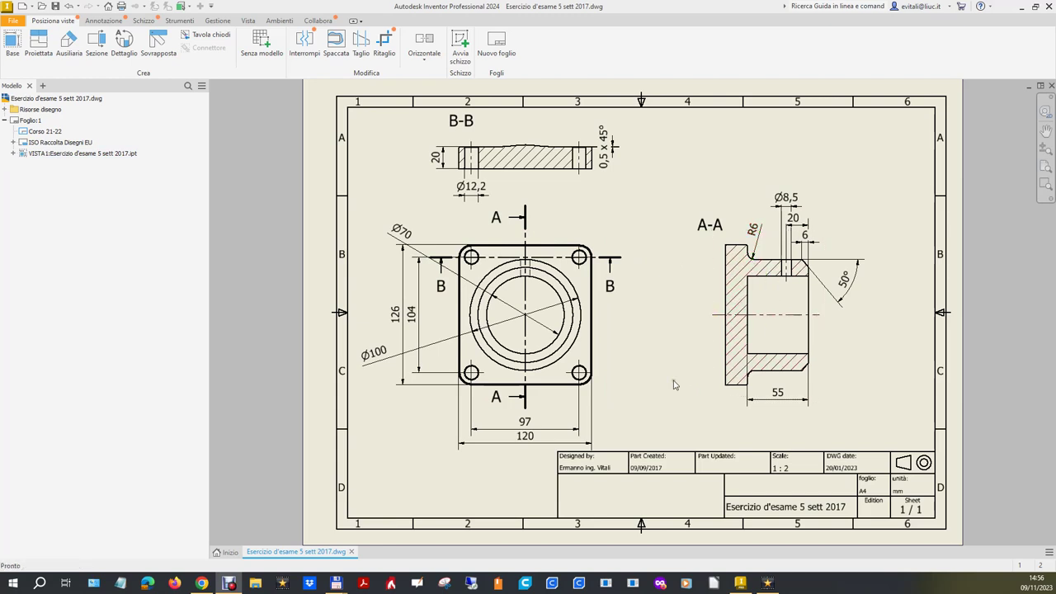
# Step: Leave the exercise drawing and show the Home page listing recent files
pyautogui.click(285, 337)
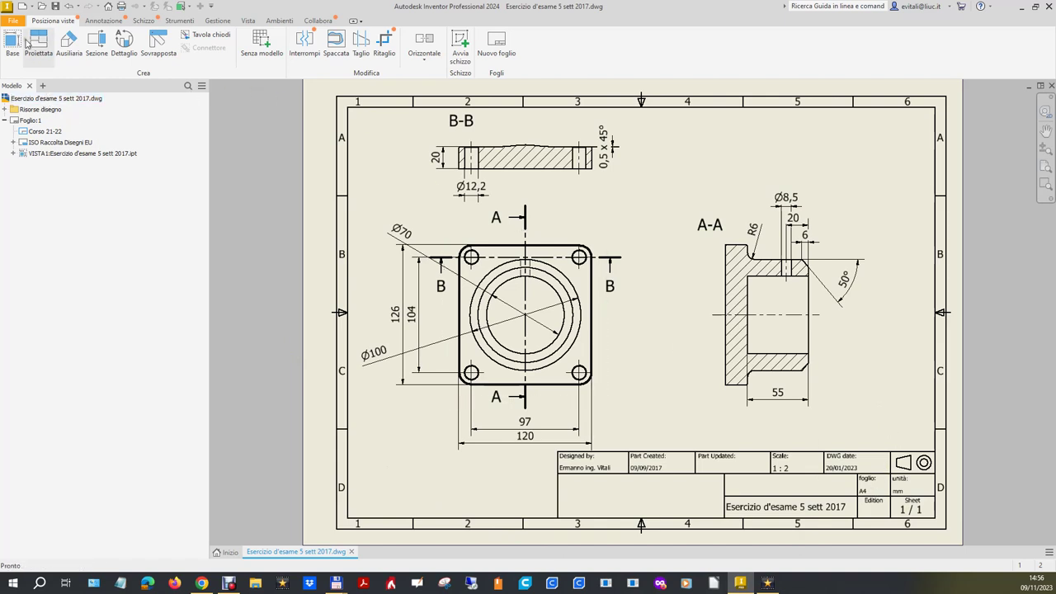
pyautogui.click(232, 552)
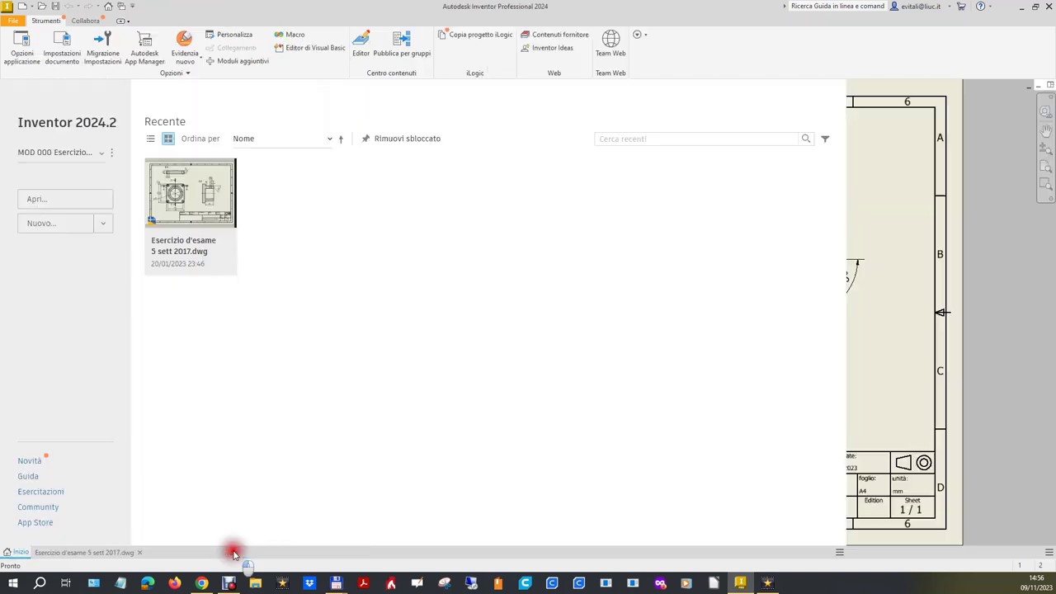
# Step: Create a new part from the Miei > Profess template ipt 22-23 (mm).ipt
pyautogui.click(64, 224)
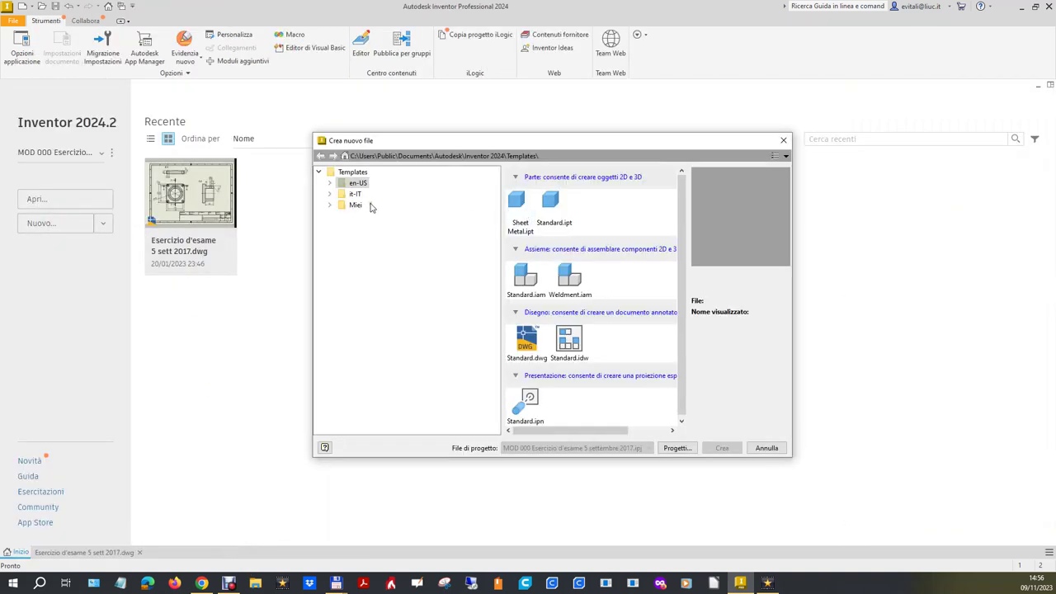
pyautogui.doubleClick(355, 206)
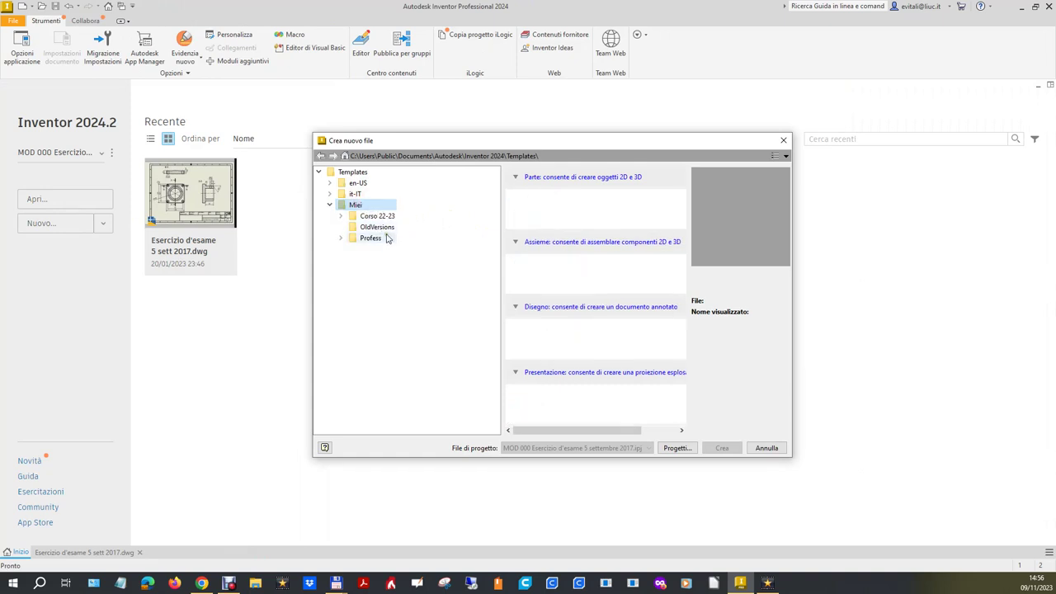
pyautogui.doubleClick(385, 237)
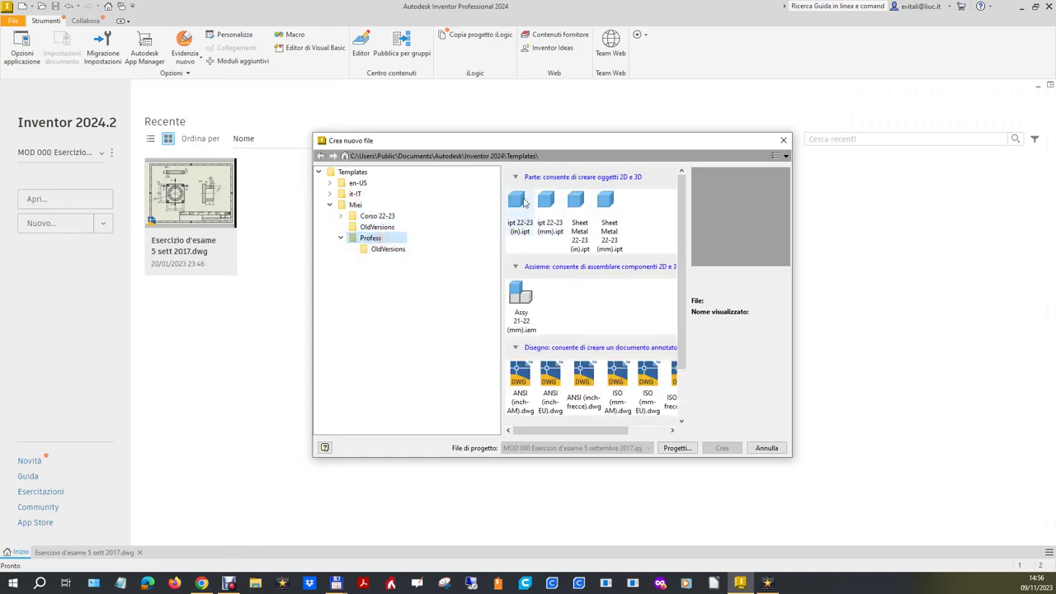
pyautogui.doubleClick(545, 204)
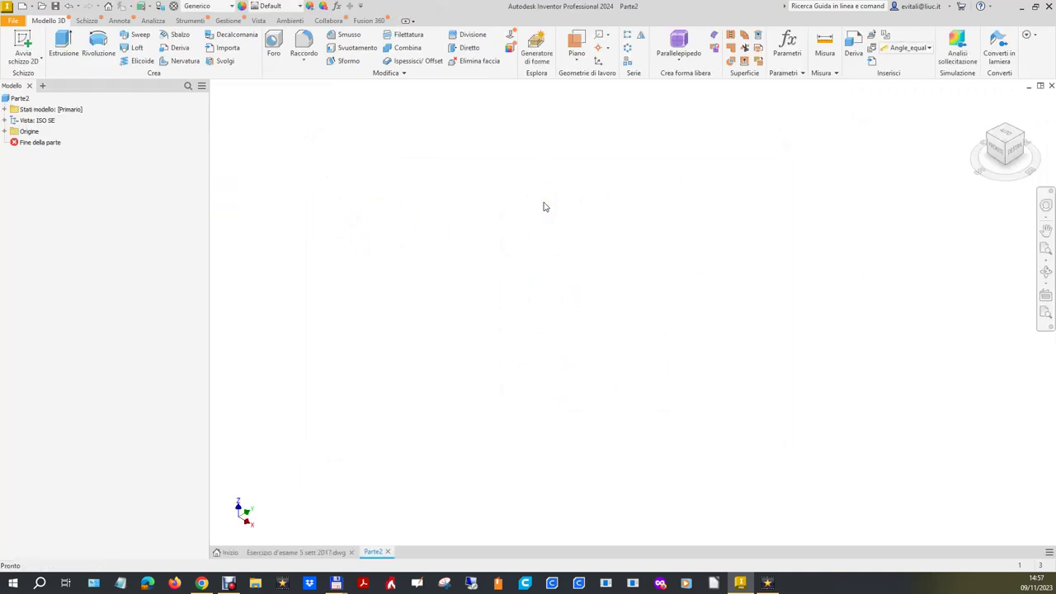
# Step: Create a new drawing from the ISO (mm-EU).dwg template
pyautogui.click(235, 551)
pyautogui.click(77, 228)
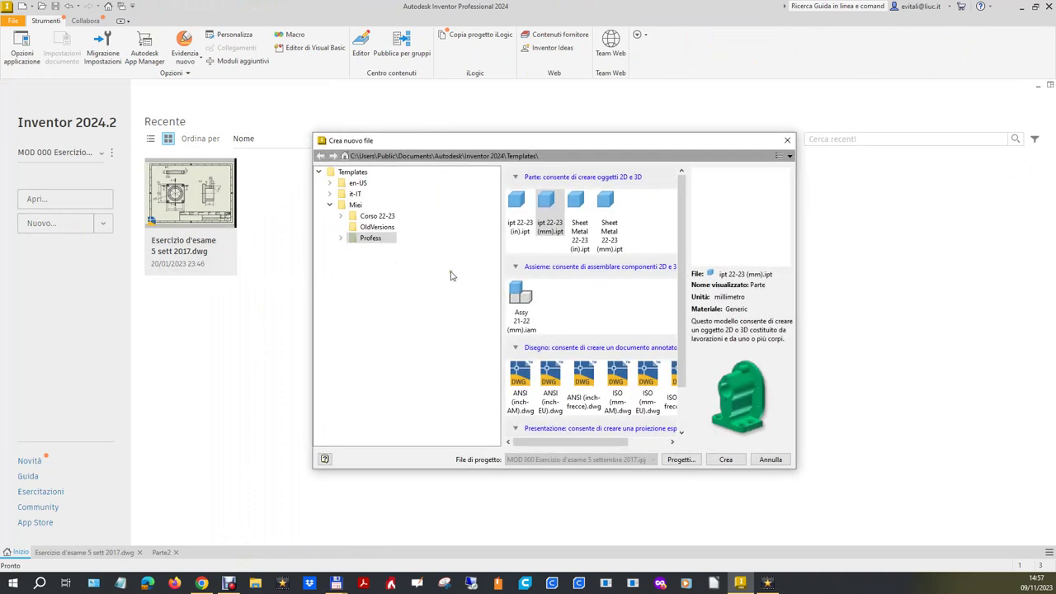
pyautogui.doubleClick(648, 389)
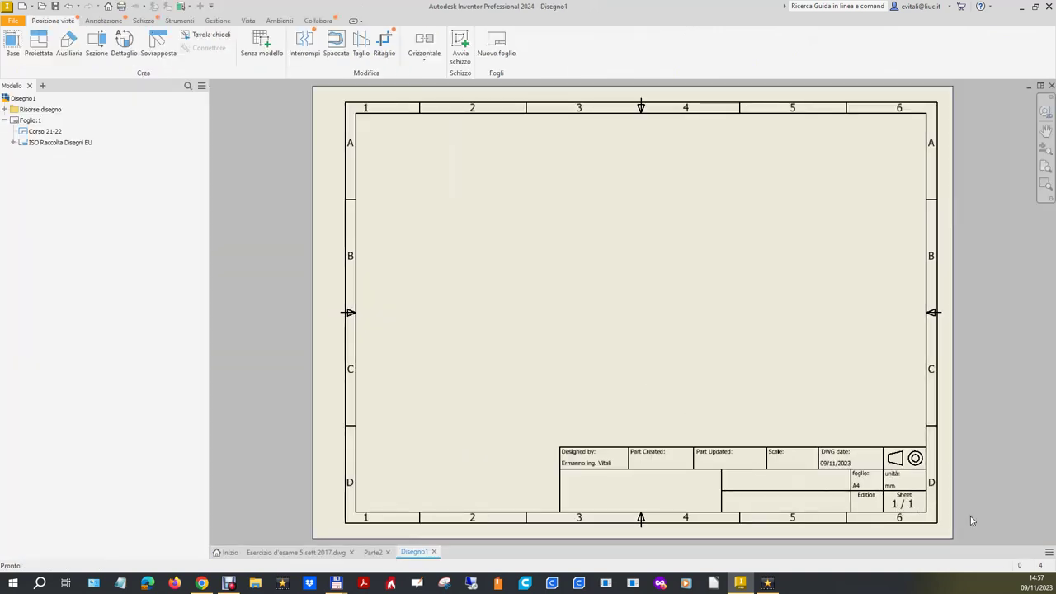
# Step: Tile the documents horizontally and dock Disegno1 below the exam drawing
pyautogui.click(1051, 553)
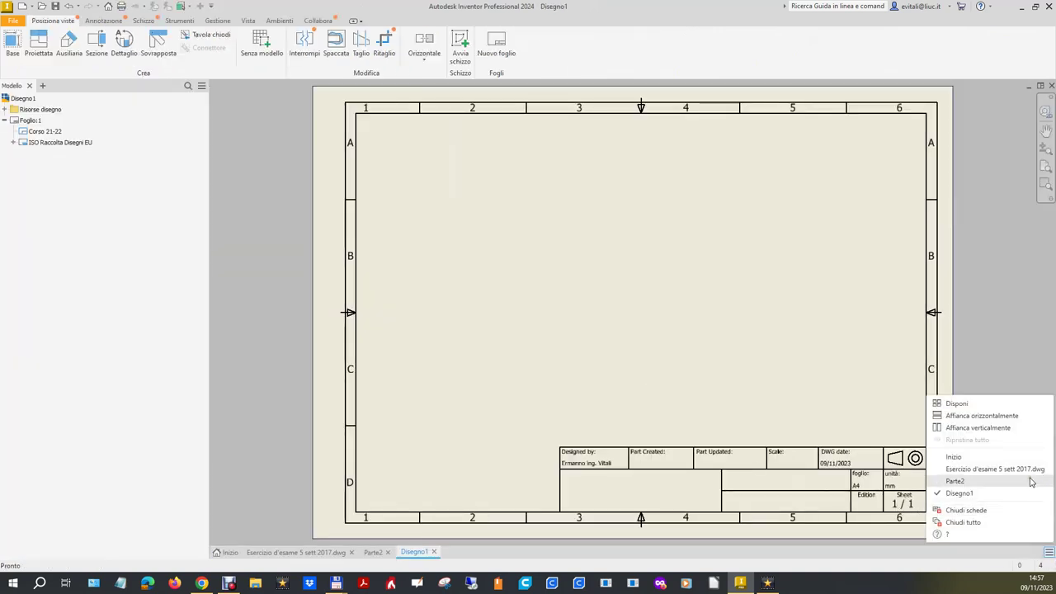
pyautogui.click(1004, 425)
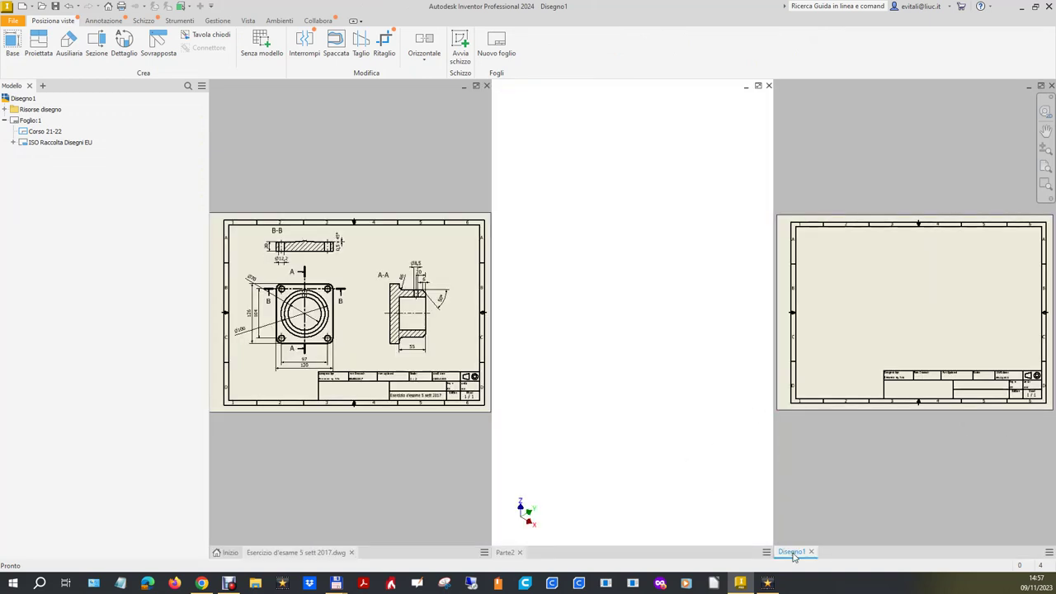
pyautogui.moveTo(794, 557)
pyautogui.mouseDown()
pyautogui.moveTo(788, 519)
pyautogui.moveTo(429, 538)
pyautogui.moveTo(422, 553)
pyautogui.mouseUp()
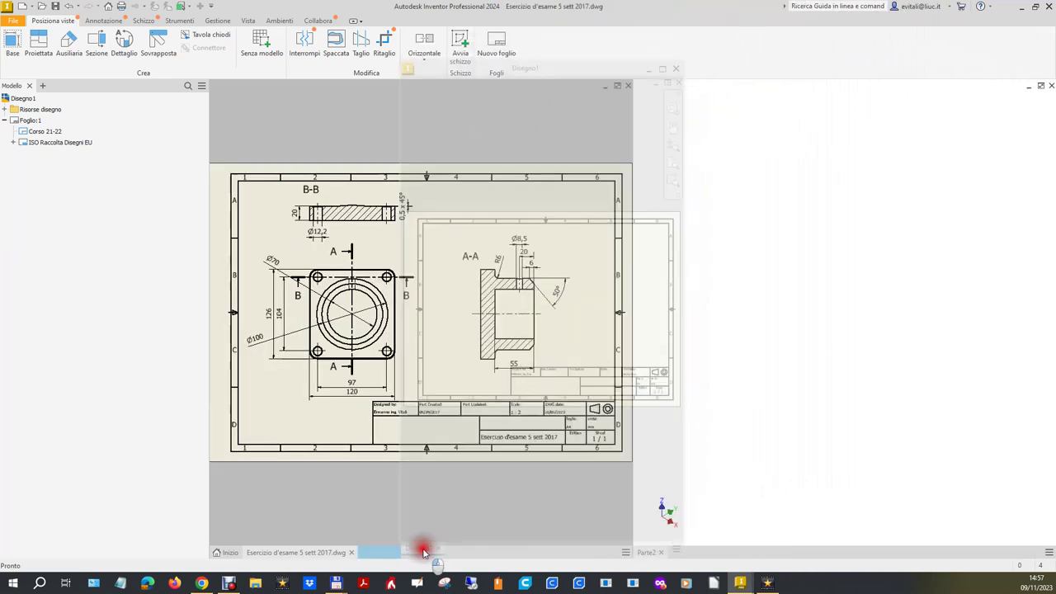
pyautogui.moveTo(422, 555); pyautogui.dragTo(423, 556)
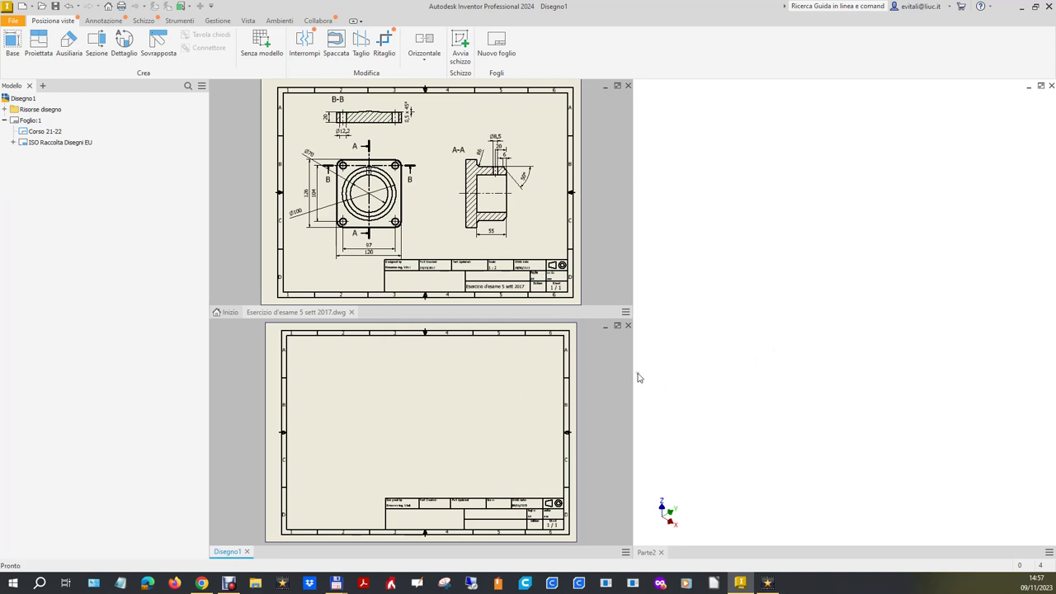
# Step: Activate Parte2 and start a 2D sketch on its Origine Piano XY
pyautogui.click(703, 374)
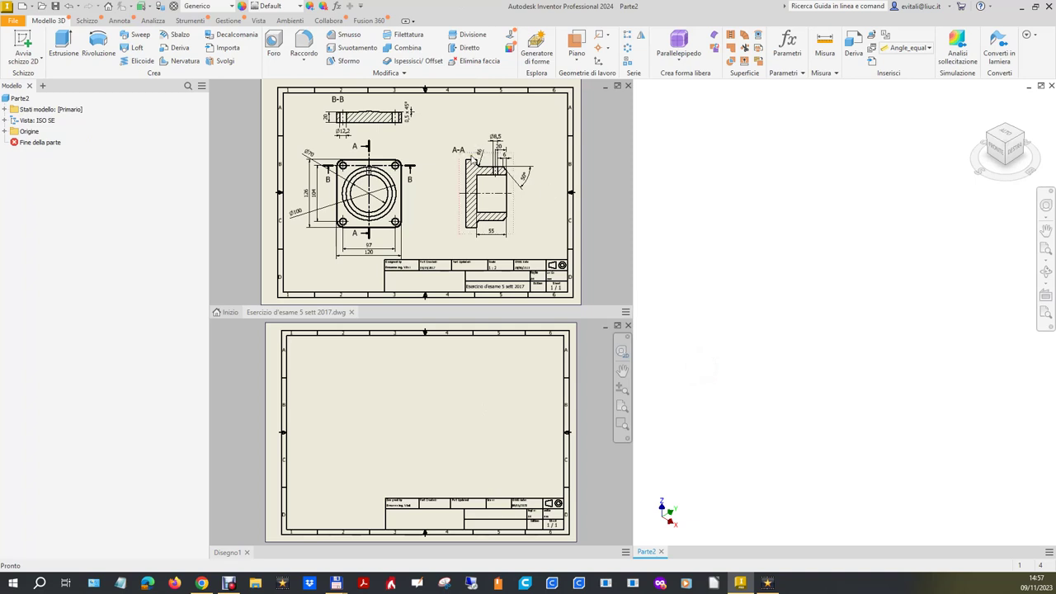
pyautogui.click(845, 443)
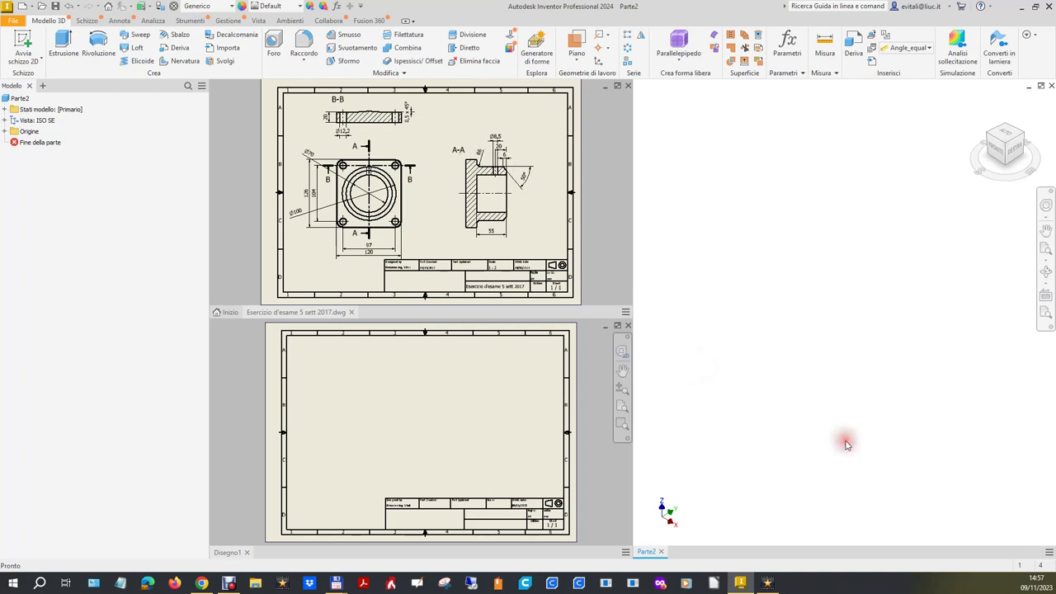
pyautogui.click(4, 131)
pyautogui.click(46, 164)
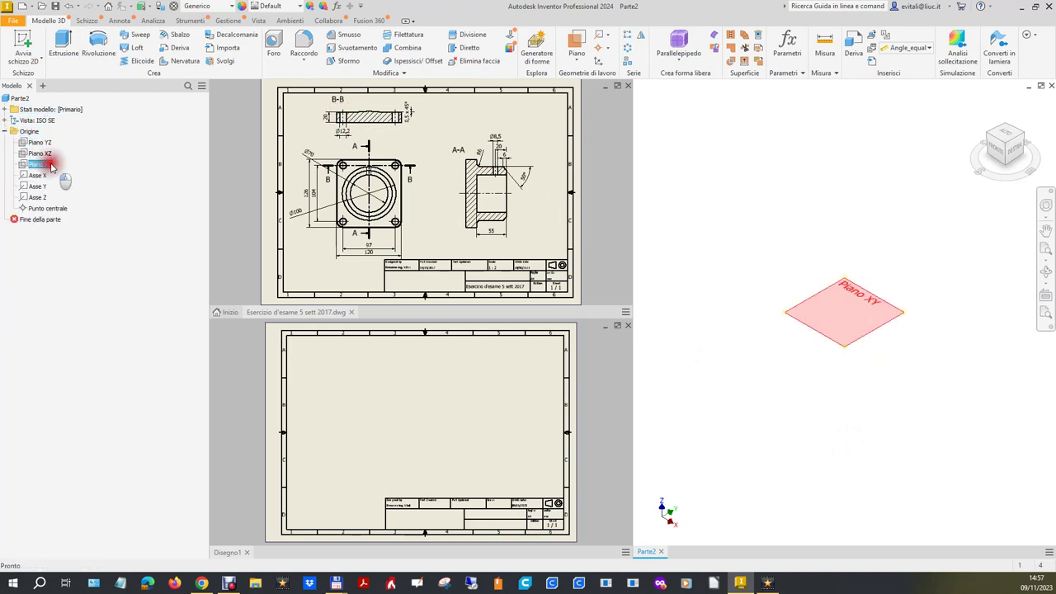
pyautogui.click(855, 307)
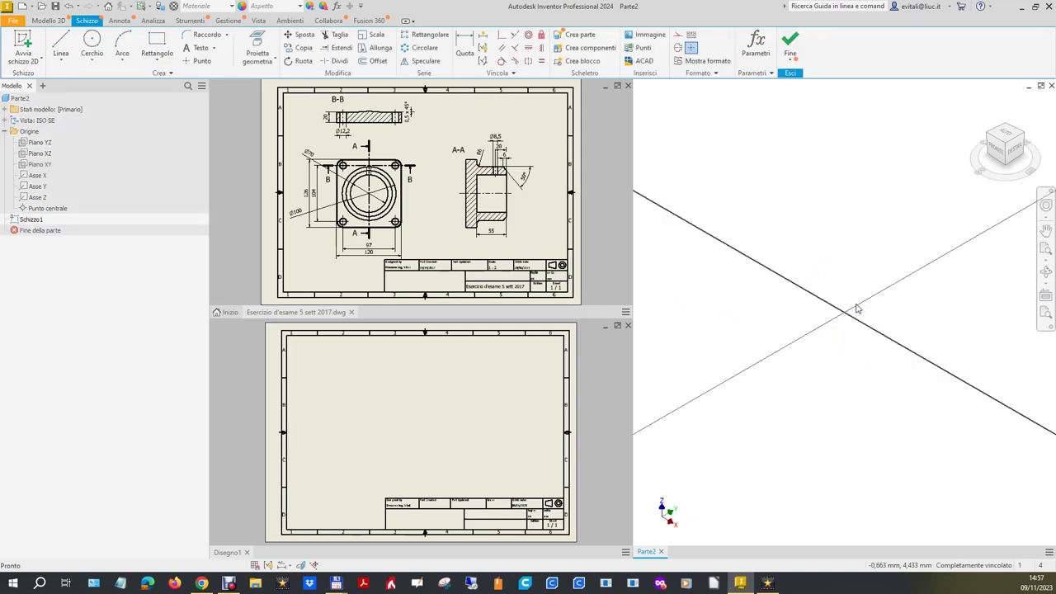
# Step: Exit the sketch, then reopen Schizzo1 for editing
pyautogui.press('alt')
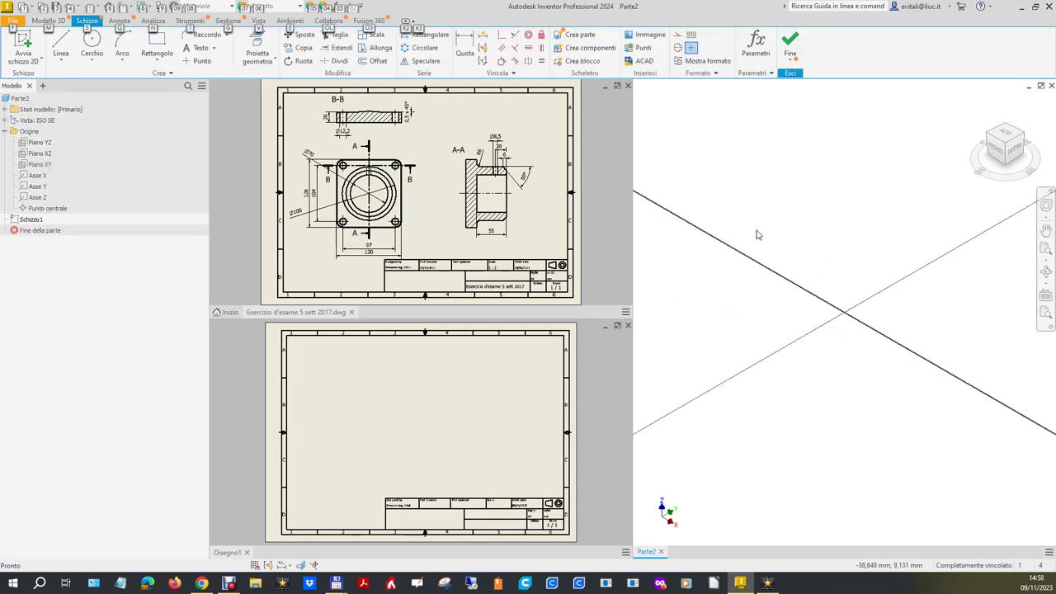
pyautogui.press('t')
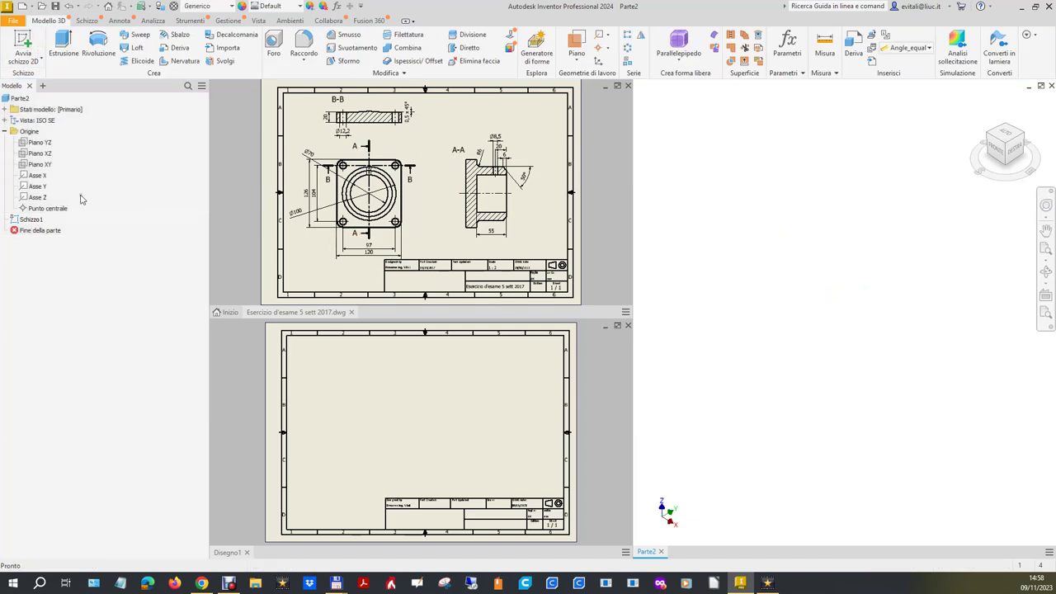
pyautogui.doubleClick(27, 221)
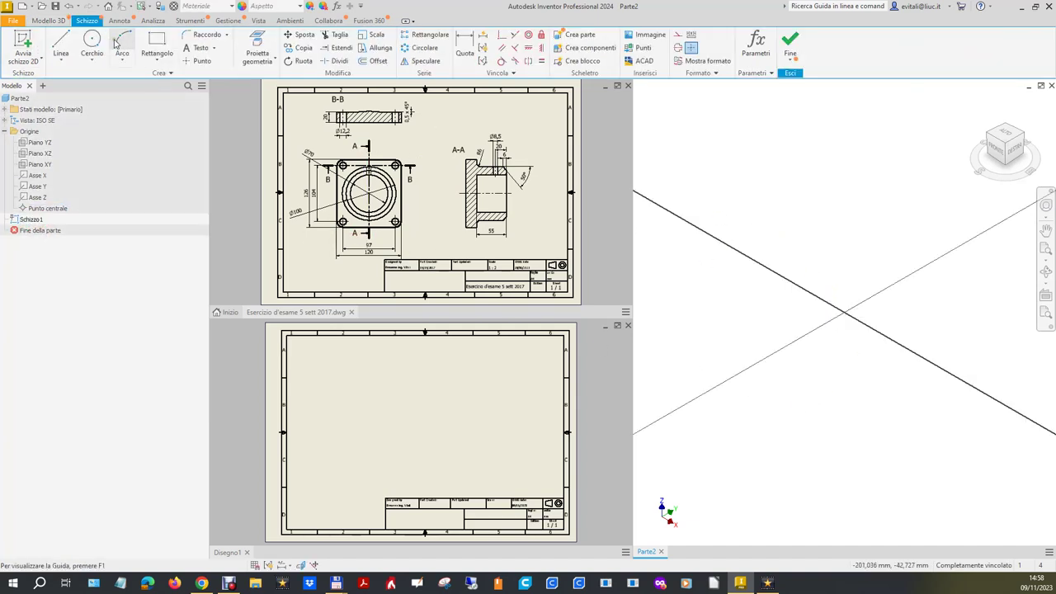
pyautogui.click(152, 43)
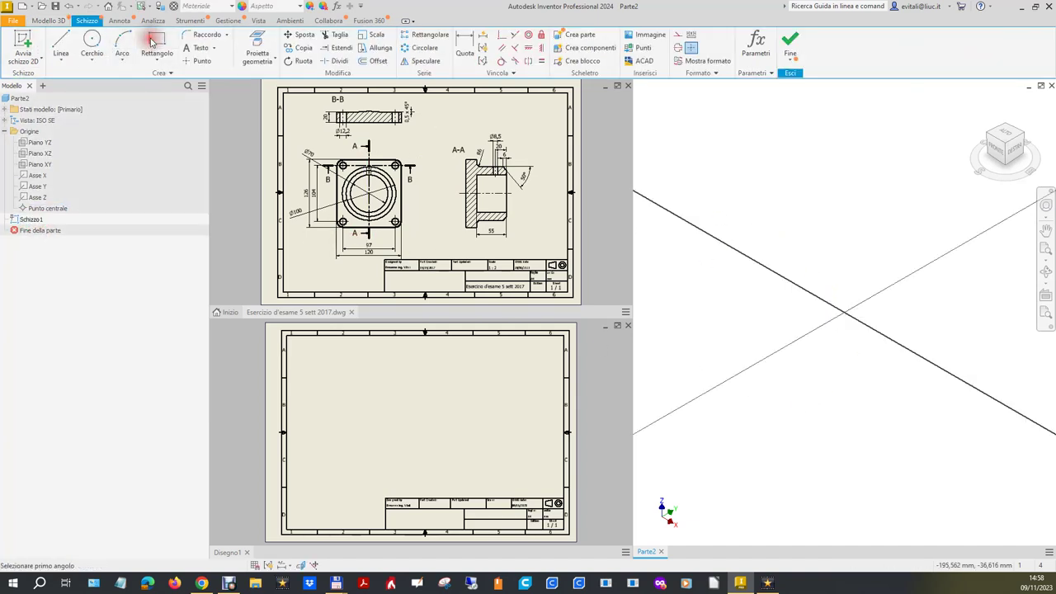
# Step: Draw a two-point rectangle in Schizzo1
pyautogui.click(819, 240)
pyautogui.click(885, 405)
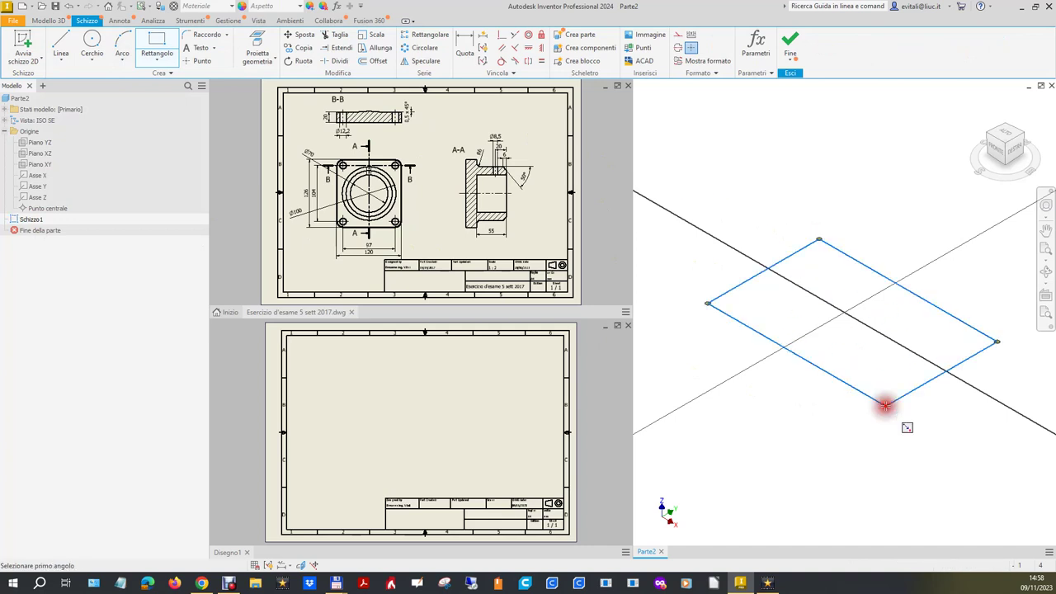
pyautogui.rightClick(891, 406)
pyautogui.click(914, 407)
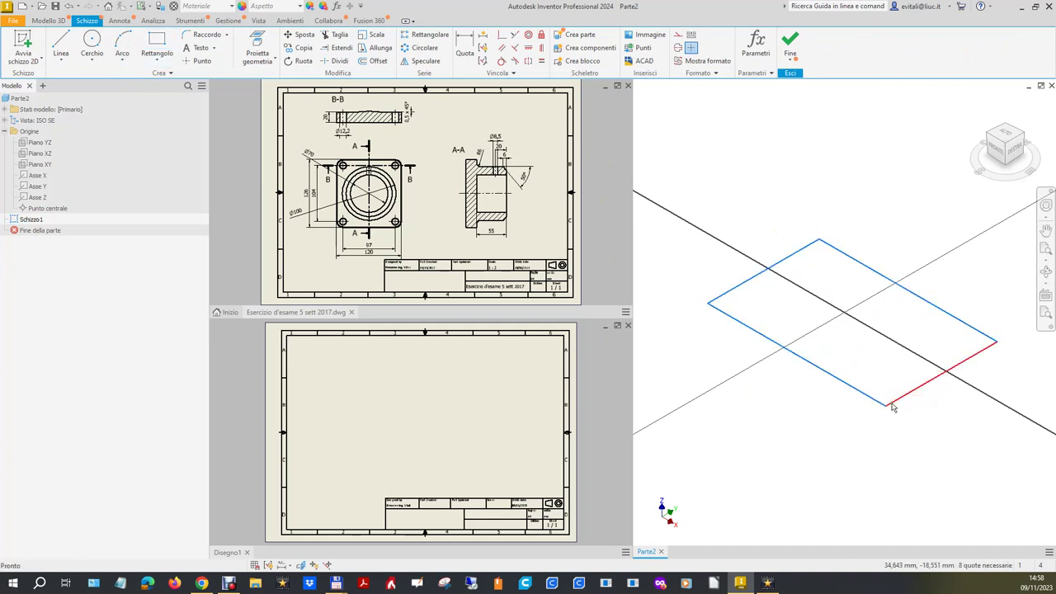
# Step: Constrain three of the rectangle's corners perpendicular
pyautogui.click(877, 404)
pyautogui.click(529, 48)
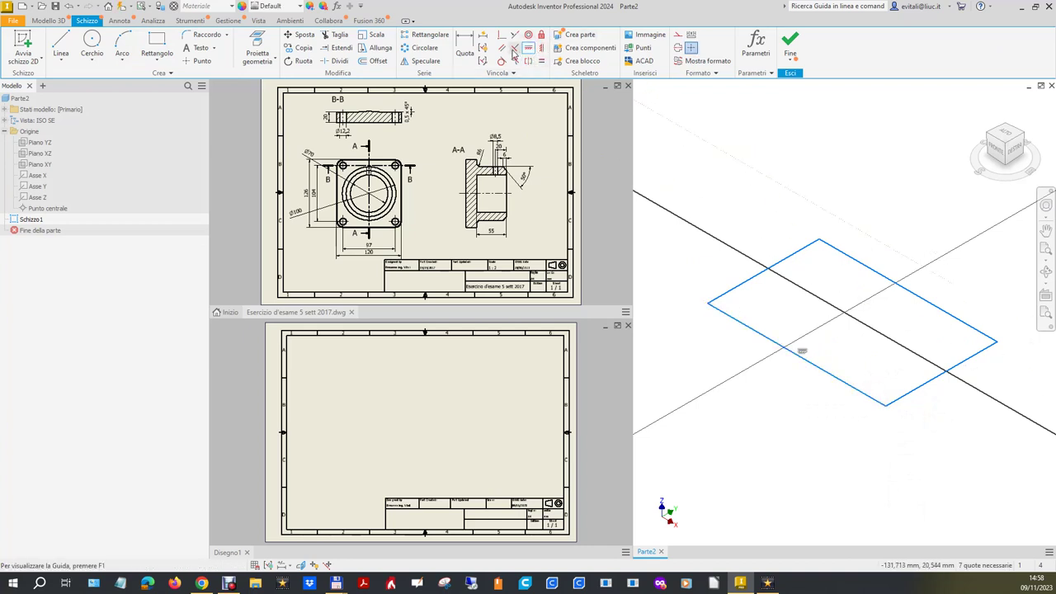
pyautogui.click(738, 285)
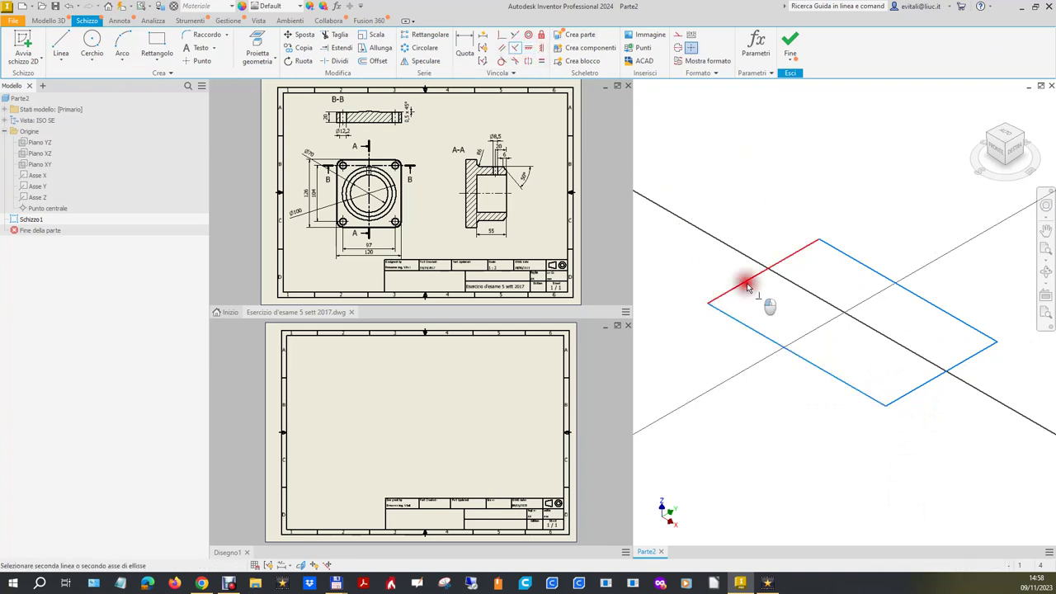
pyautogui.click(740, 313)
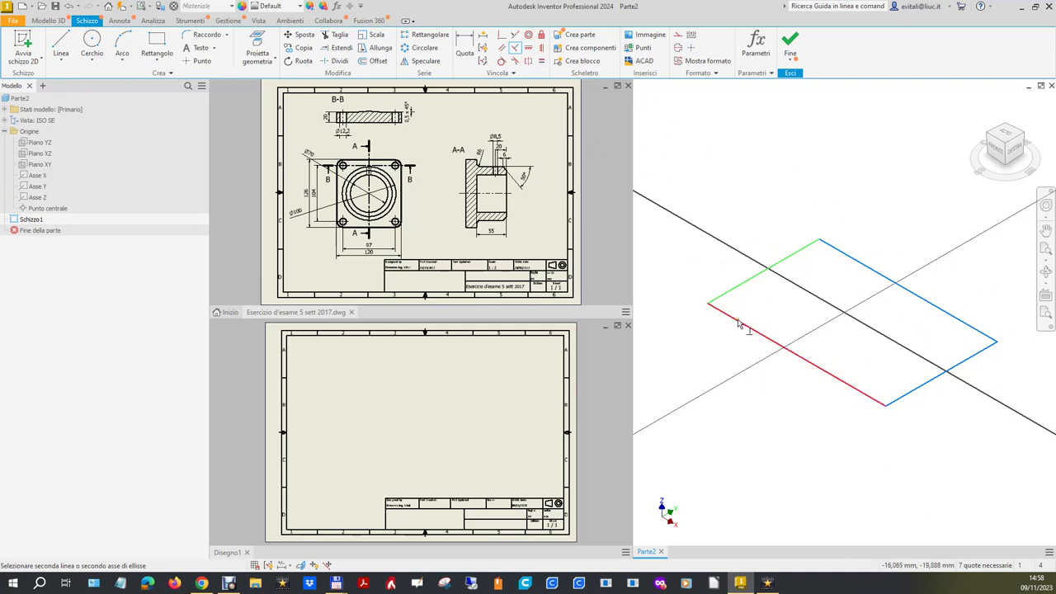
pyautogui.click(830, 249)
pyautogui.click(812, 245)
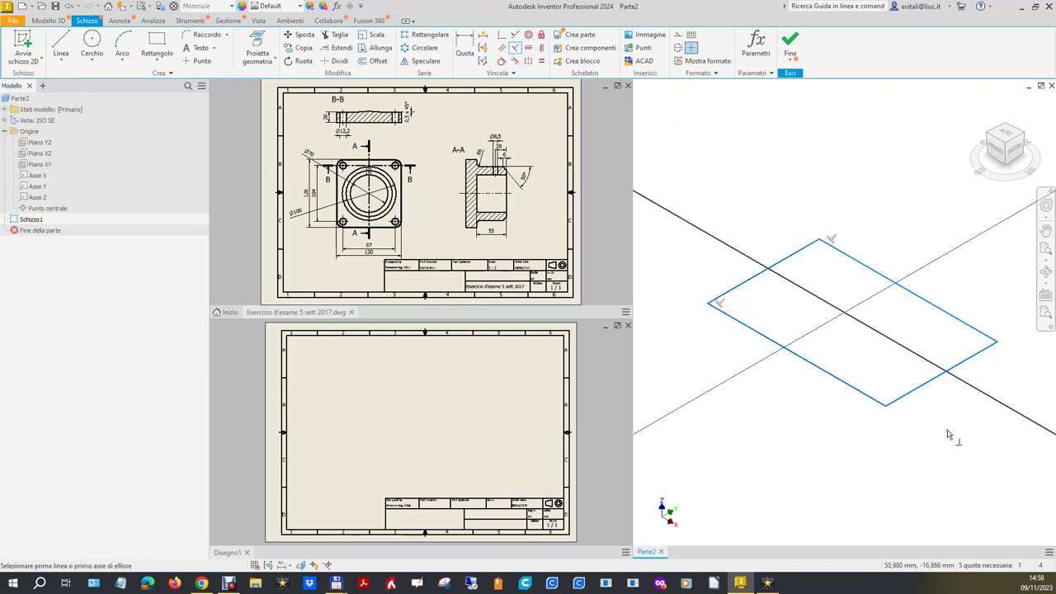
pyautogui.click(913, 395)
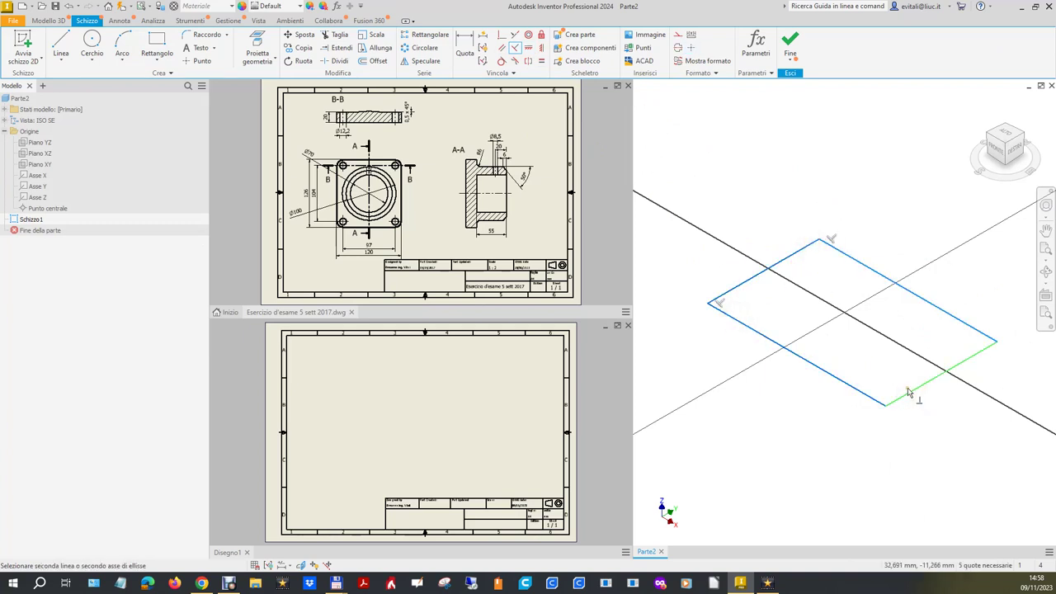
pyautogui.click(852, 391)
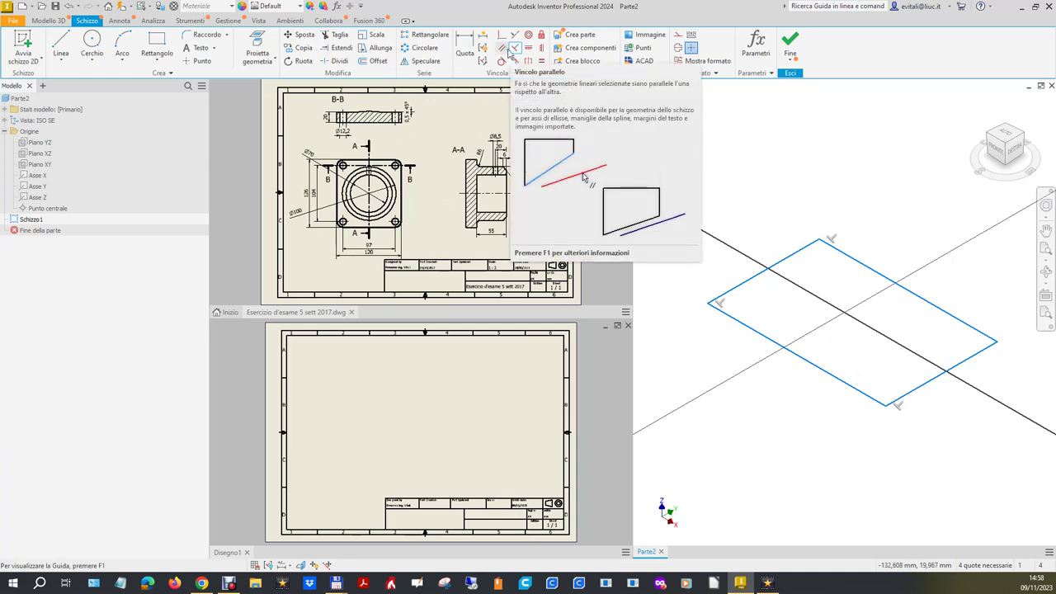
pyautogui.click(509, 50)
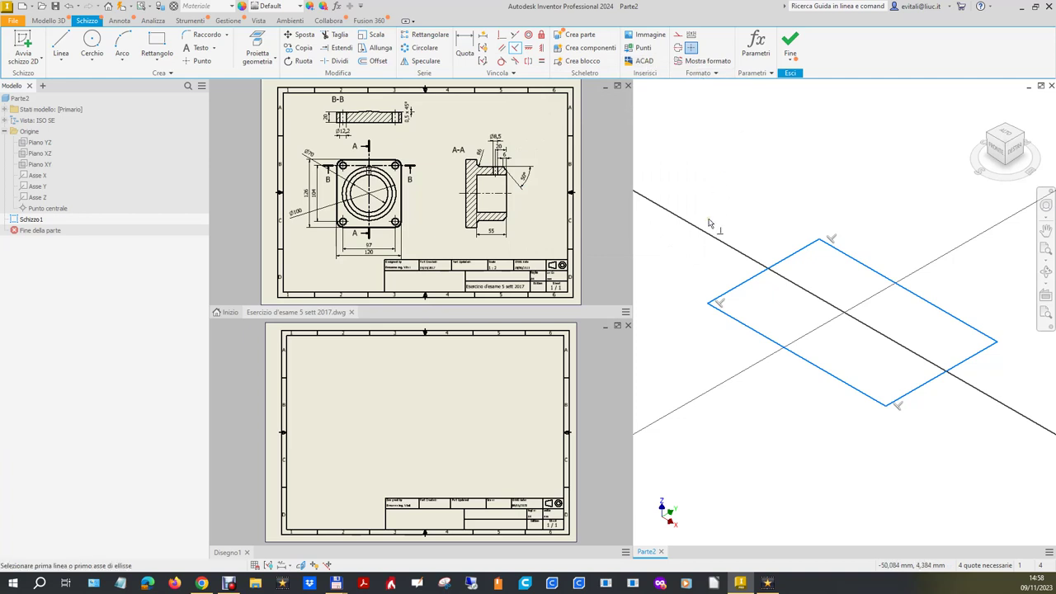
pyautogui.press('Escape')
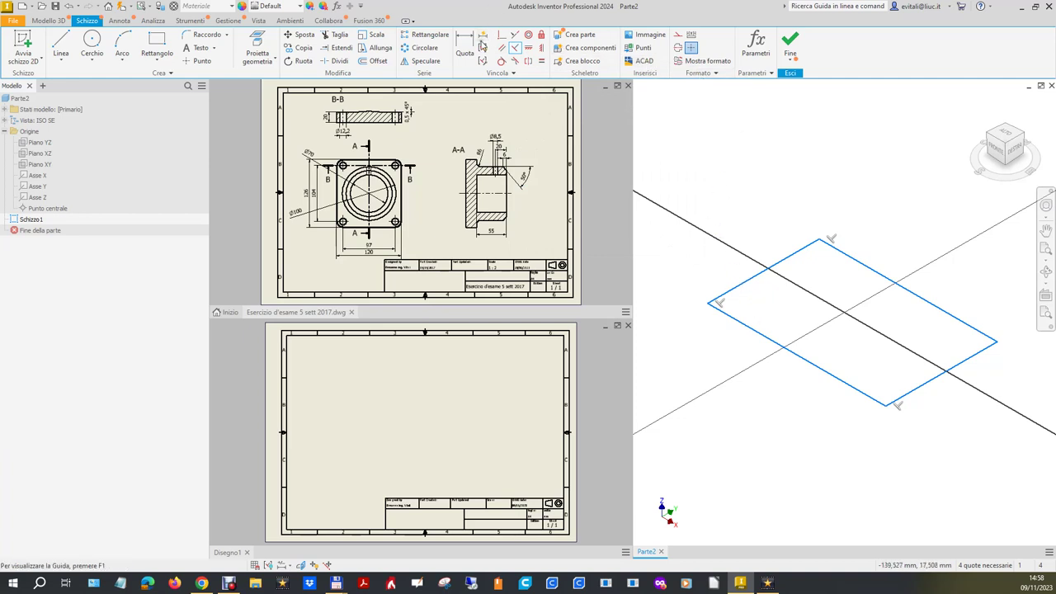
pyautogui.click(467, 43)
# Step: Dimension the rectangle's sides to 120 and 126 mm
pyautogui.click(825, 371)
pyautogui.click(795, 403)
pyautogui.write('12')
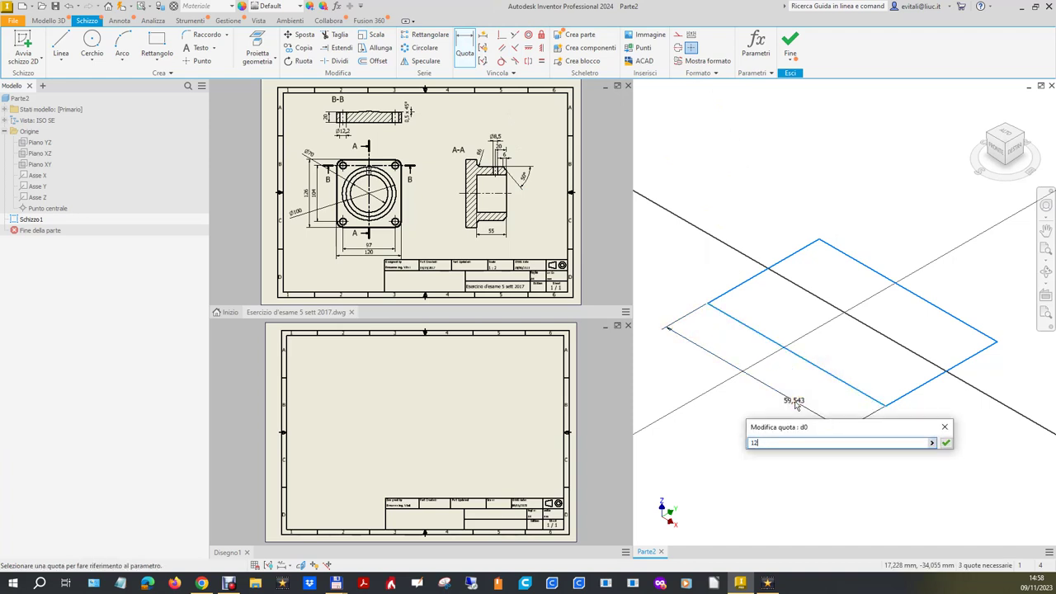
pyautogui.write('0')
pyautogui.press('Return')
pyautogui.scroll(-2, 907, 401)
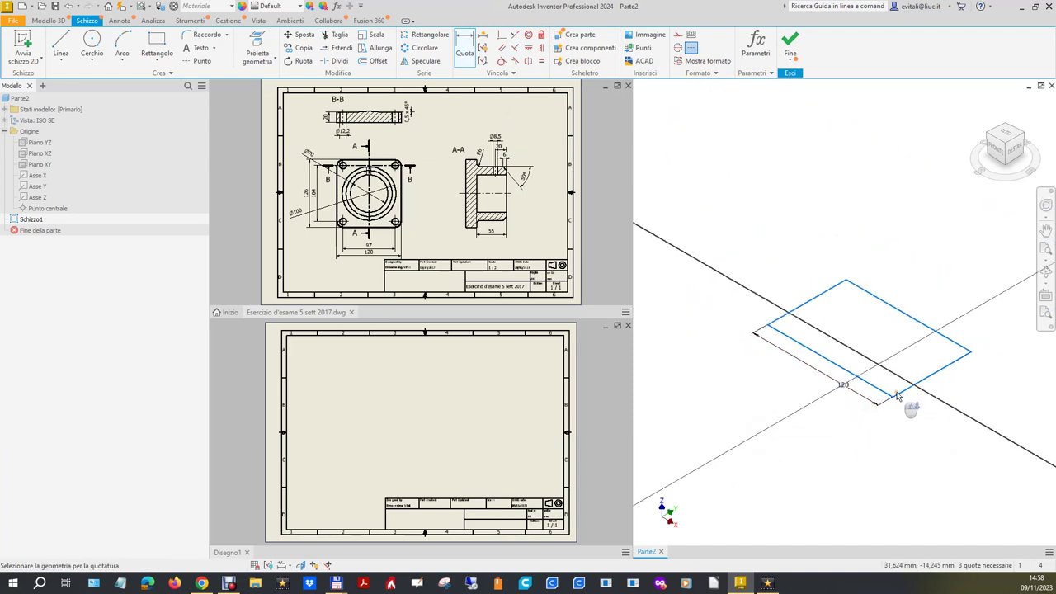
pyautogui.press('Escape')
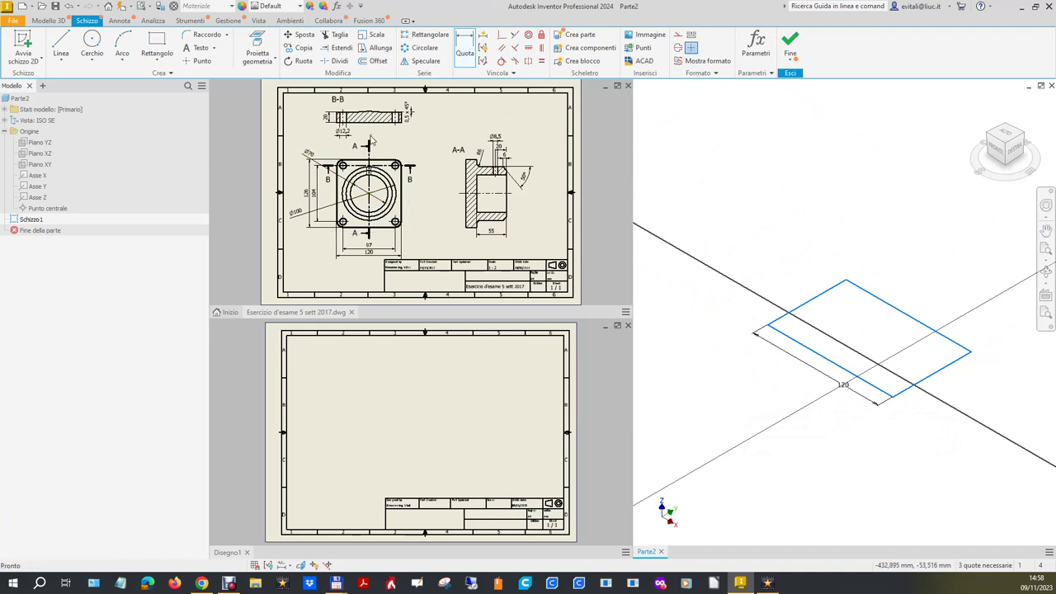
pyautogui.scroll(3, 312, 198)
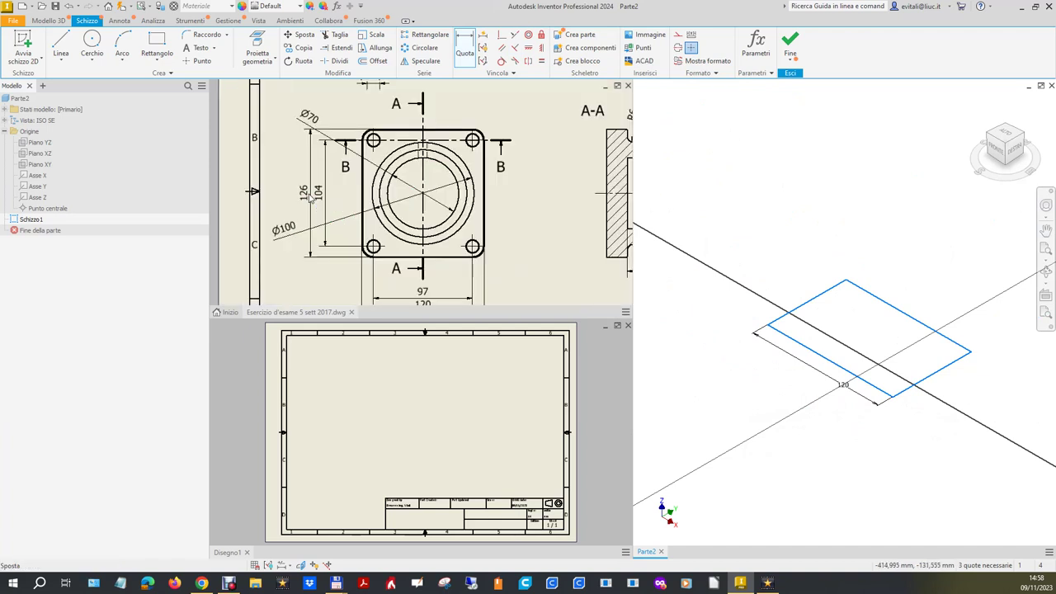
pyautogui.click(464, 40)
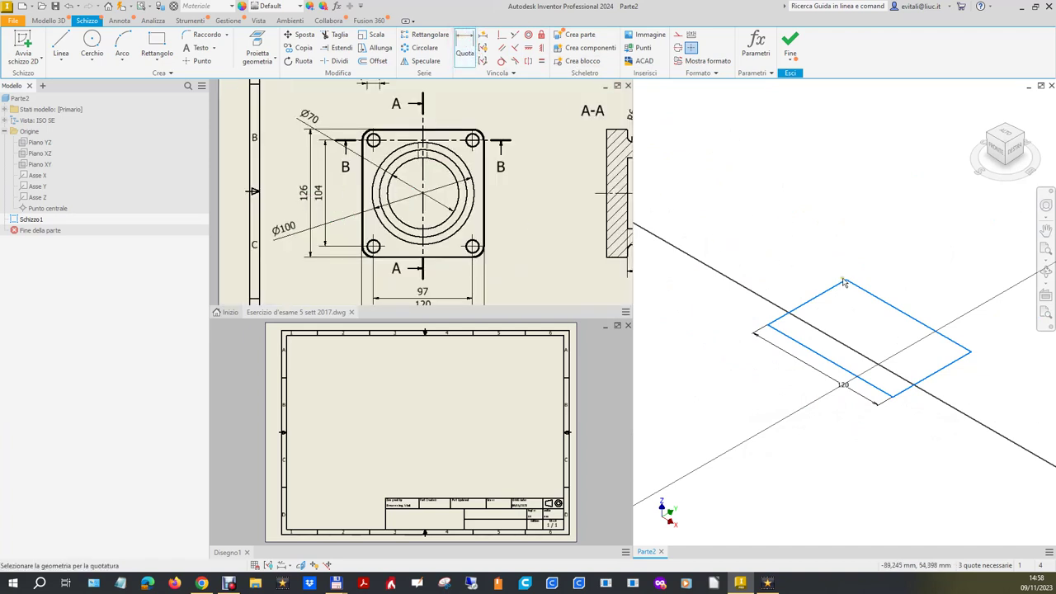
pyautogui.click(817, 297)
pyautogui.click(793, 271)
pyautogui.write('126')
pyautogui.press('Return')
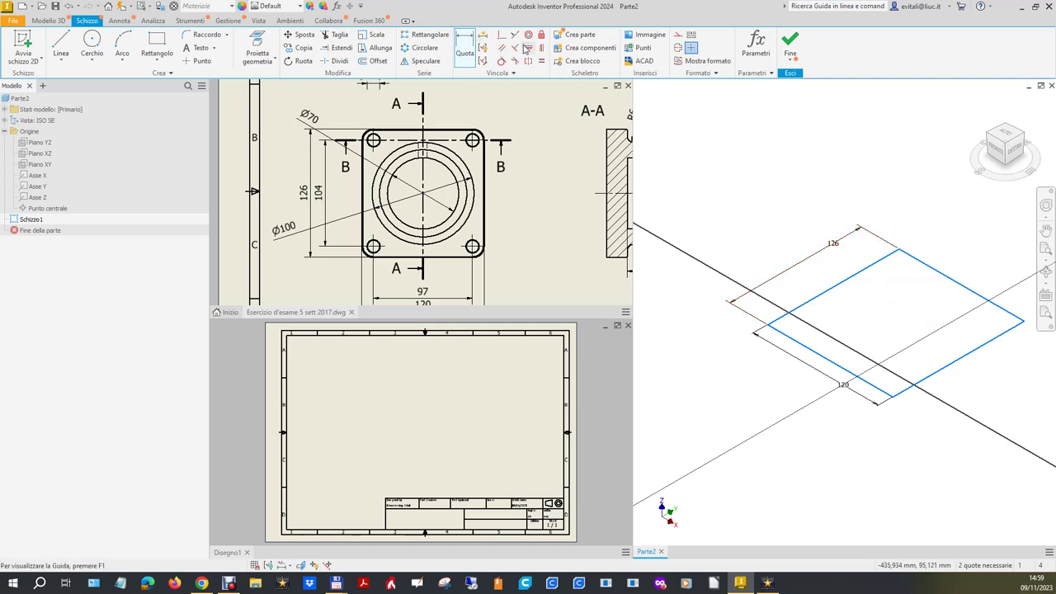
# Step: Centre the rectangle by constraining edge midpoints to the origin, then finish the sketch
pyautogui.click(528, 47)
pyautogui.click(829, 292)
pyautogui.press('Escape')
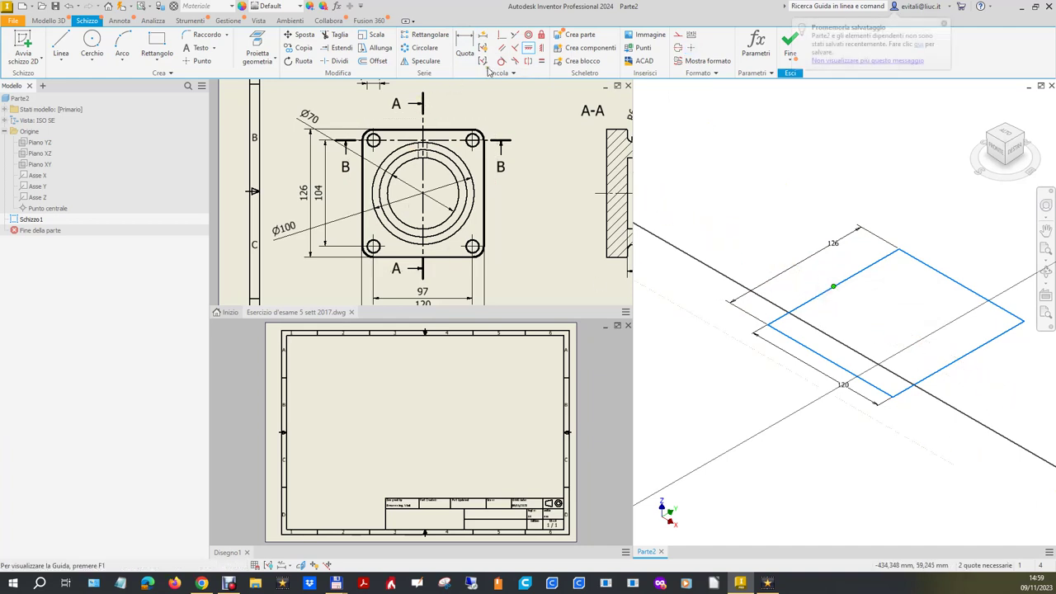
pyautogui.click(51, 208)
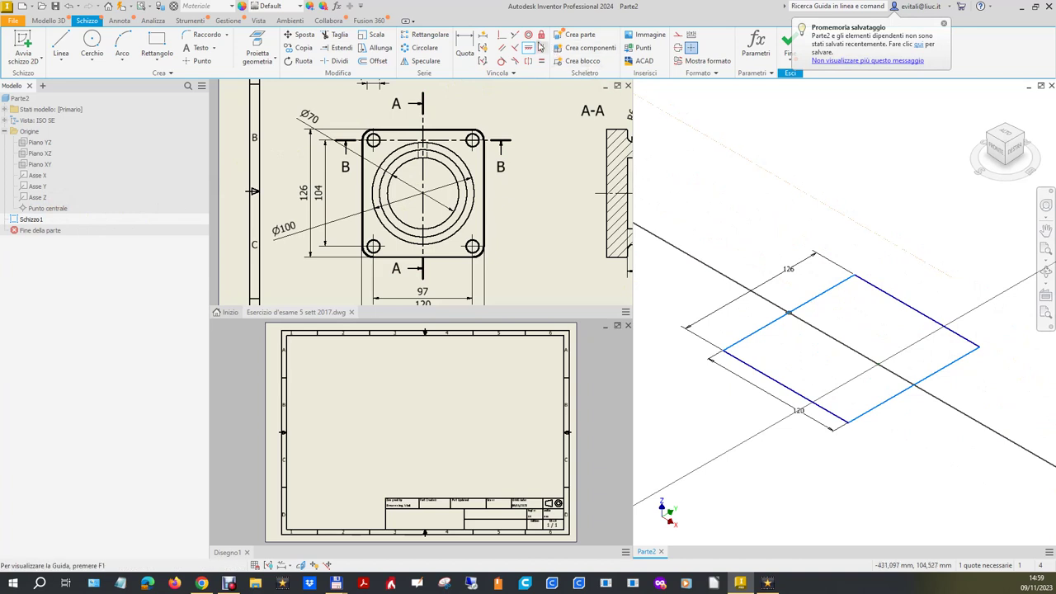
pyautogui.click(541, 47)
pyautogui.click(916, 311)
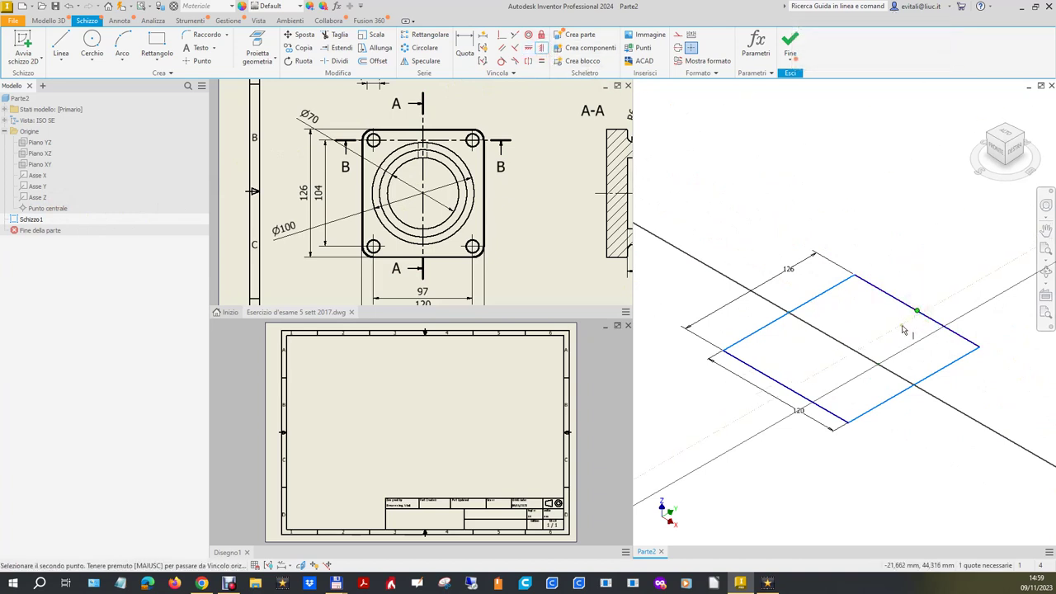
pyautogui.click(51, 208)
pyautogui.click(785, 50)
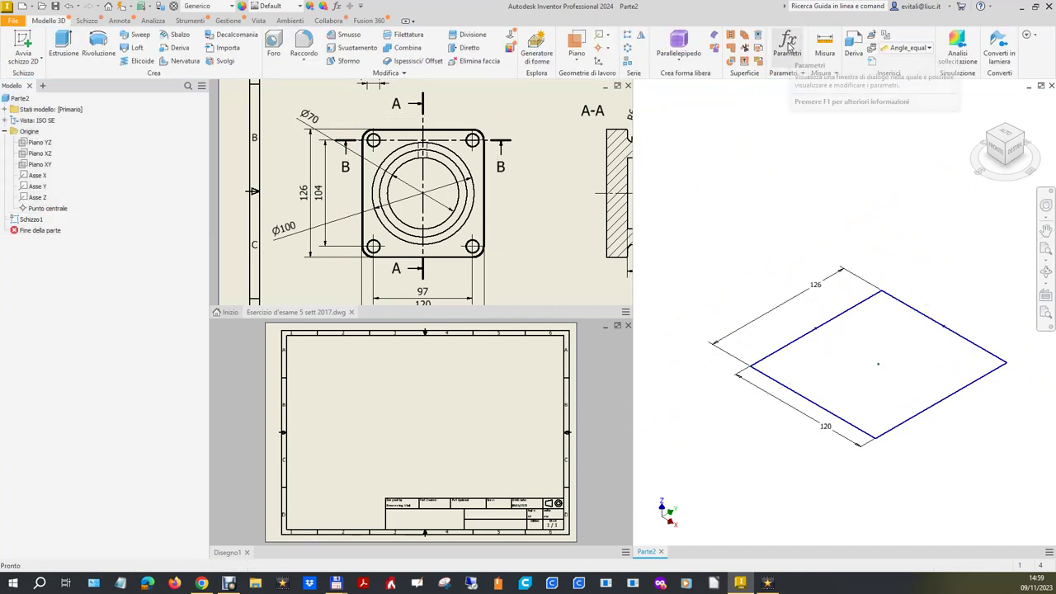
# Step: Open and finish Schizzo1 once, then reopen it for editing
pyautogui.doubleClick(31, 220)
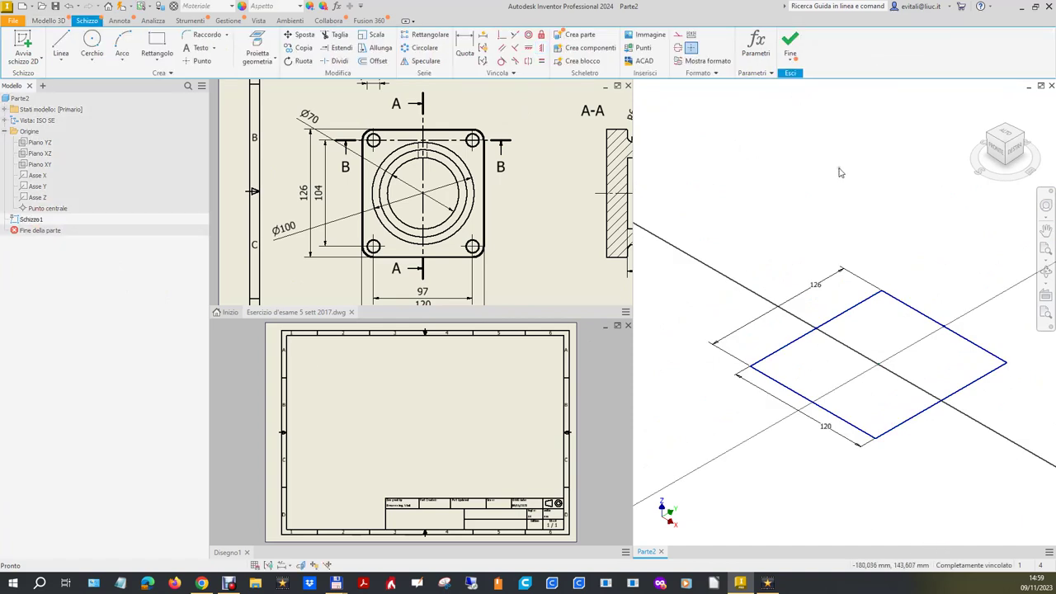
pyautogui.click(789, 47)
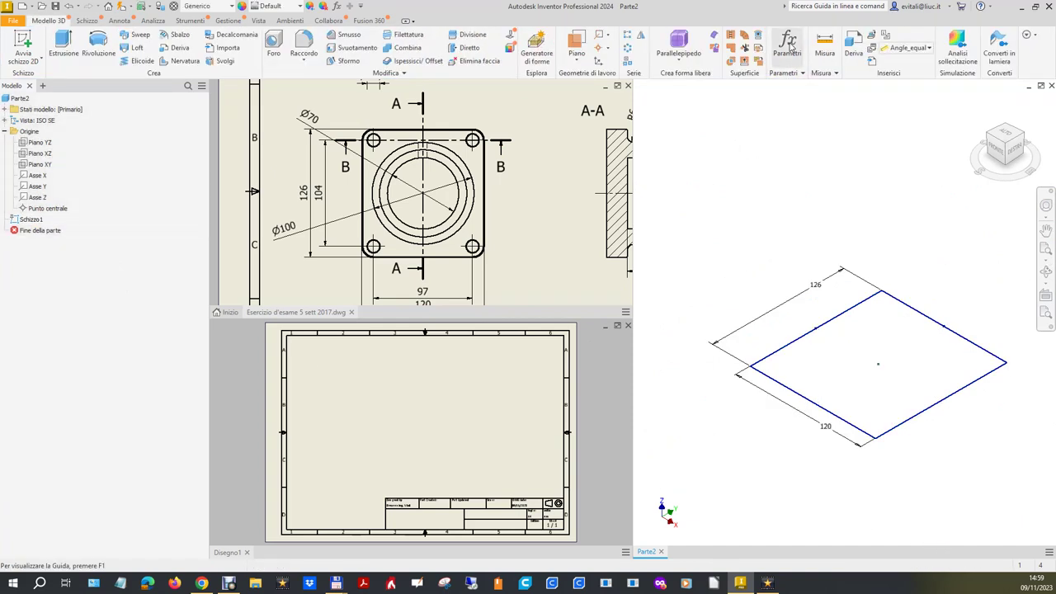
pyautogui.scroll(-2, 513, 234)
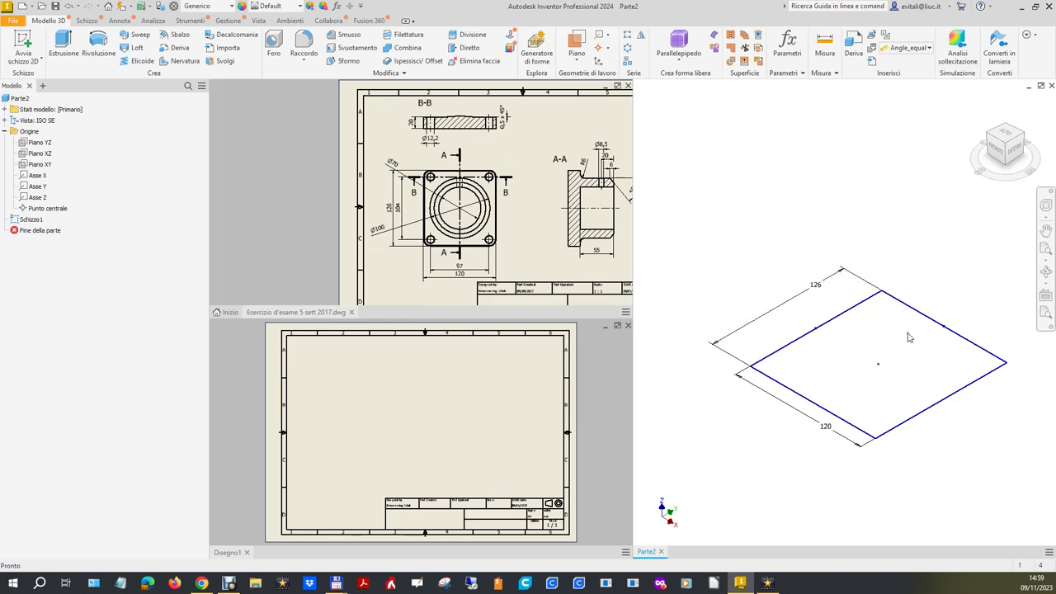
pyautogui.scroll(3, 908, 337)
pyautogui.scroll(-2, 908, 338)
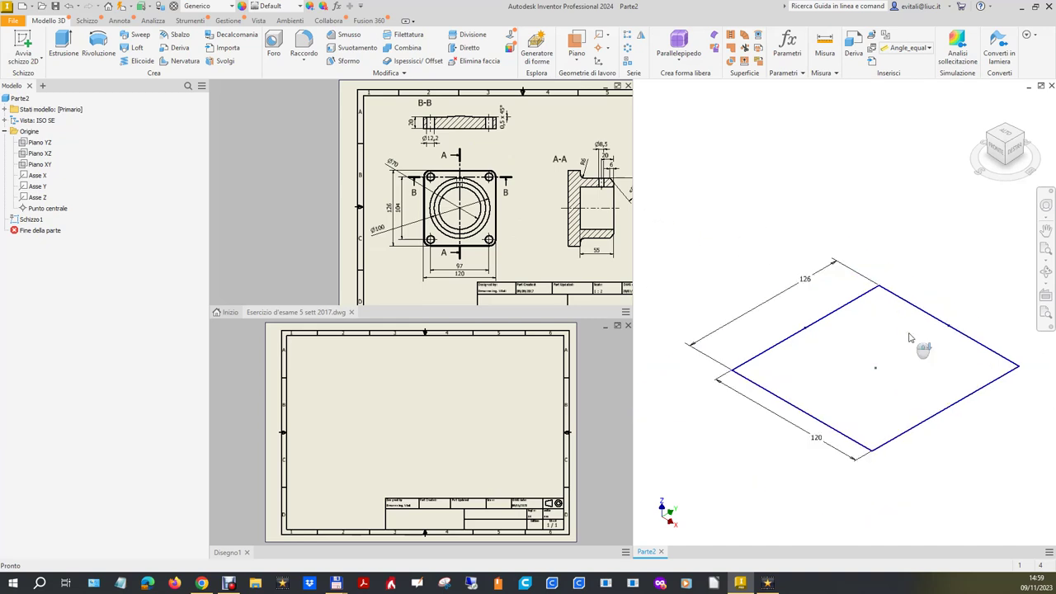
pyautogui.doubleClick(31, 220)
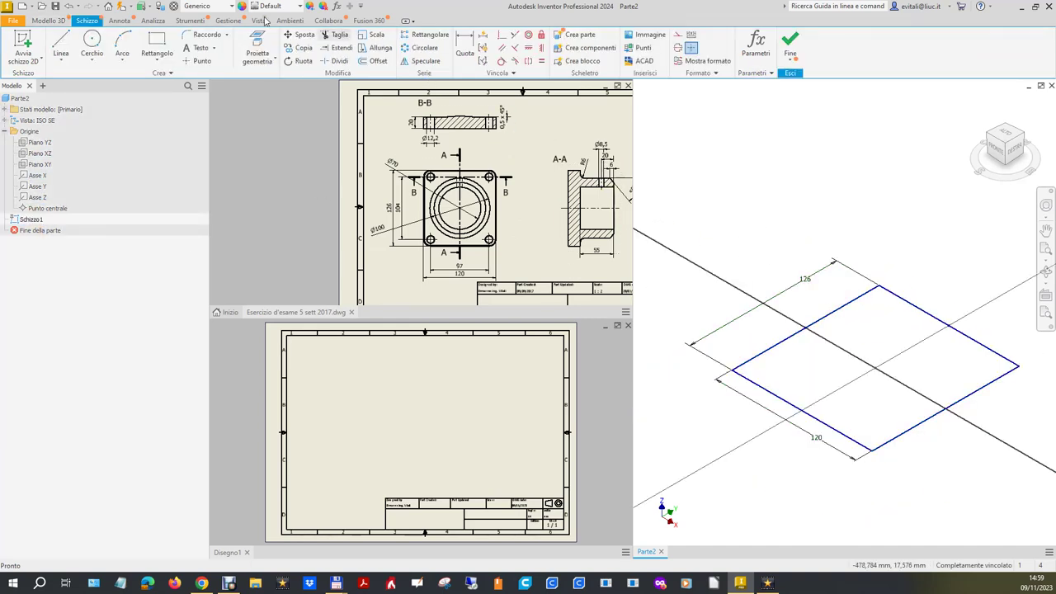
# Step: Draw four small hole circles inside the 120 × 126 rectangle, one per corner region
pyautogui.click(92, 41)
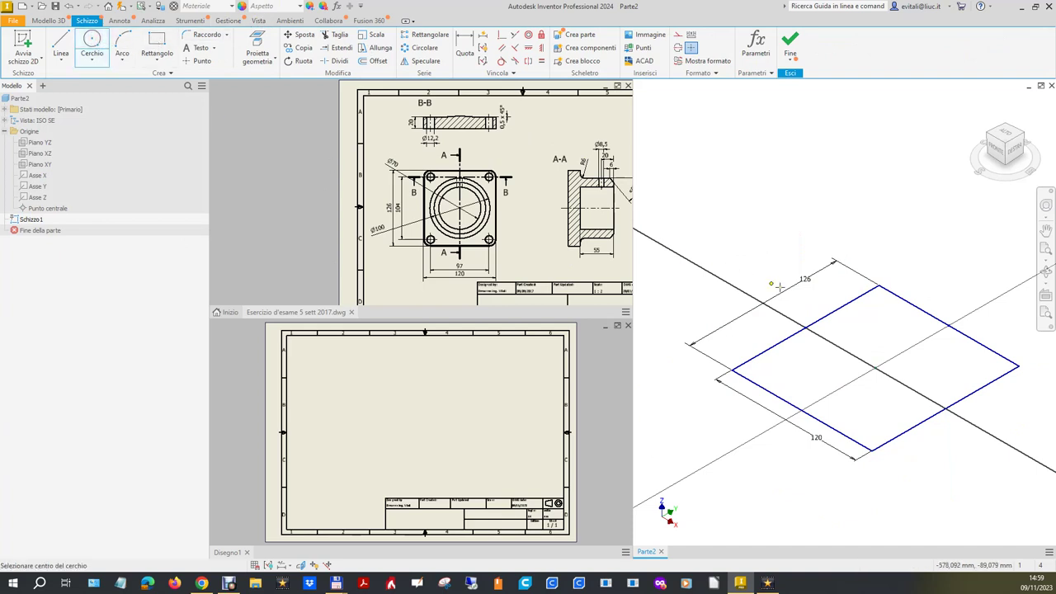
pyautogui.click(878, 310)
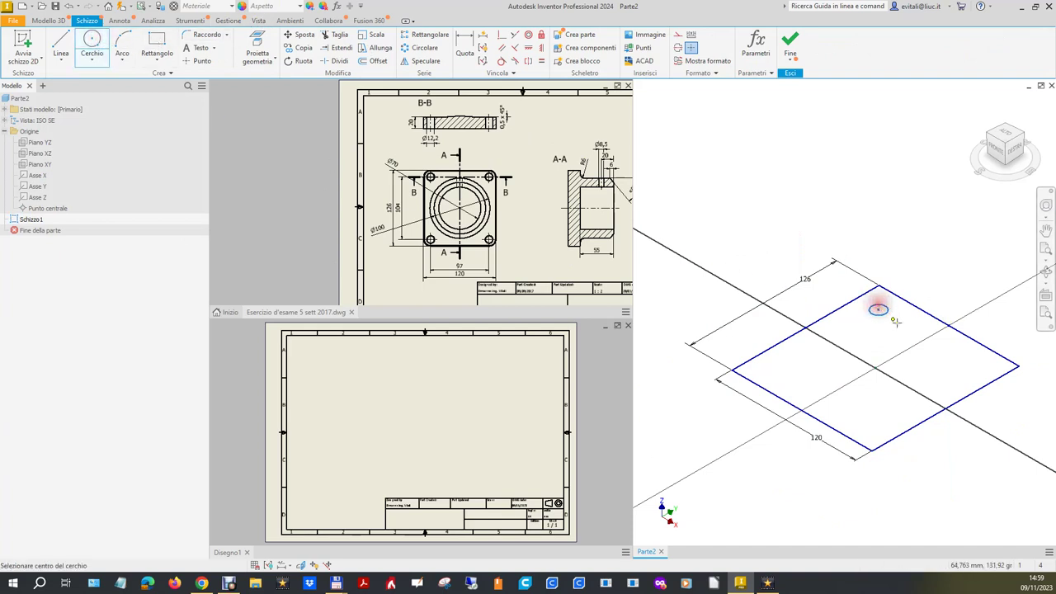
pyautogui.click(972, 361)
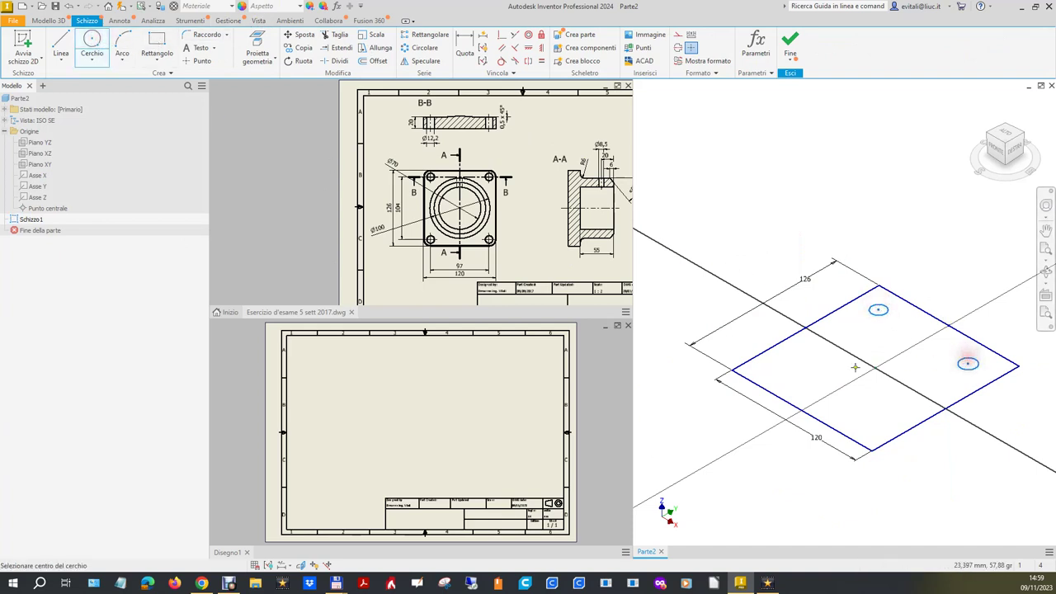
pyautogui.click(772, 370)
pyautogui.click(781, 370)
pyautogui.click(869, 429)
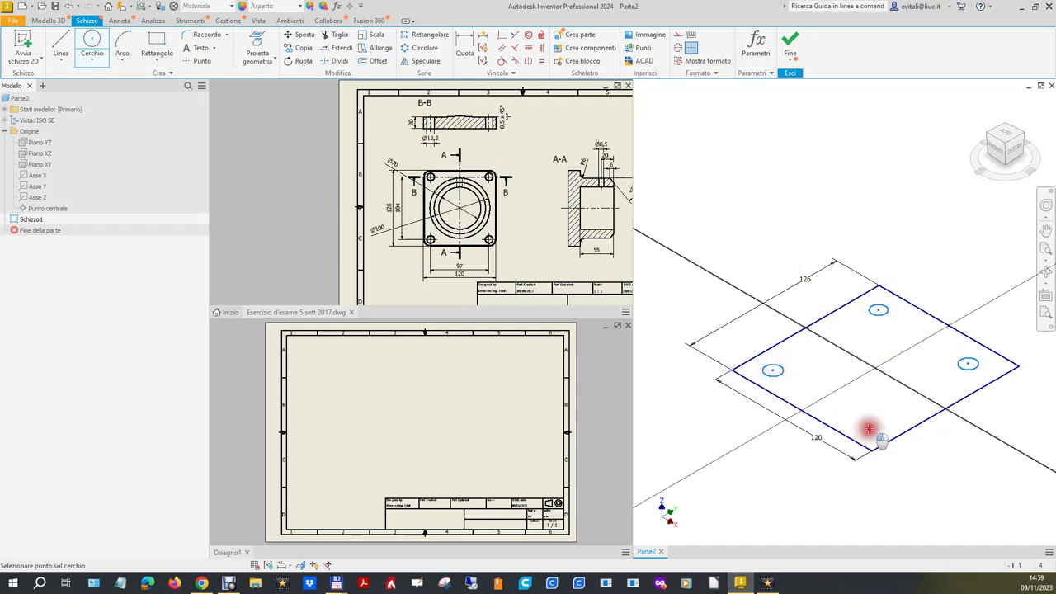
pyautogui.click(877, 428)
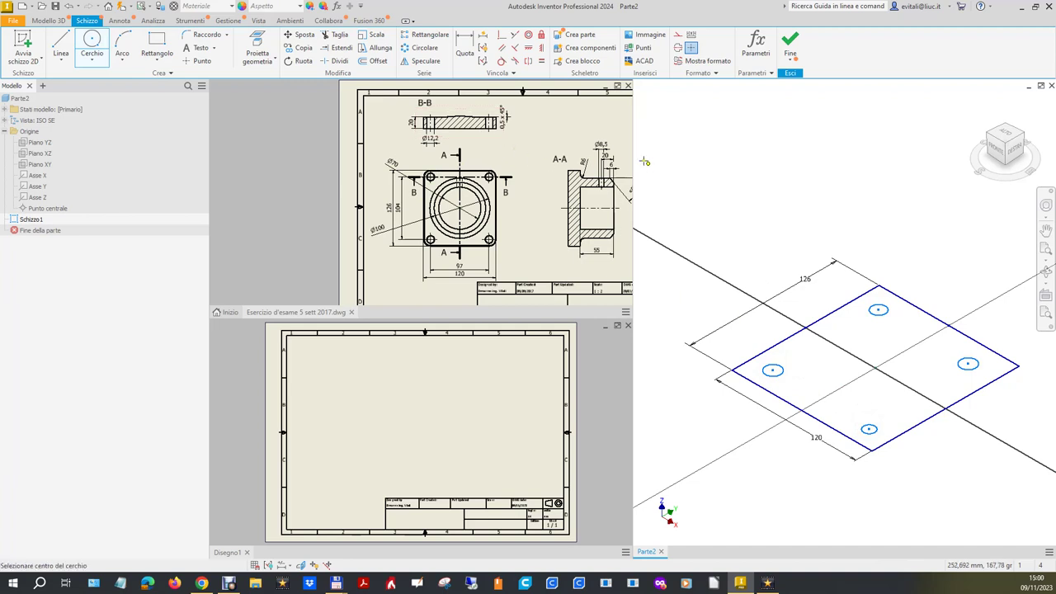
pyautogui.click(464, 48)
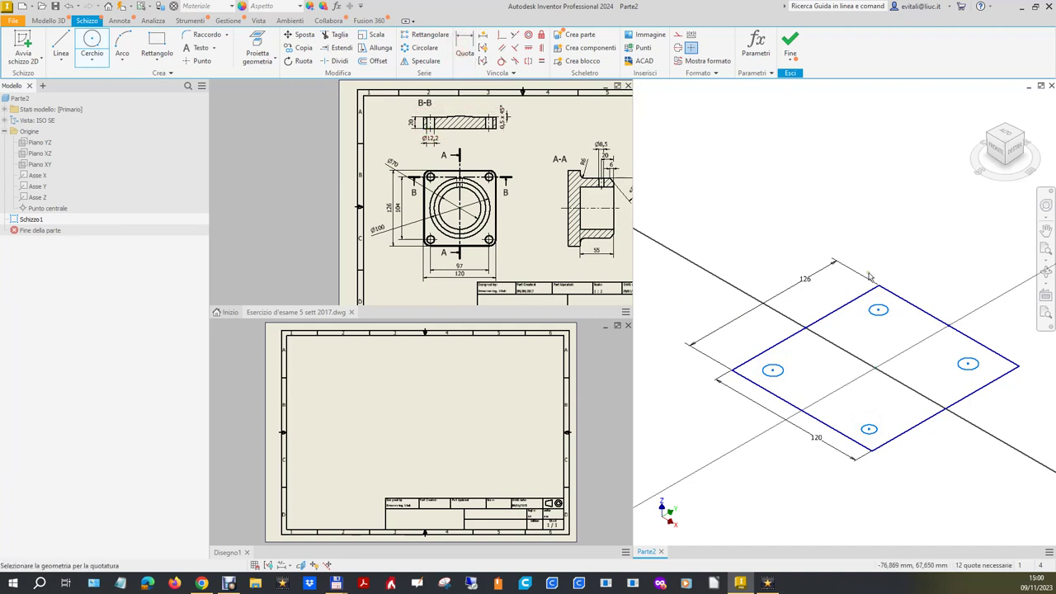
# Step: Dimension the top hole circle and edit its diameter to 12,2
pyautogui.click(890, 313)
pyautogui.click(919, 283)
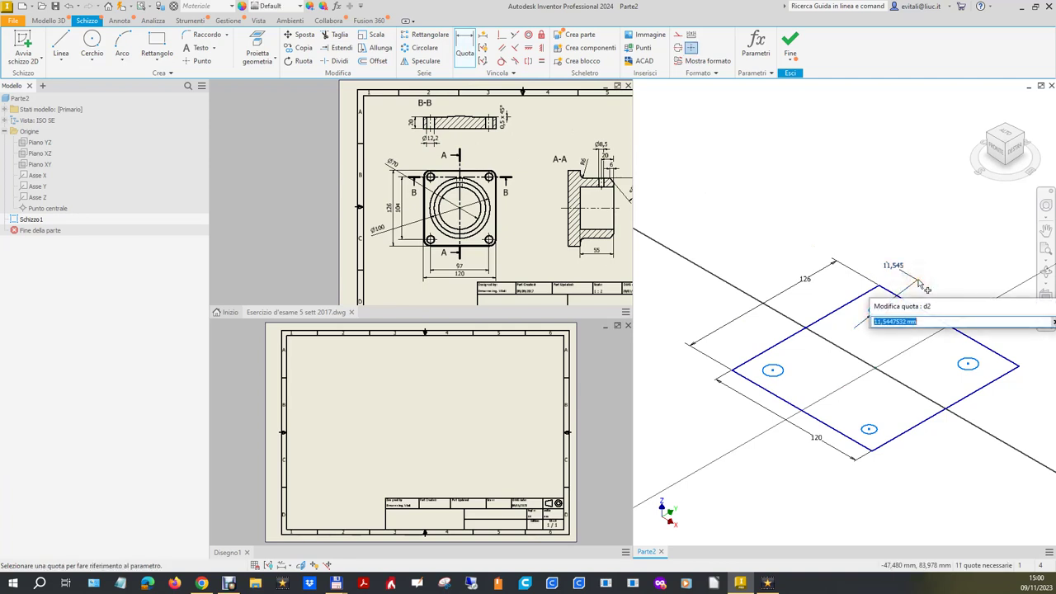
pyautogui.press('End')
pyautogui.press('Return')
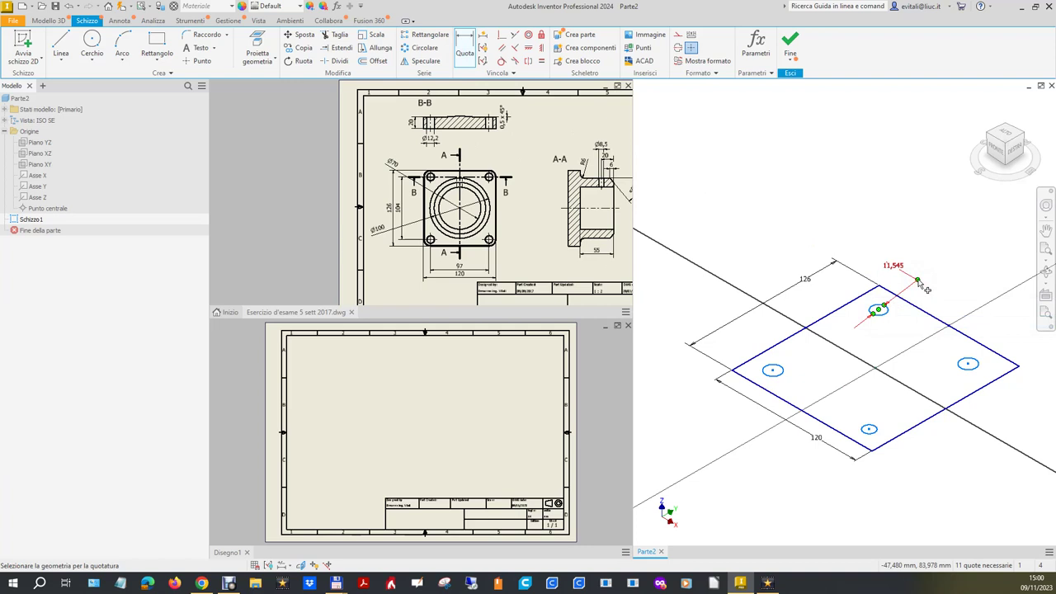
pyautogui.press('Escape')
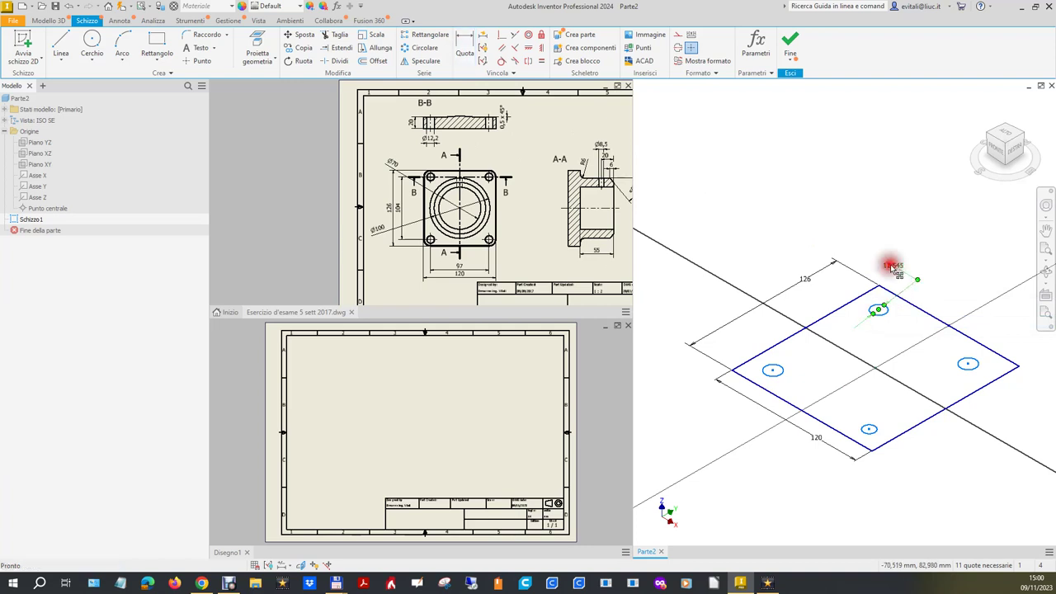
pyautogui.doubleClick(894, 268)
pyautogui.write('12.2')
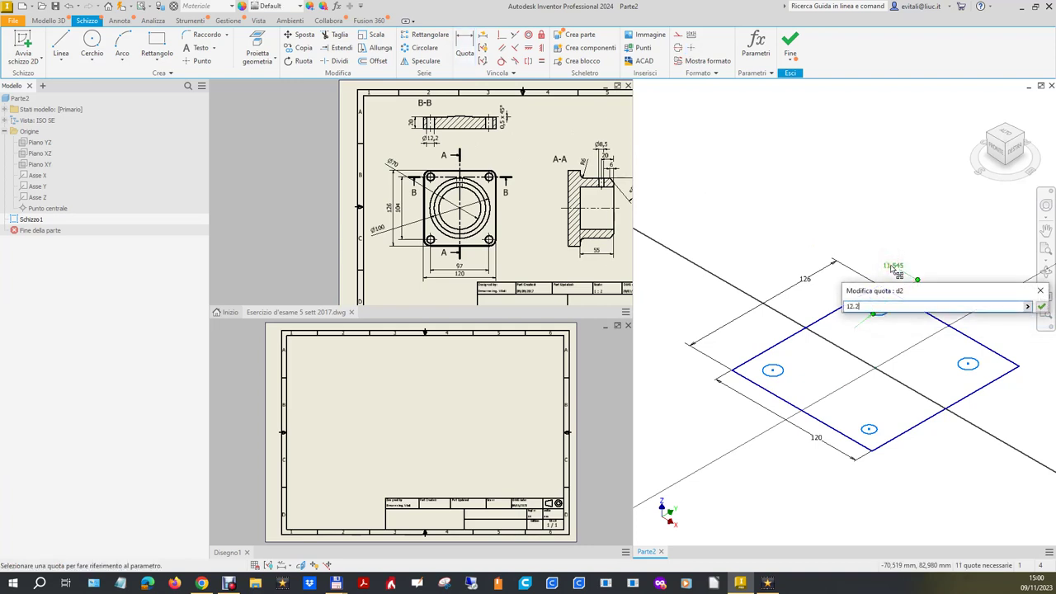
pyautogui.press('Return')
pyautogui.click(541, 60)
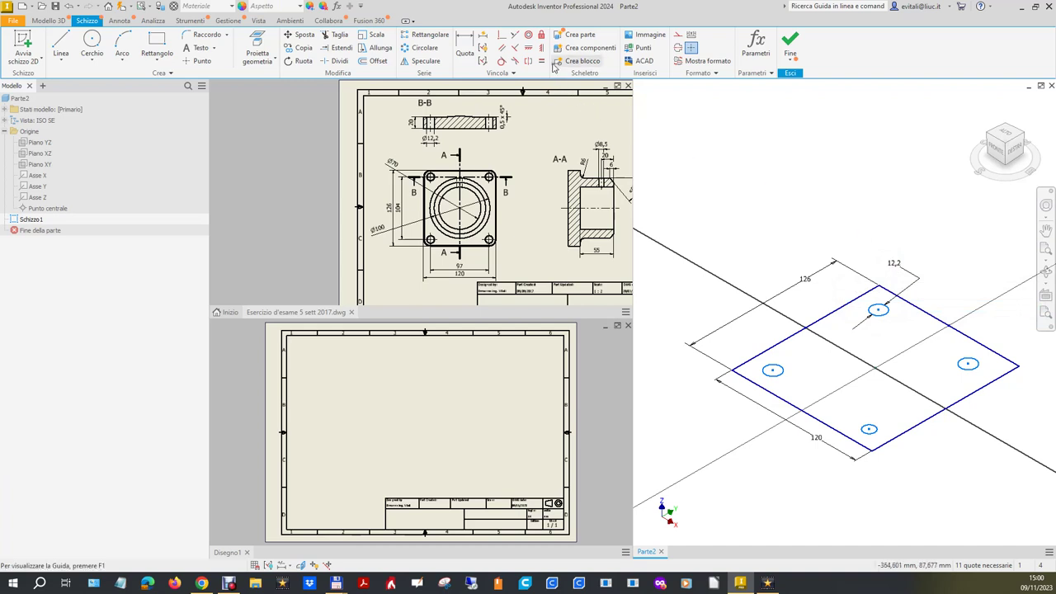
# Step: Constrain the right, bottom and left hole circles equal to the 12,2 top circle
pyautogui.click(887, 314)
pyautogui.click(976, 369)
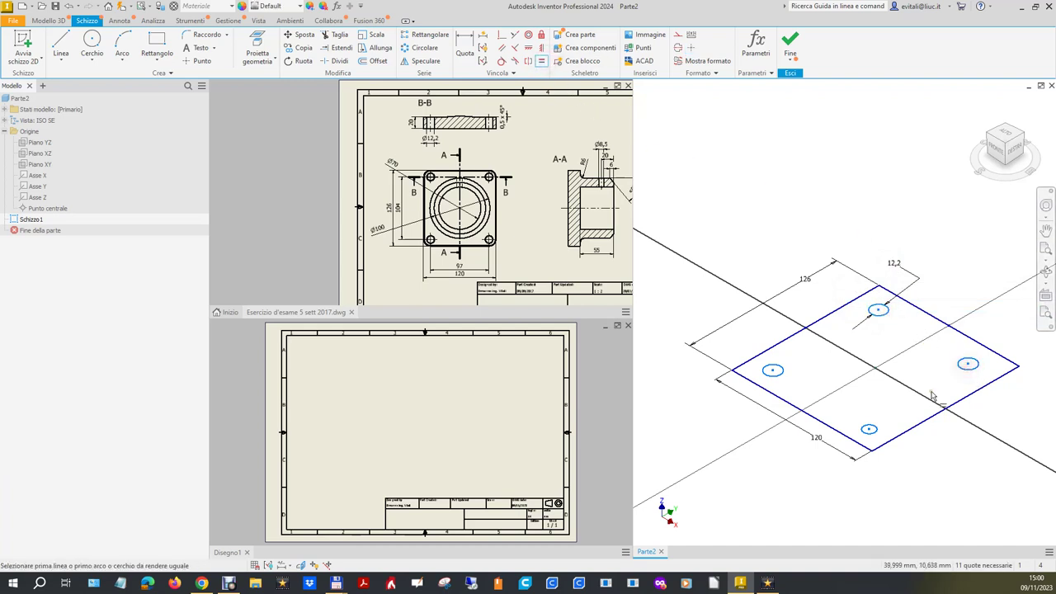
pyautogui.click(875, 434)
pyautogui.click(879, 315)
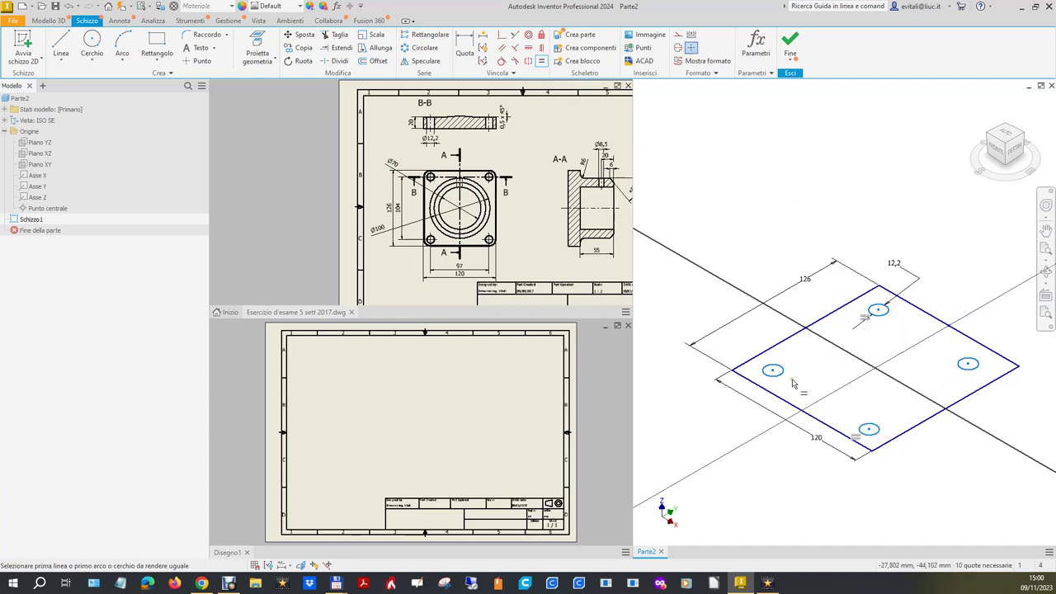
pyautogui.click(776, 371)
pyautogui.click(880, 315)
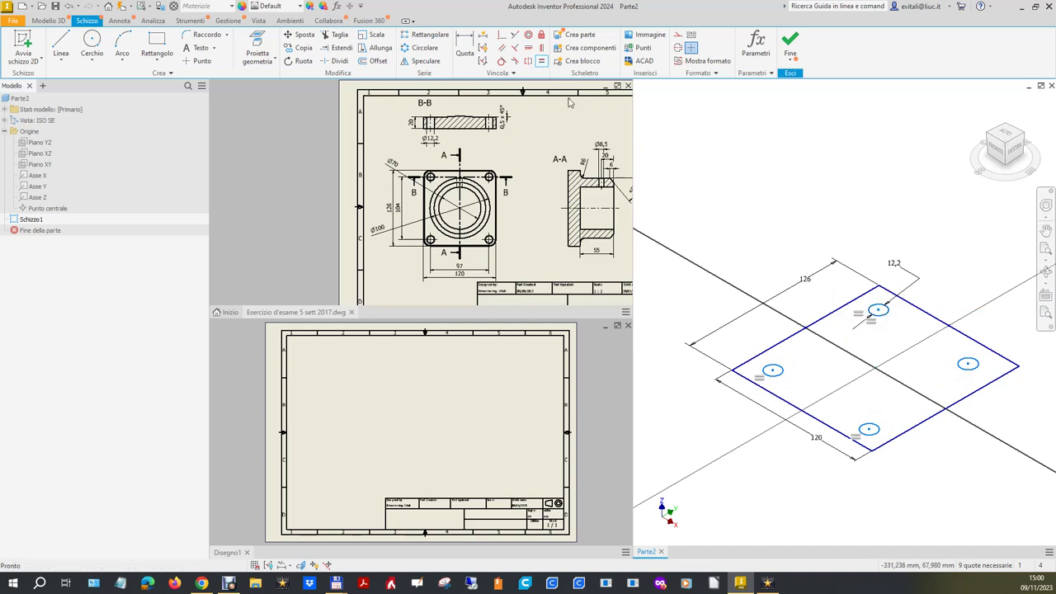
pyautogui.click(528, 47)
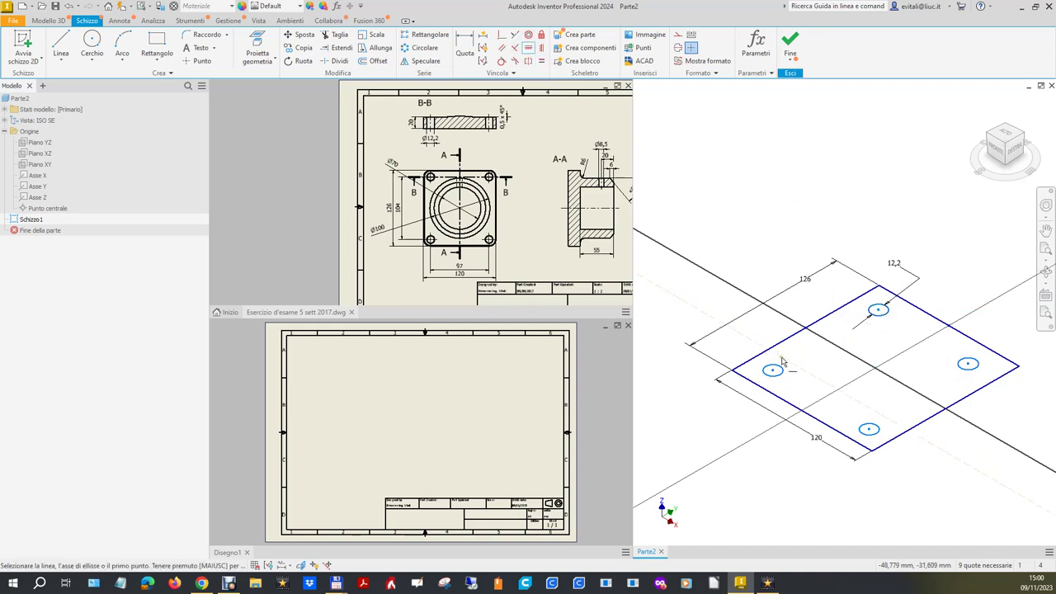
# Step: Align the left, bottom, top and right hole centres pairwise with horizontal/vertical constraints
pyautogui.click(772, 371)
pyautogui.click(869, 430)
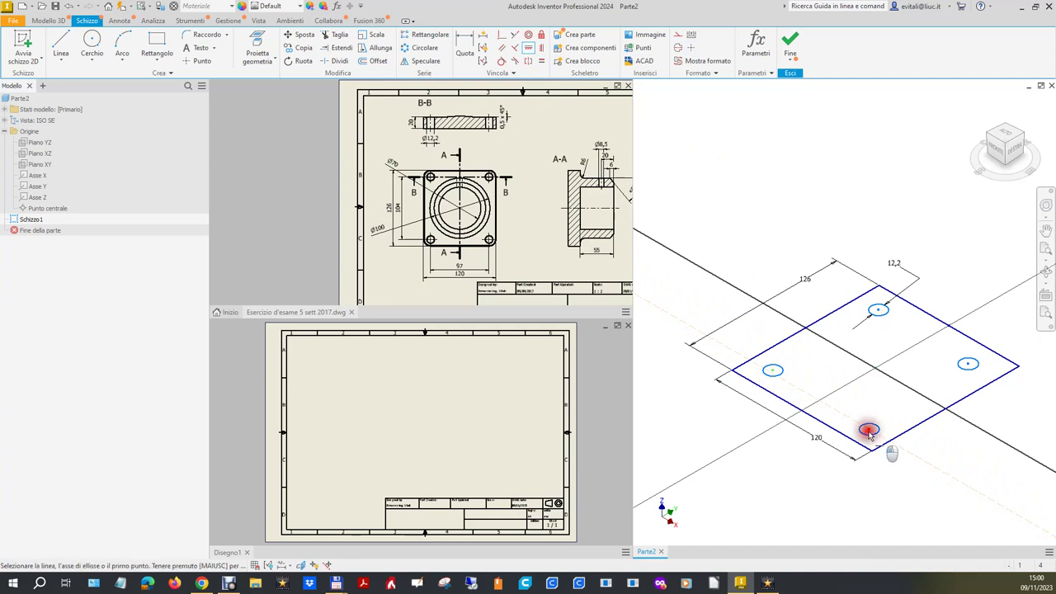
pyautogui.click(879, 312)
pyautogui.click(971, 367)
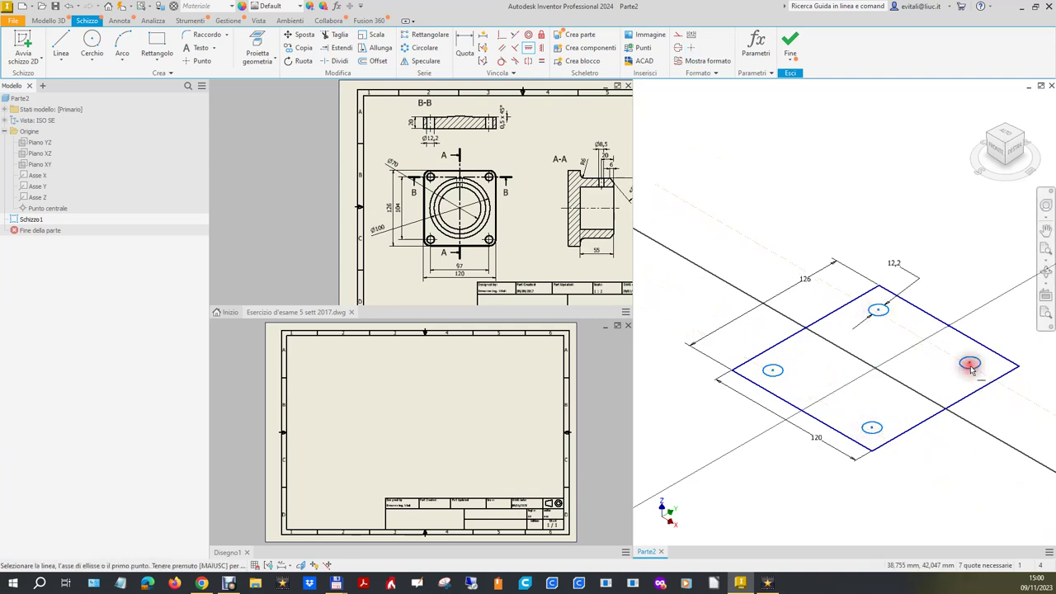
pyautogui.click(543, 47)
pyautogui.click(772, 370)
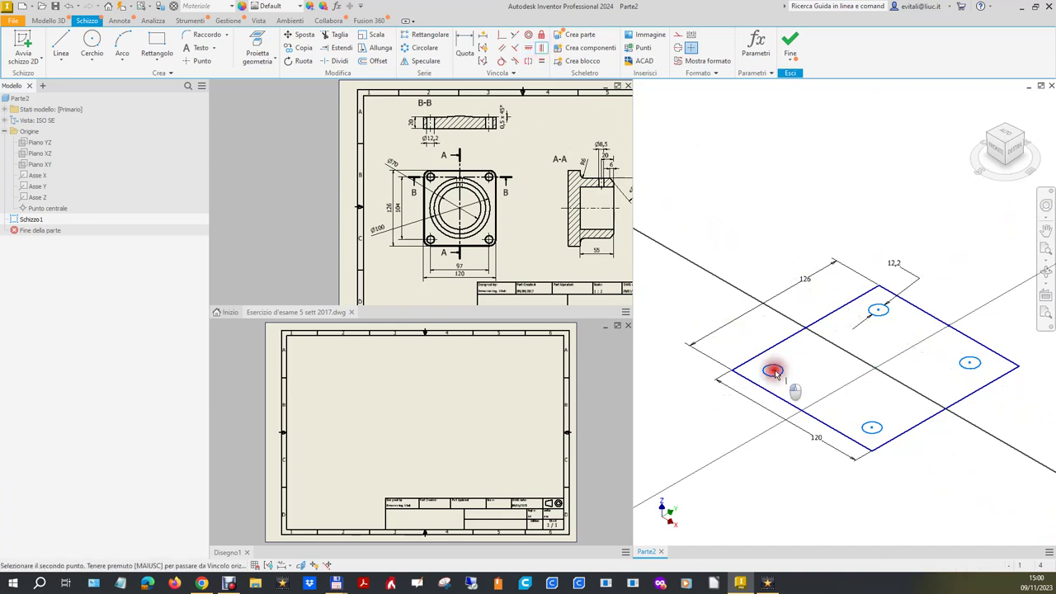
pyautogui.click(877, 312)
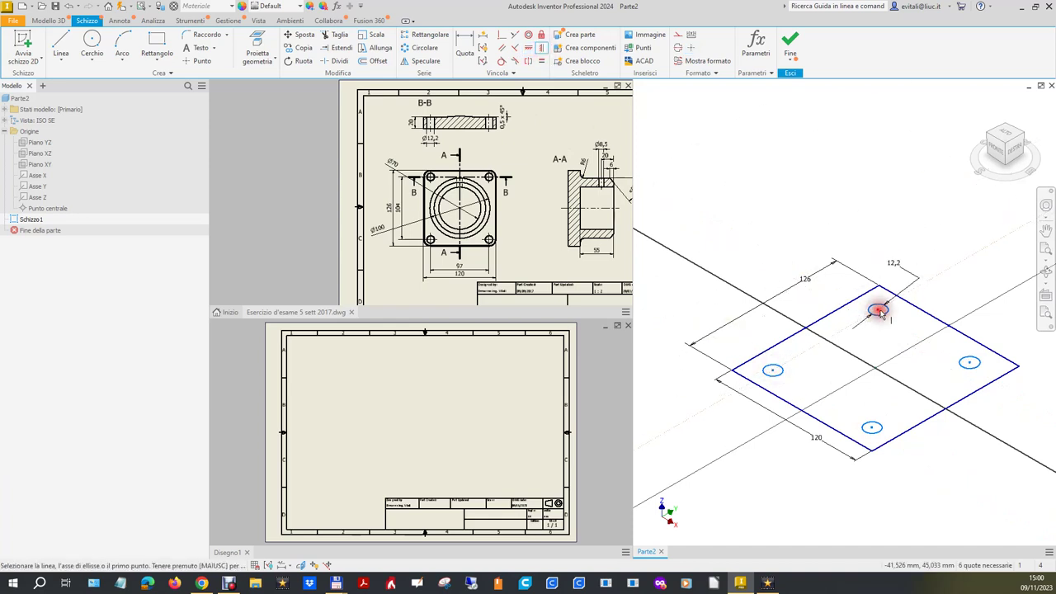
pyautogui.click(872, 427)
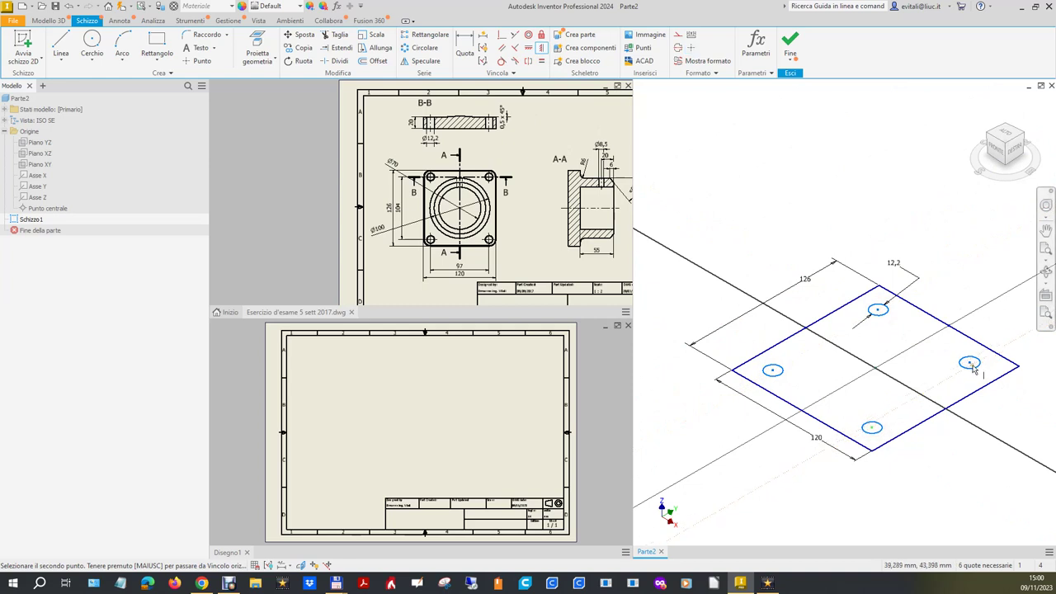
pyautogui.click(972, 368)
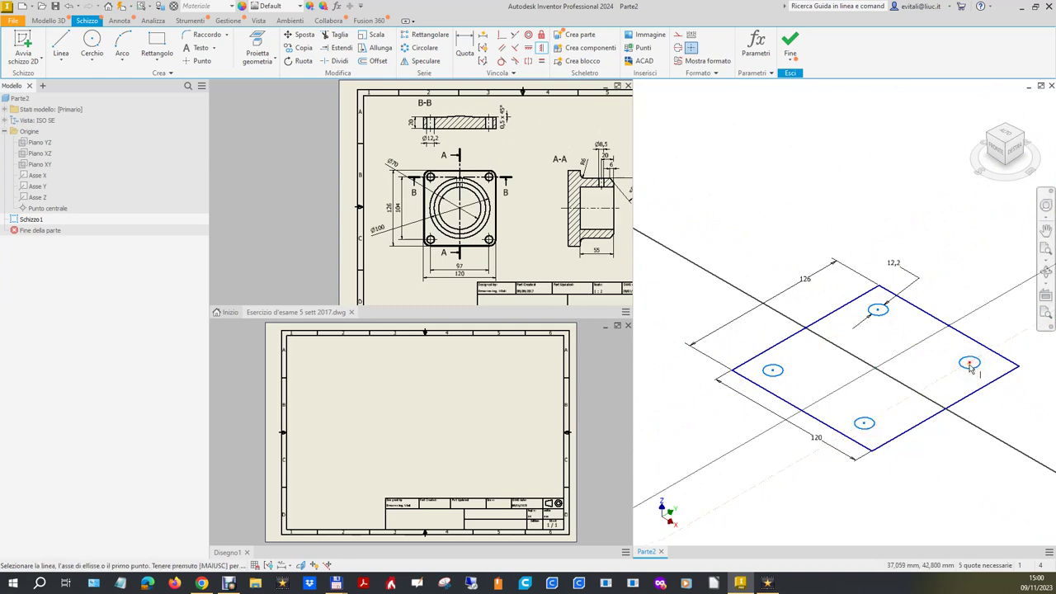
pyautogui.press('Escape')
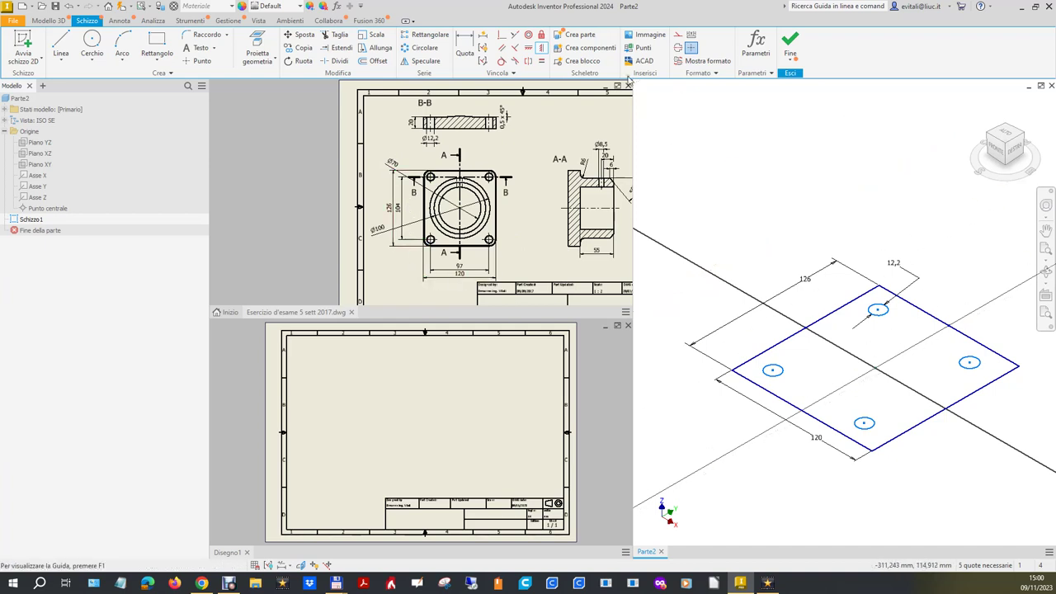
# Step: Dimension the spacing between the left and bottom hole centres as 97
pyautogui.click(465, 45)
pyautogui.click(772, 370)
pyautogui.click(864, 425)
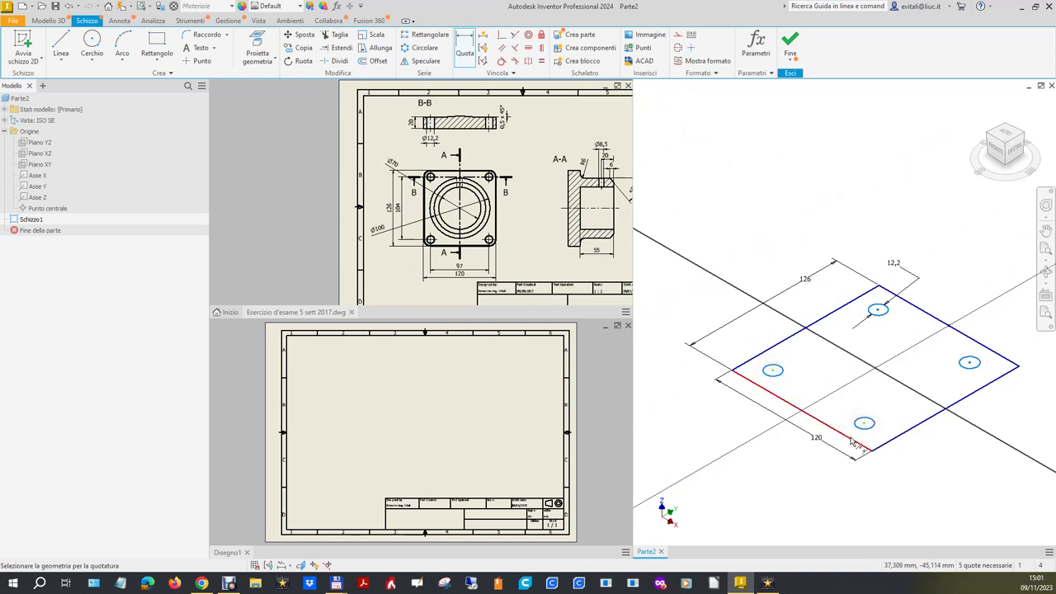
pyautogui.click(810, 465)
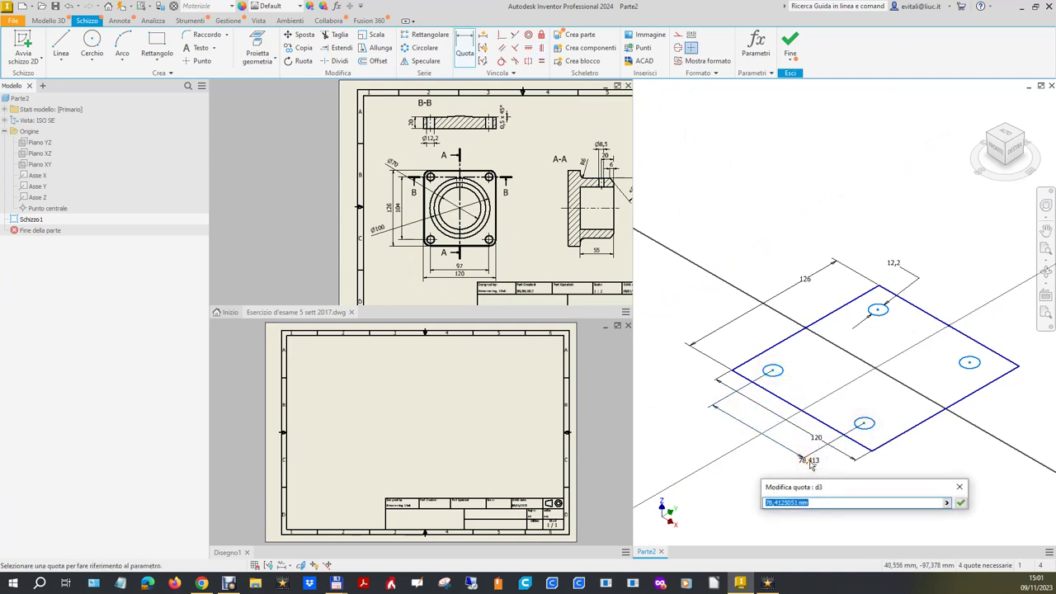
pyautogui.write('97')
pyautogui.press('Return')
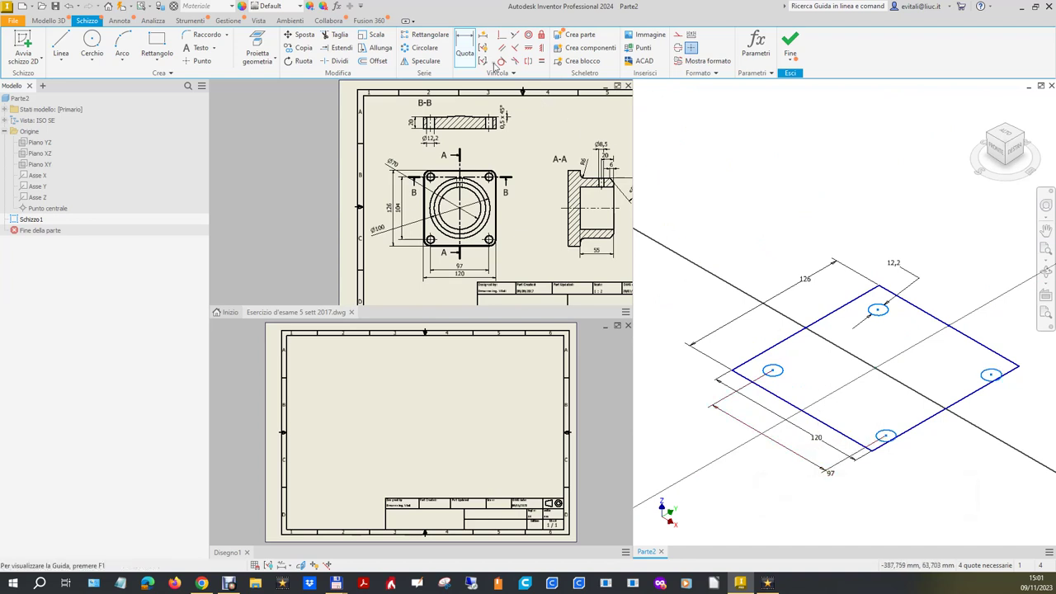
# Step: Add the 90,145 dimension from the top hole's centre
pyautogui.press('d')
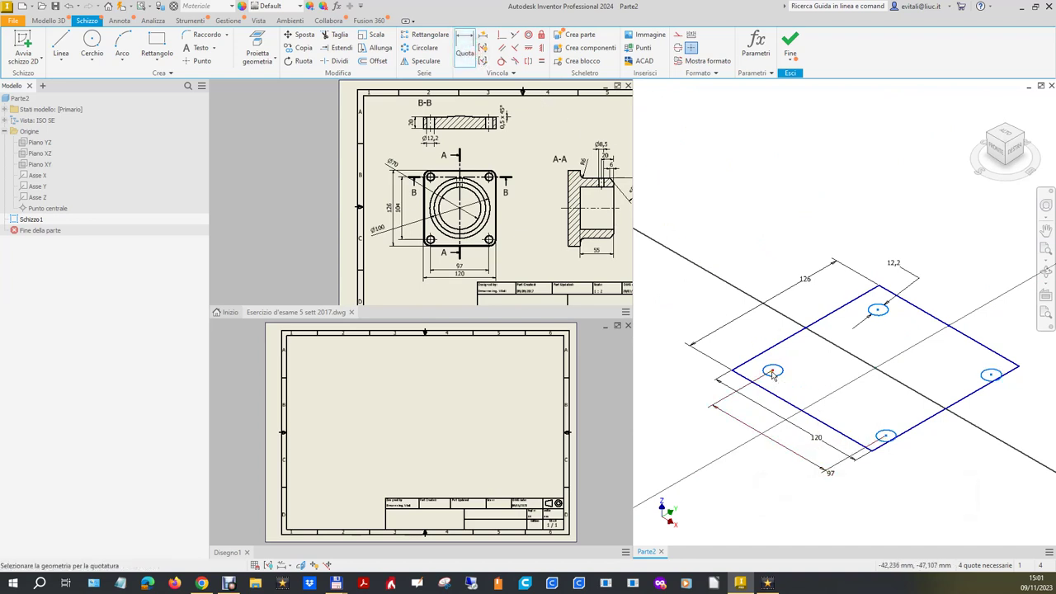
pyautogui.click(878, 309)
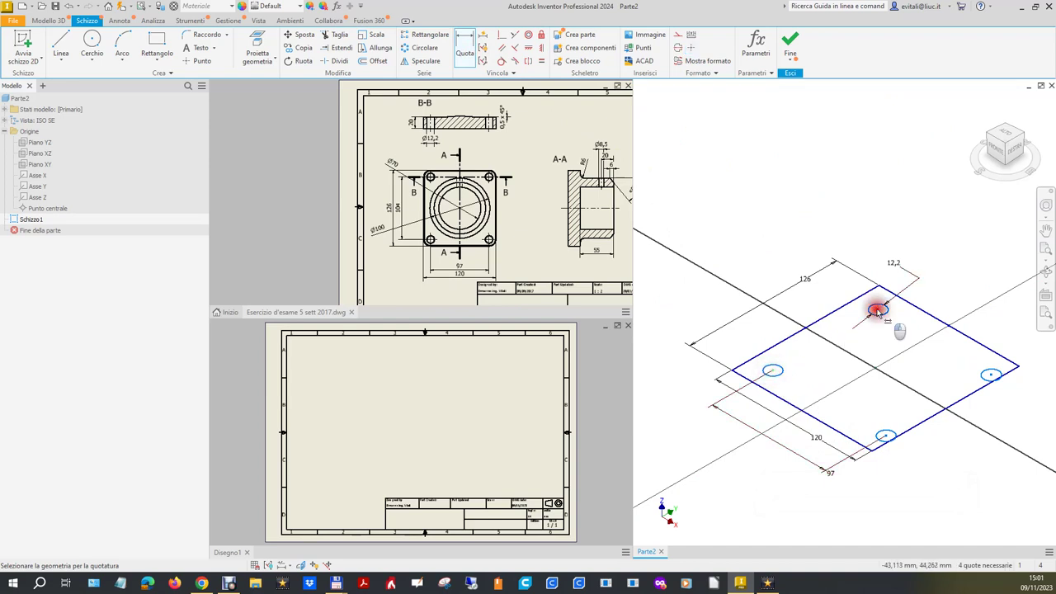
pyautogui.click(779, 269)
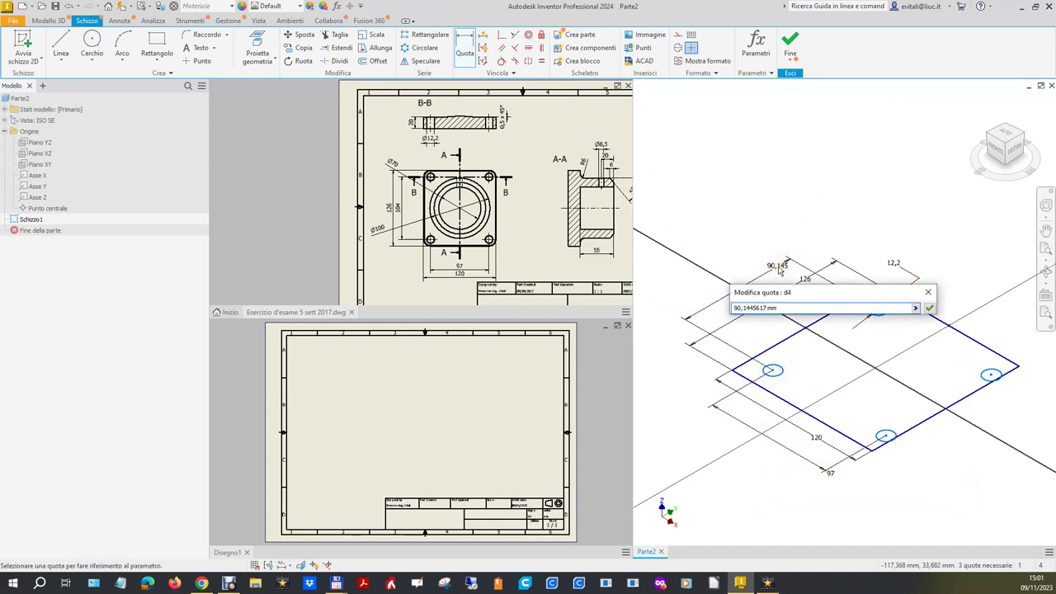
pyautogui.press('Return')
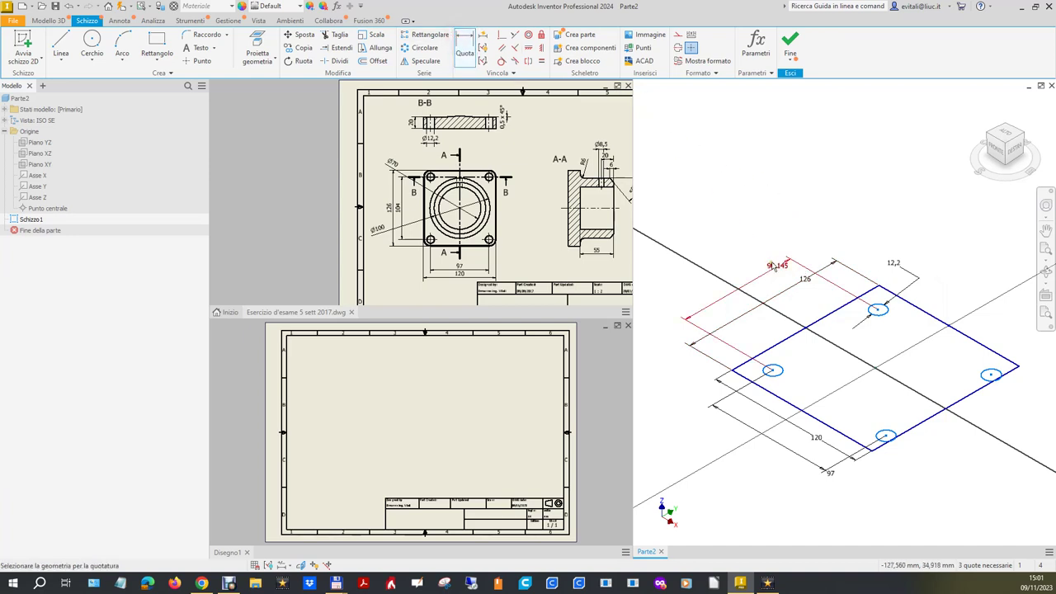
# Step: Dimension the top-right edge at 18,439 and the left hole to the lower-left edge
pyautogui.click(899, 299)
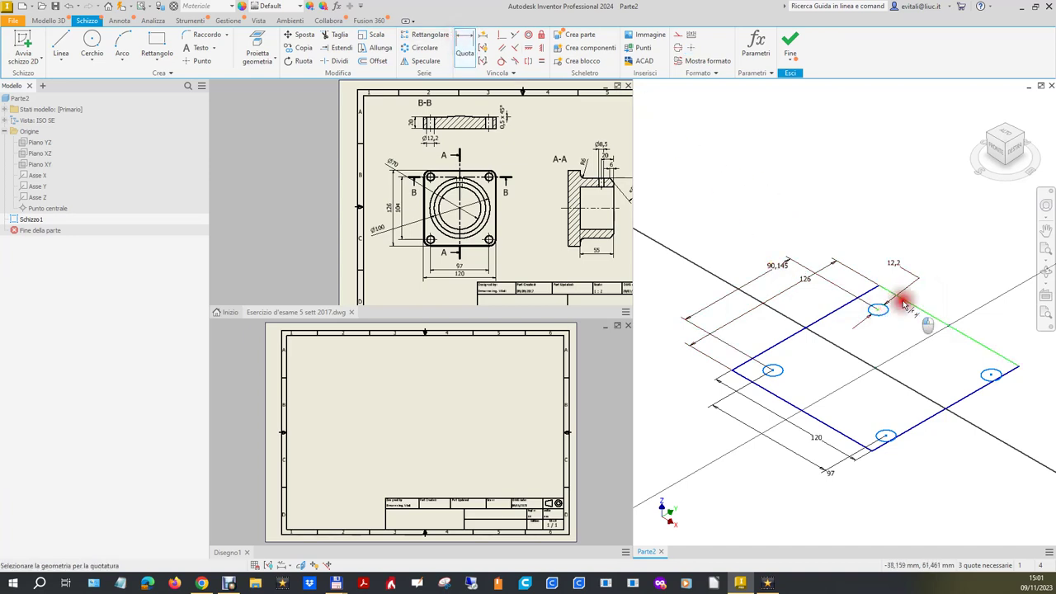
pyautogui.click(811, 199)
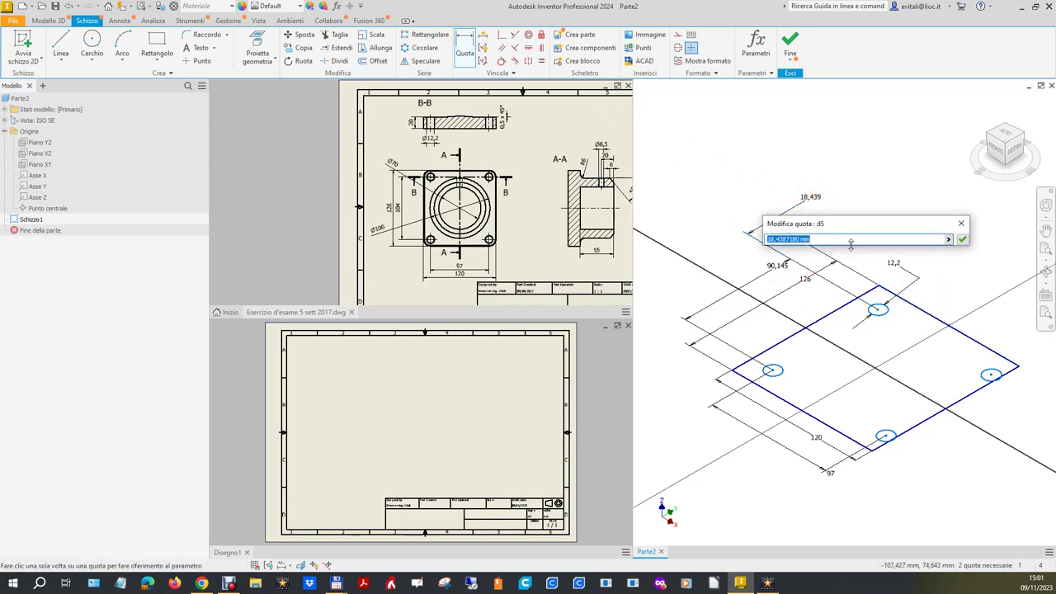
pyautogui.click(962, 245)
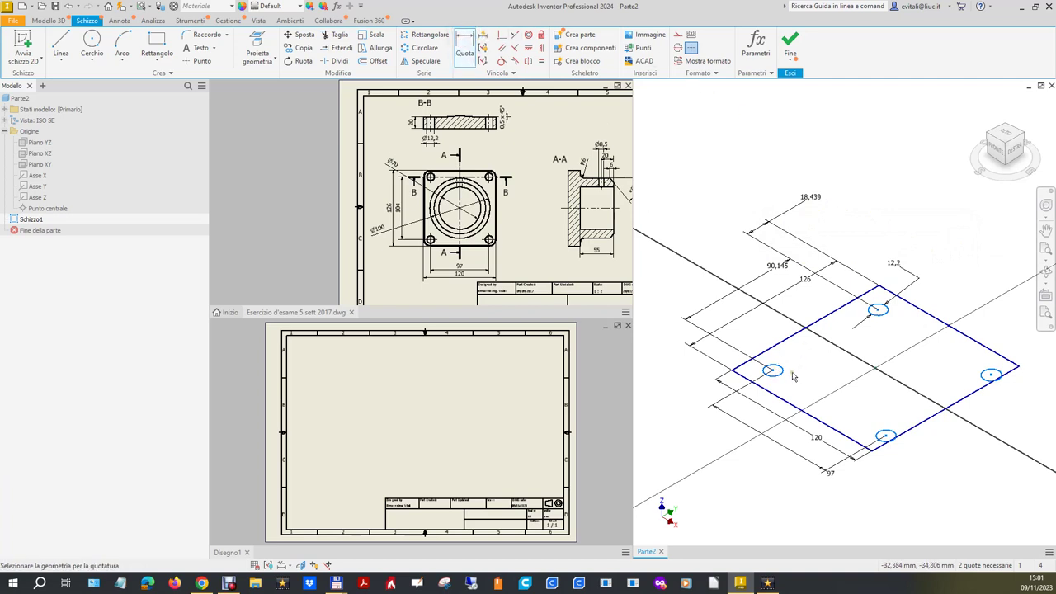
pyautogui.click(773, 373)
pyautogui.click(755, 383)
pyautogui.click(665, 287)
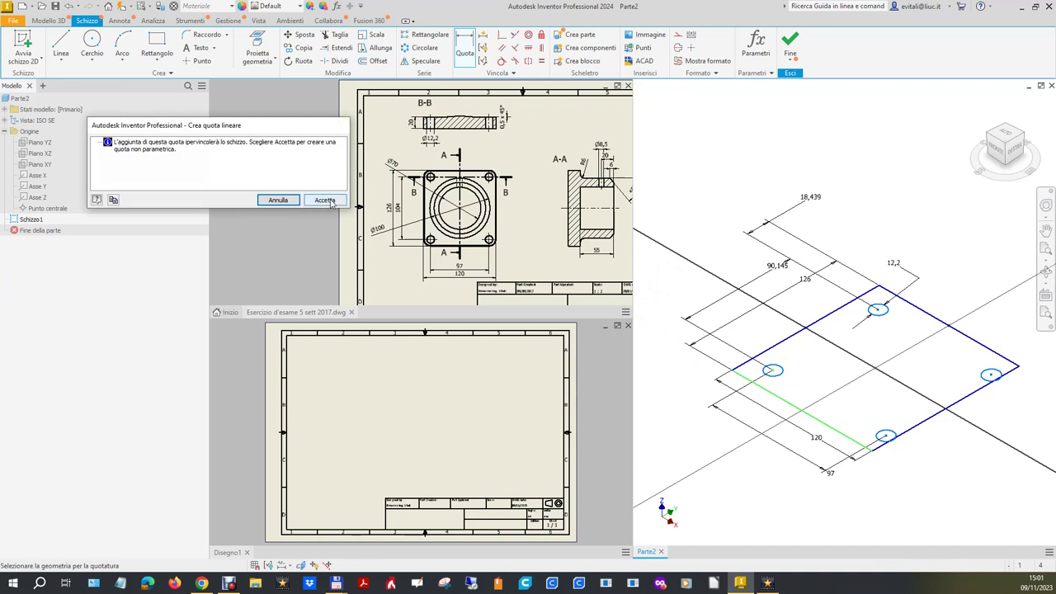
# Step: Keep the conflicting dimension as driven and change the 18,439 dimension to 18
pyautogui.click(328, 199)
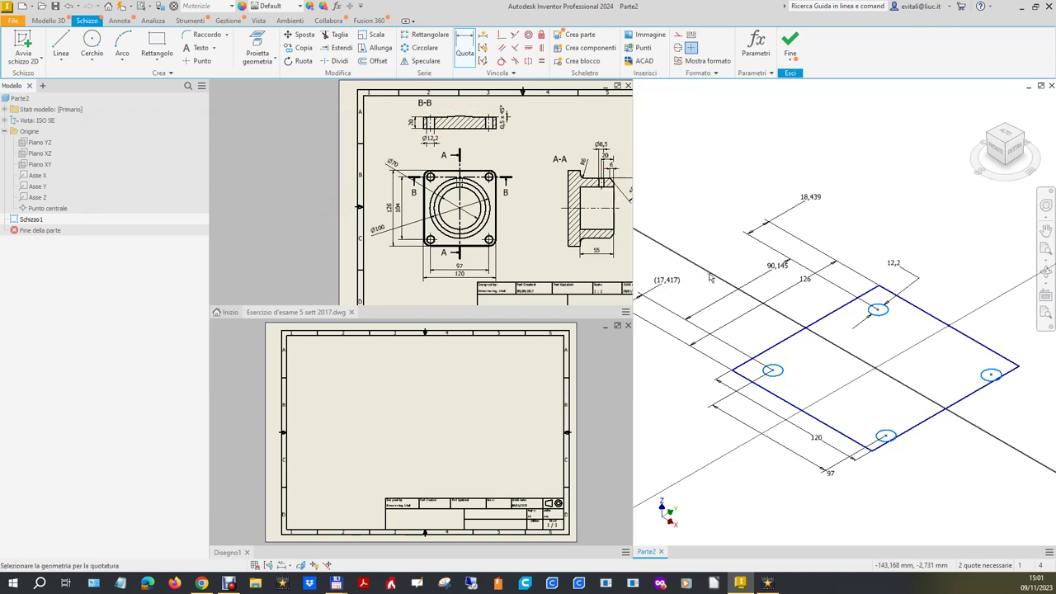
pyautogui.scroll(-2, 856, 294)
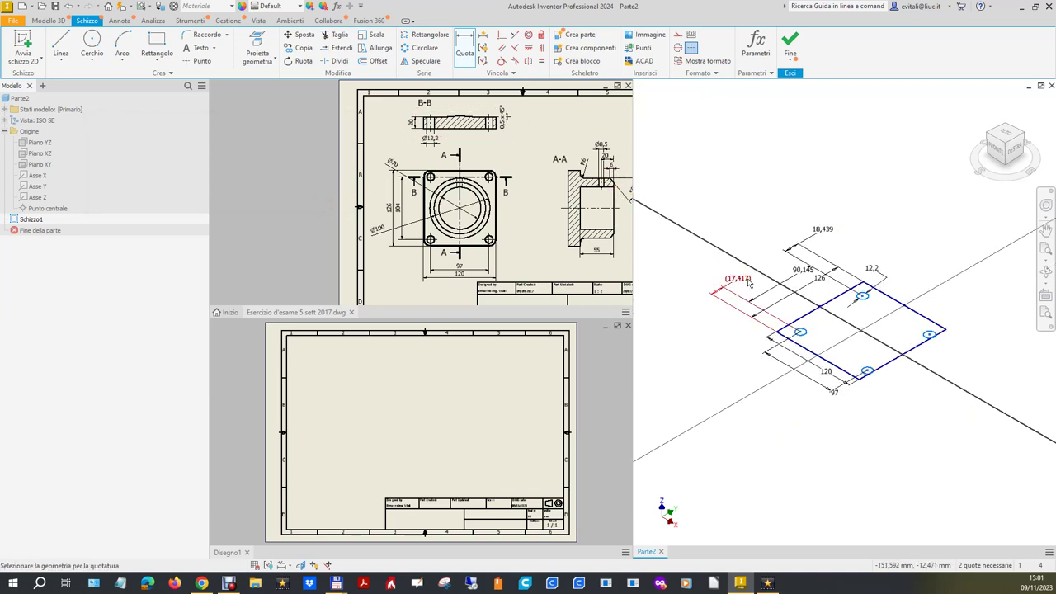
pyautogui.doubleClick(826, 231)
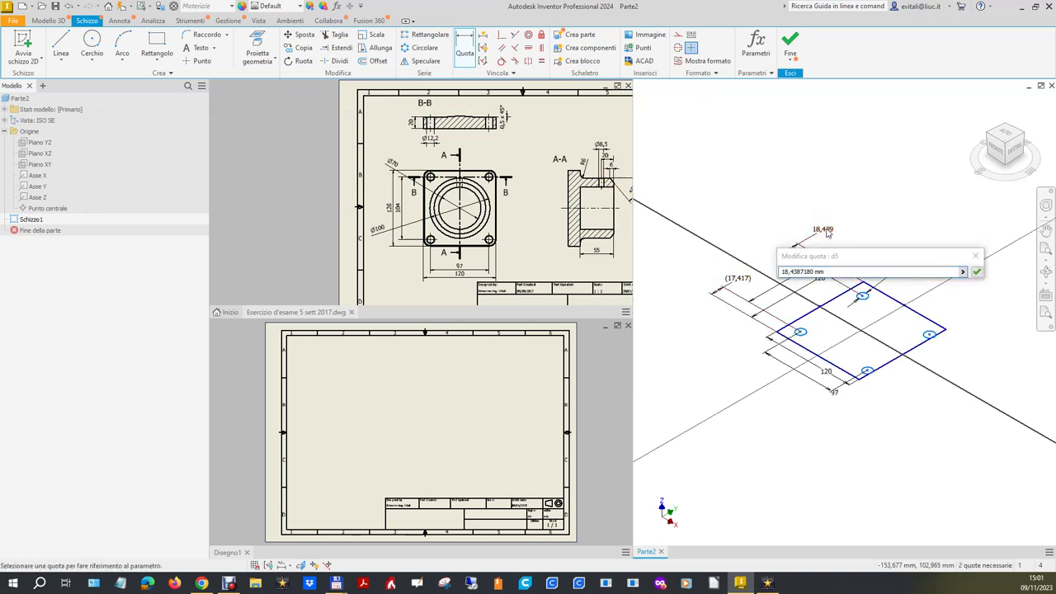
pyautogui.click(754, 264)
pyautogui.write('18')
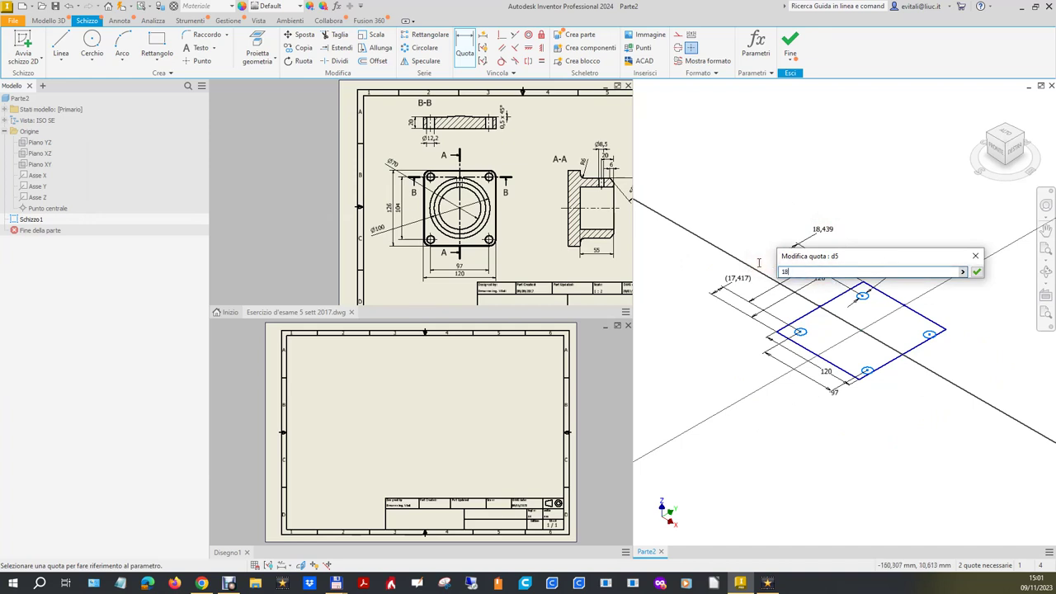
pyautogui.press('Return')
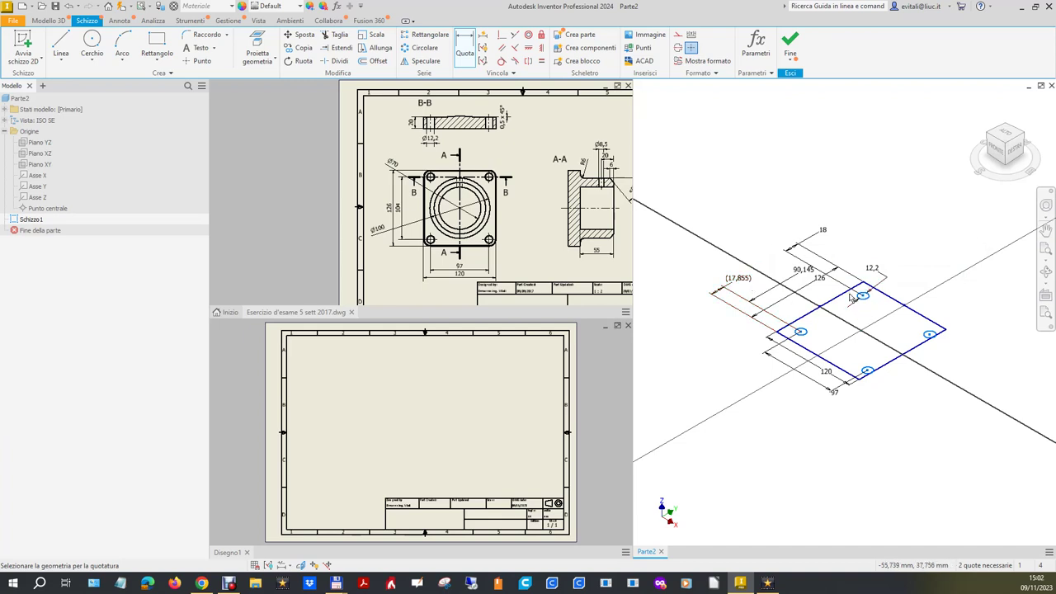
# Step: Change the 90,145 dimension to 104 and the 18 dimension to 11
pyautogui.click(804, 276)
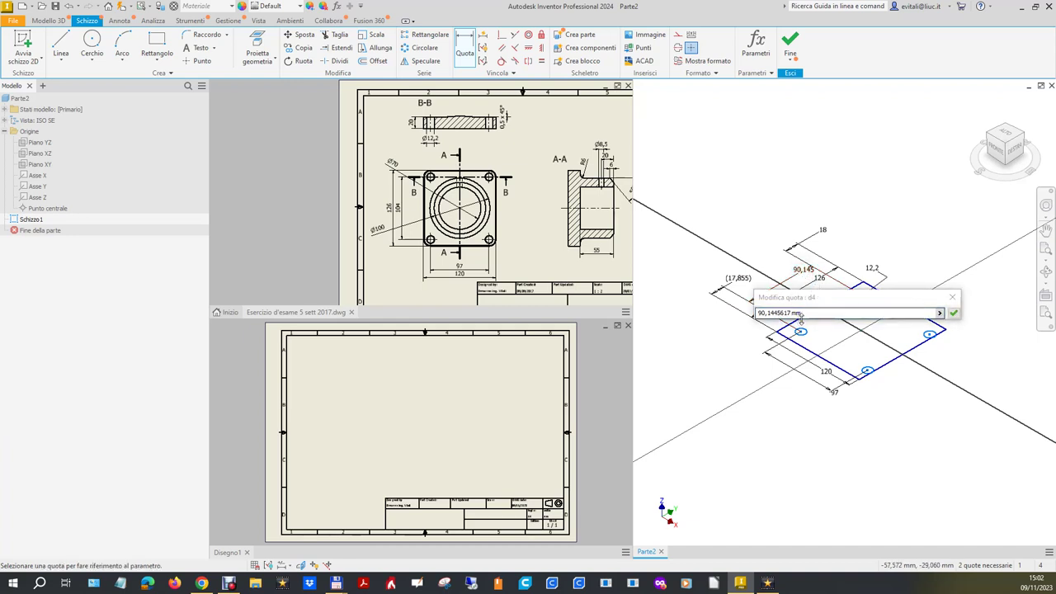
pyautogui.write('104')
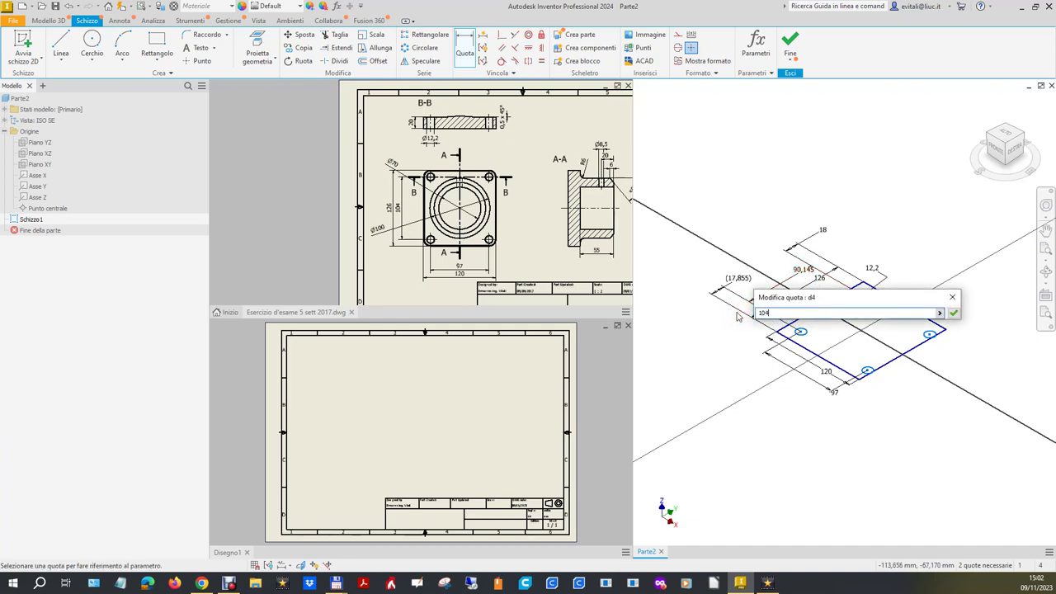
pyautogui.press('Return')
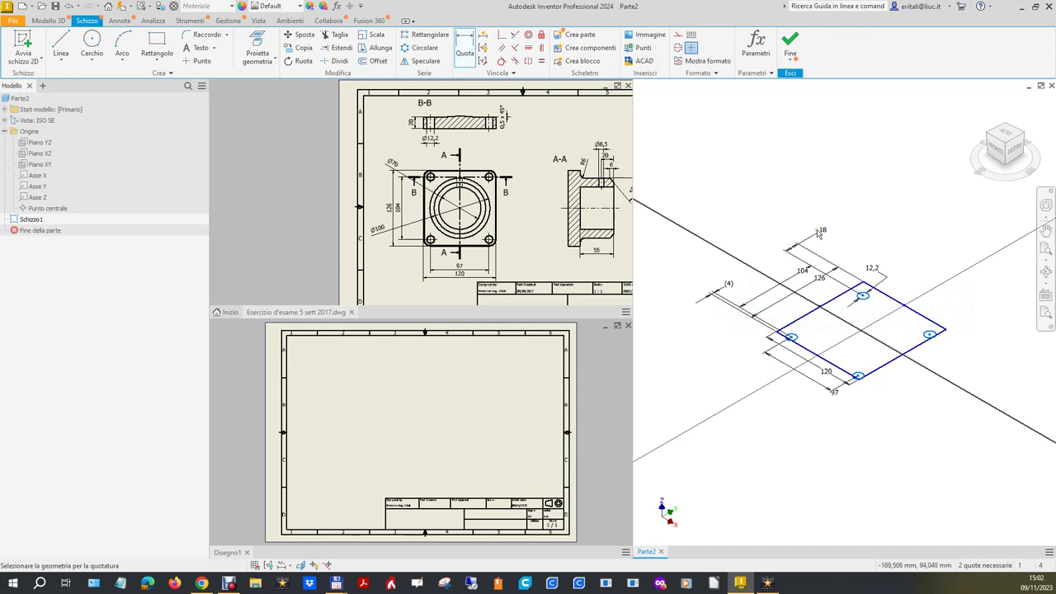
pyautogui.click(823, 234)
pyautogui.write('11')
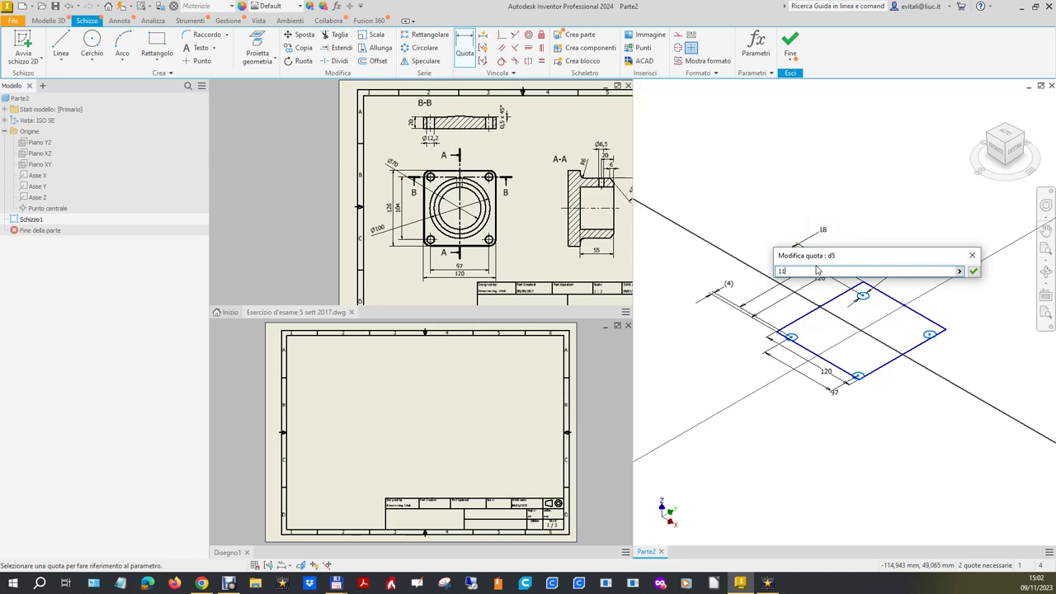
pyautogui.press('Return')
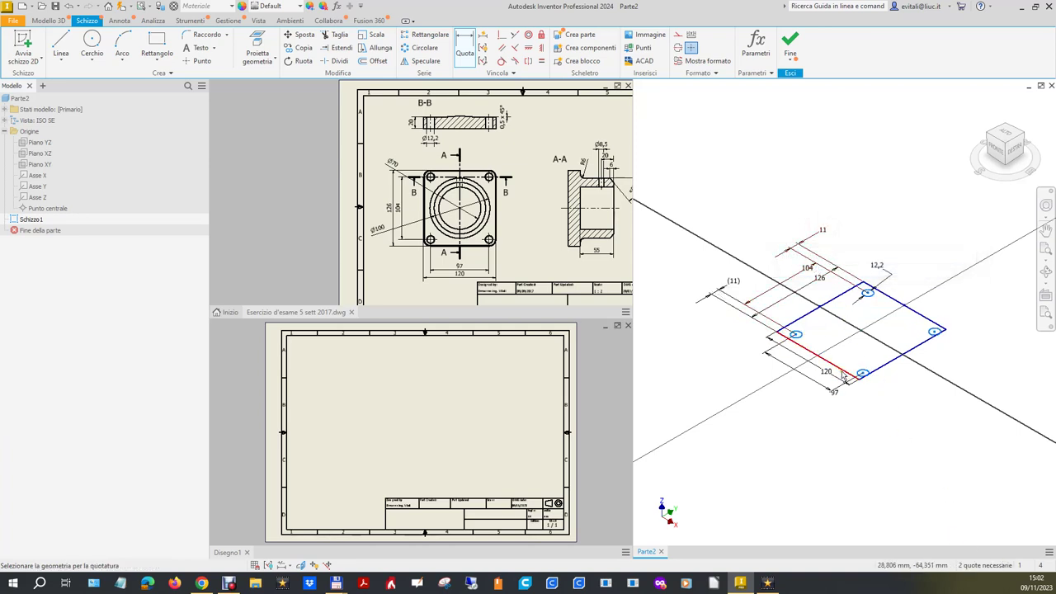
# Step: Dimension the left hole to the sketch line and the bottom hole to the right edge as driven
pyautogui.scroll(-3, 916, 404)
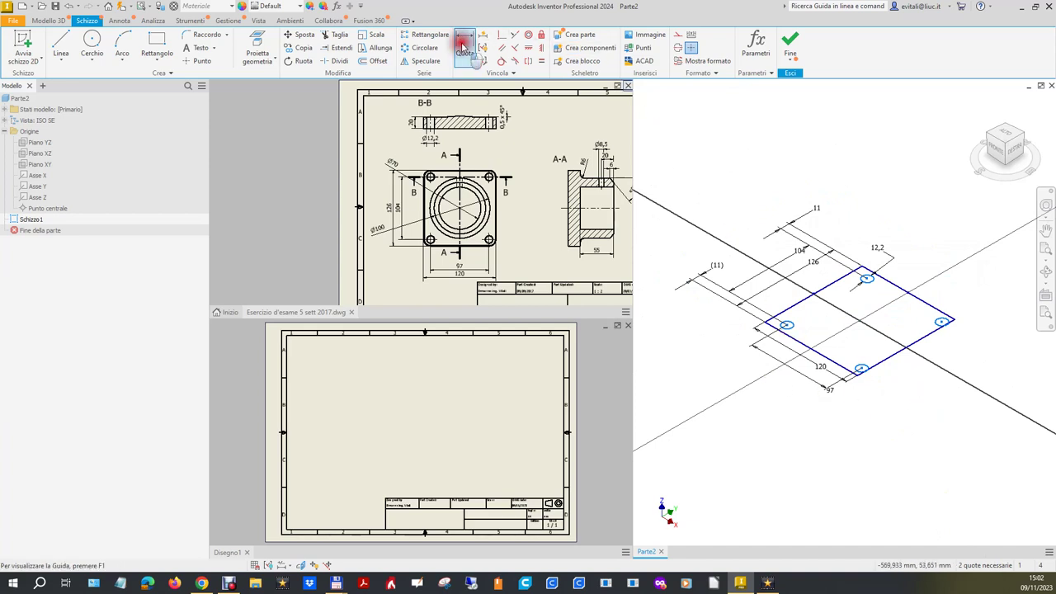
pyautogui.click(789, 312)
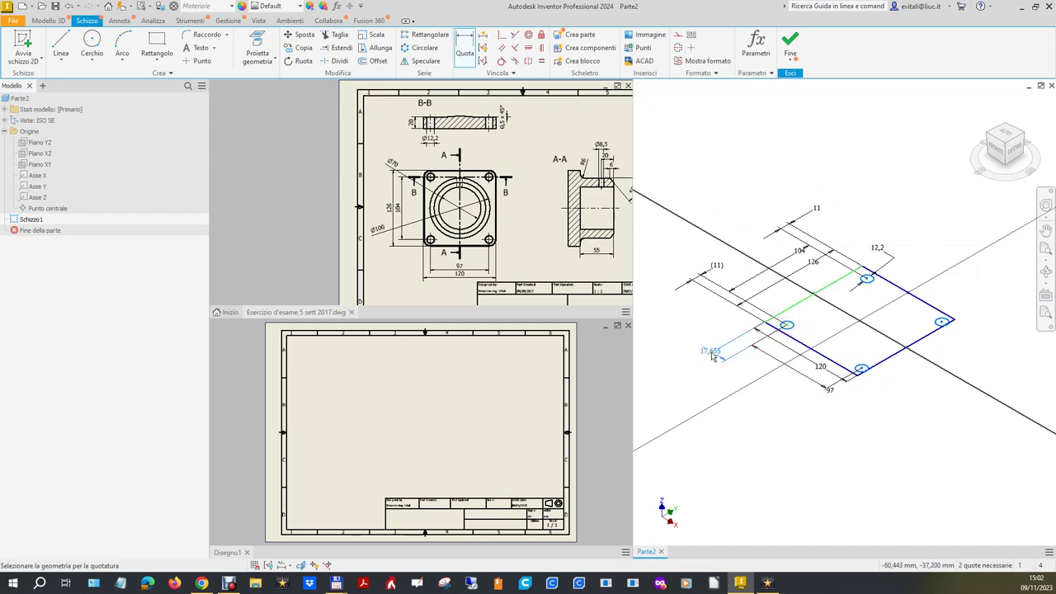
pyautogui.click(682, 347)
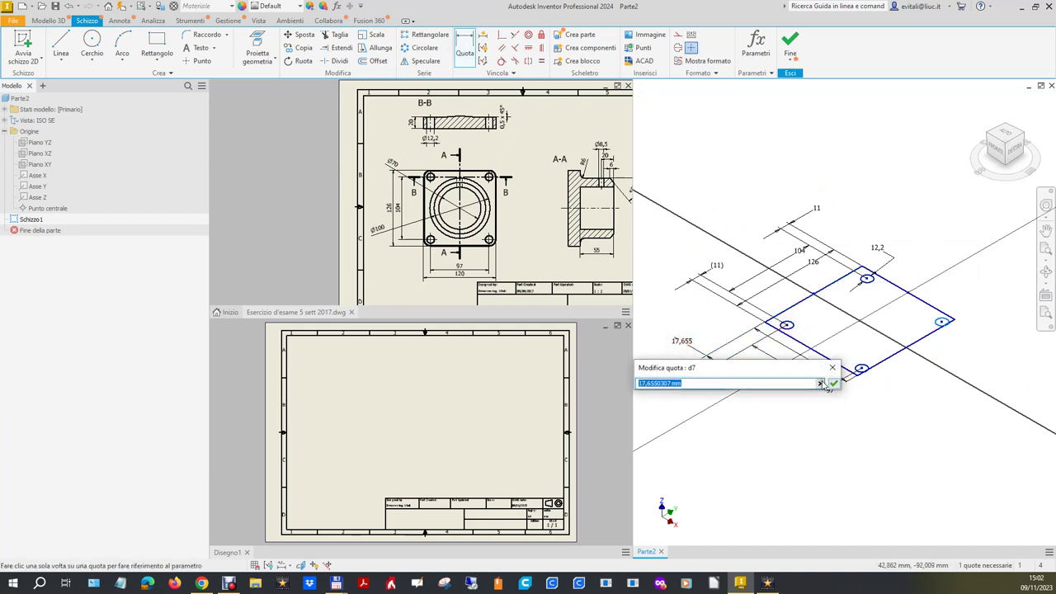
pyautogui.click(833, 384)
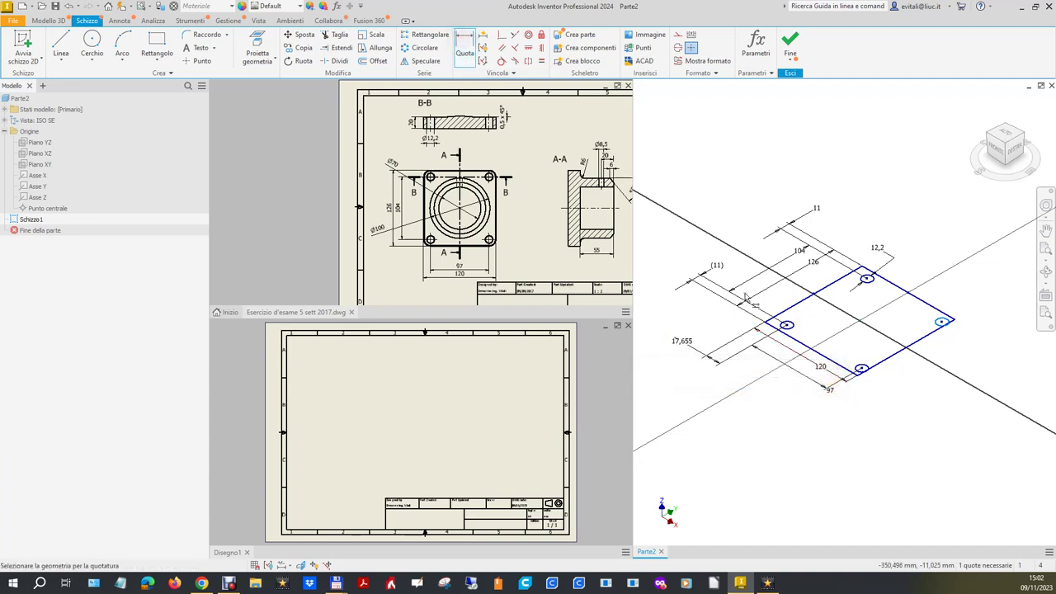
pyautogui.click(861, 369)
pyautogui.click(878, 368)
pyautogui.click(840, 438)
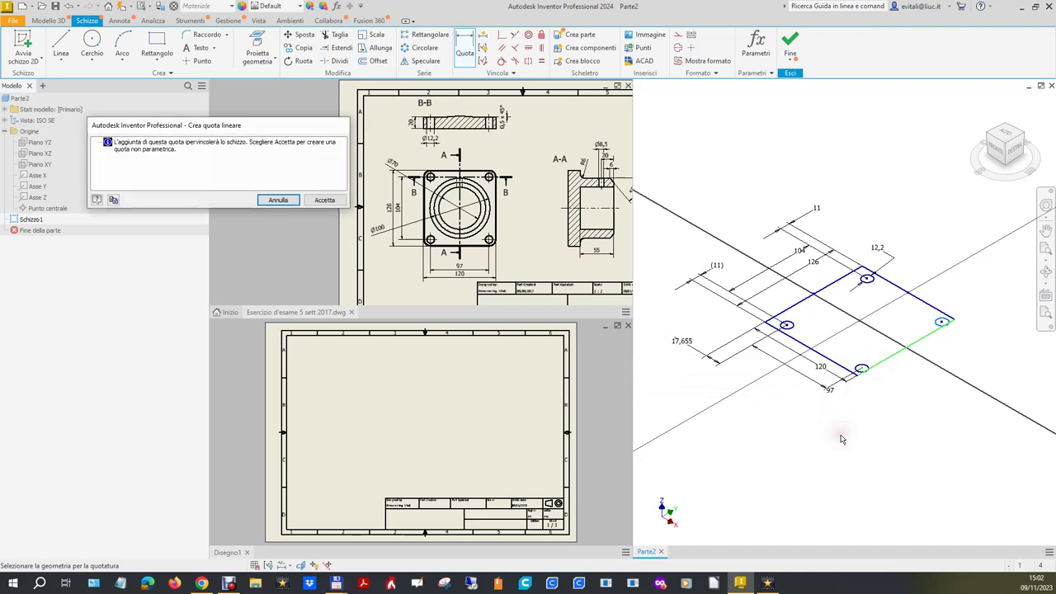
pyautogui.click(317, 201)
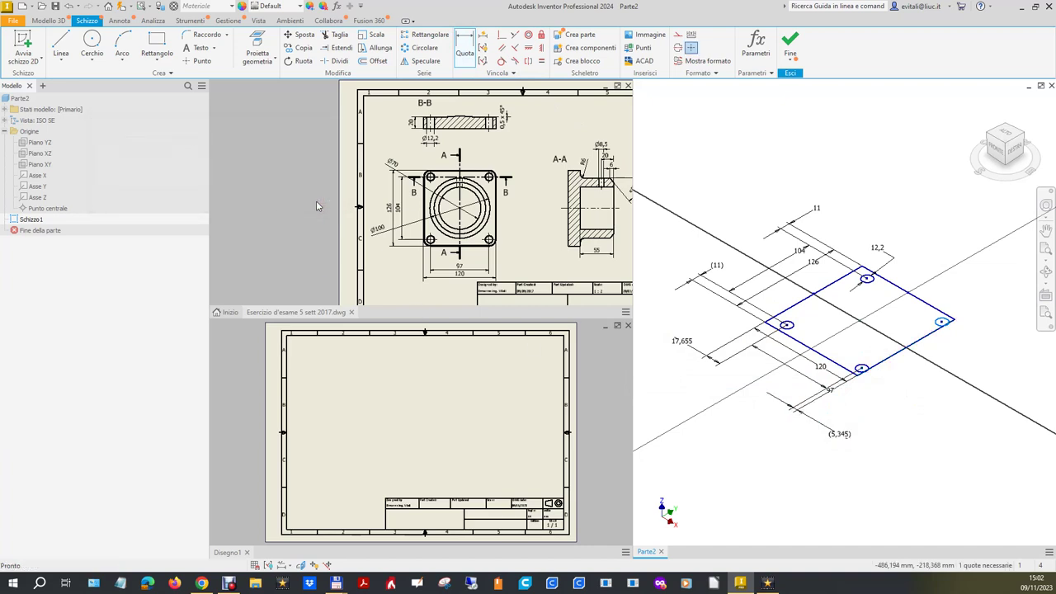
# Step: Set the left hole's edge offset to 11,5, passing through 13,5
pyautogui.click(680, 343)
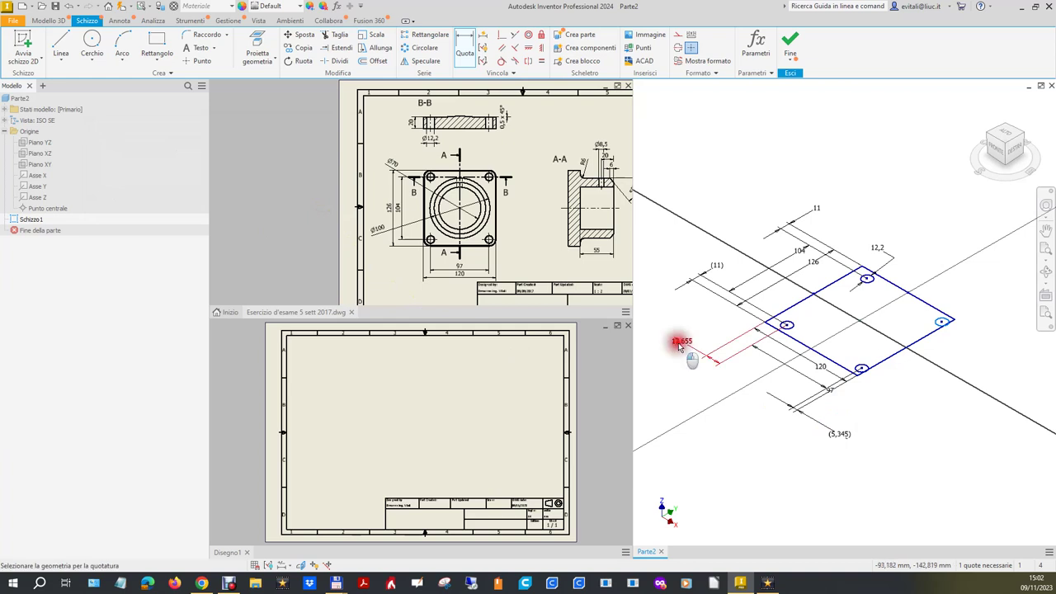
pyautogui.write('13,5')
pyautogui.press('Return')
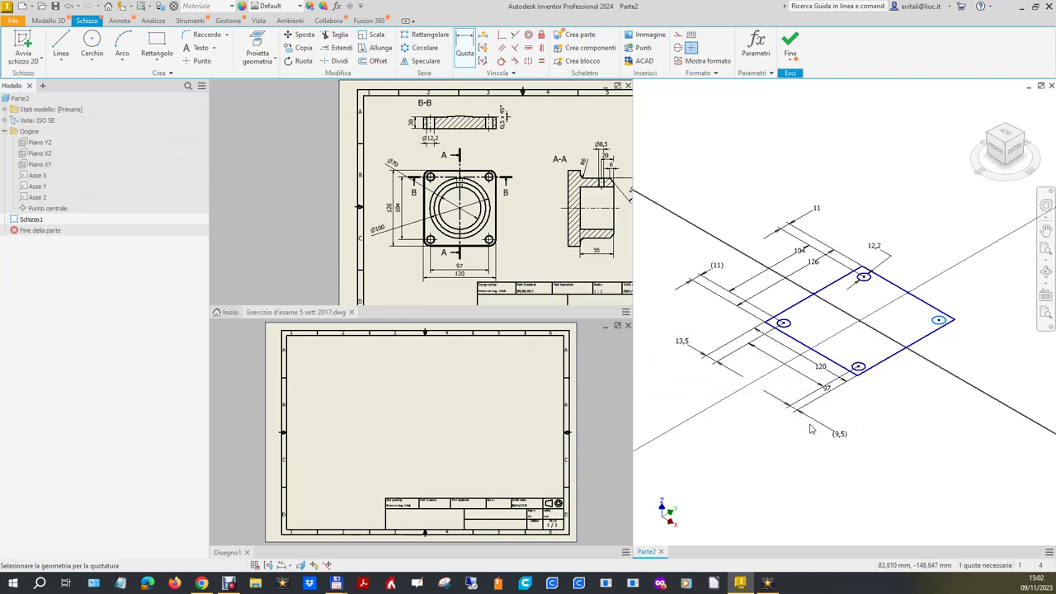
pyautogui.doubleClick(686, 345)
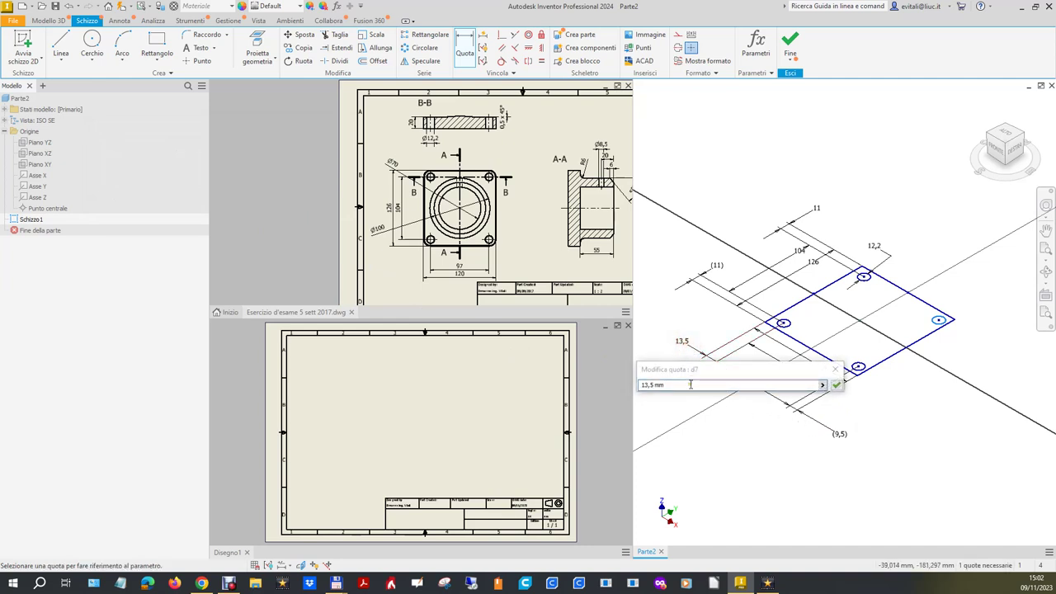
pyautogui.write('11,5')
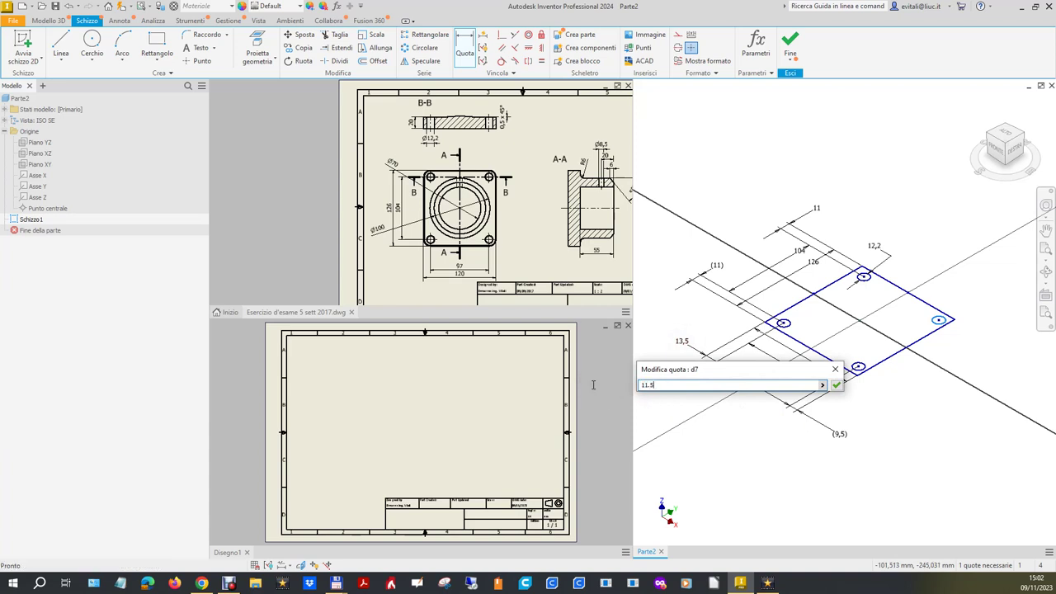
pyautogui.press('Return')
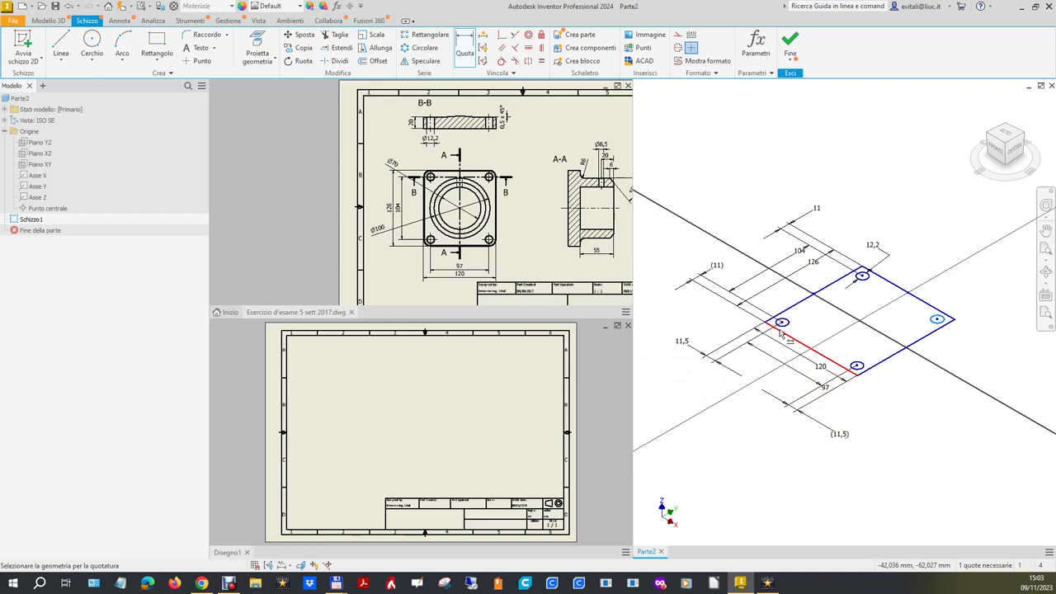
pyautogui.click(771, 441)
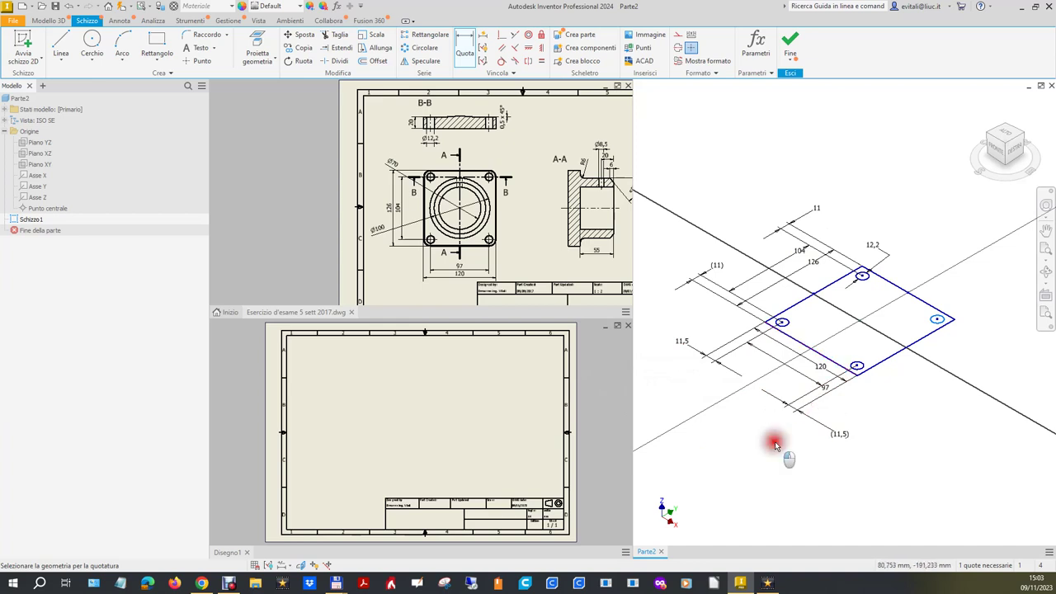
# Step: Try aligning the bottom and right hole centres, dismissing the existing-constraint warning
pyautogui.press('Escape')
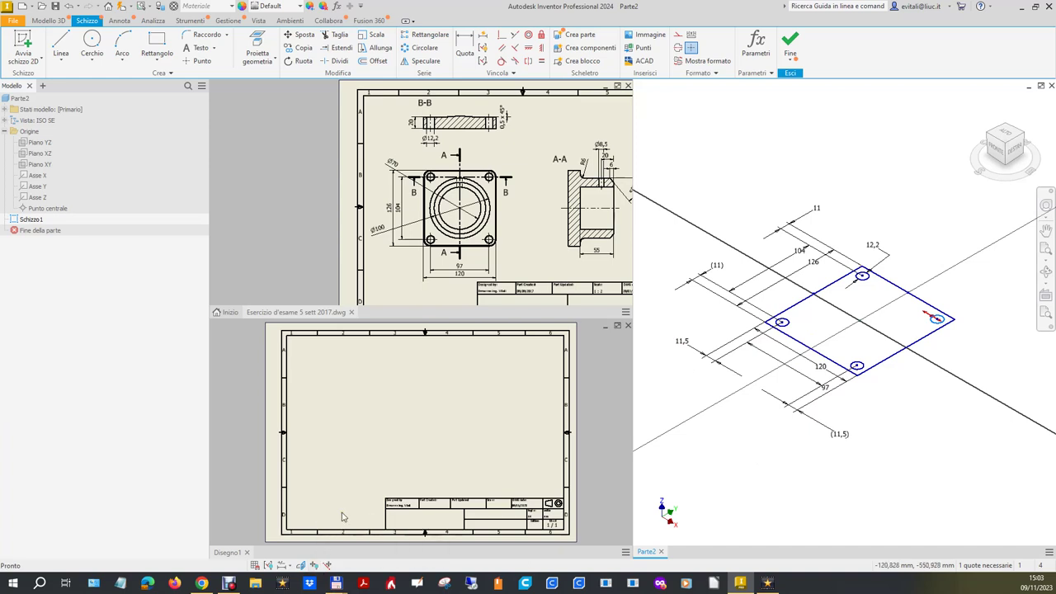
pyautogui.click(542, 50)
pyautogui.click(858, 368)
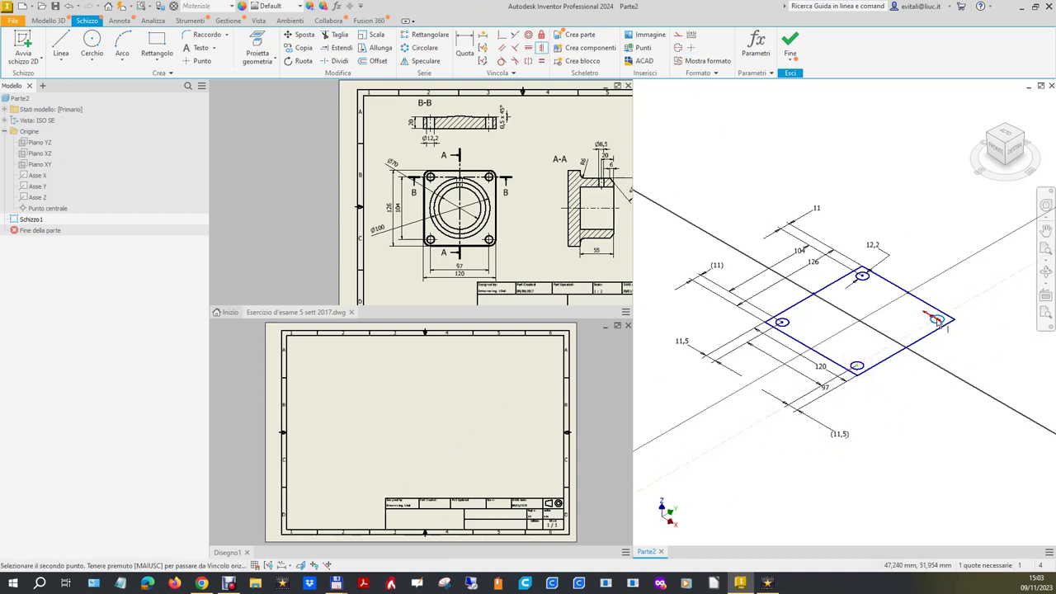
pyautogui.click(938, 324)
pyautogui.click(314, 201)
pyautogui.scroll(3, 961, 335)
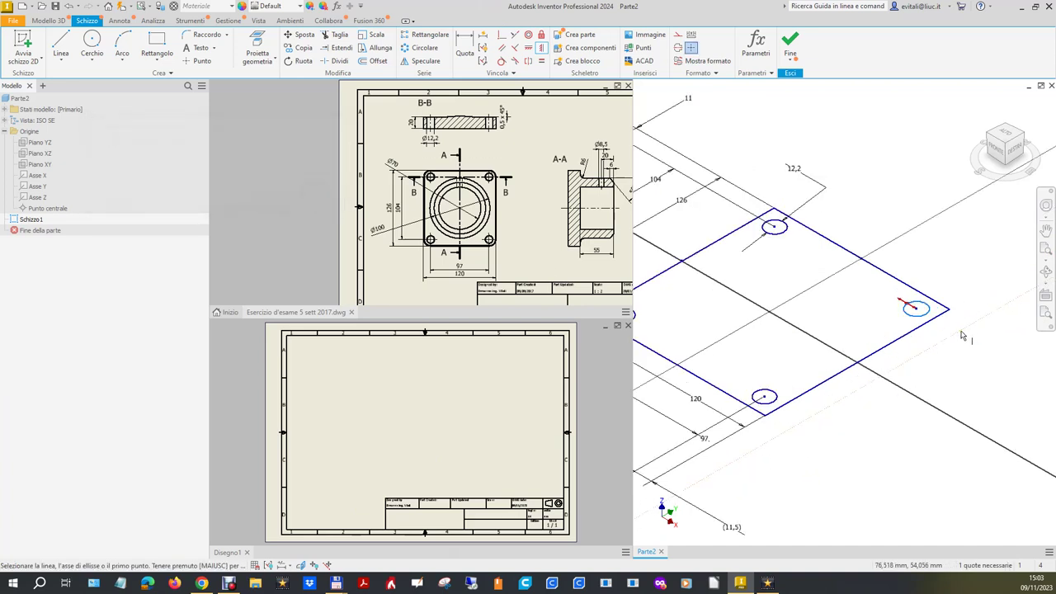
pyautogui.scroll(4, 924, 315)
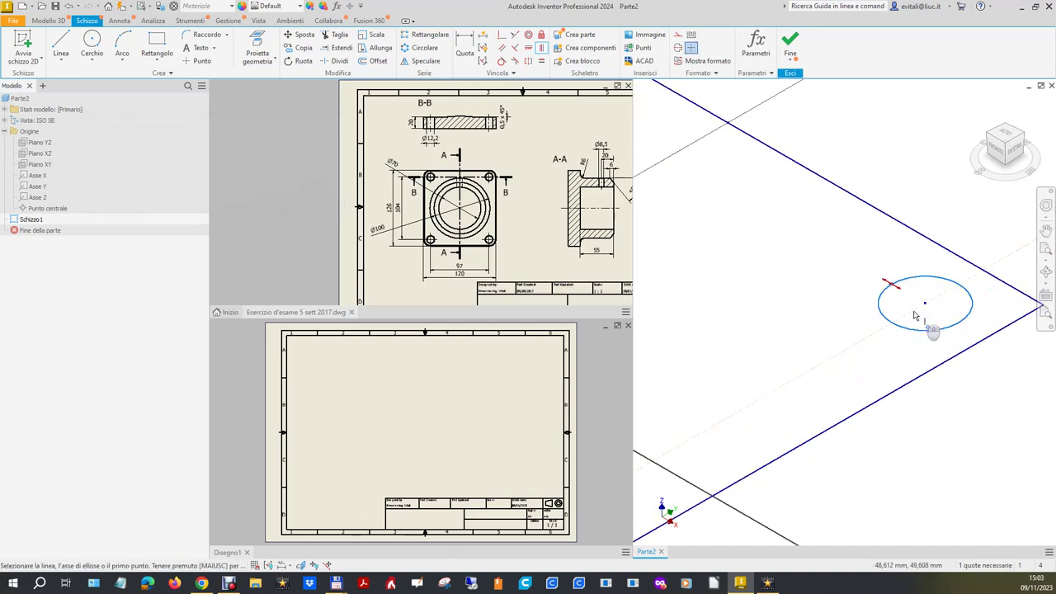
pyautogui.press('Escape')
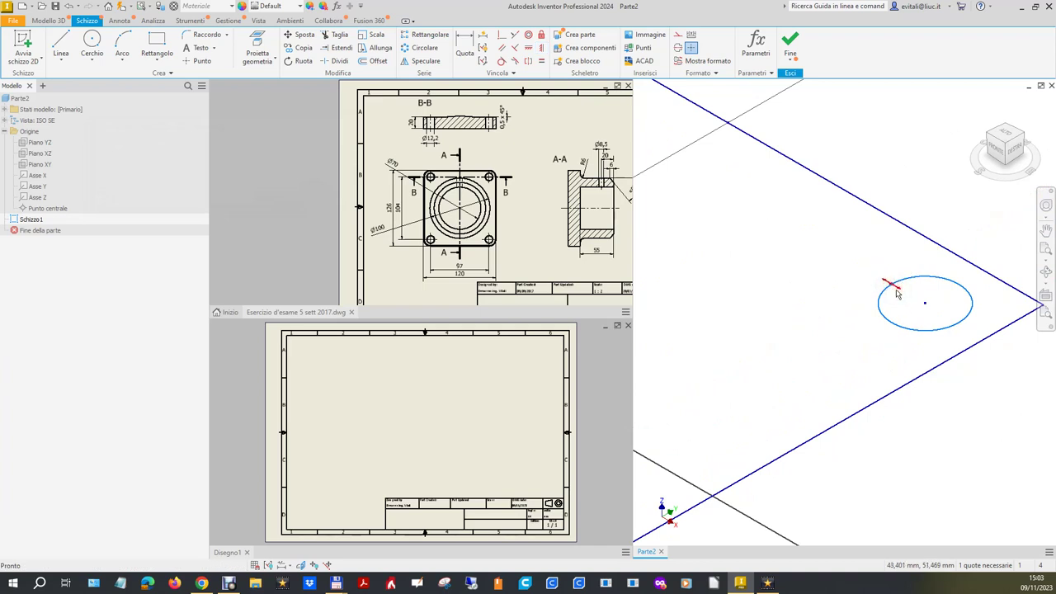
# Step: Delete the right hole's circle and redraw it with the Circle tool
pyautogui.click(891, 286)
pyautogui.press('Delete')
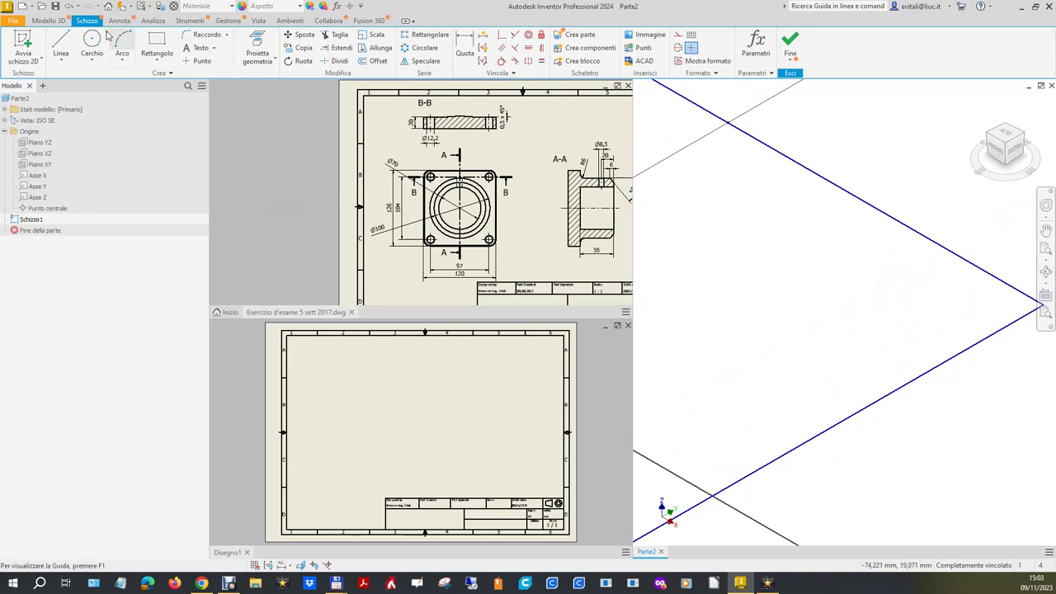
pyautogui.click(91, 39)
pyautogui.click(937, 304)
pyautogui.click(925, 275)
pyautogui.scroll(-3, 838, 306)
pyautogui.scroll(-4, 840, 307)
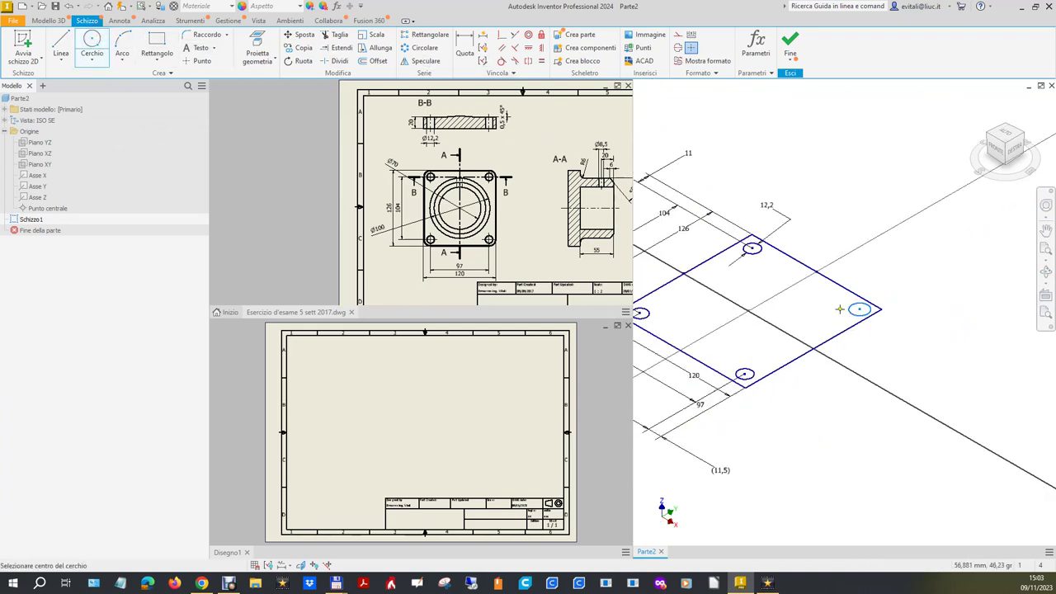
# Step: Make the right circle equal to the top one, align its centre with neighbours, finish sketch
pyautogui.click(542, 60)
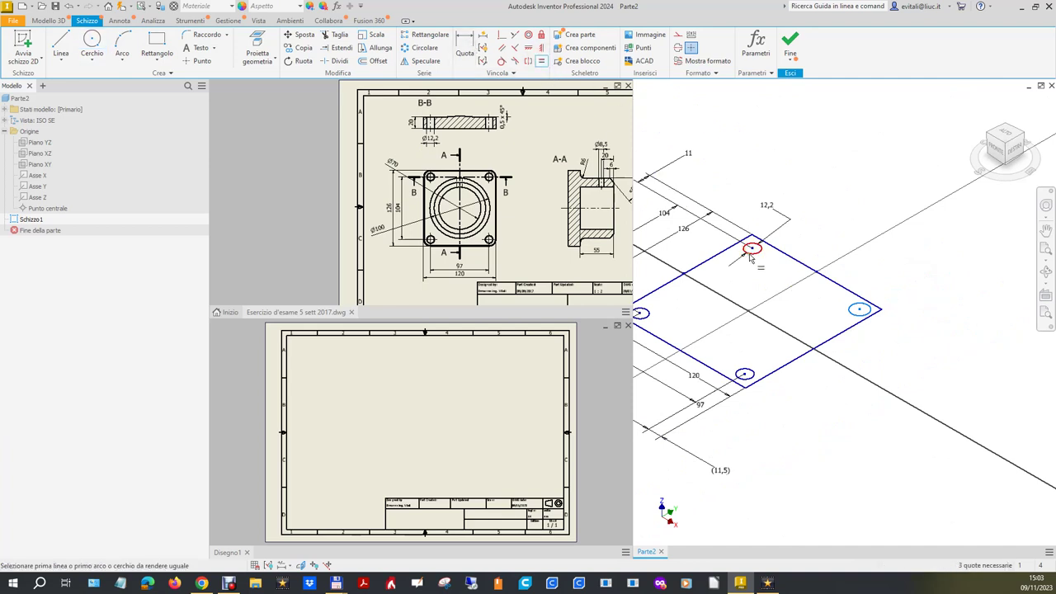
pyautogui.click(856, 313)
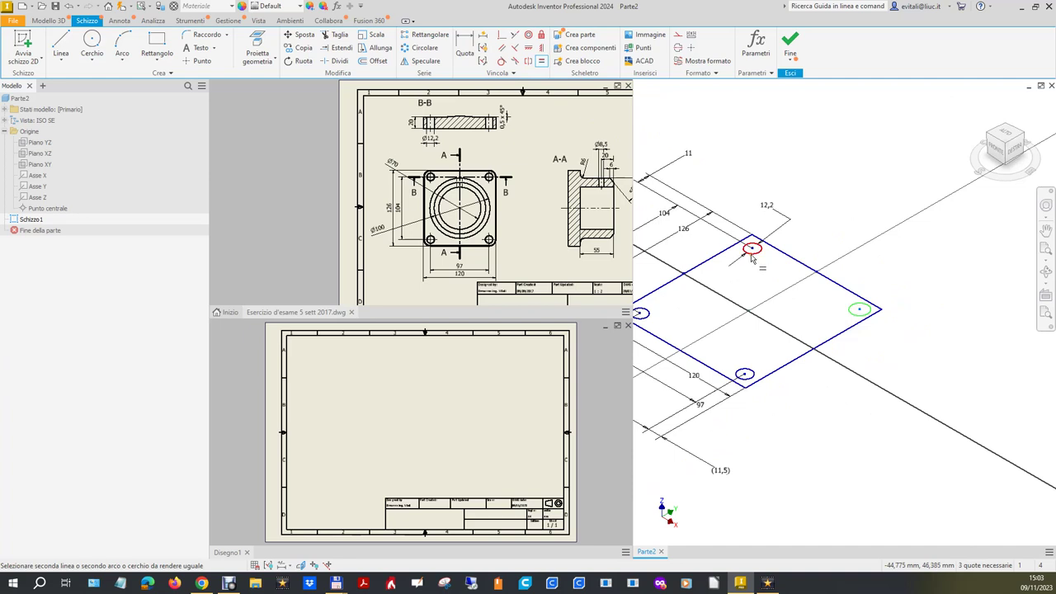
pyautogui.click(752, 255)
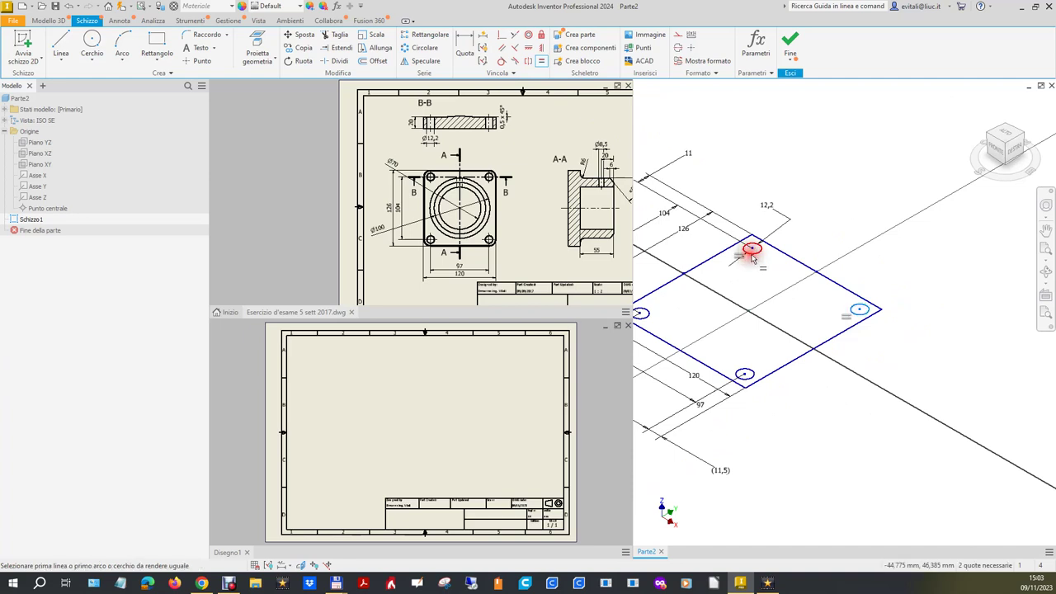
pyautogui.click(542, 48)
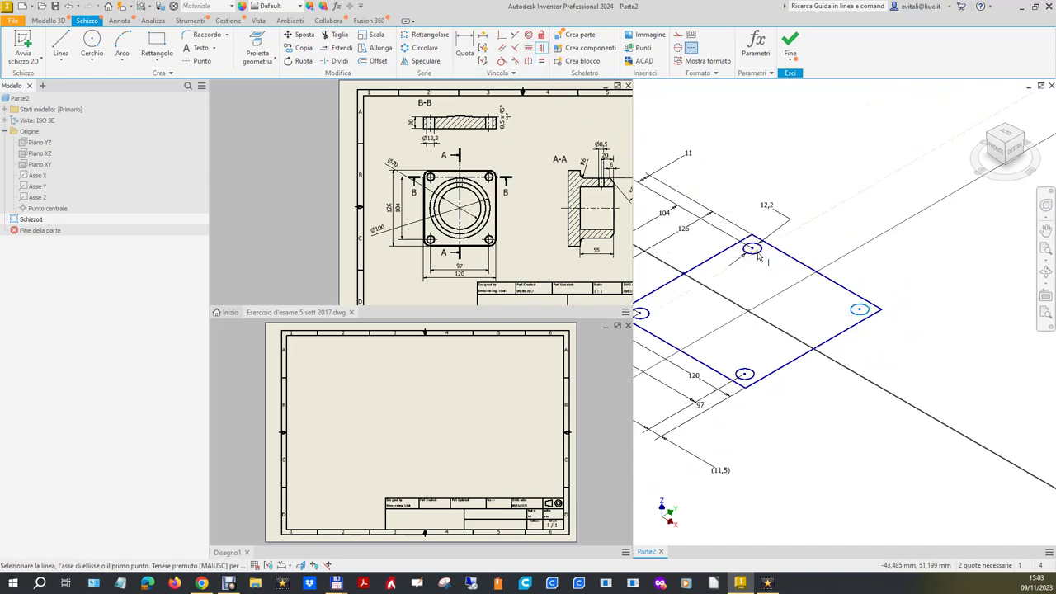
pyautogui.click(860, 310)
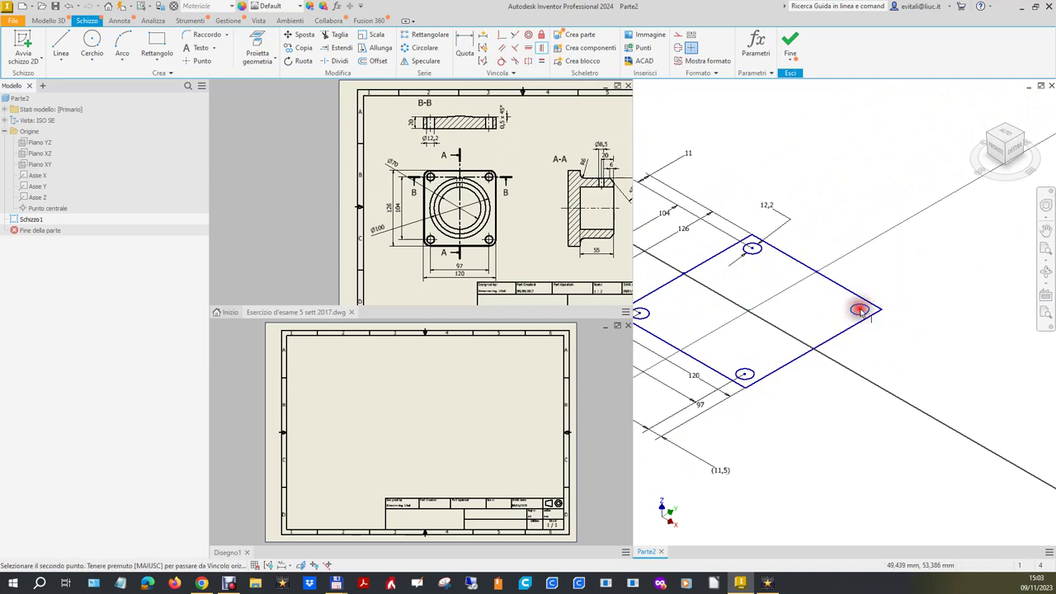
pyautogui.click(745, 375)
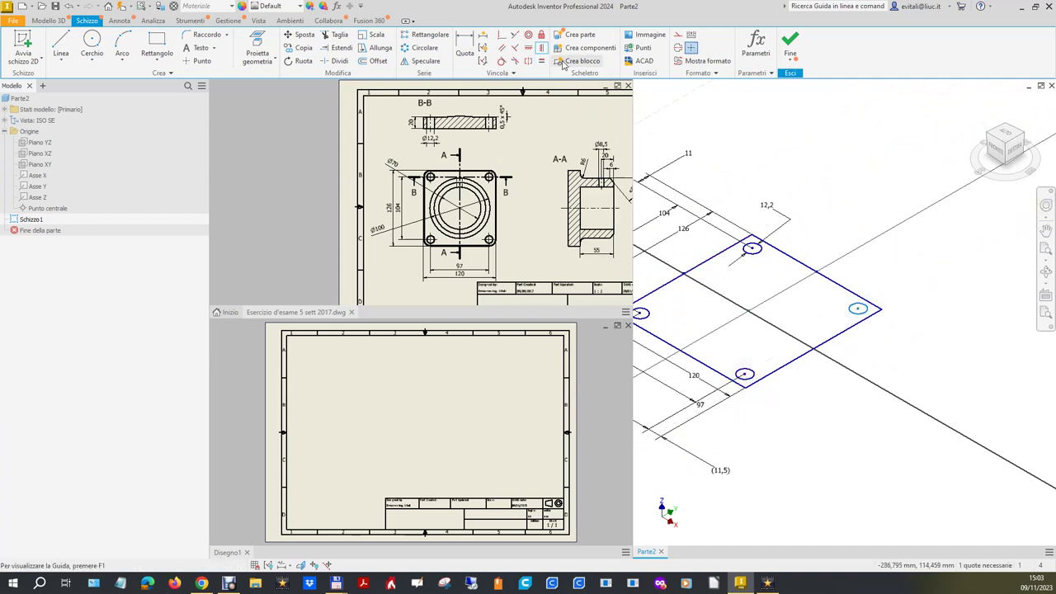
pyautogui.click(528, 50)
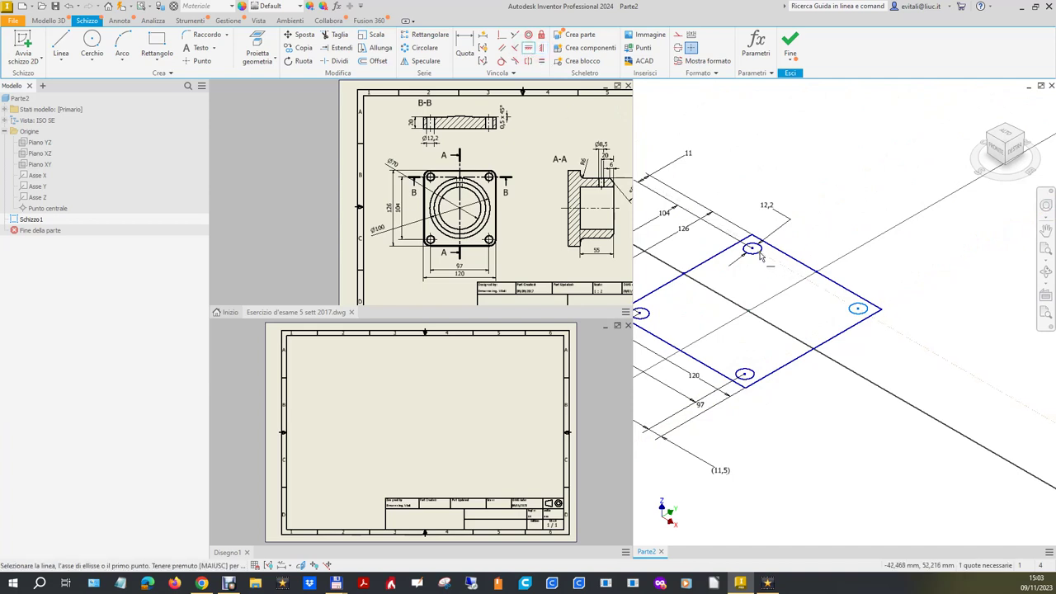
pyautogui.click(752, 250)
pyautogui.click(858, 310)
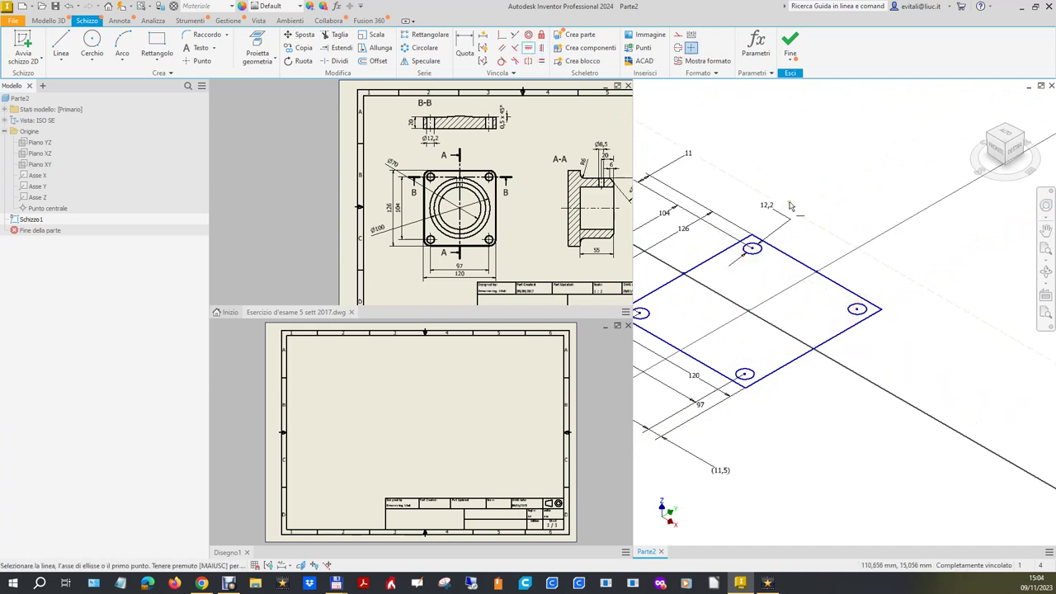
pyautogui.click(788, 44)
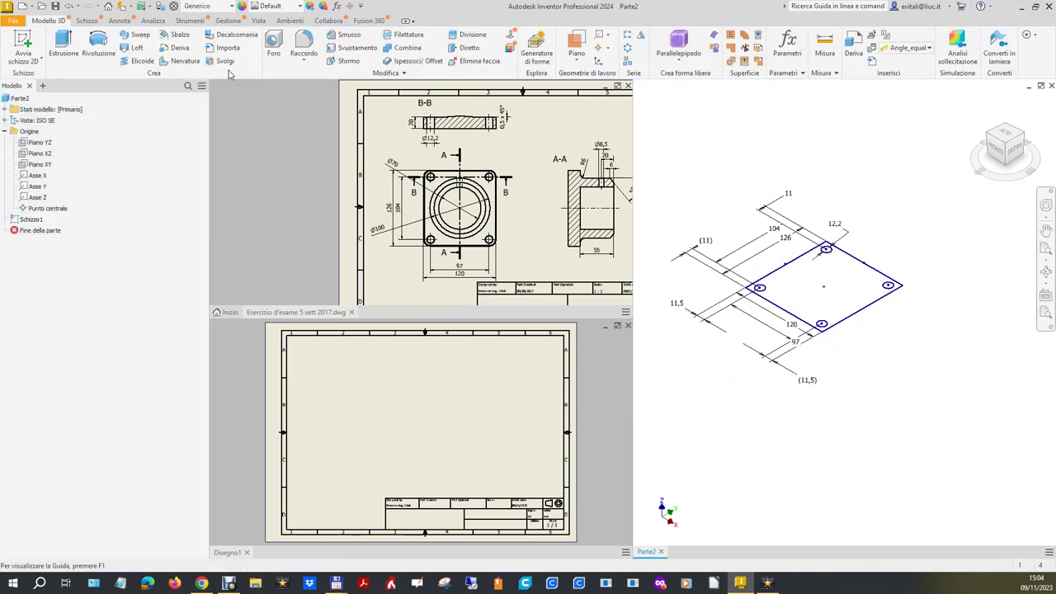
# Step: Extrude the square plate sketch 10 mm
pyautogui.click(62, 46)
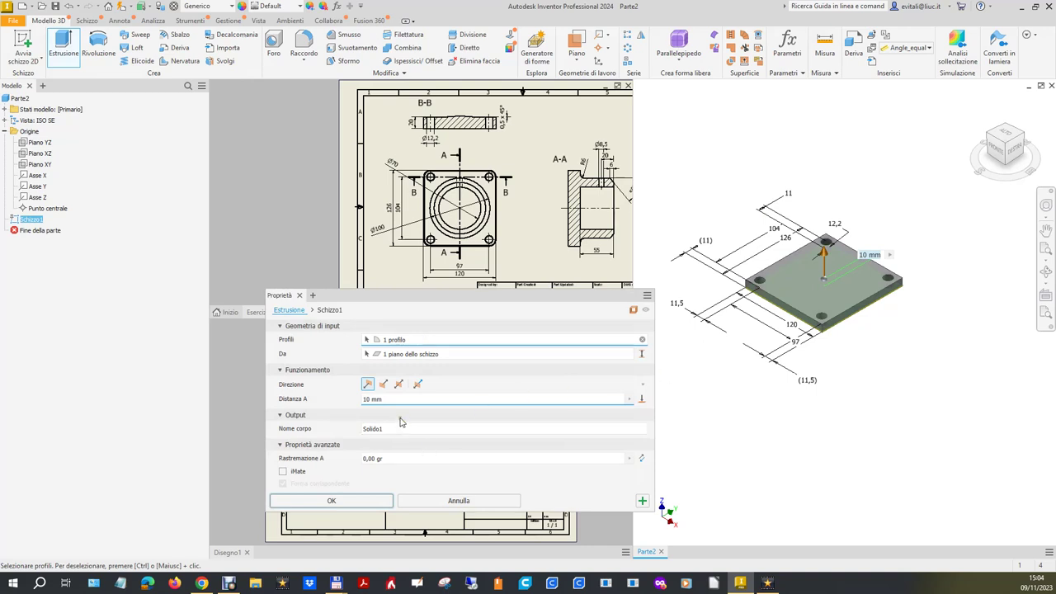
pyautogui.click(336, 396)
pyautogui.write('10')
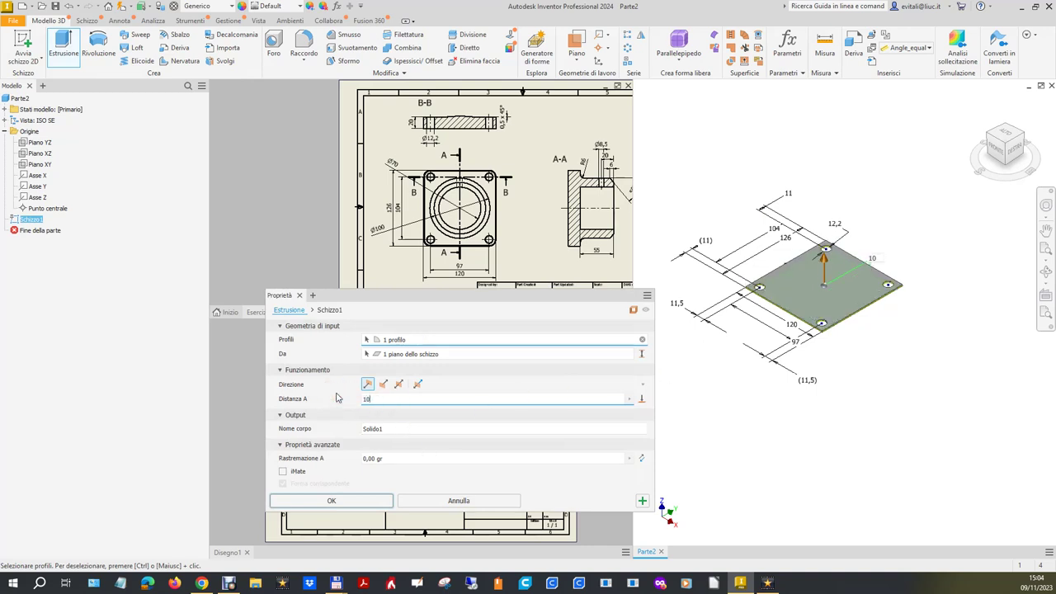
pyautogui.press('Return')
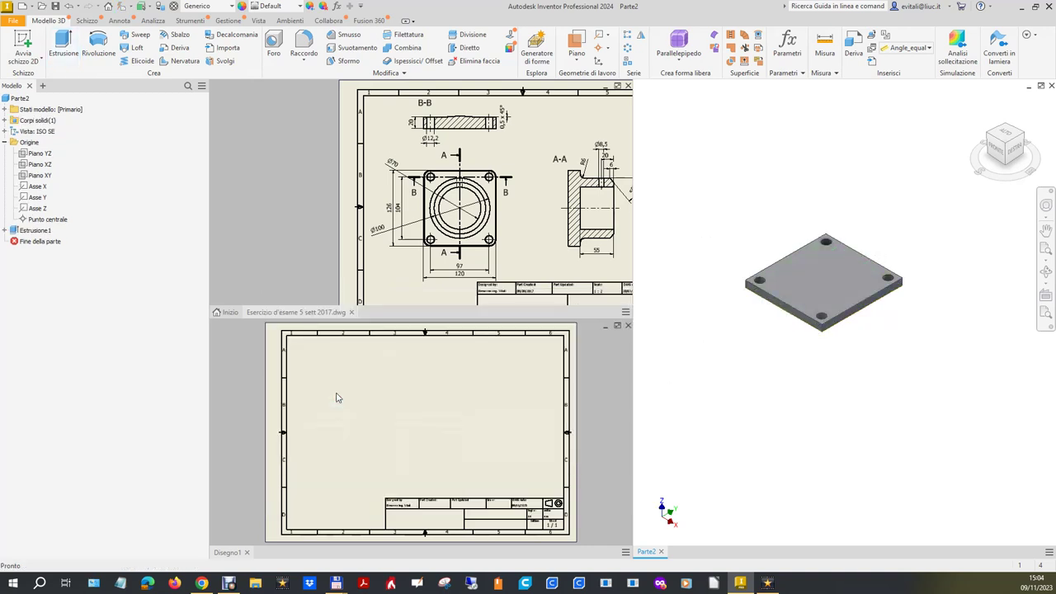
# Step: Edit Estrusione1 to change the plate thickness to 20 mm
pyautogui.rightClick(34, 230)
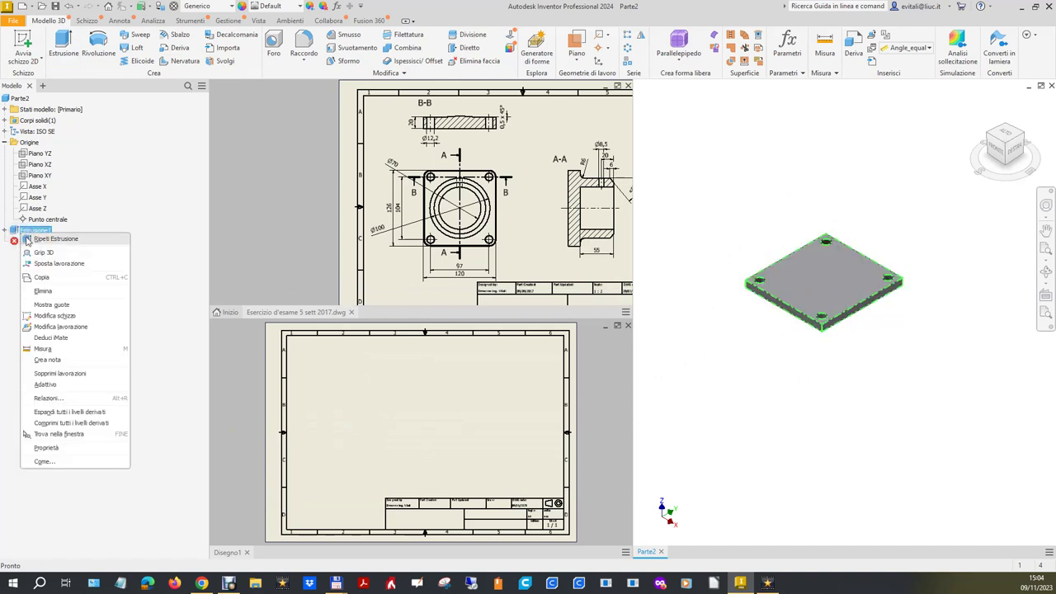
pyautogui.click(71, 328)
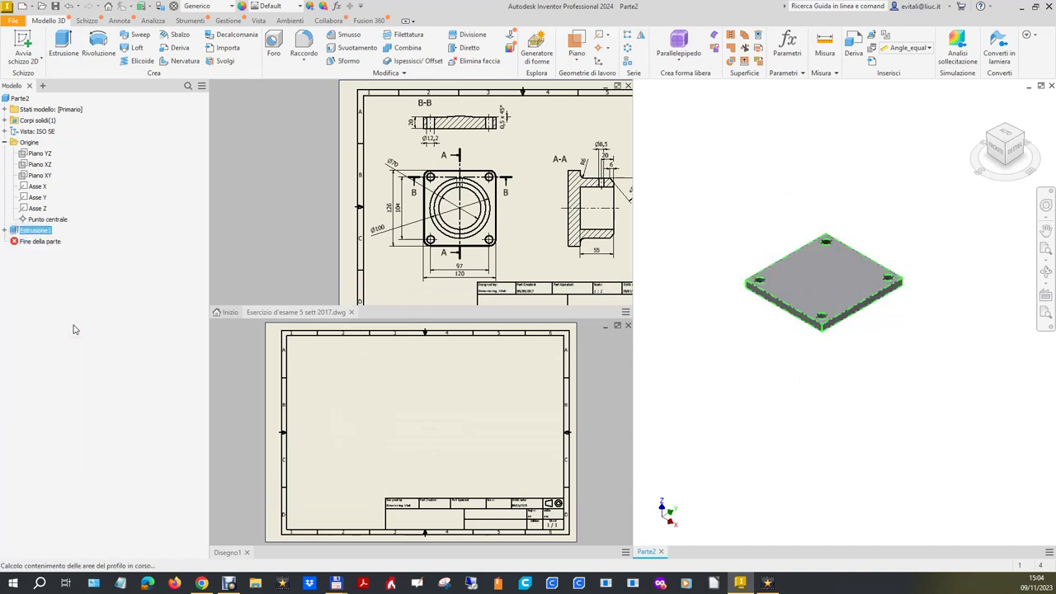
pyautogui.doubleClick(390, 399)
pyautogui.write('20')
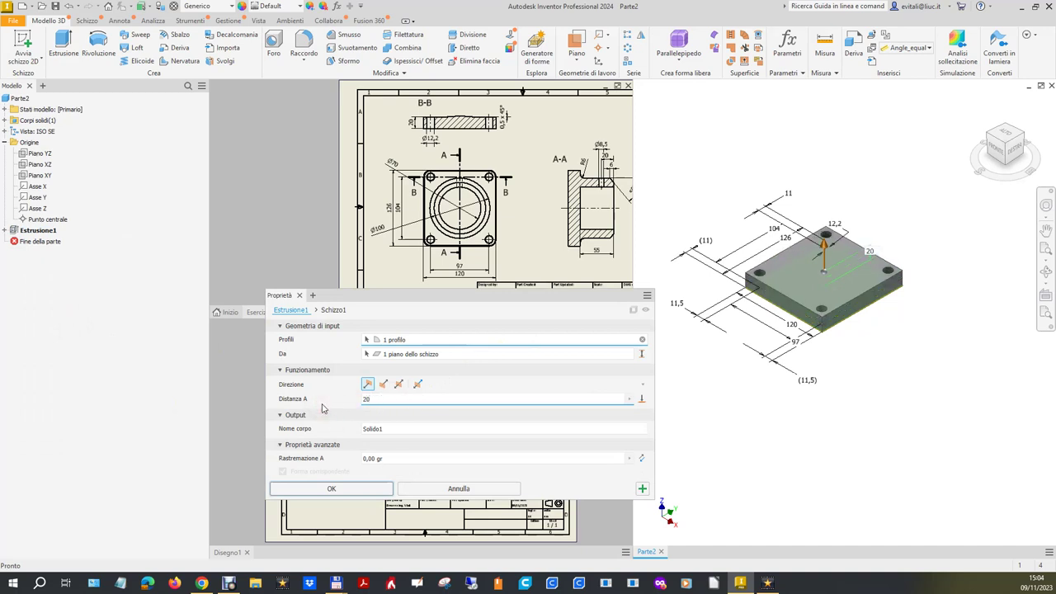
pyautogui.click(352, 488)
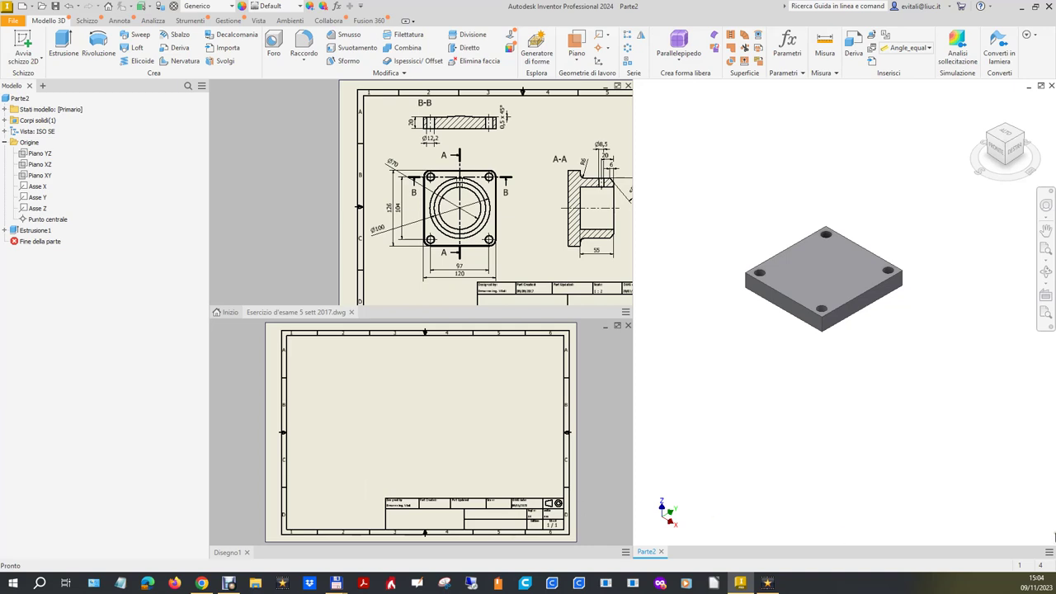
pyautogui.moveTo(832, 284)
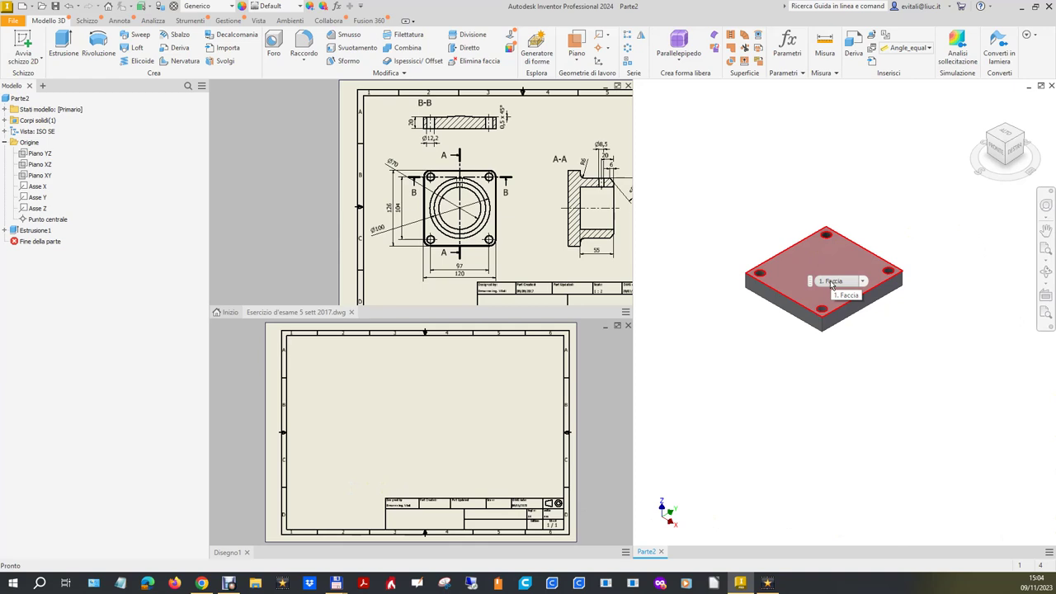
# Step: Start a sketch on the plate's top face and draw two circles at the plate centre
pyautogui.click(22, 46)
pyautogui.click(825, 285)
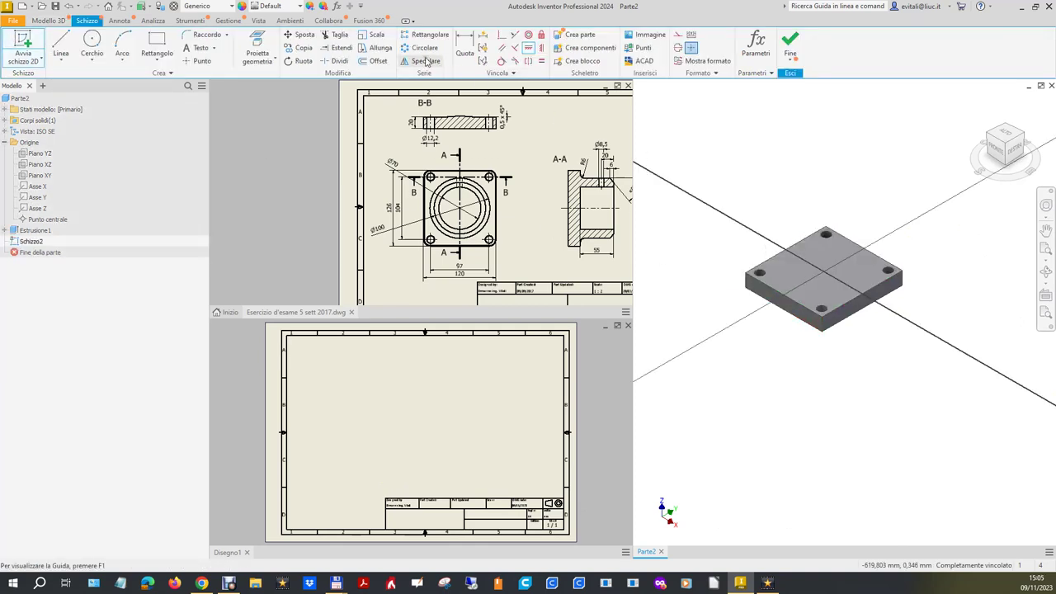
pyautogui.click(92, 40)
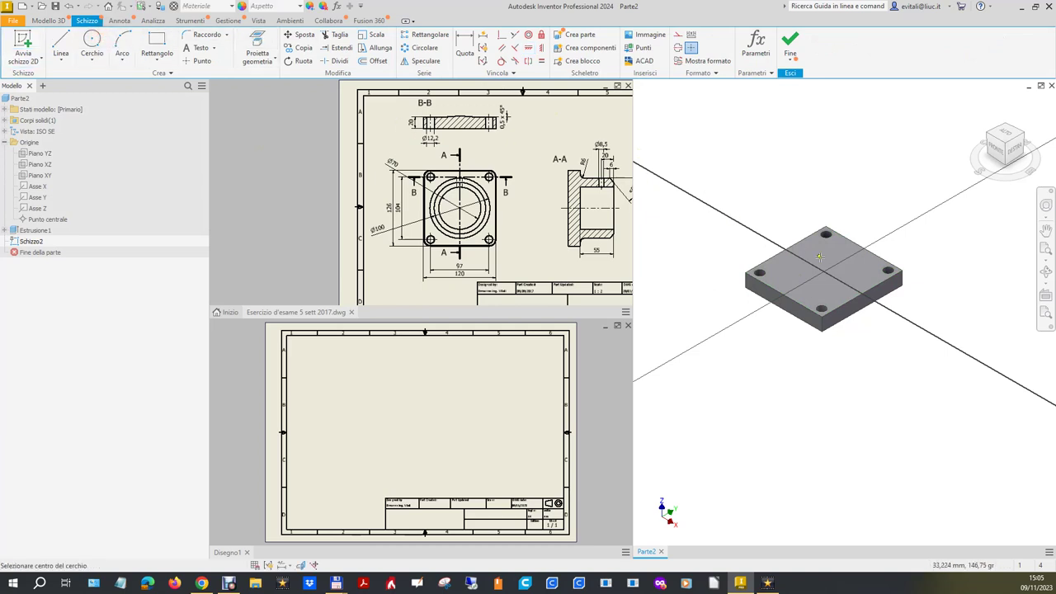
pyautogui.click(832, 275)
pyautogui.click(817, 255)
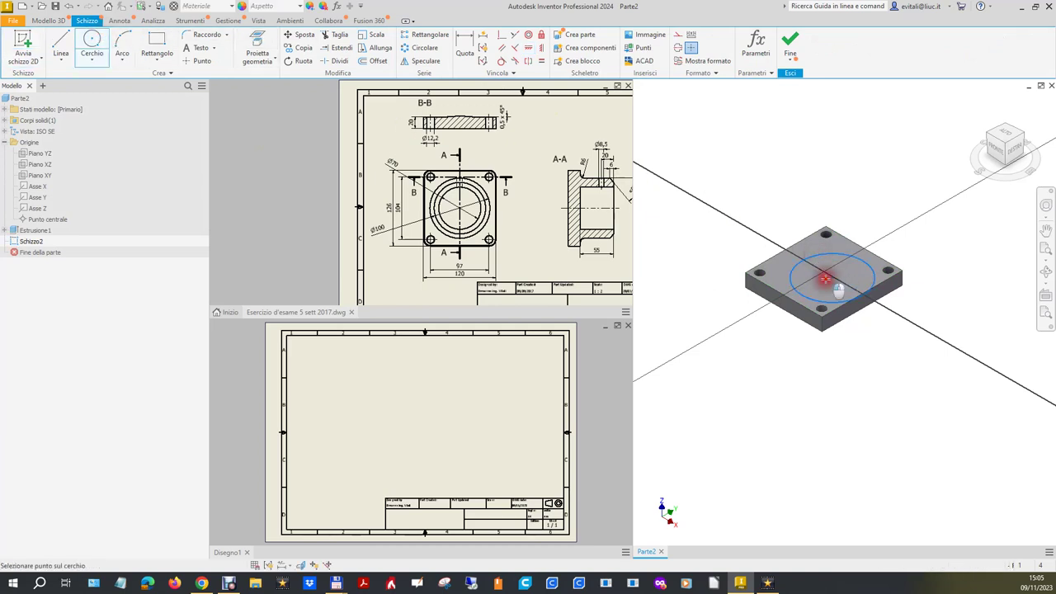
pyautogui.click(832, 275)
pyautogui.click(821, 266)
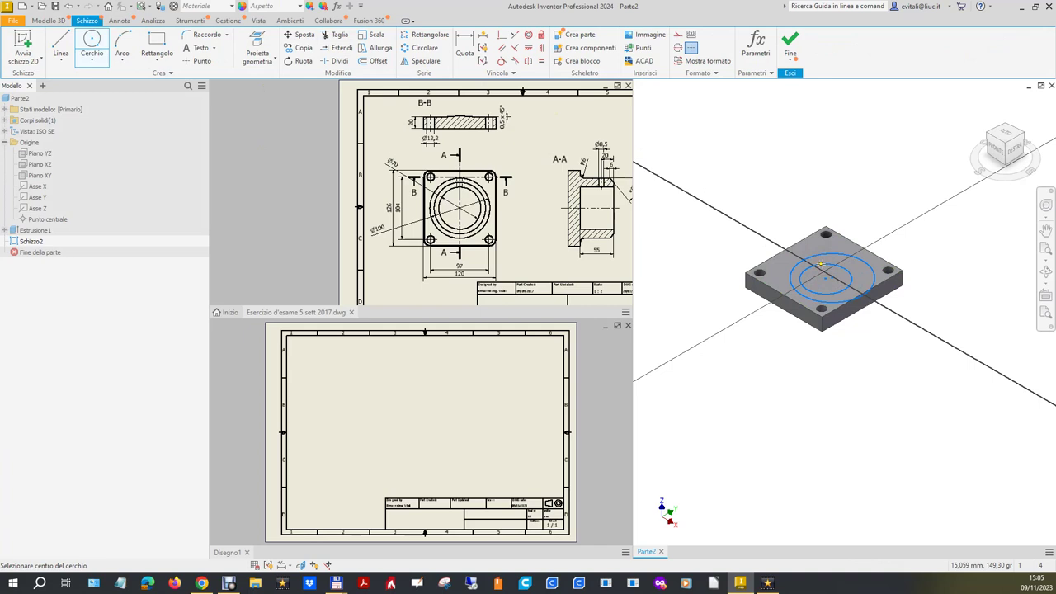
pyautogui.scroll(3, 453, 210)
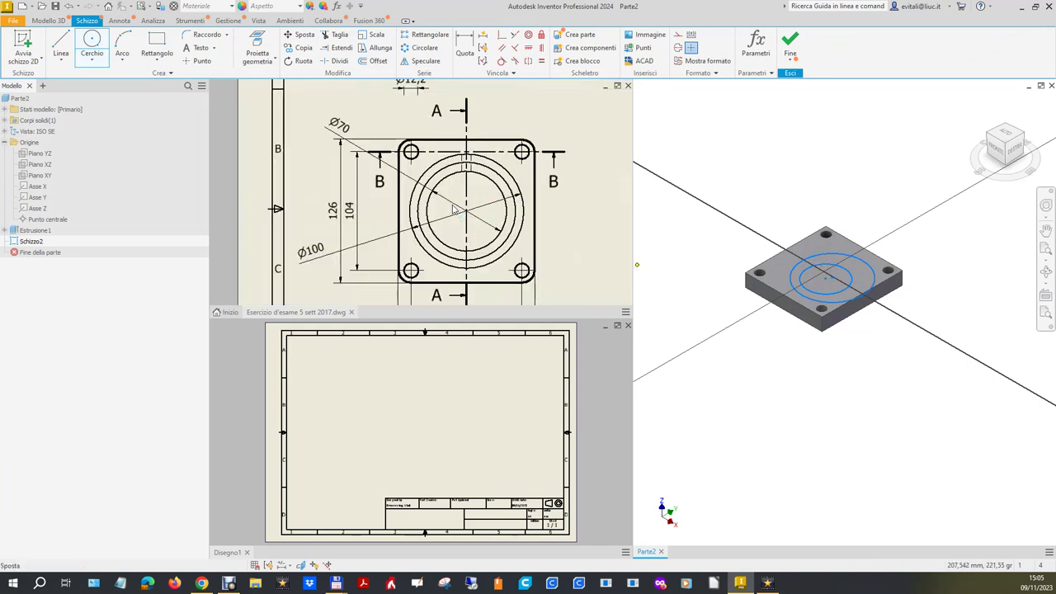
pyautogui.scroll(-3, 510, 248)
pyautogui.scroll(-3, 499, 233)
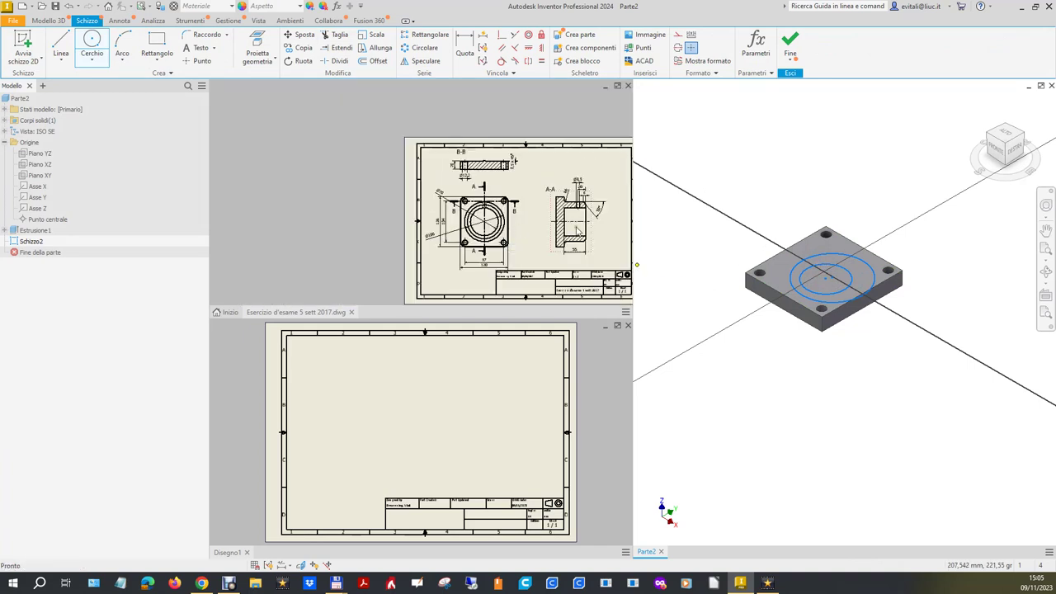
pyautogui.scroll(3, 466, 233)
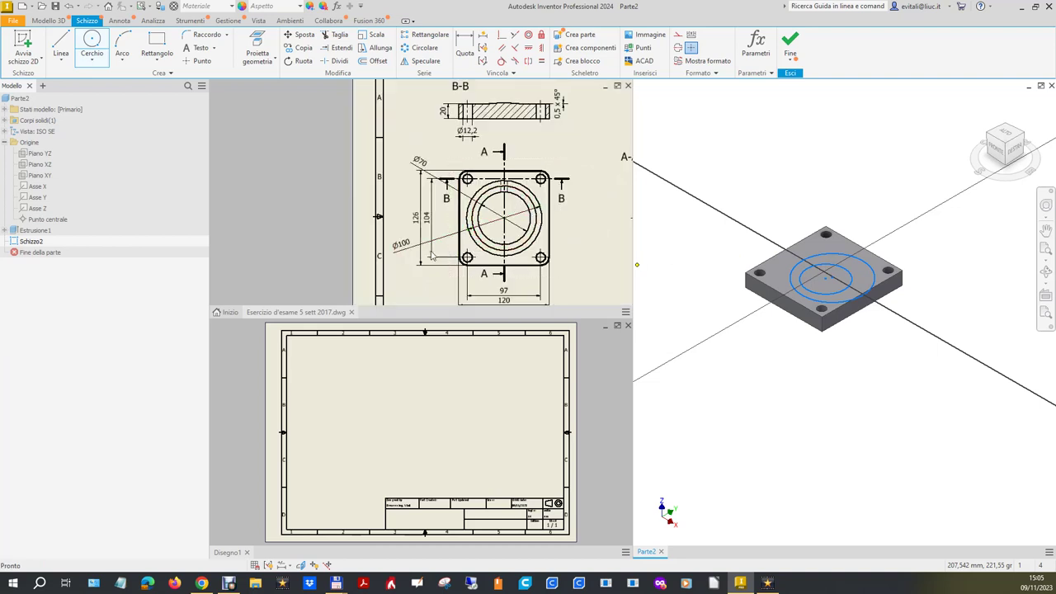
# Step: Dimension the outer circle diameter 100 and the inner circle diameter 70
pyautogui.click(464, 47)
pyautogui.click(851, 259)
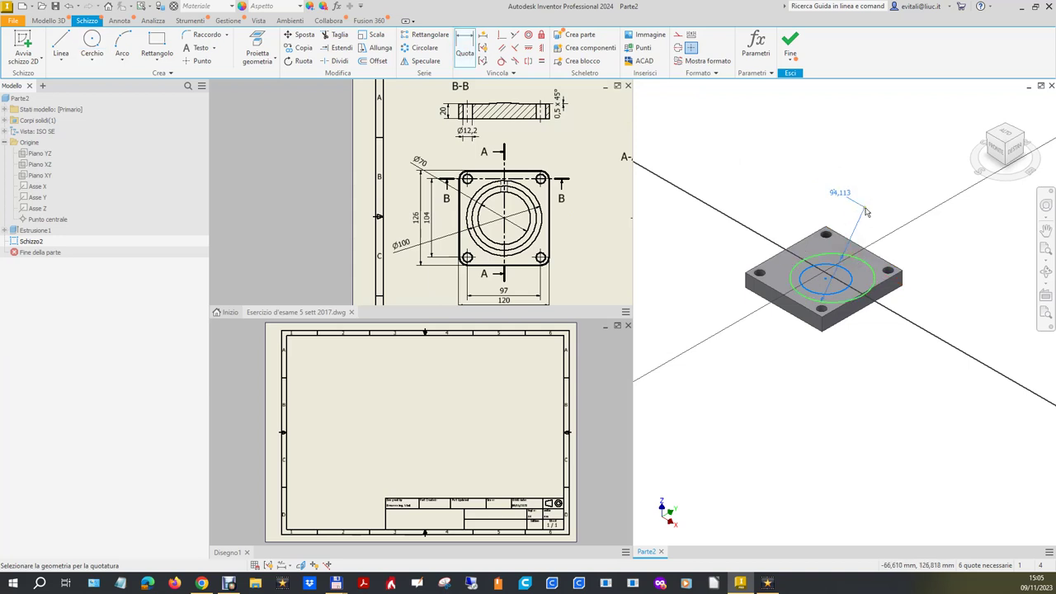
pyautogui.click(866, 210)
pyautogui.write('100')
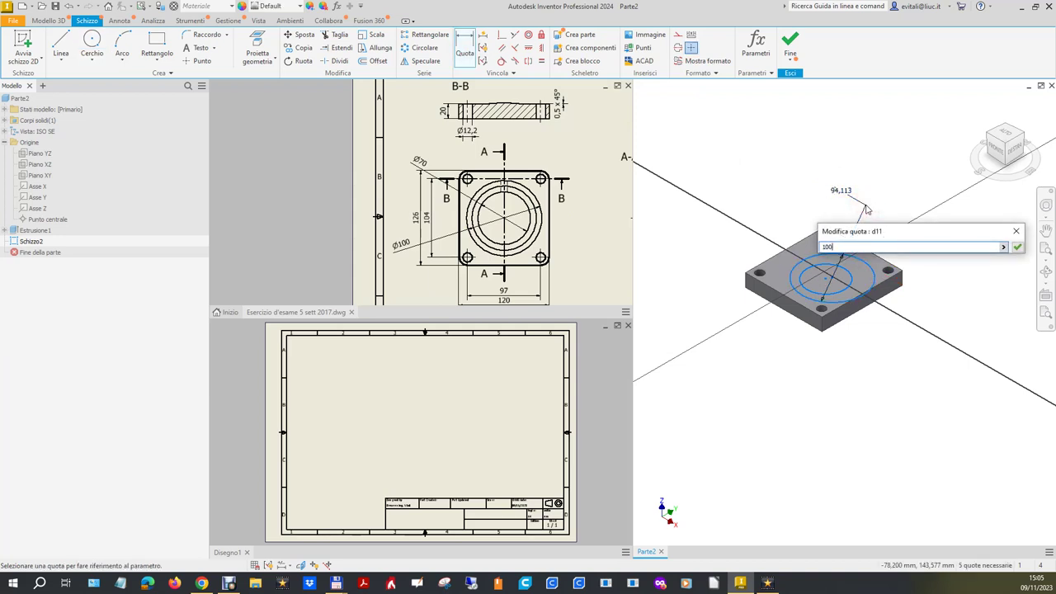
pyautogui.press('Return')
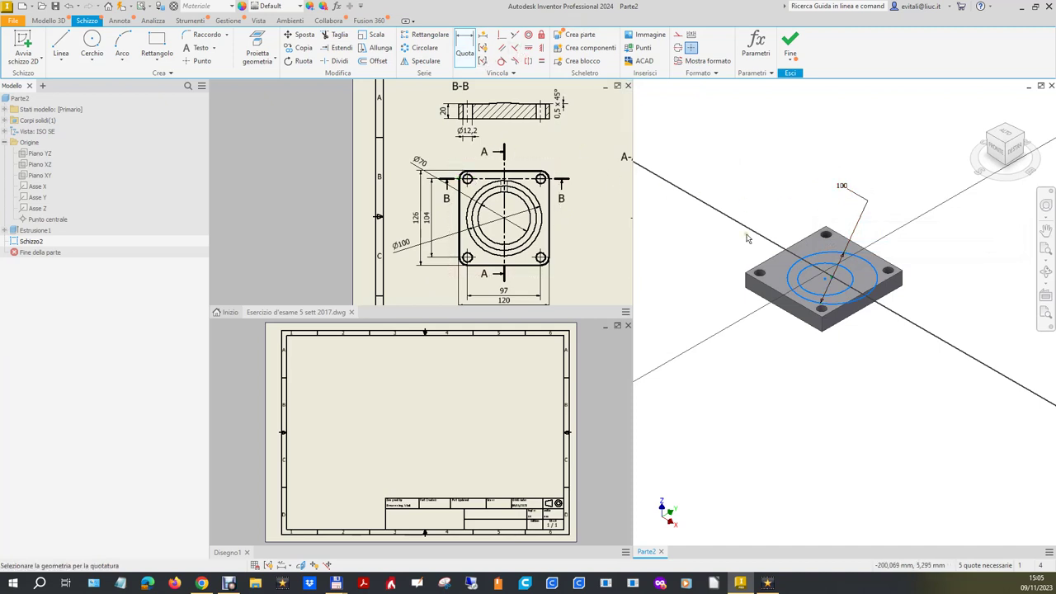
pyautogui.click(824, 269)
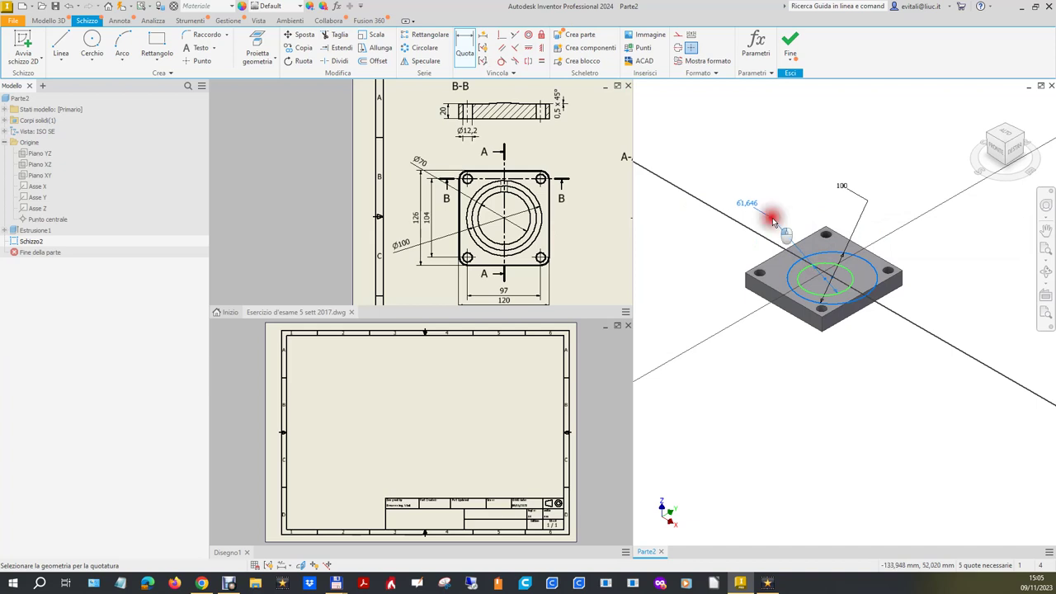
pyautogui.click(773, 221)
pyautogui.write('70')
pyautogui.press('Return')
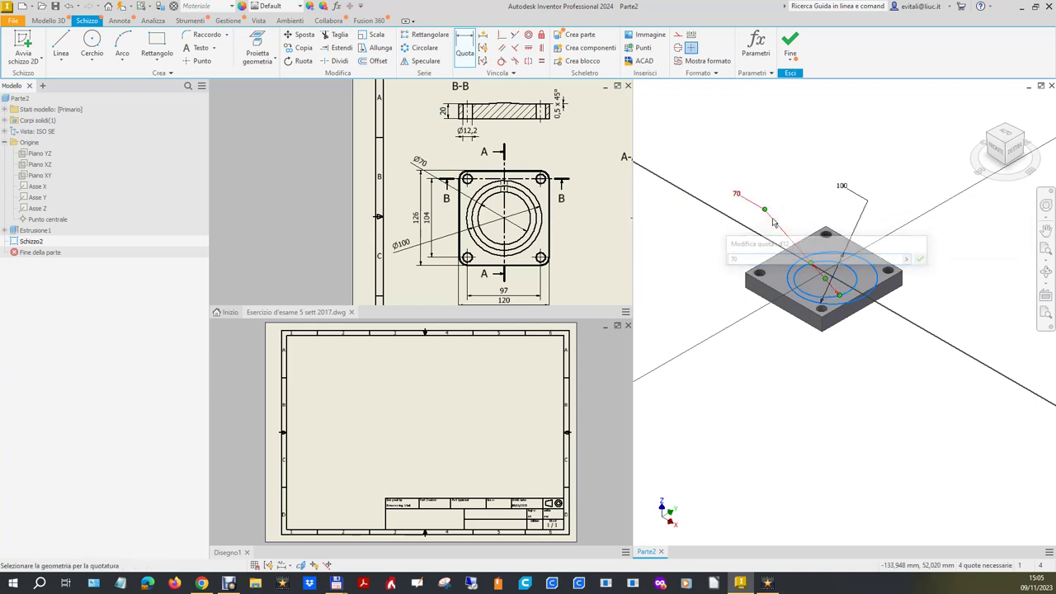
# Step: Make the circles concentric, constrain their shared centre, and finish the sketch
pyautogui.click(530, 35)
pyautogui.click(850, 268)
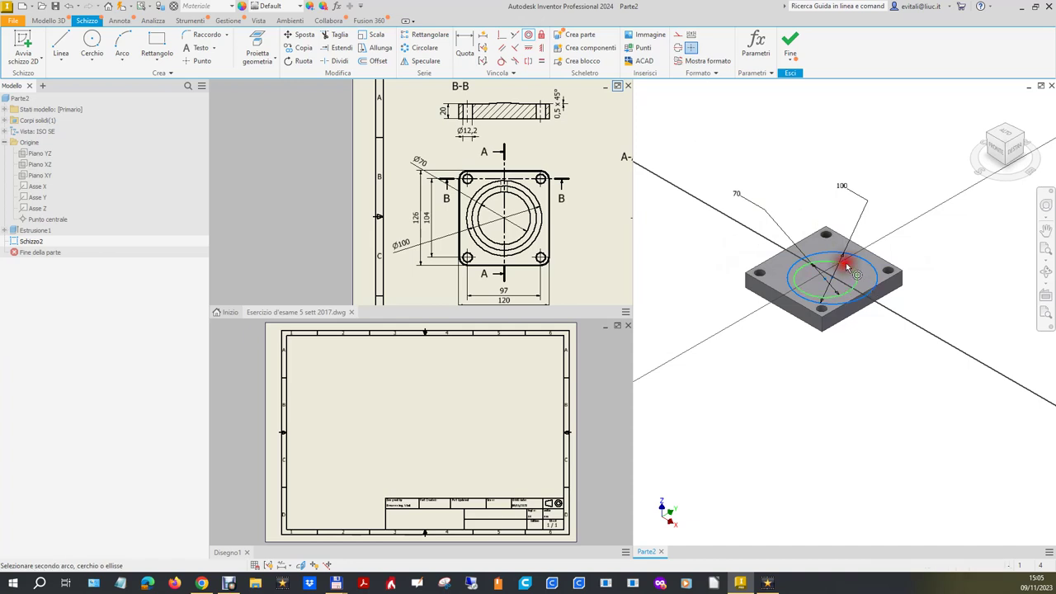
pyautogui.click(857, 260)
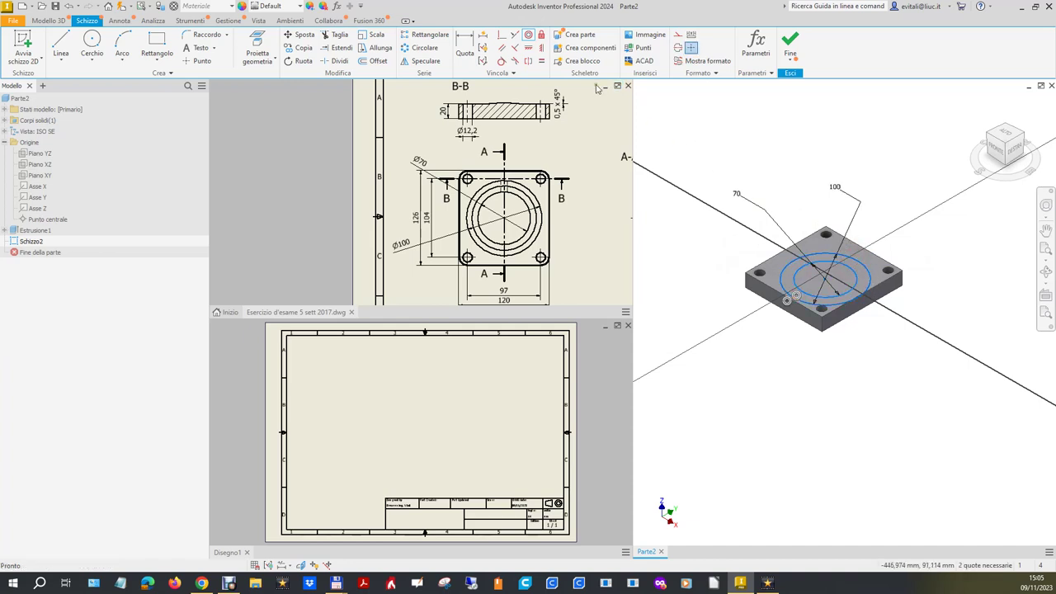
pyautogui.click(503, 34)
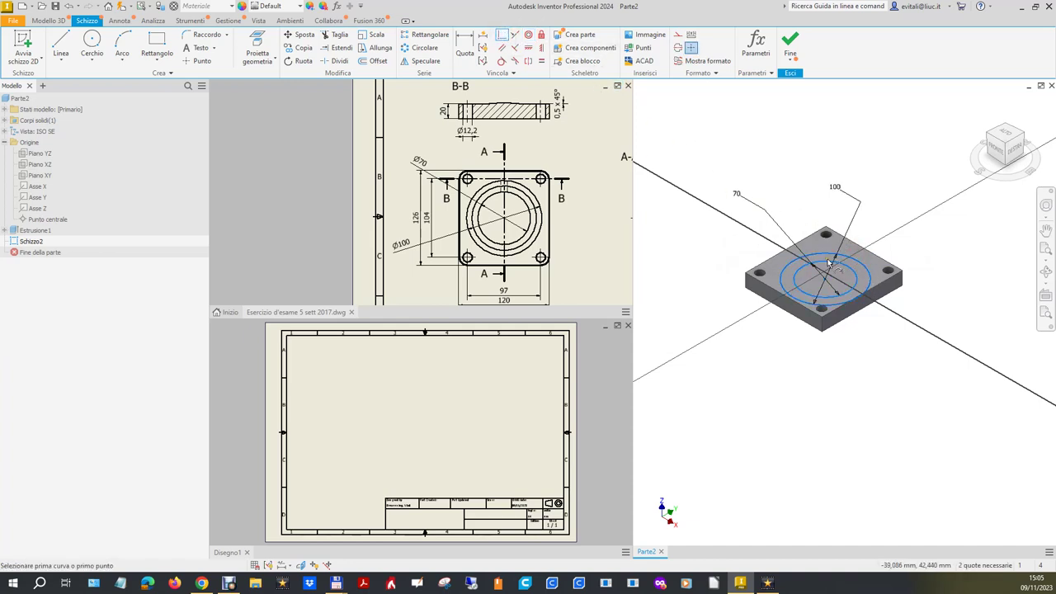
pyautogui.click(825, 283)
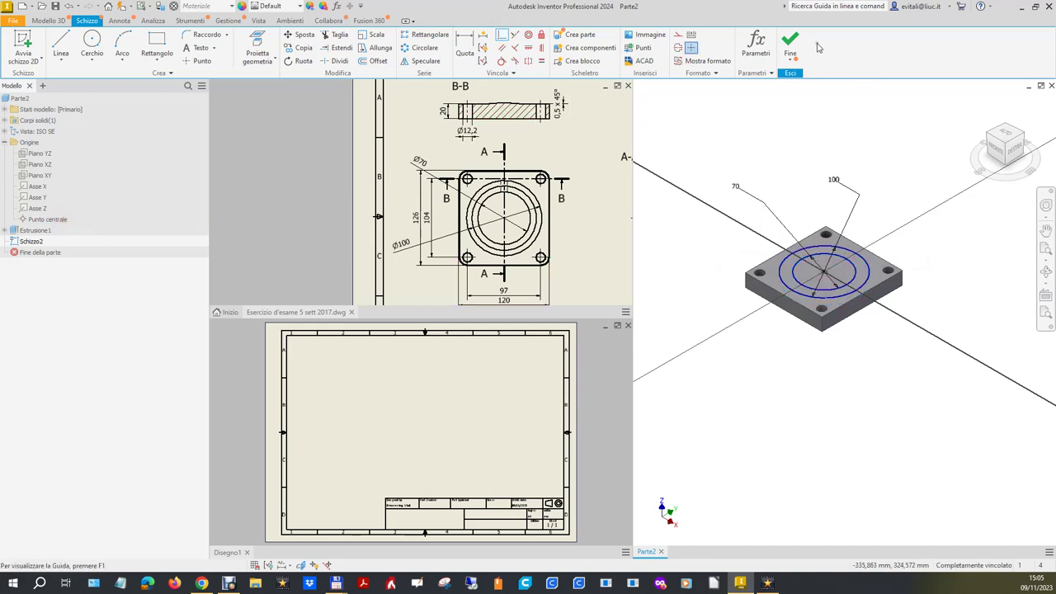
pyautogui.click(789, 43)
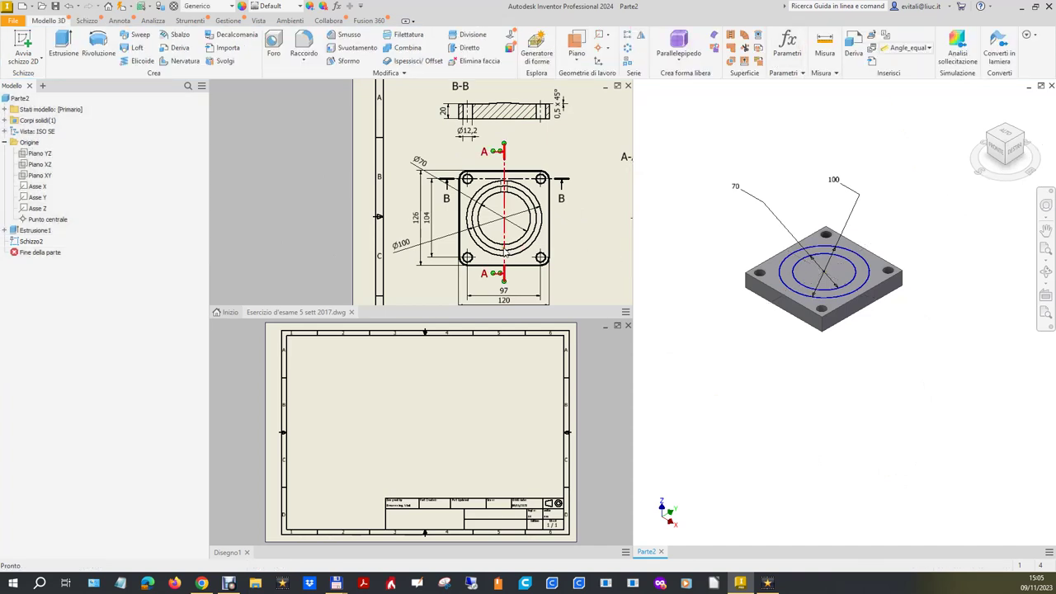
# Step: Extrude the ring between the 70 and 100 circles 55 mm upward
pyautogui.scroll(-3, 518, 253)
pyautogui.scroll(5, 518, 254)
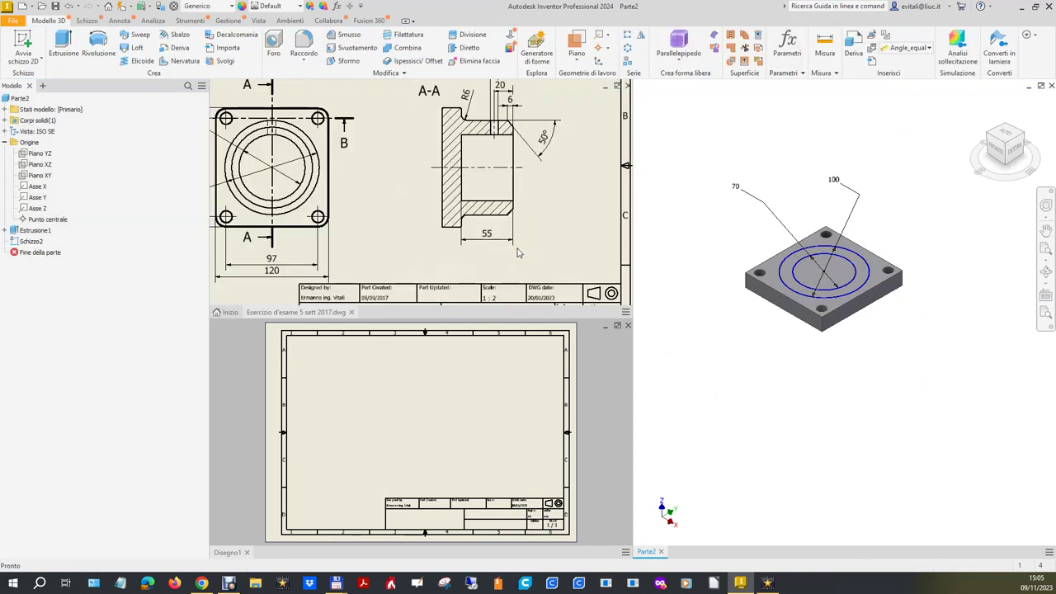
pyautogui.click(54, 41)
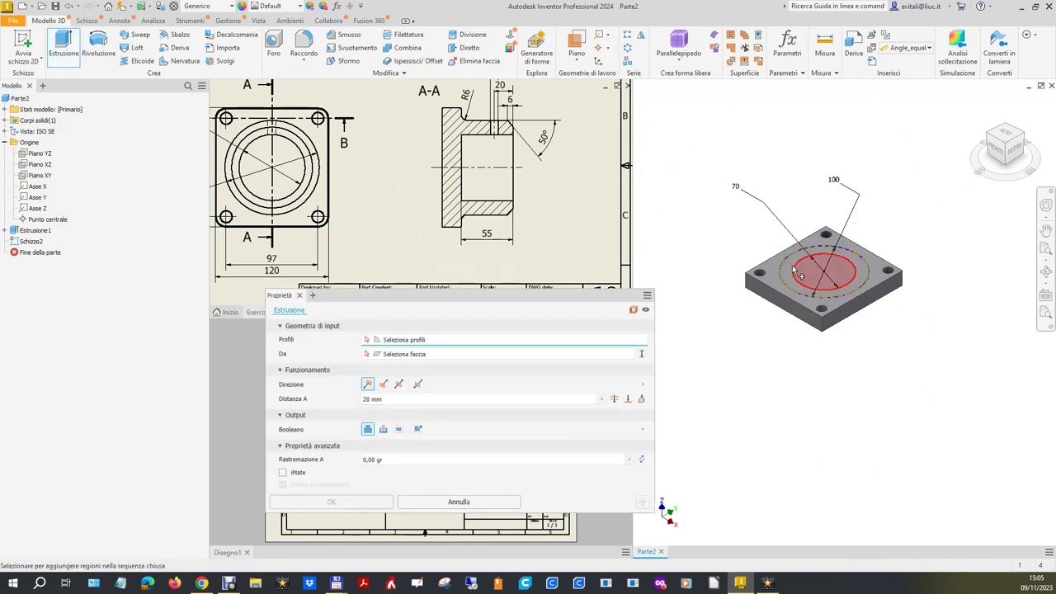
pyautogui.click(792, 266)
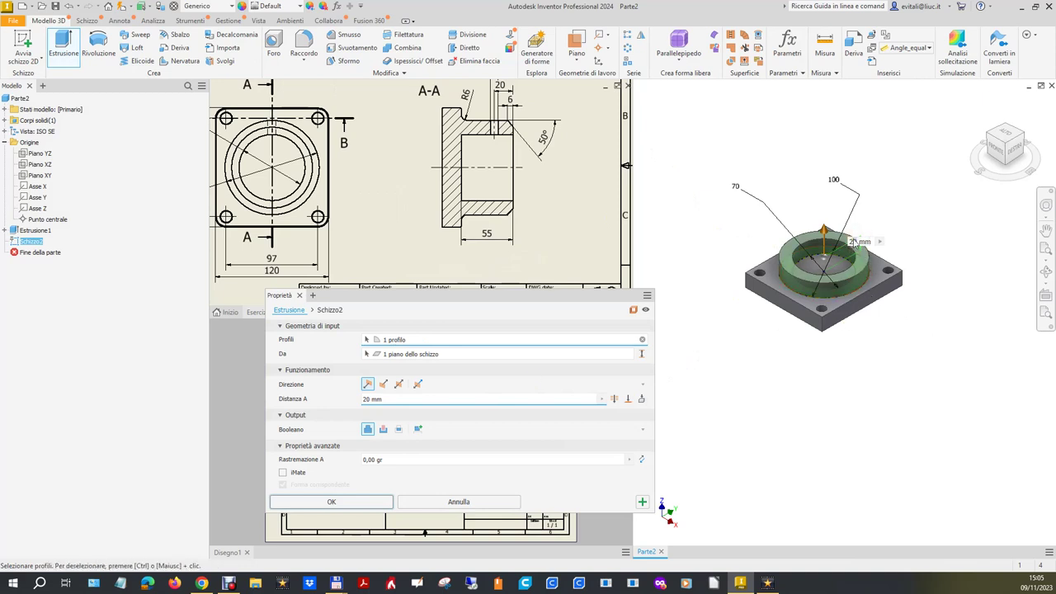
pyautogui.click(481, 399)
pyautogui.write('255')
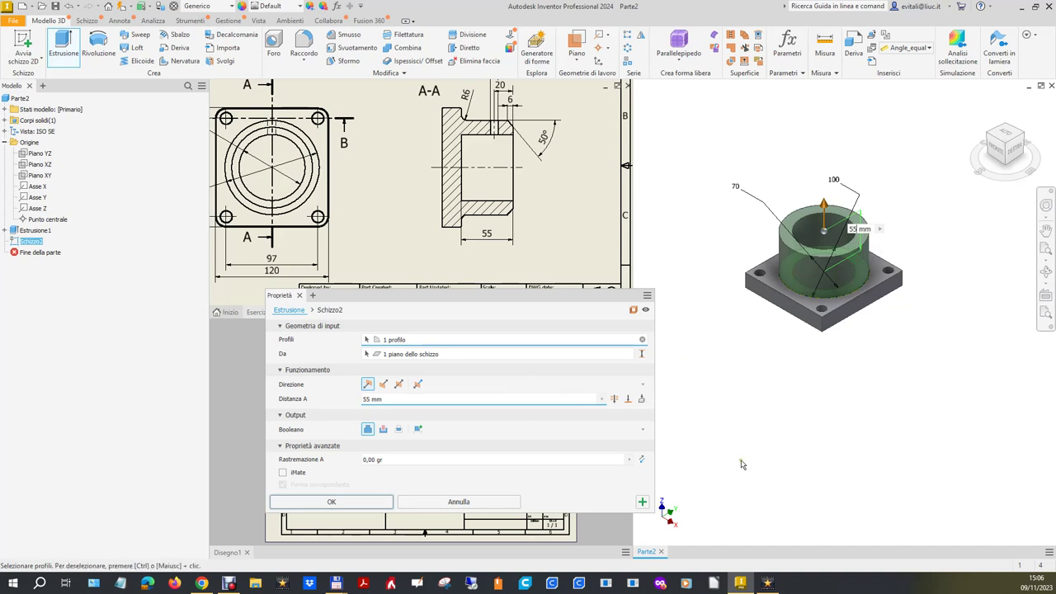
pyautogui.click(381, 502)
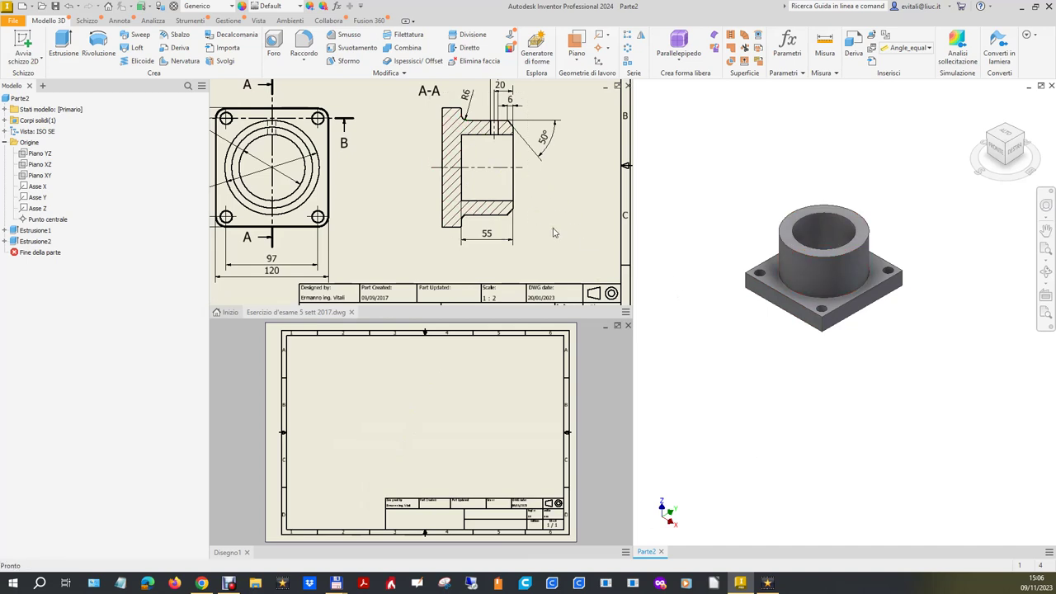
pyautogui.scroll(-3, 414, 220)
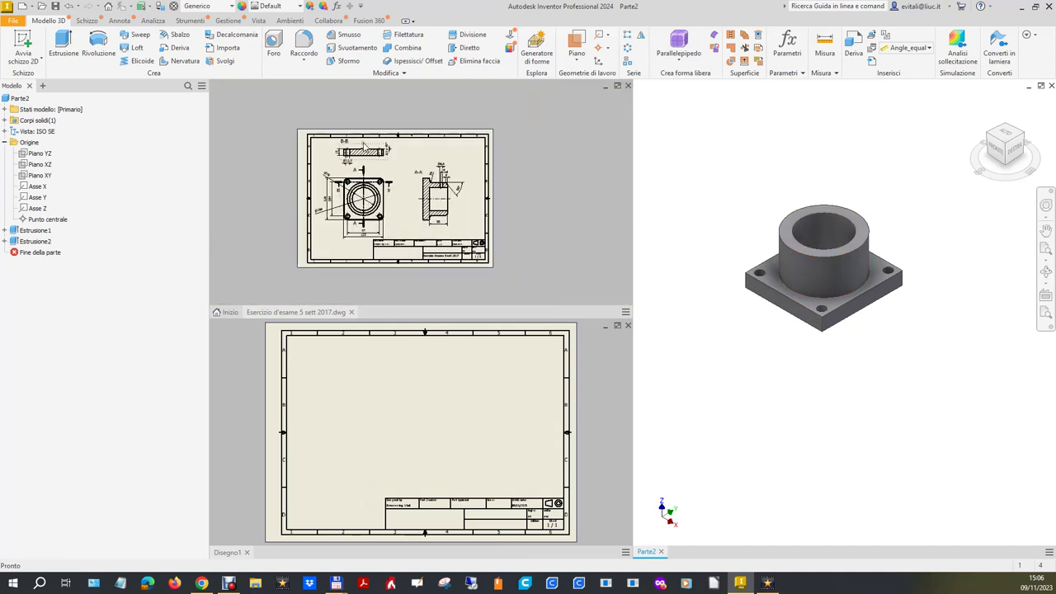
pyautogui.scroll(2, 417, 216)
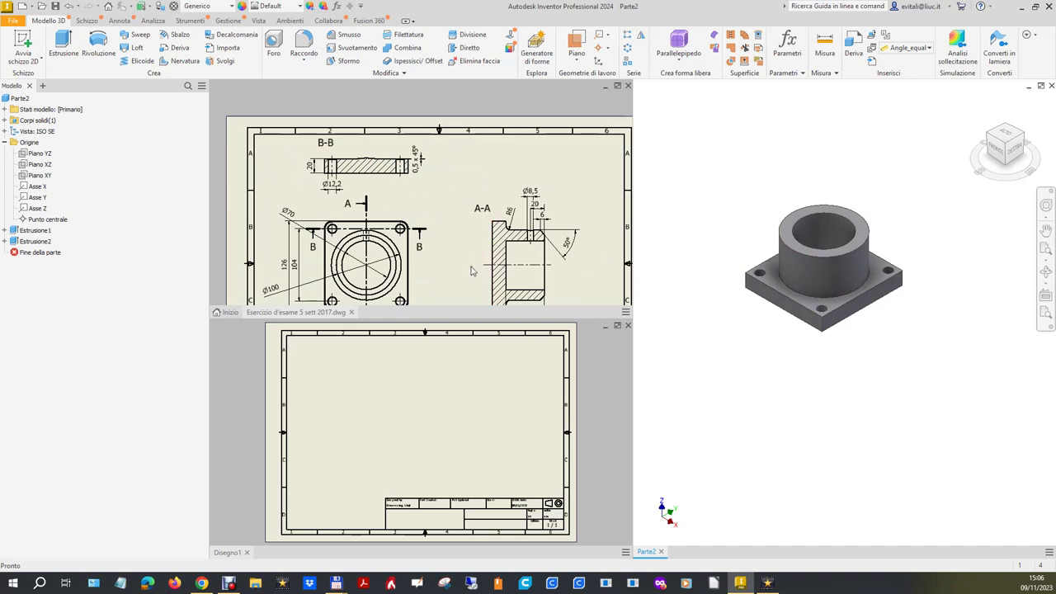
pyautogui.moveTo(368, 229); pyautogui.dragTo(371, 235)
pyautogui.scroll(-1, 369, 235)
pyautogui.scroll(2, 358, 281)
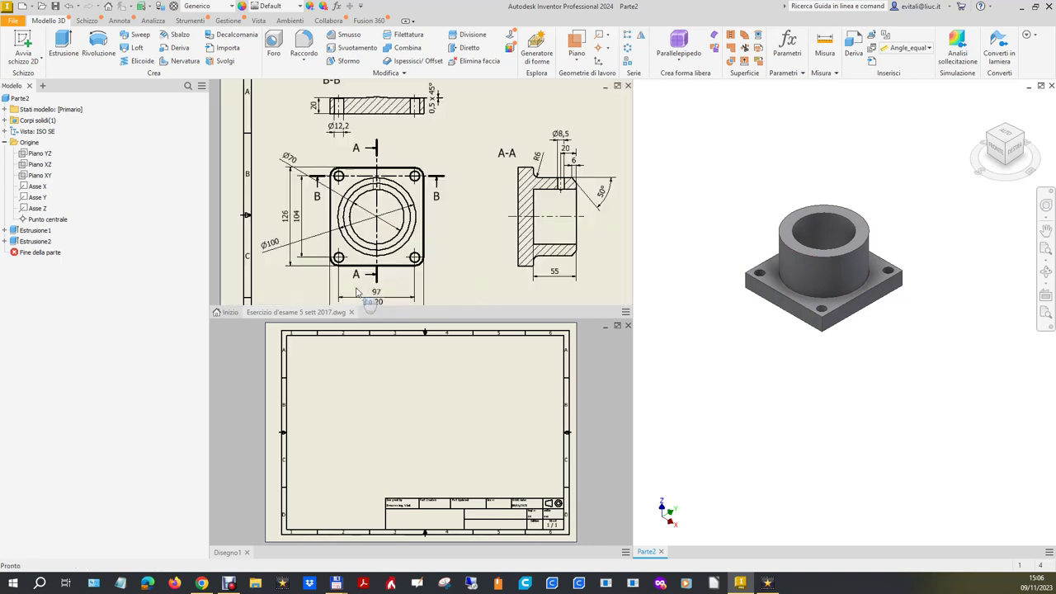
pyautogui.moveTo(444, 176); pyautogui.dragTo(445, 175)
pyautogui.scroll(-4, 474, 199)
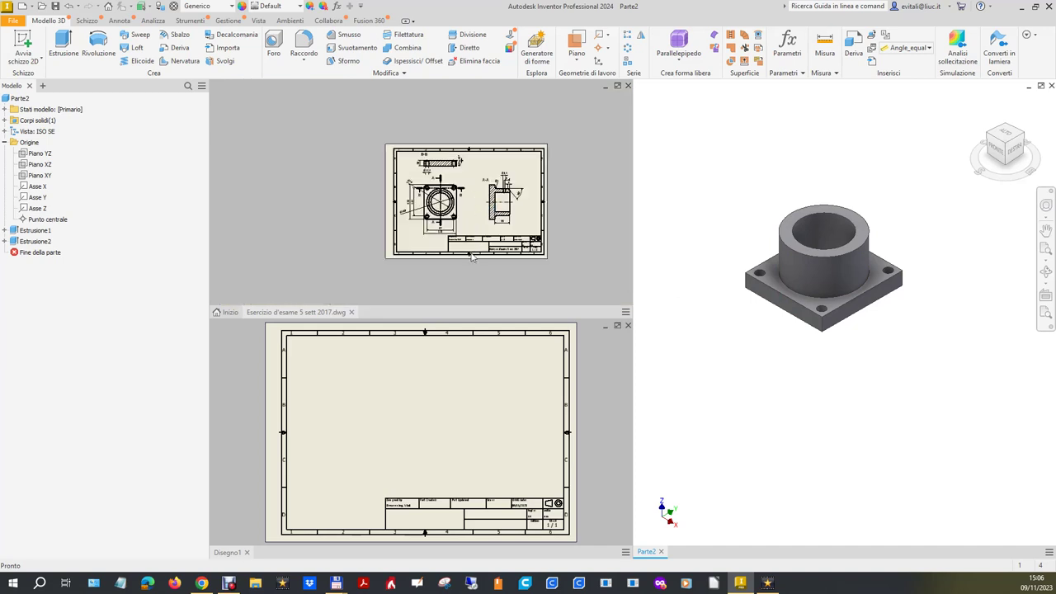
pyautogui.scroll(2, 472, 257)
pyautogui.scroll(2, 484, 264)
pyautogui.scroll(-2, 484, 264)
pyautogui.scroll(-2, 461, 175)
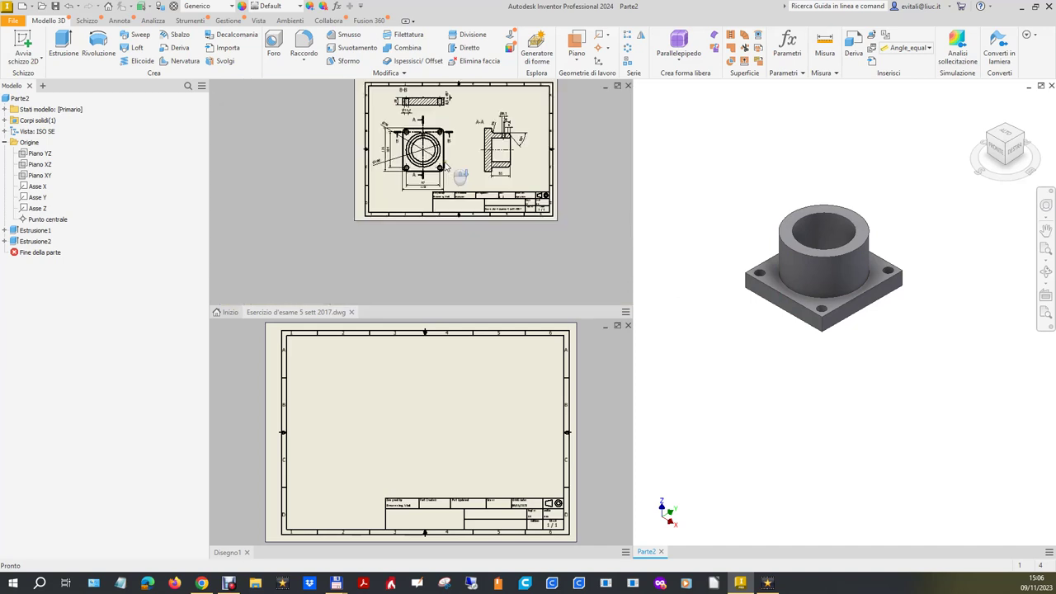
pyautogui.scroll(2, 460, 175)
pyautogui.moveTo(475, 169); pyautogui.dragTo(476, 170)
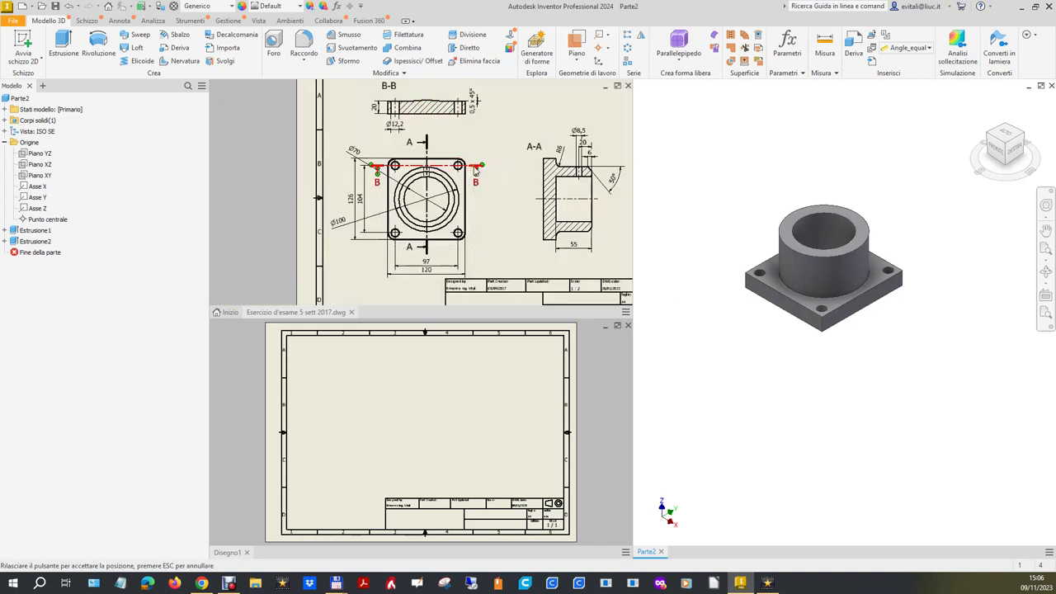
pyautogui.scroll(2, 476, 170)
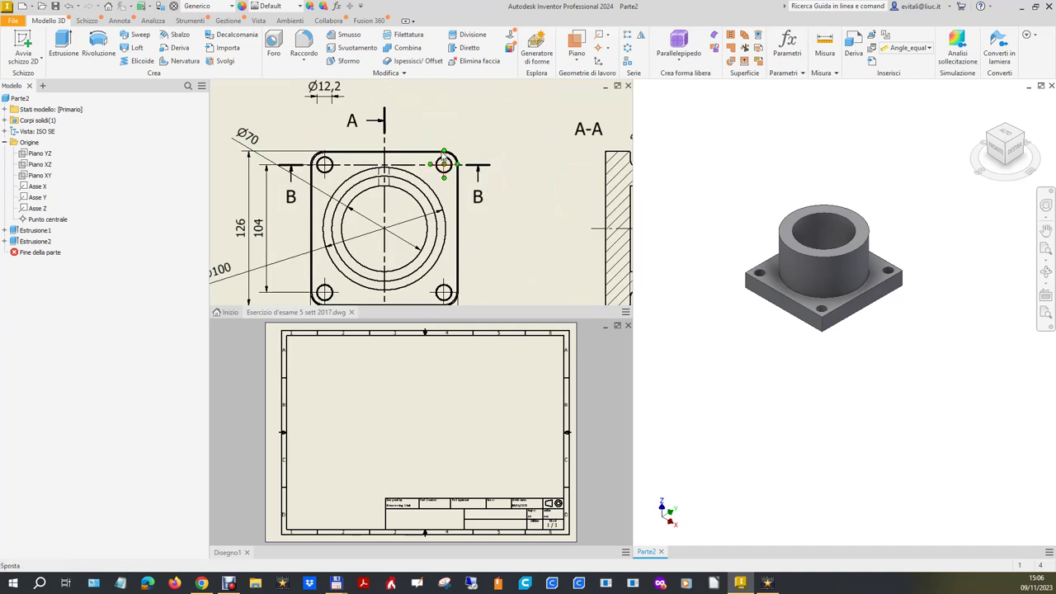
pyautogui.scroll(-2, 446, 161)
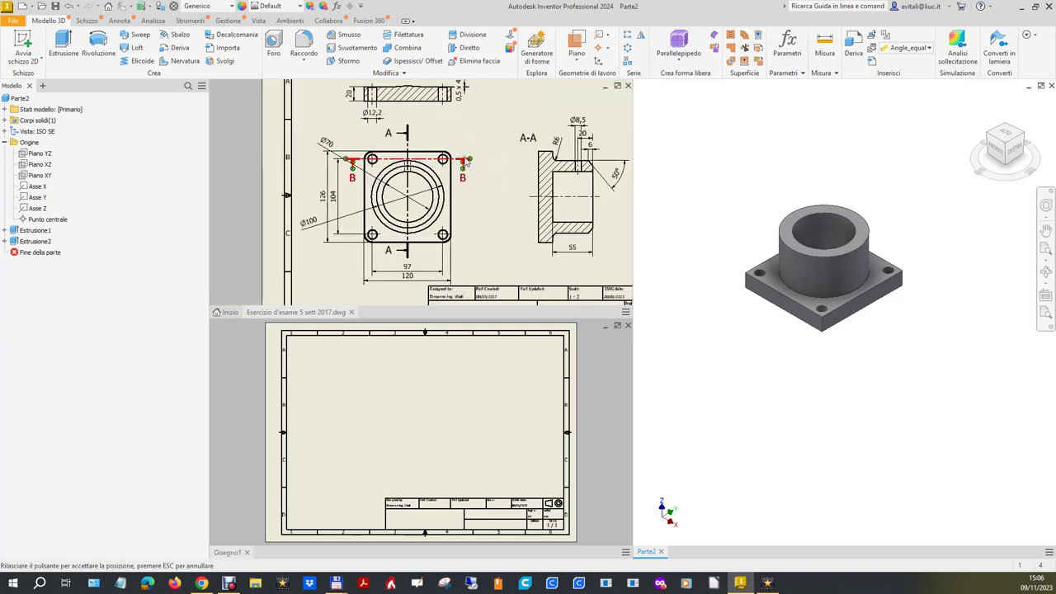
pyautogui.click(367, 132)
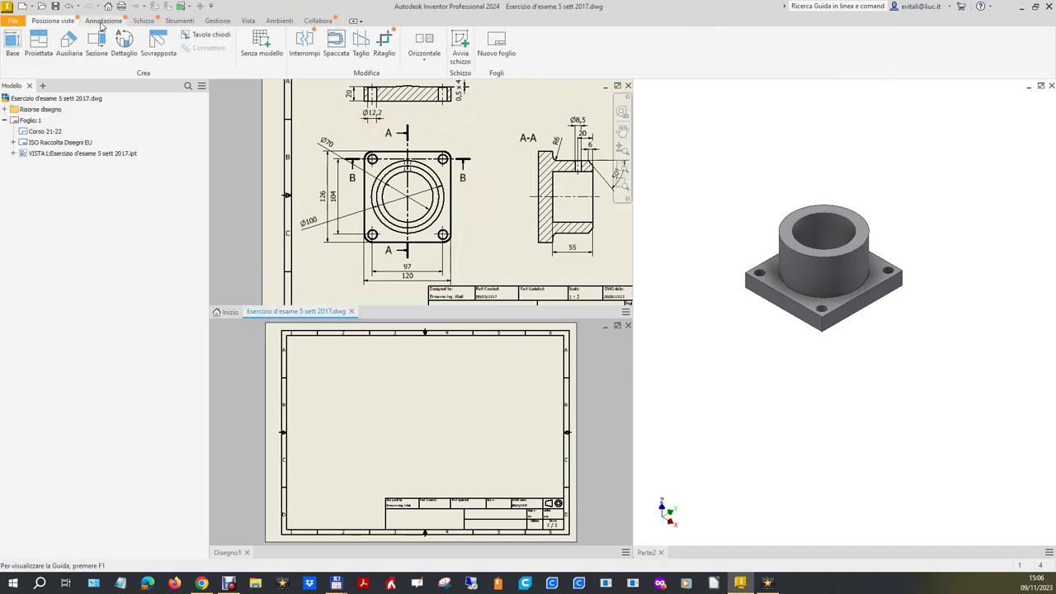
# Step: Add an R11 radius dimension to the reference drawing's top-right flange corner
pyautogui.click(103, 22)
pyautogui.press('d')
pyautogui.scroll(5, 450, 151)
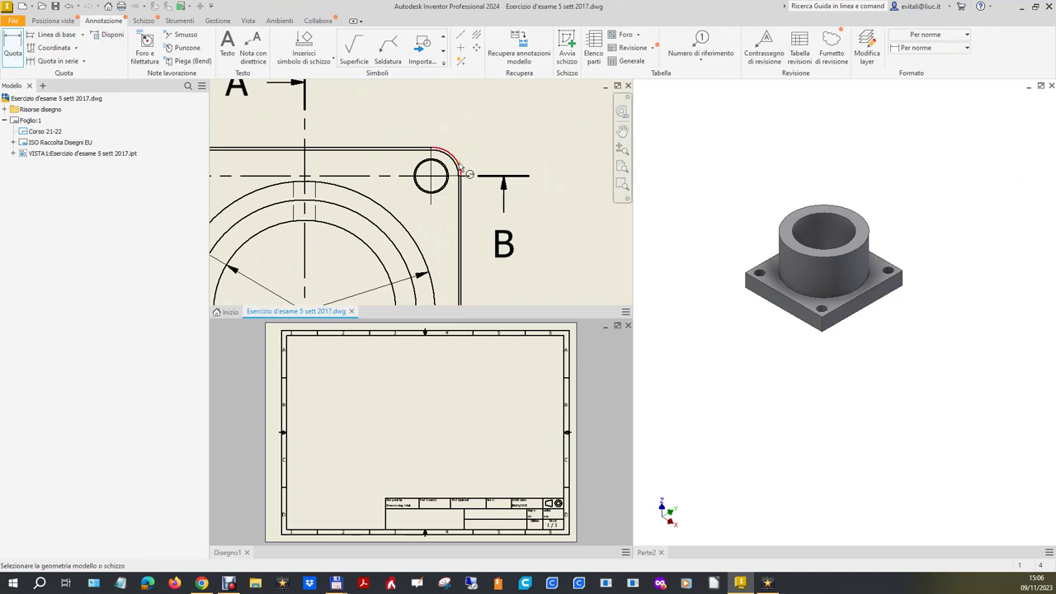
pyautogui.click(460, 163)
pyautogui.click(494, 131)
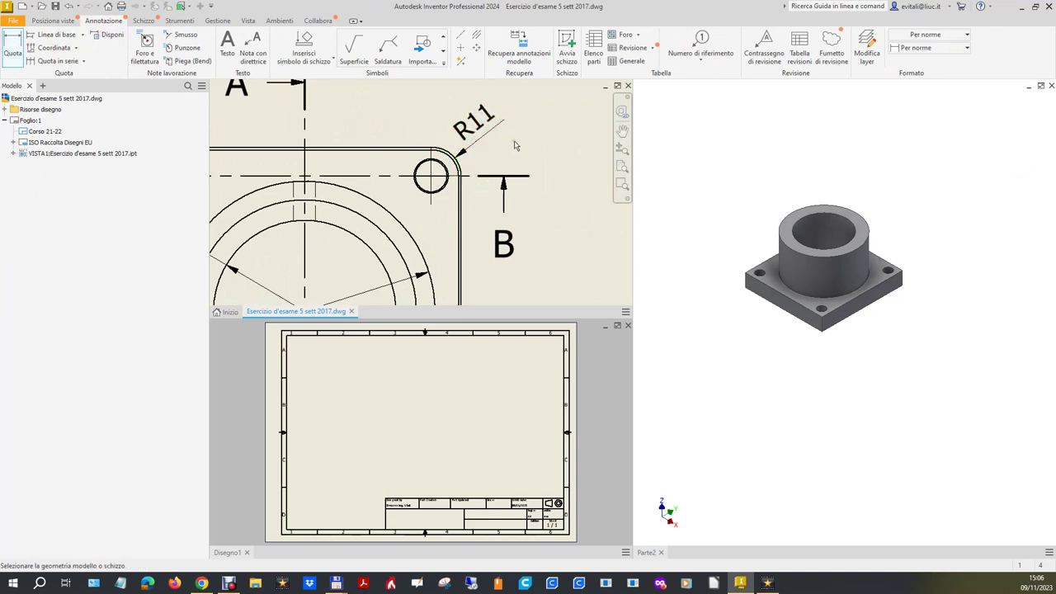
pyautogui.scroll(-3, 514, 145)
pyautogui.scroll(-2, 519, 143)
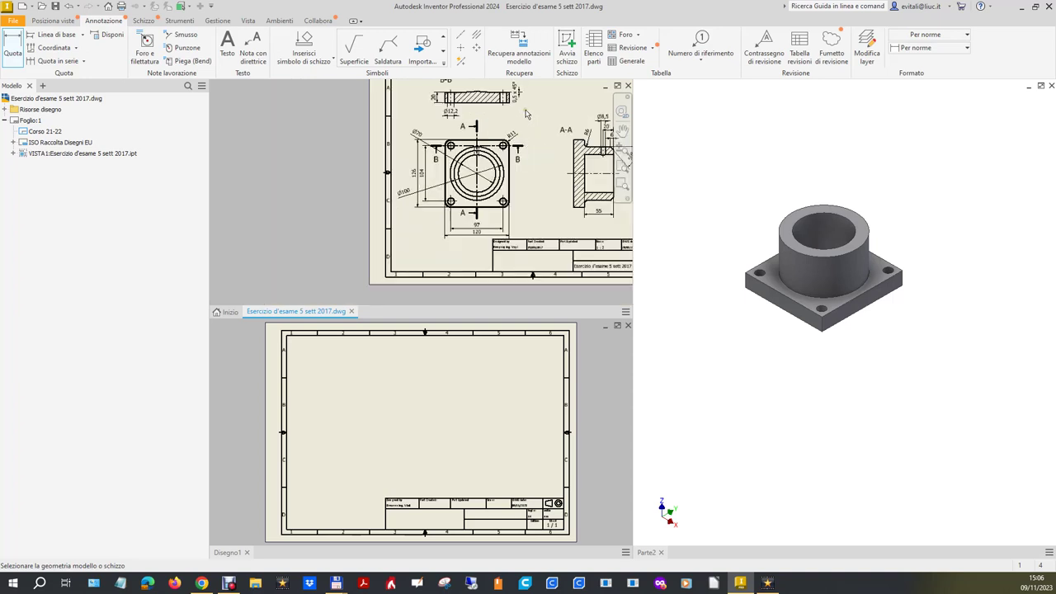
pyautogui.scroll(5, 527, 114)
pyautogui.scroll(-2, 522, 96)
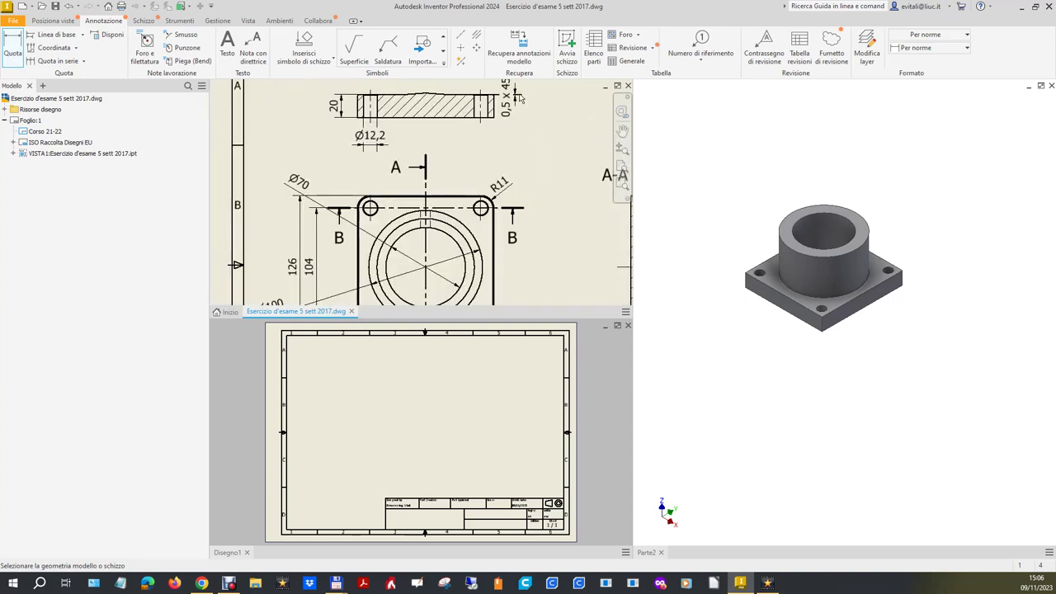
pyautogui.scroll(-2, 468, 149)
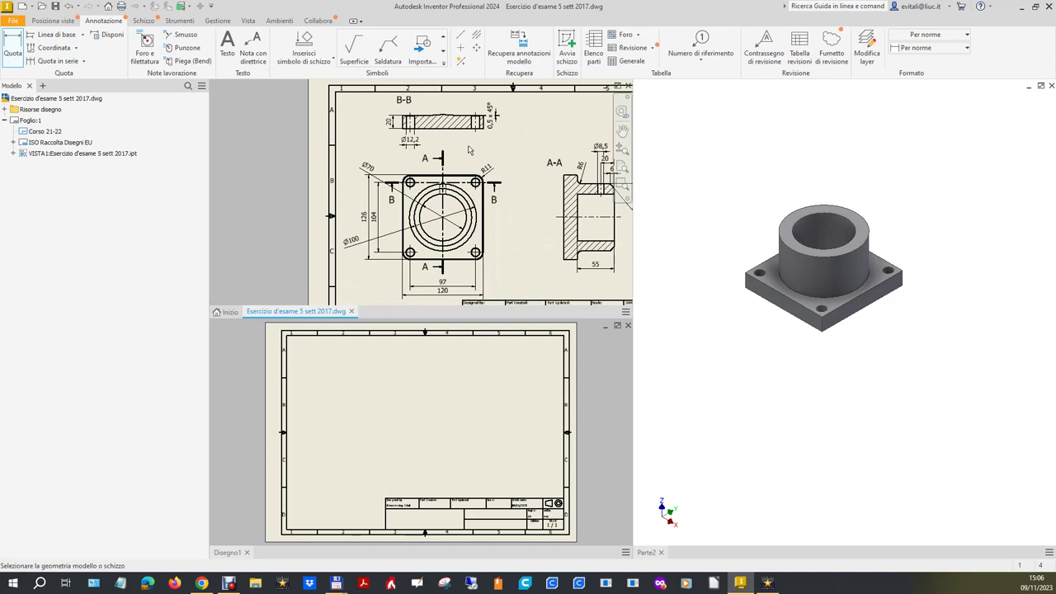
pyautogui.scroll(2, 569, 204)
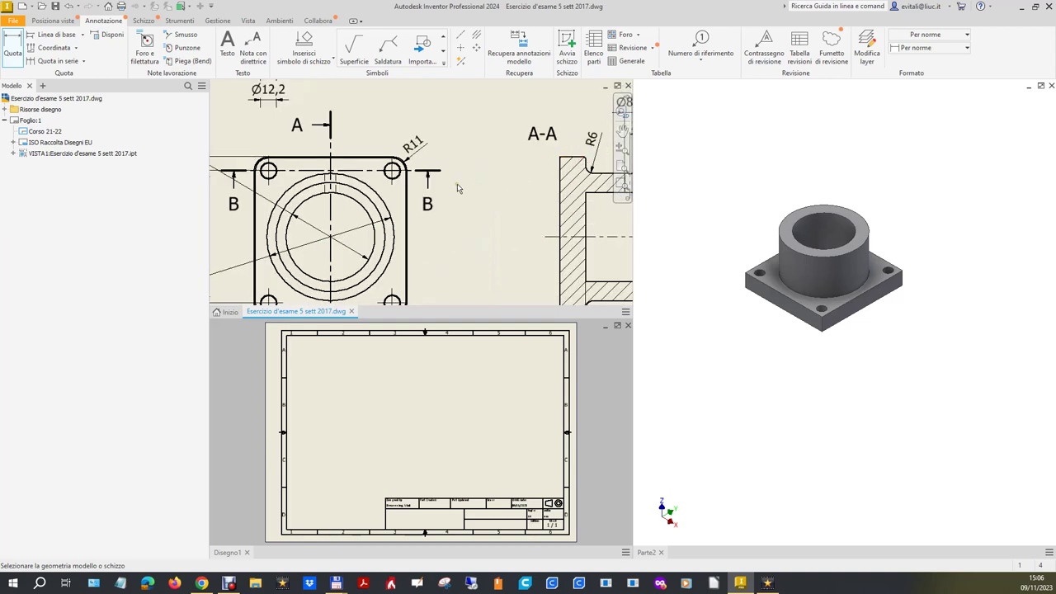
pyautogui.scroll(3, 394, 163)
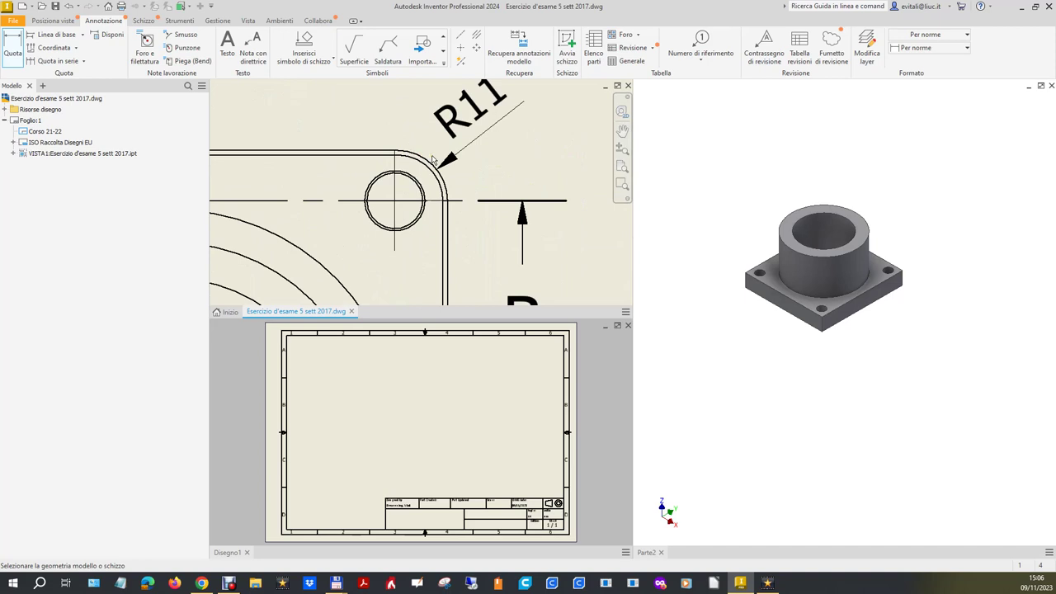
pyautogui.scroll(-2, 460, 202)
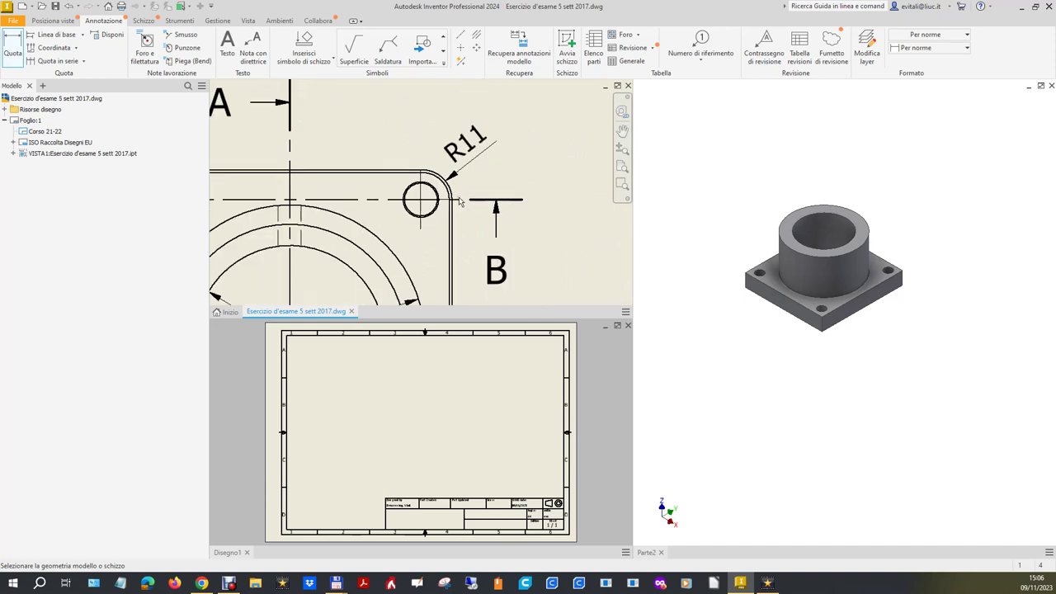
pyautogui.scroll(-1, 459, 202)
pyautogui.scroll(-1, 460, 202)
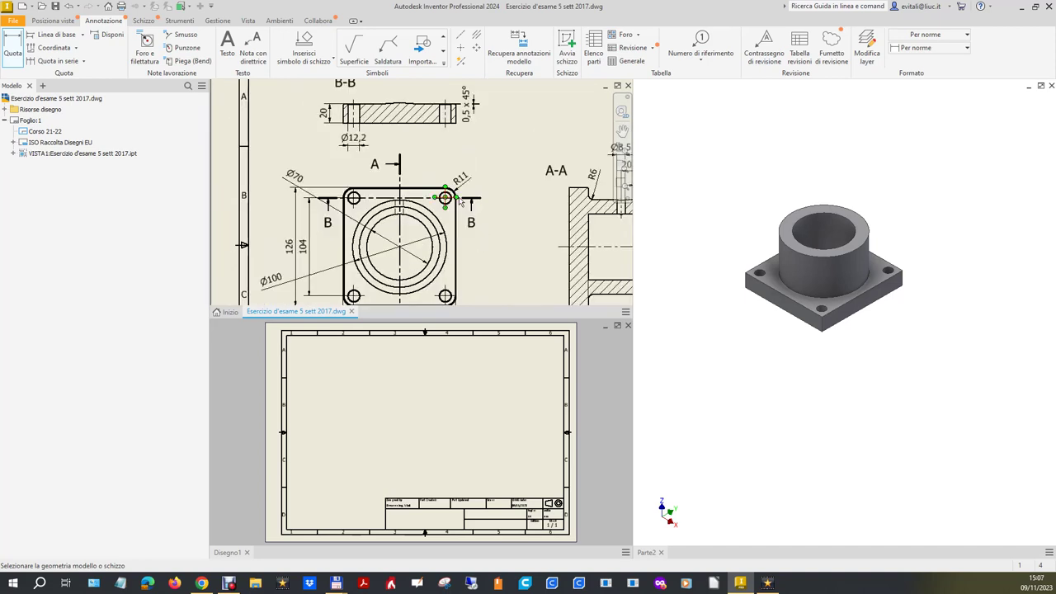
pyautogui.scroll(2, 353, 99)
pyautogui.scroll(2, 353, 98)
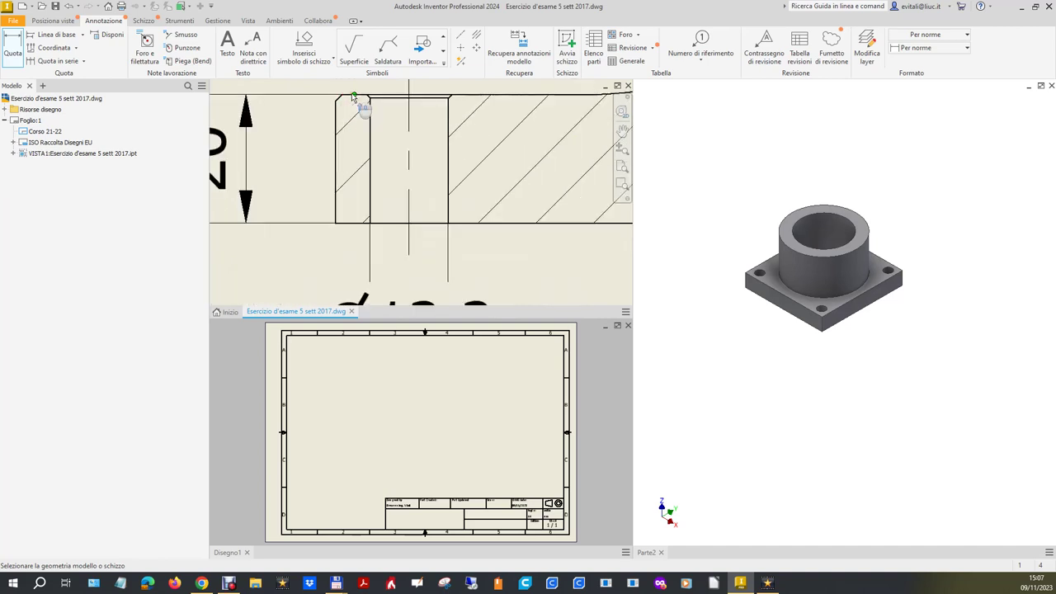
pyautogui.scroll(-1, 495, 297)
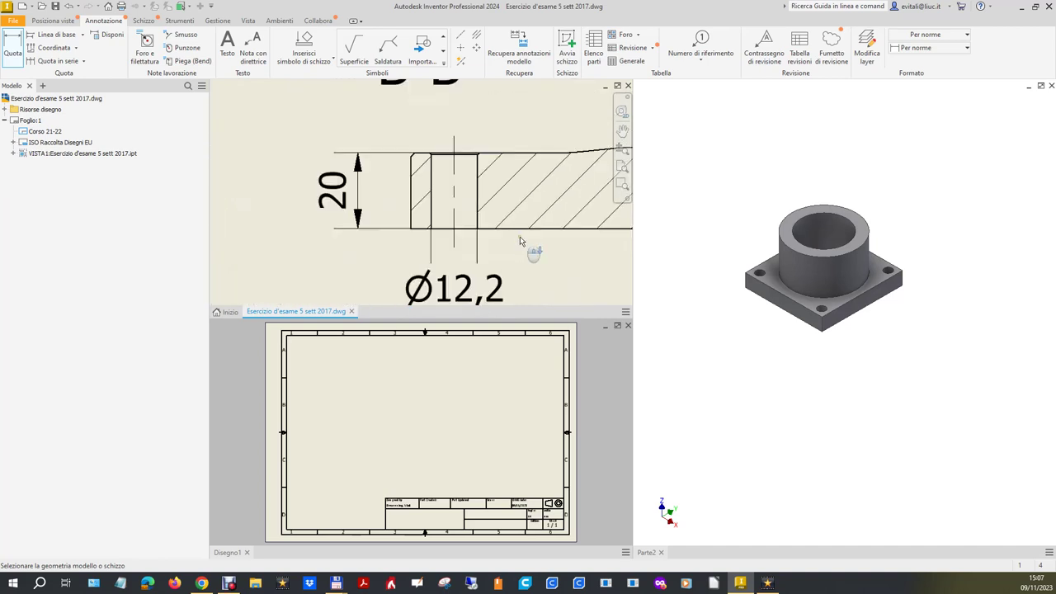
pyautogui.scroll(-1, 528, 243)
pyautogui.scroll(-1, 525, 224)
pyautogui.scroll(-1, 525, 218)
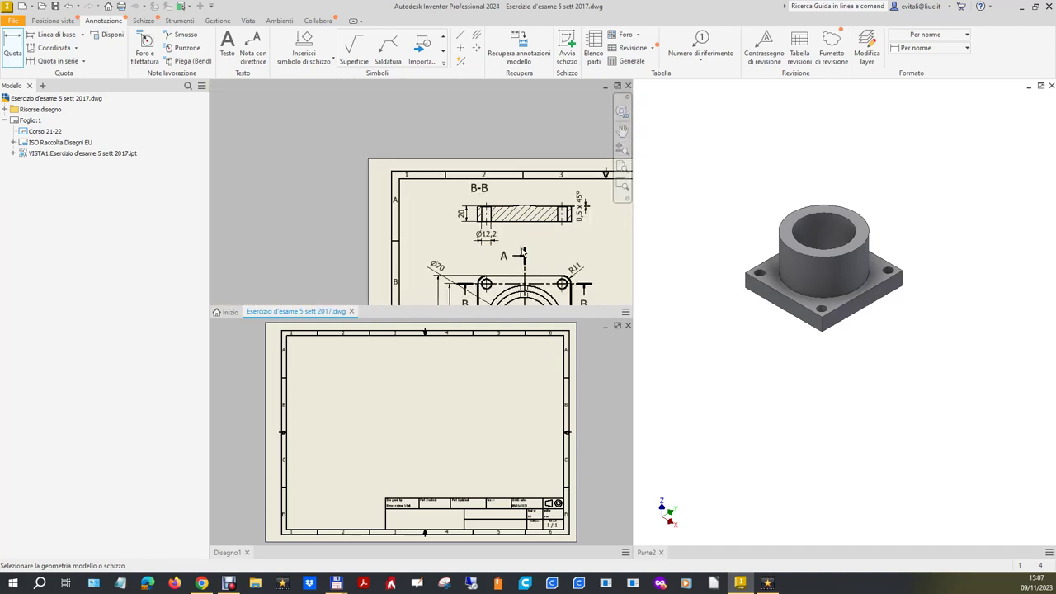
pyautogui.scroll(3, 524, 252)
pyautogui.scroll(-2, 499, 227)
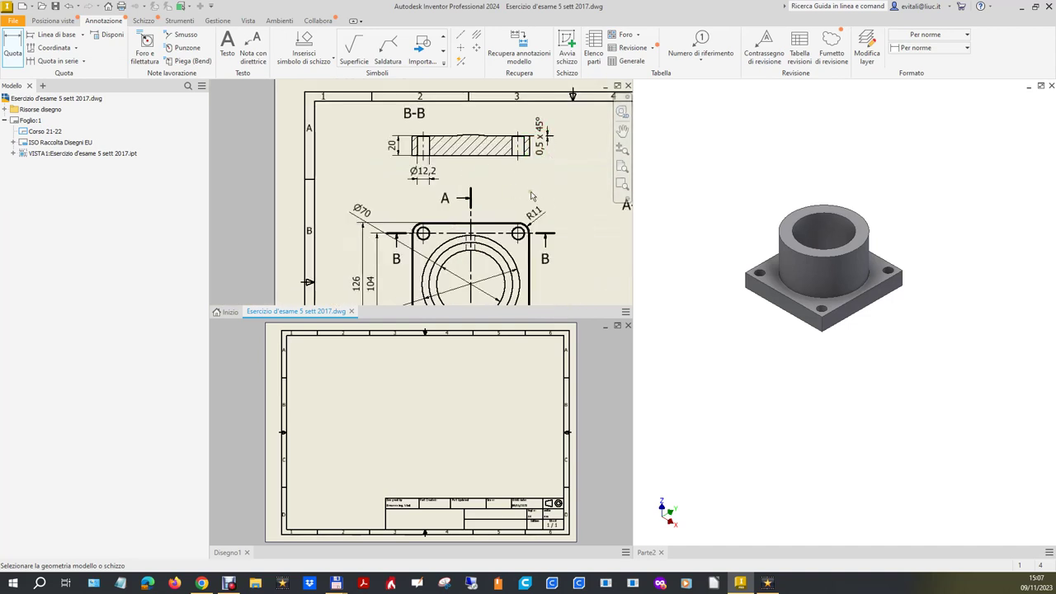
# Step: Open the R11 dimension, cancel without changes, and return to the Parte2 part
pyautogui.doubleClick(536, 211)
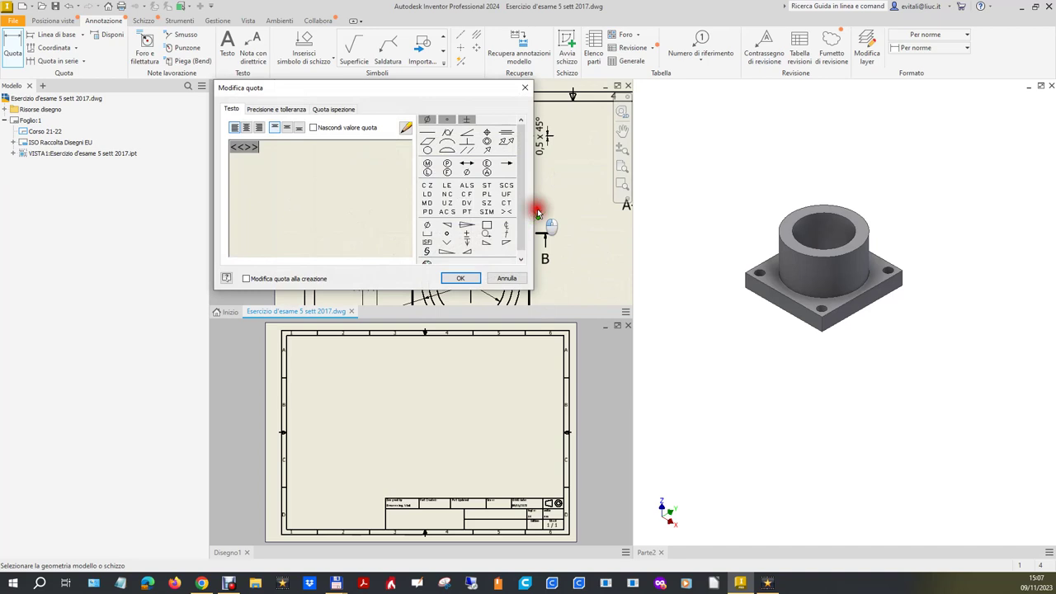
pyautogui.press('Escape')
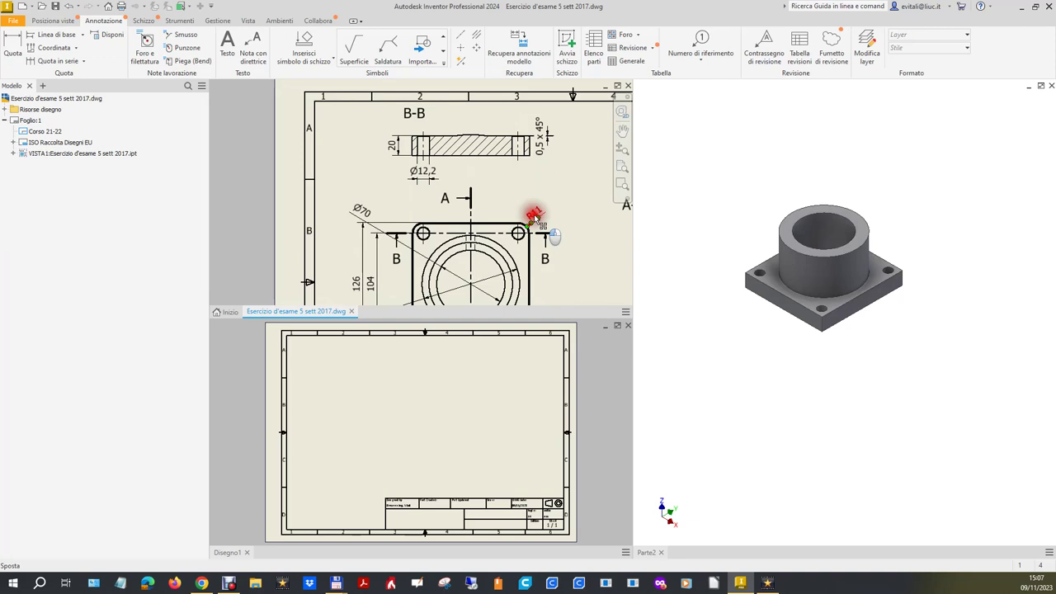
pyautogui.click(776, 185)
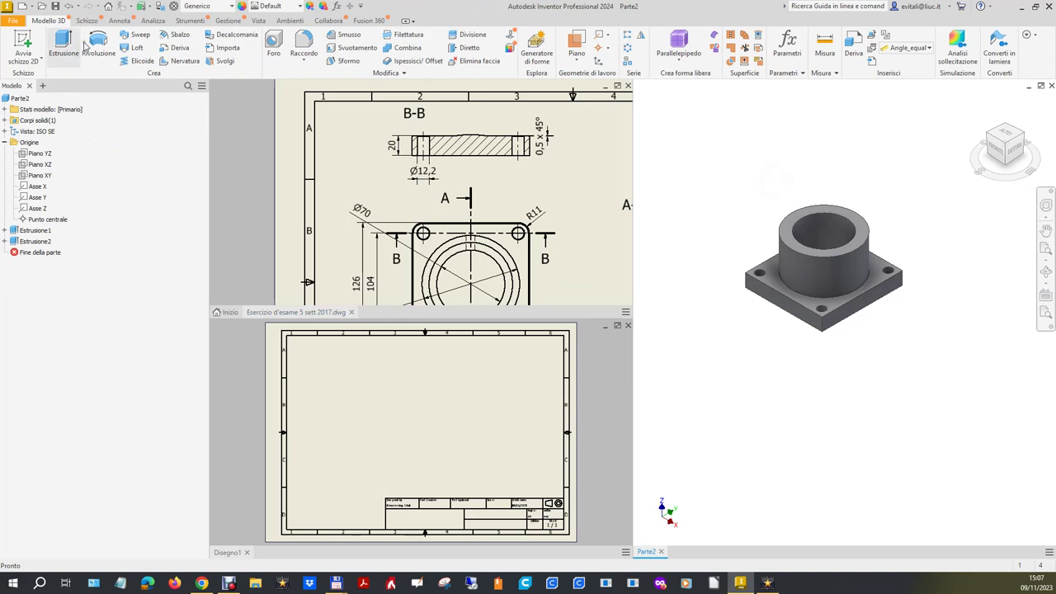
# Step: Fillet all four vertical plate corner edges with an 11 mm radius, creating Raccordo1
pyautogui.click(303, 45)
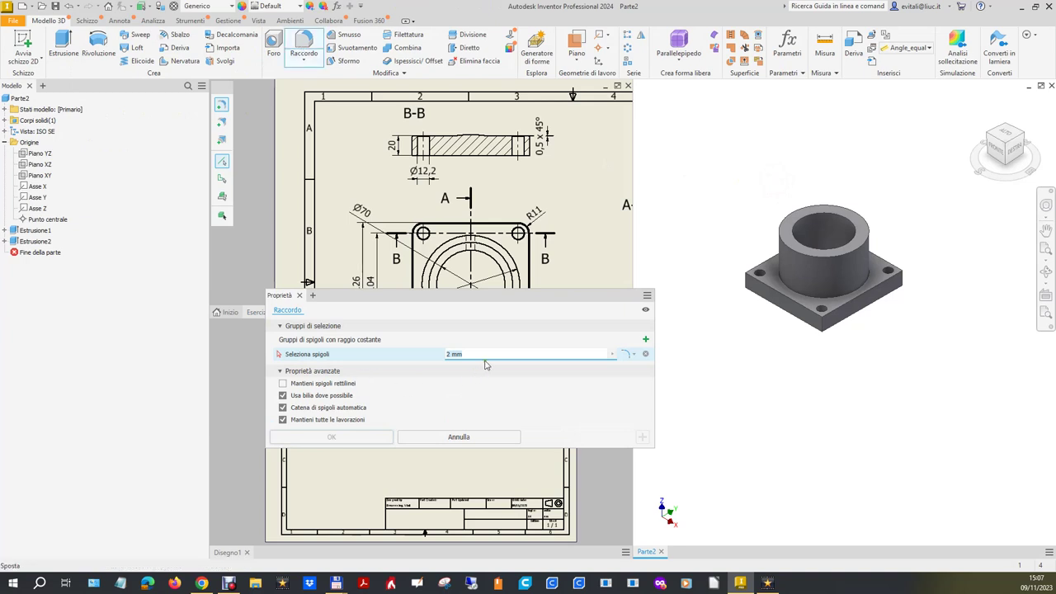
pyautogui.write('11')
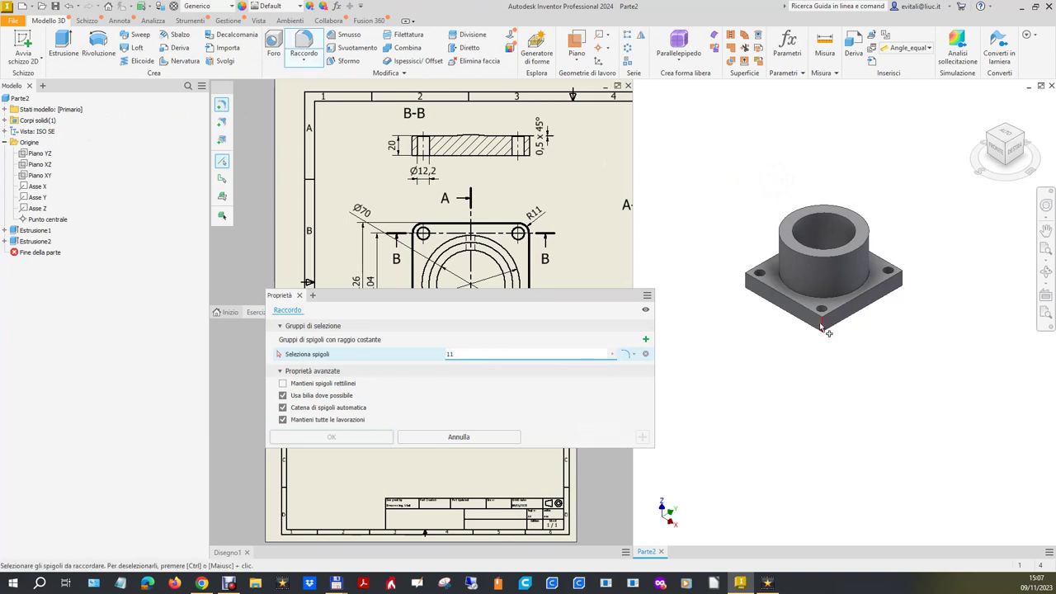
pyautogui.click(824, 325)
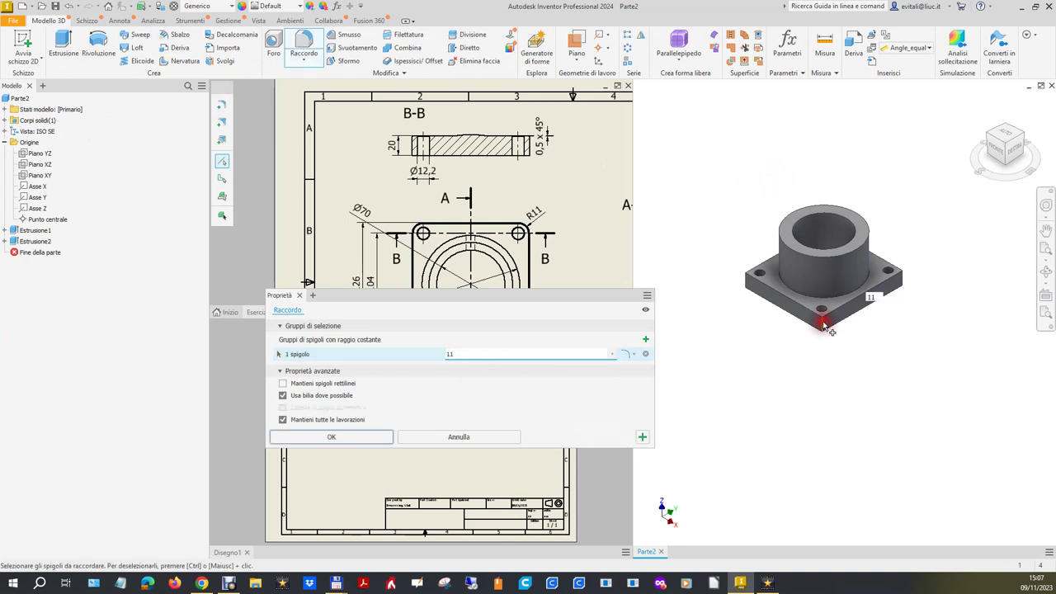
pyautogui.click(750, 283)
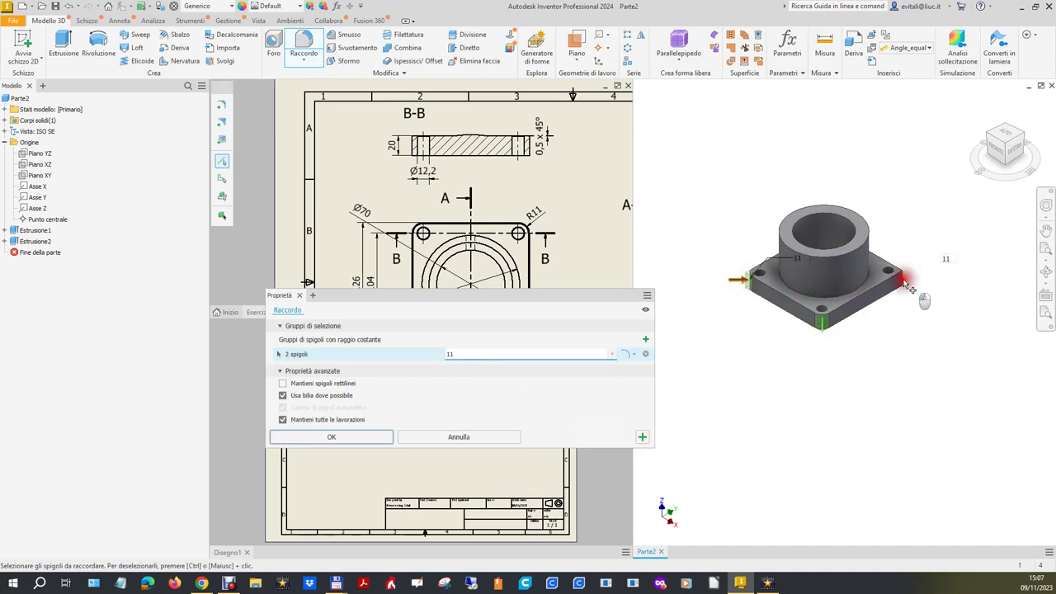
pyautogui.click(901, 280)
pyautogui.click(1028, 146)
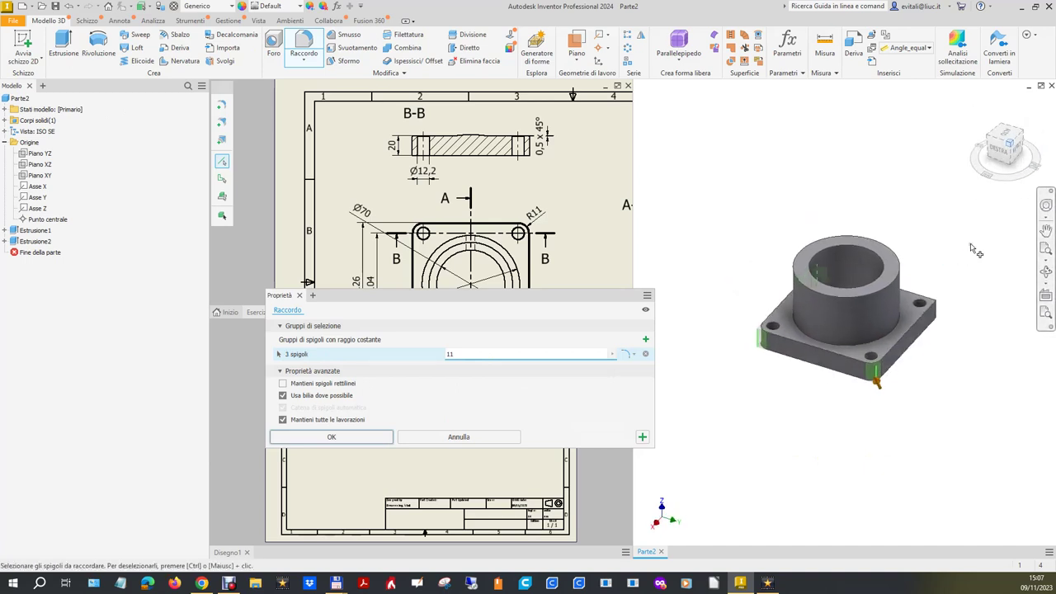
pyautogui.click(942, 346)
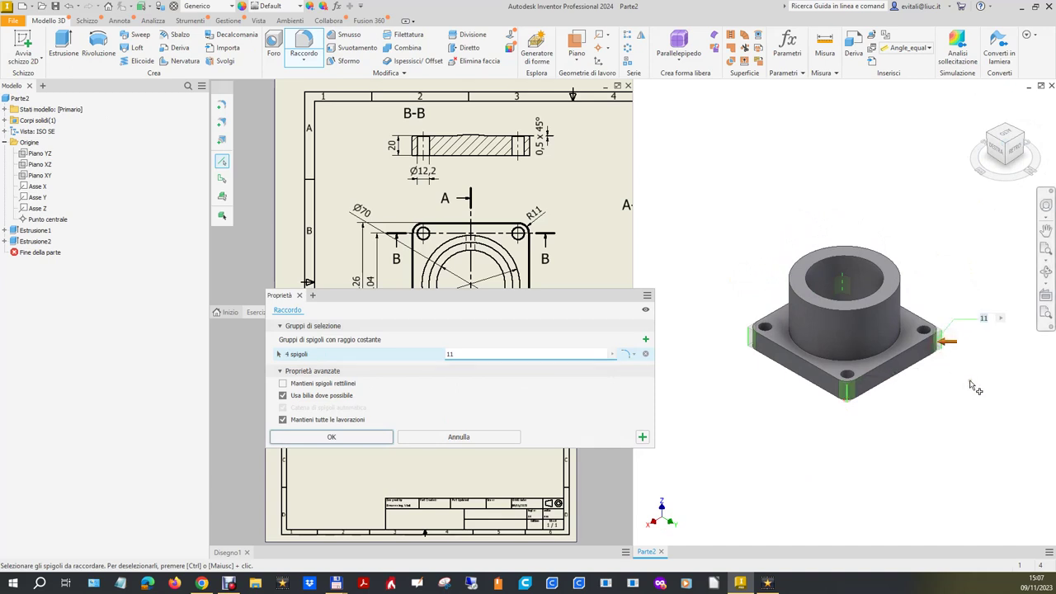
pyautogui.click(335, 436)
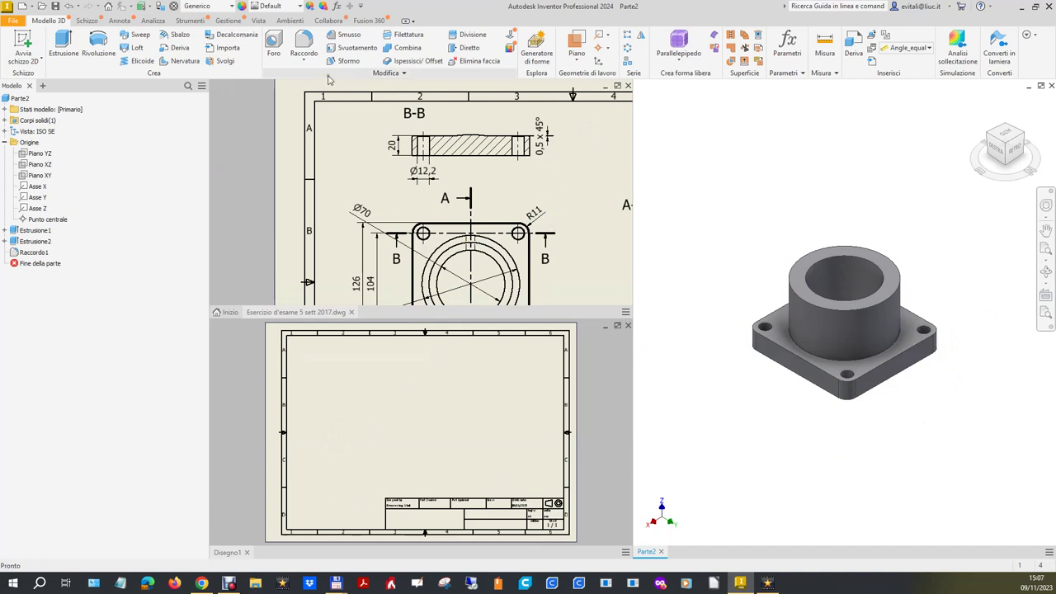
# Step: Chamfer the base plate's outer edge loop by 0.5 mm, creating Smusso1
pyautogui.click(304, 56)
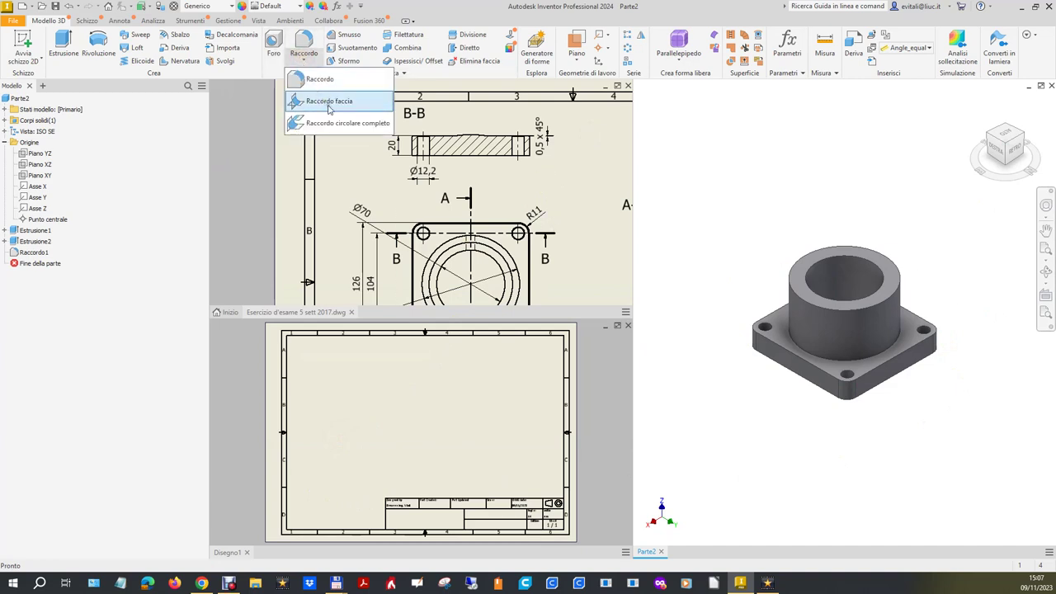
pyautogui.click(353, 38)
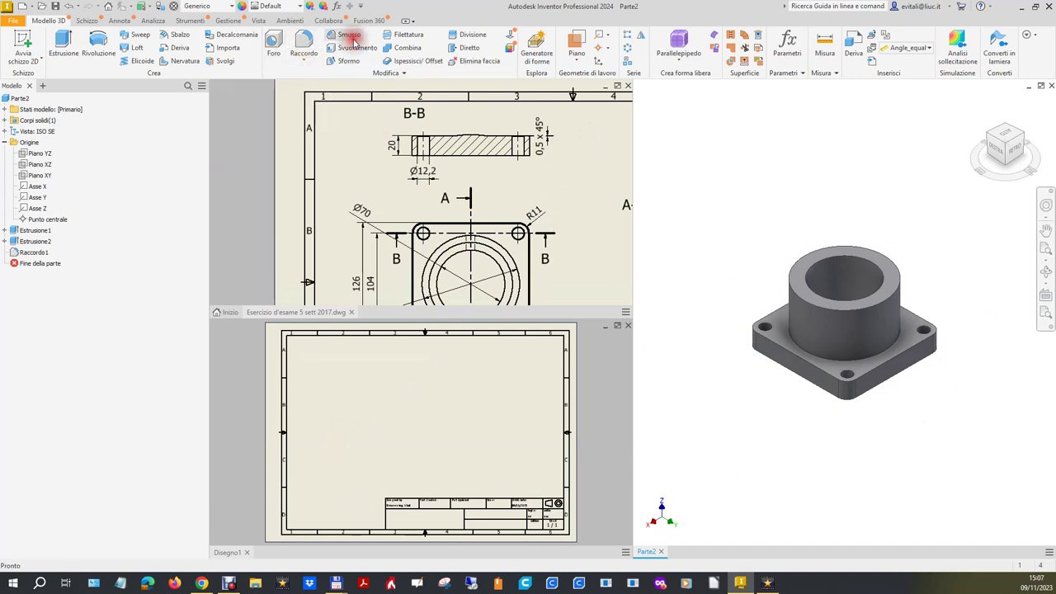
pyautogui.click(367, 138)
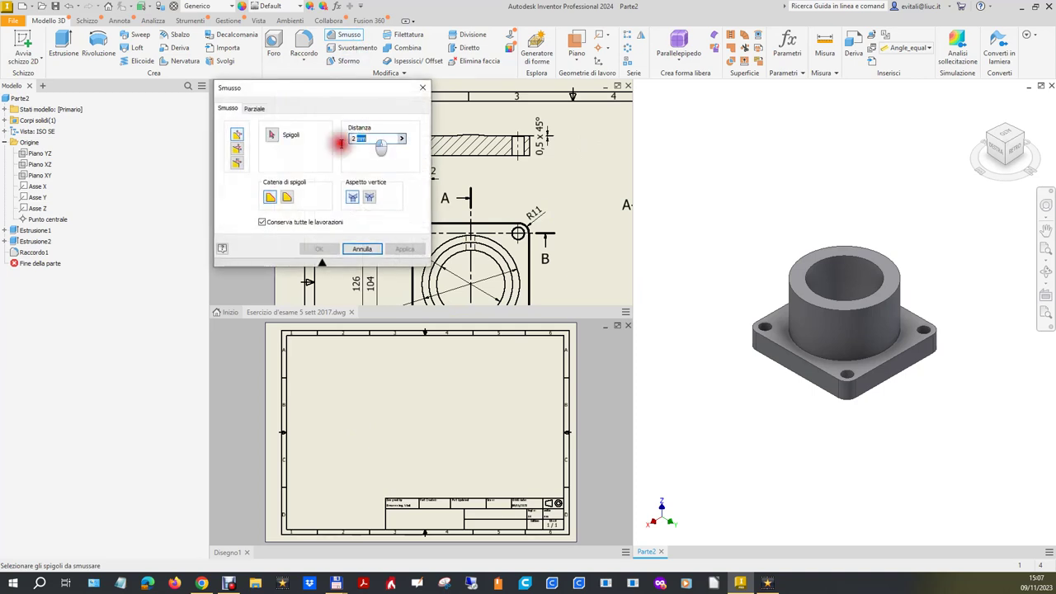
pyautogui.click(271, 134)
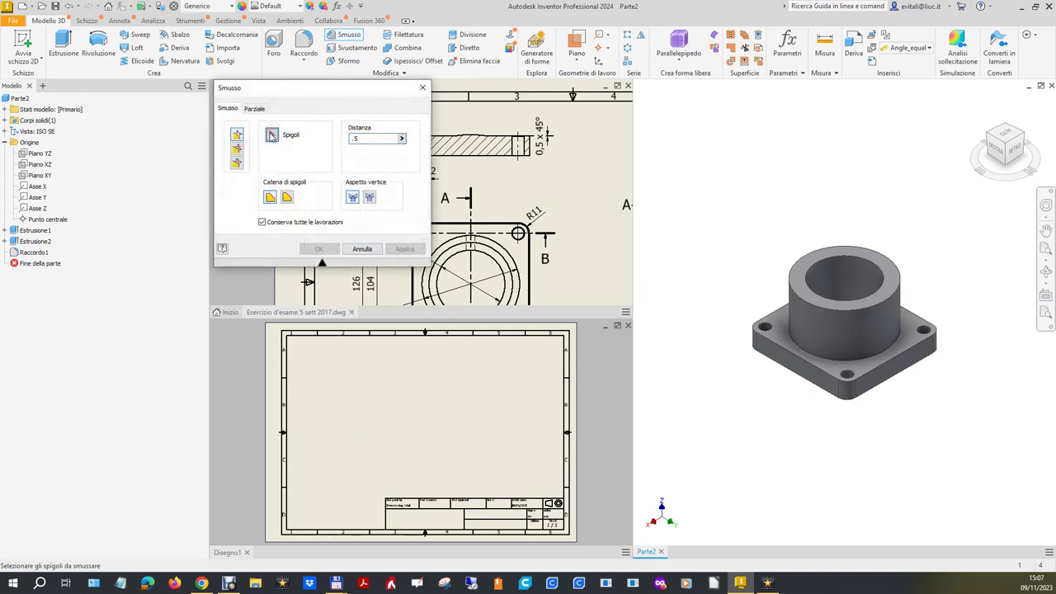
pyautogui.click(784, 357)
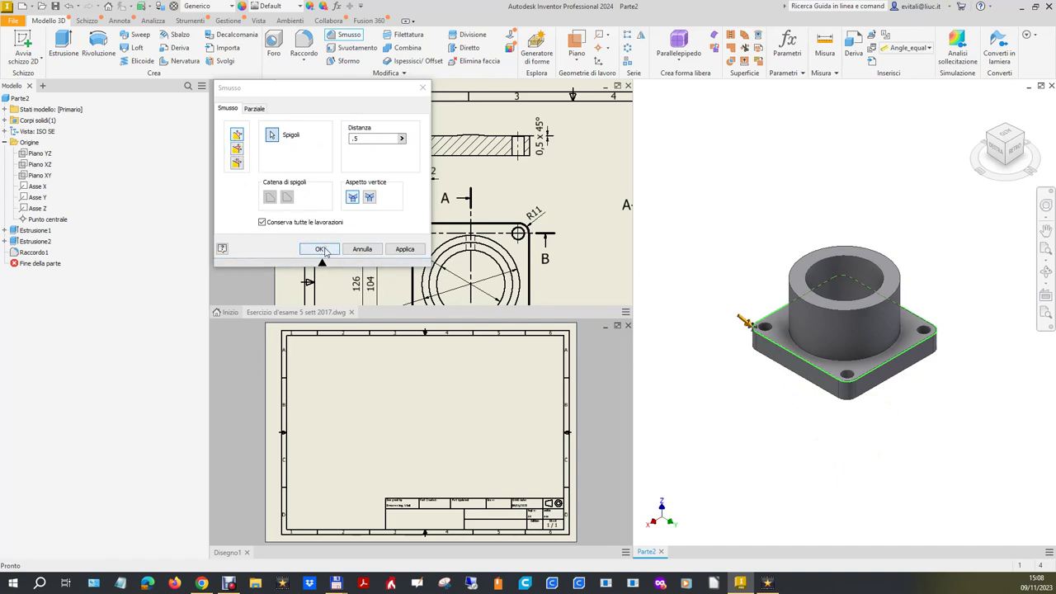
pyautogui.click(403, 249)
pyautogui.click(360, 251)
pyautogui.scroll(3, 831, 357)
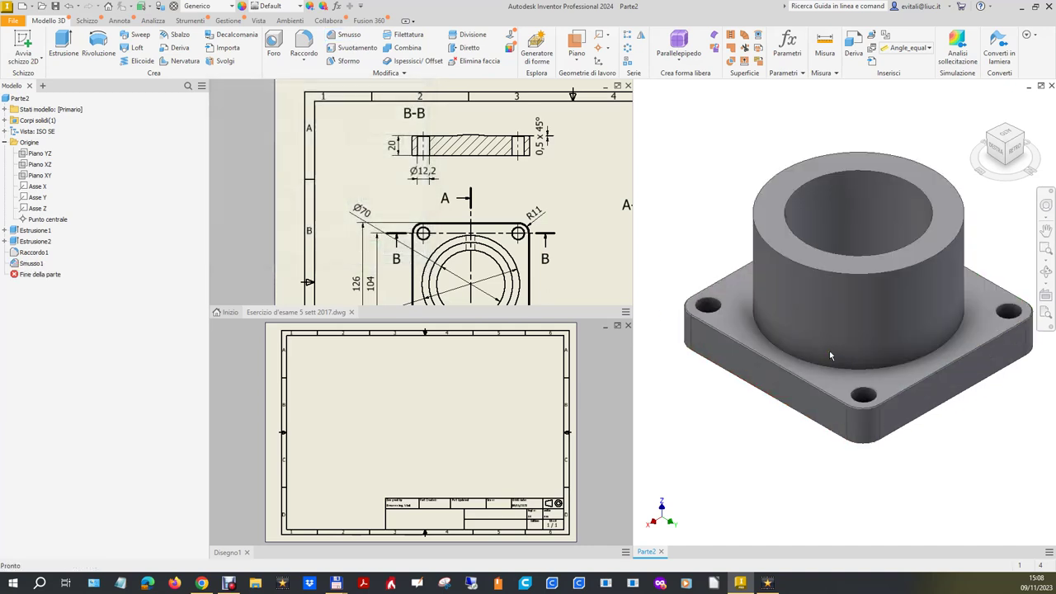
pyautogui.scroll(-2, 554, 256)
pyautogui.scroll(-2, 528, 231)
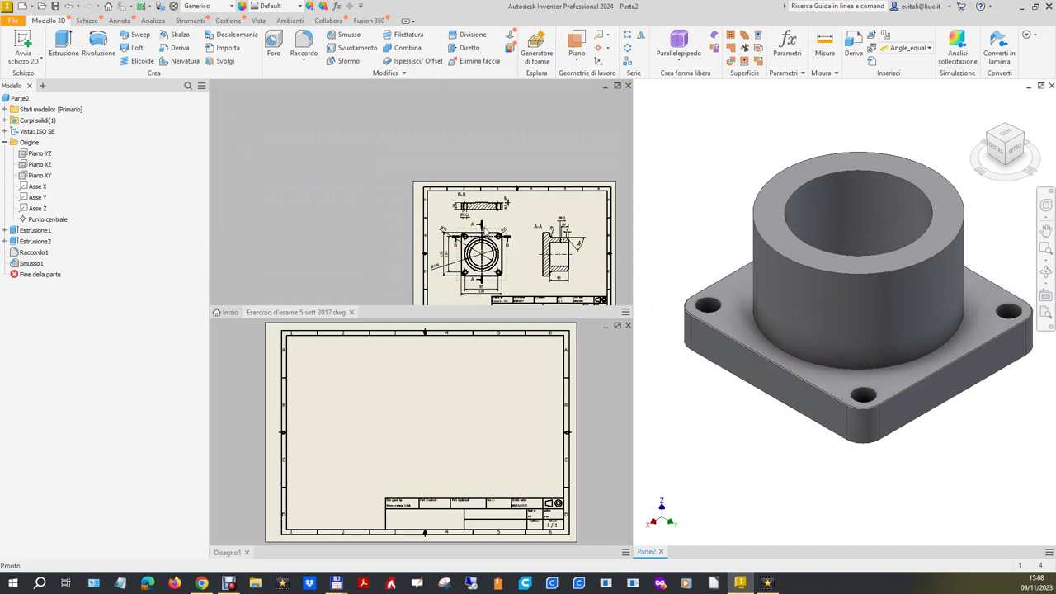
pyautogui.scroll(-2, 487, 231)
pyautogui.scroll(3, 487, 230)
pyautogui.scroll(2, 486, 225)
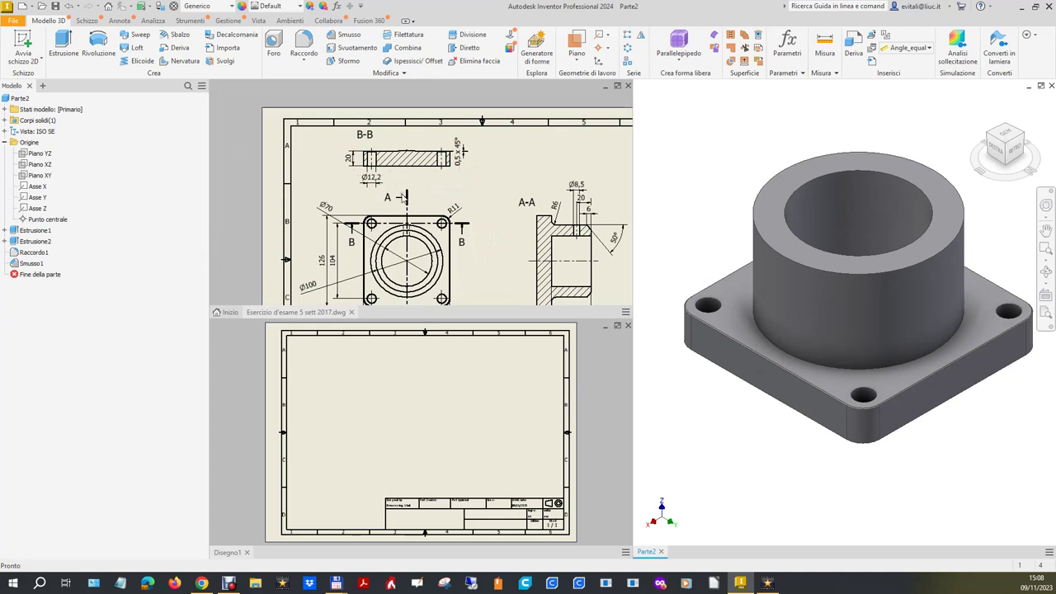
pyautogui.scroll(-2, 403, 198)
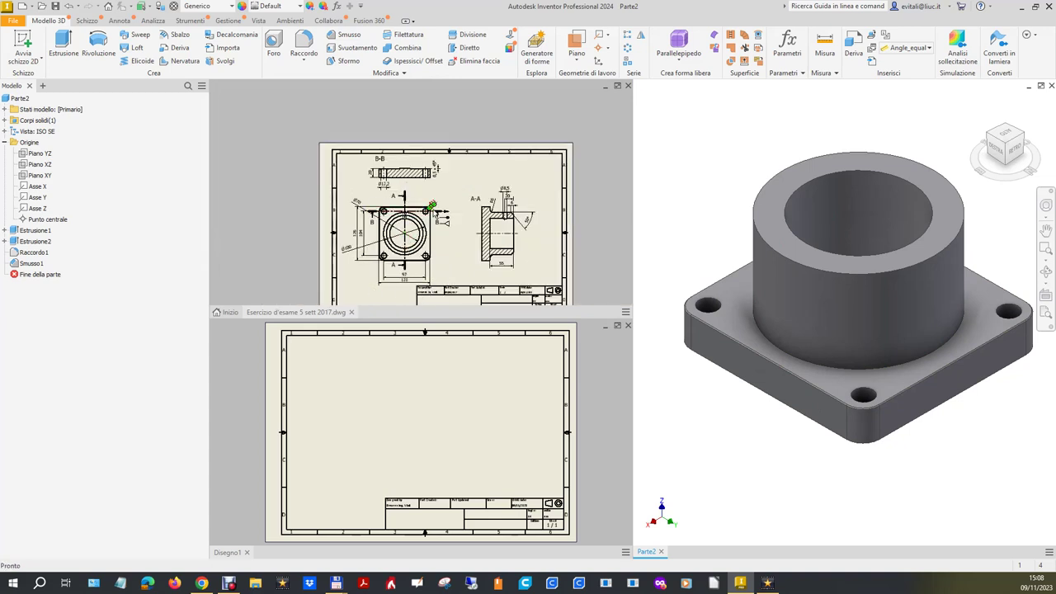
pyautogui.scroll(2, 531, 256)
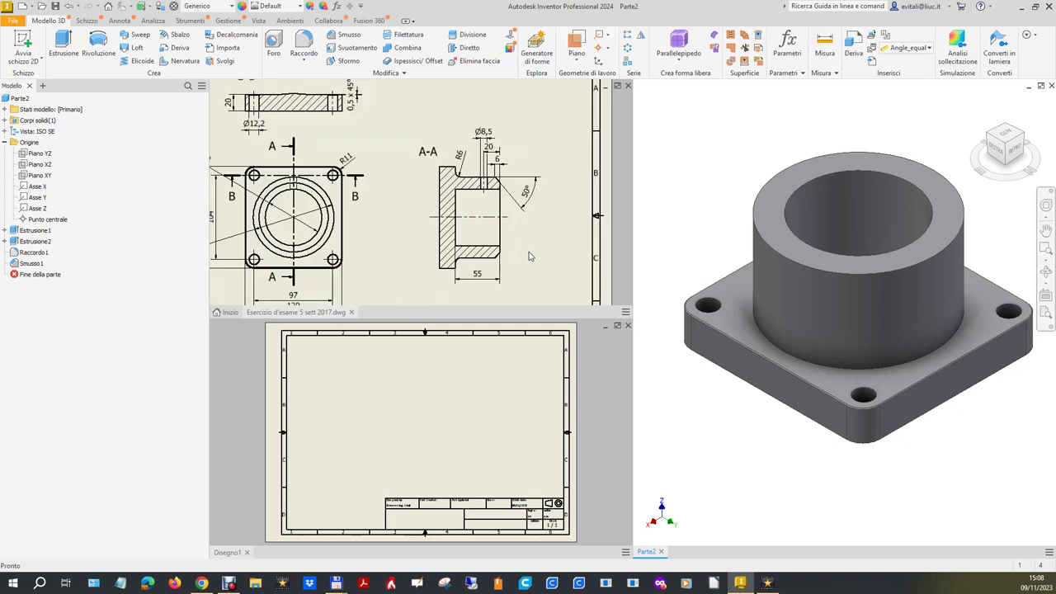
pyautogui.scroll(2, 531, 257)
pyautogui.scroll(-2, 689, 328)
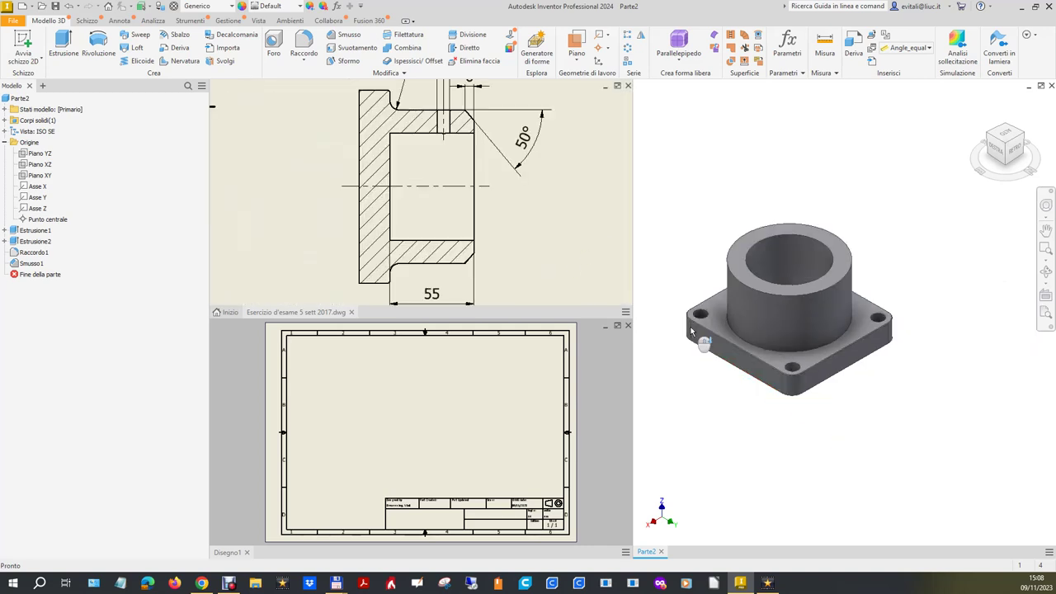
pyautogui.click(305, 41)
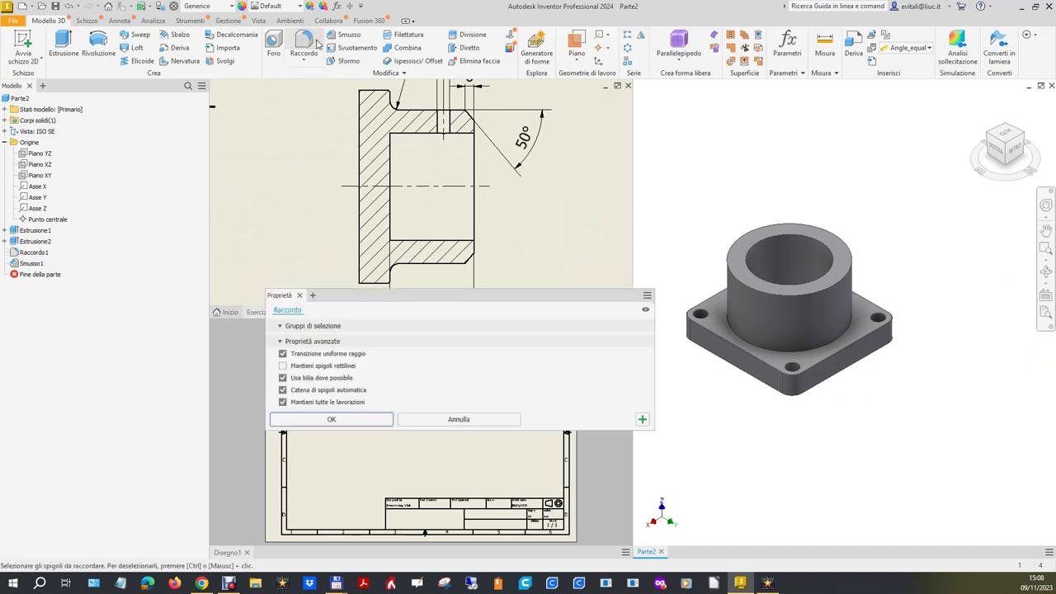
# Step: Fillet the edge where the boss meets the plate with a 6 mm radius
pyautogui.click(450, 355)
pyautogui.write('6')
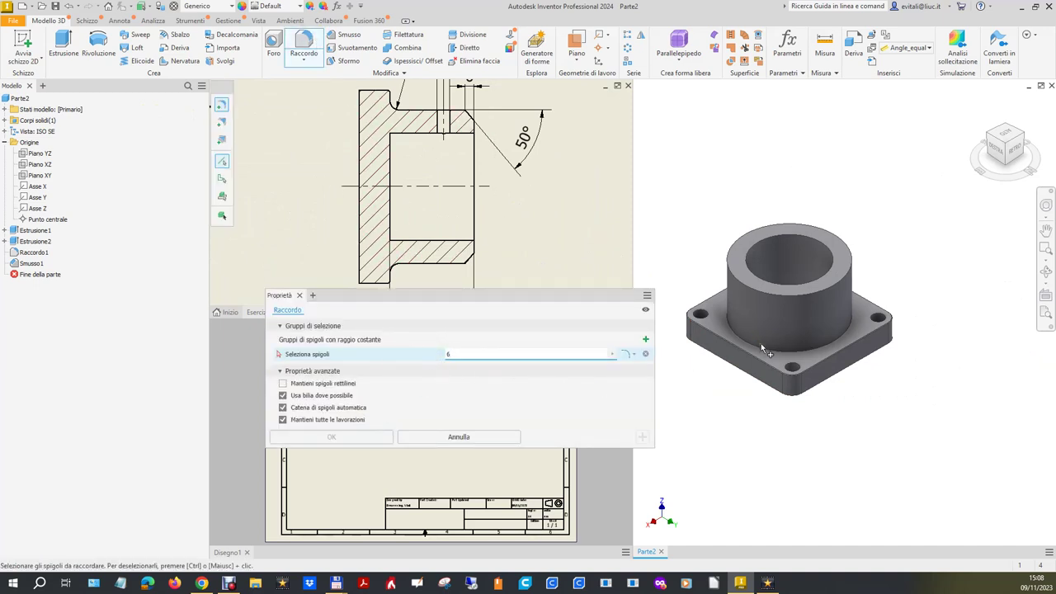
pyautogui.click(763, 346)
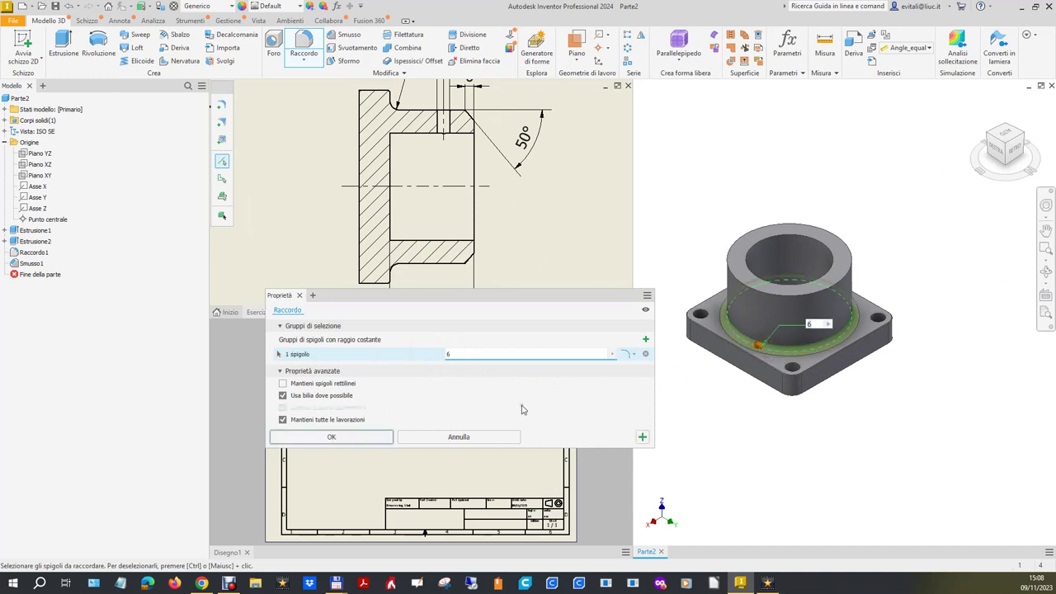
pyautogui.click(382, 437)
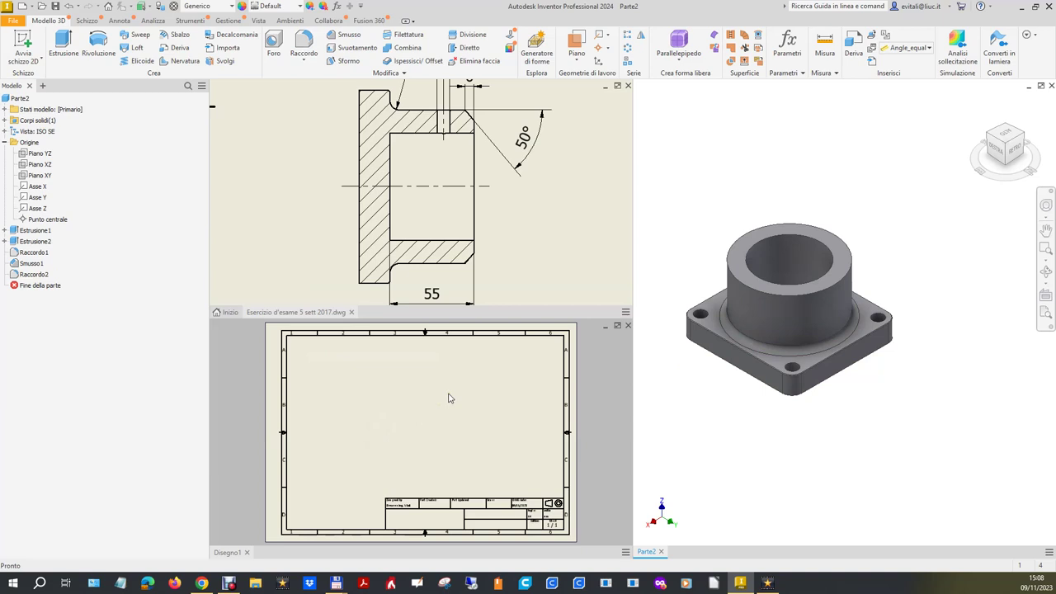
pyautogui.scroll(-3, 508, 197)
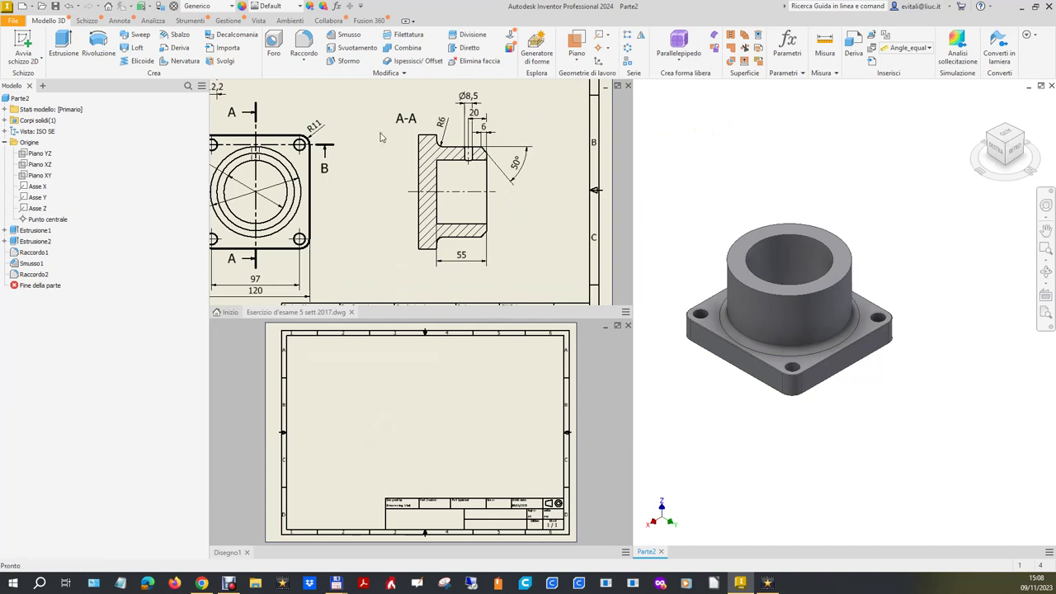
pyautogui.scroll(-3, 382, 137)
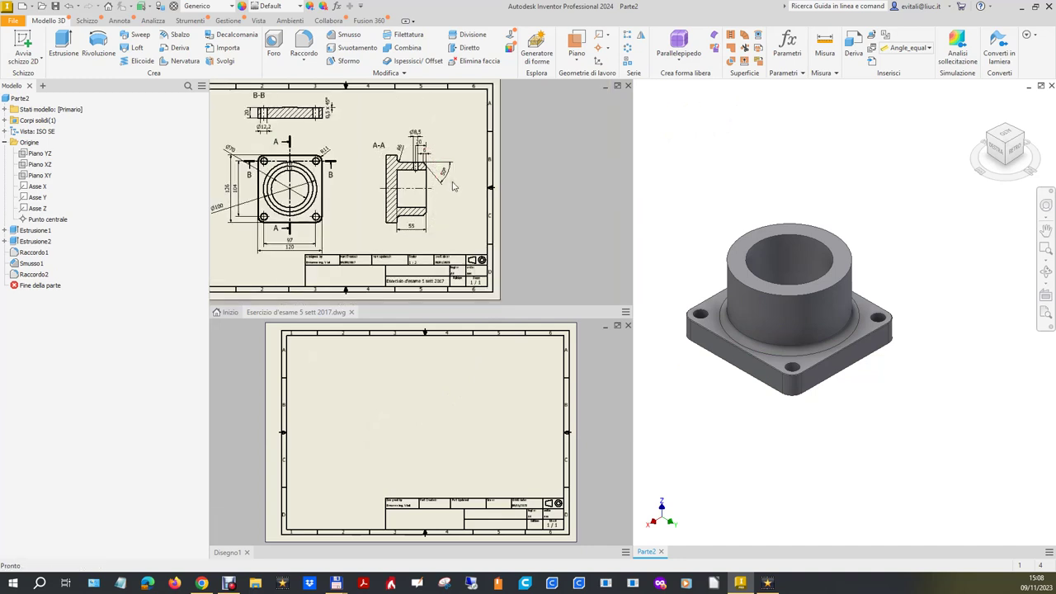
# Step: Set up a distance-and-angle chamfer with distance 6 and angle 50°
pyautogui.click(342, 35)
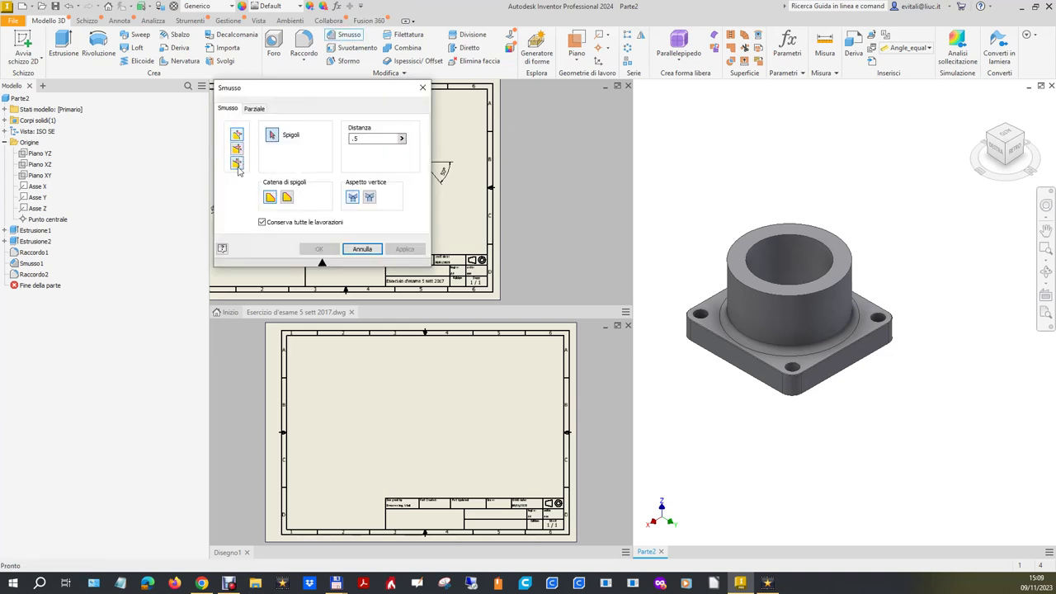
pyautogui.click(237, 148)
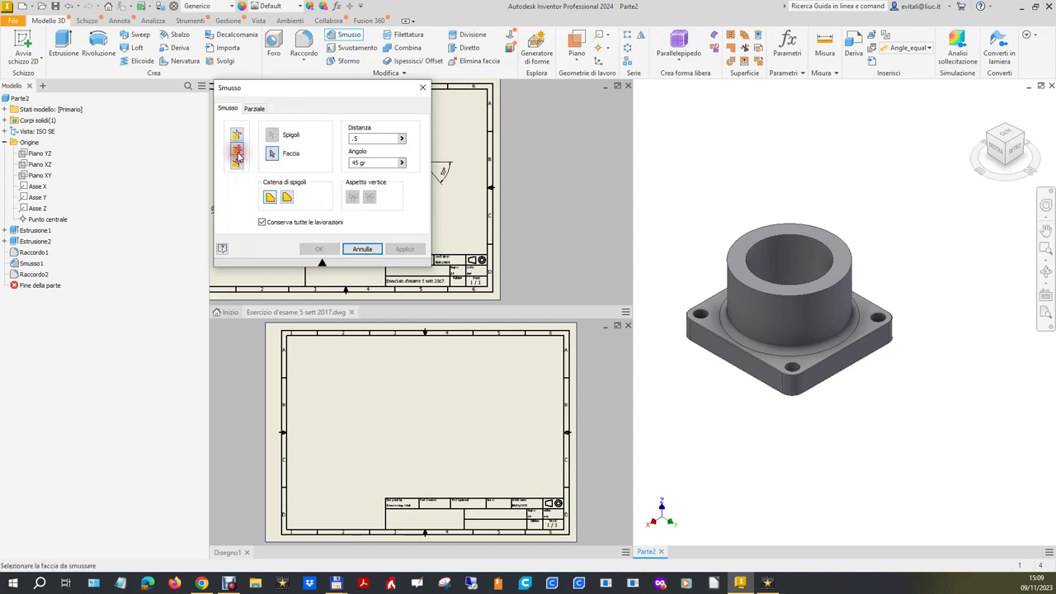
pyautogui.doubleClick(368, 138)
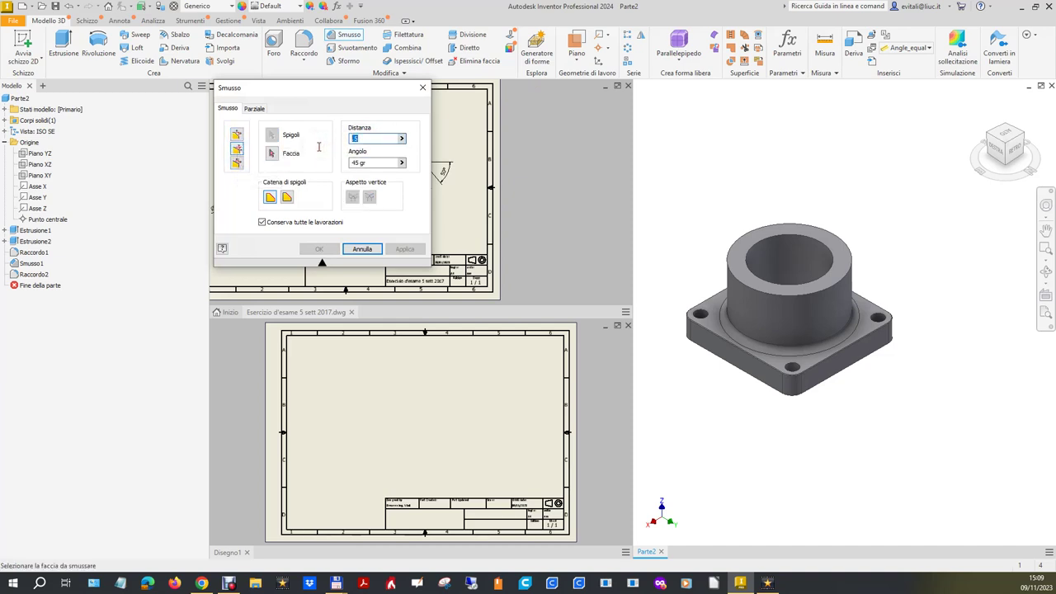
pyautogui.write('6')
pyautogui.click(358, 162)
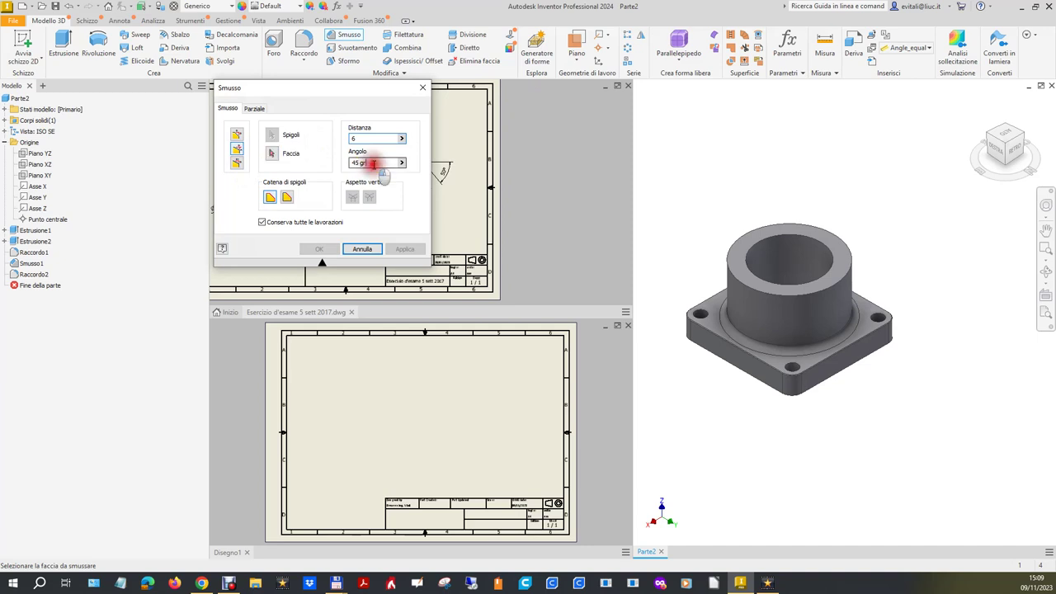
pyautogui.write('0')
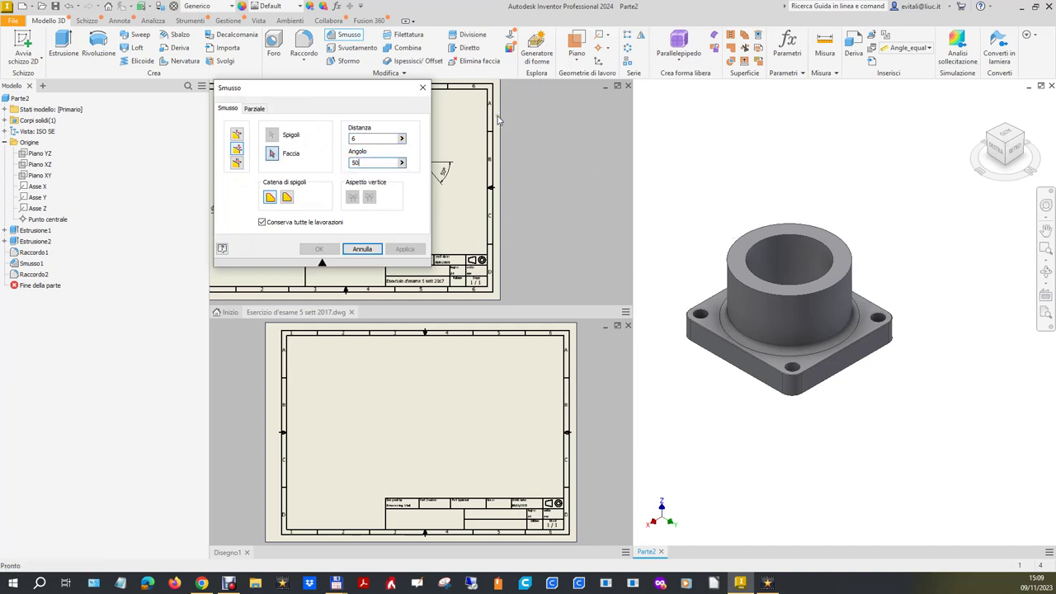
pyautogui.moveTo(395, 87); pyautogui.dragTo(361, 244)
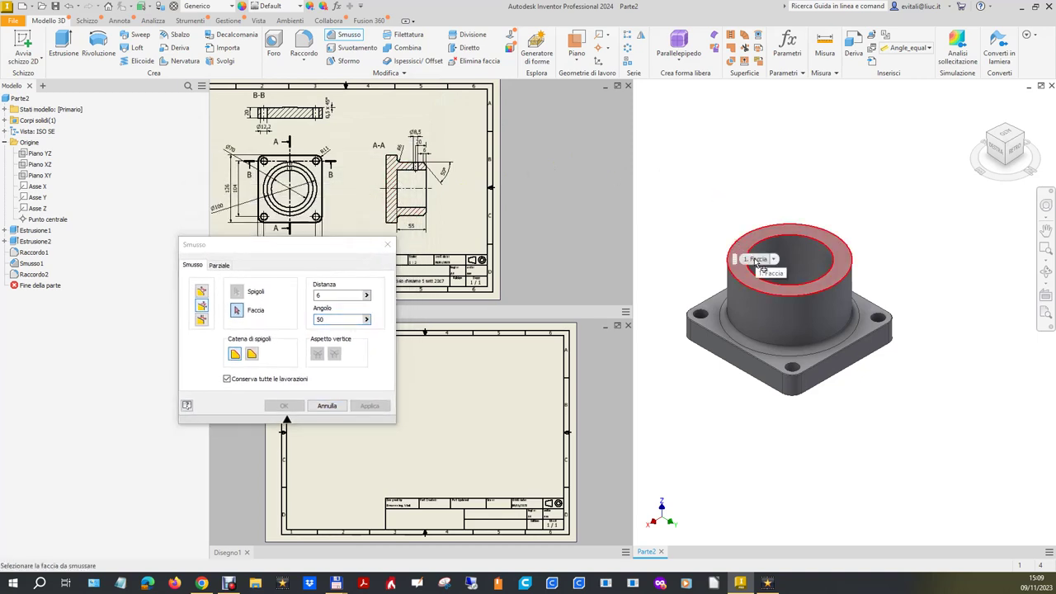
# Step: Apply it to the boss's outer top edge, referencing the boss top face
pyautogui.click(737, 245)
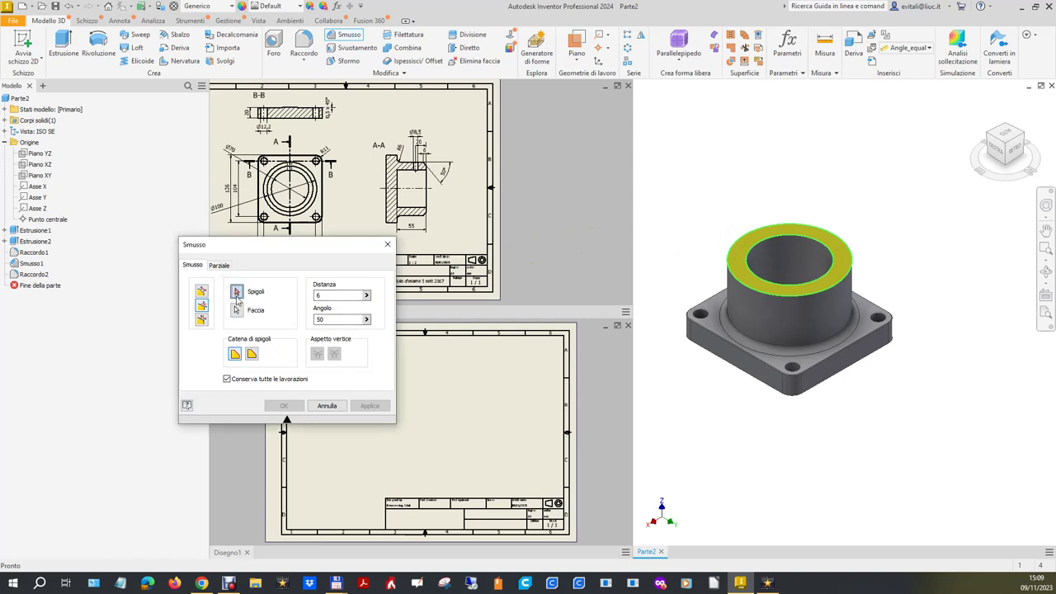
pyautogui.click(237, 310)
pyautogui.click(734, 246)
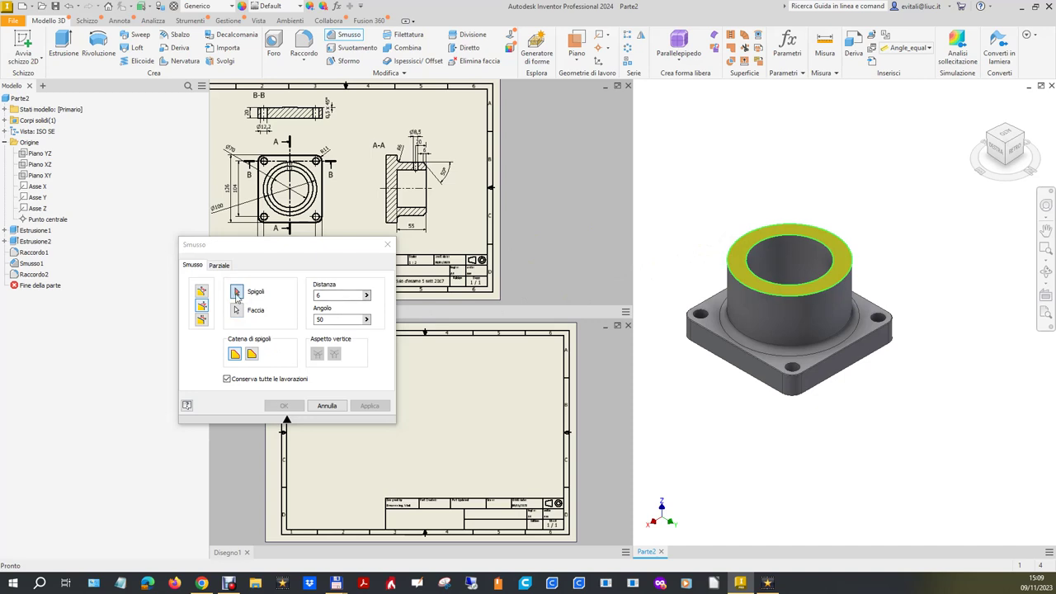
pyautogui.click(237, 293)
pyautogui.click(727, 273)
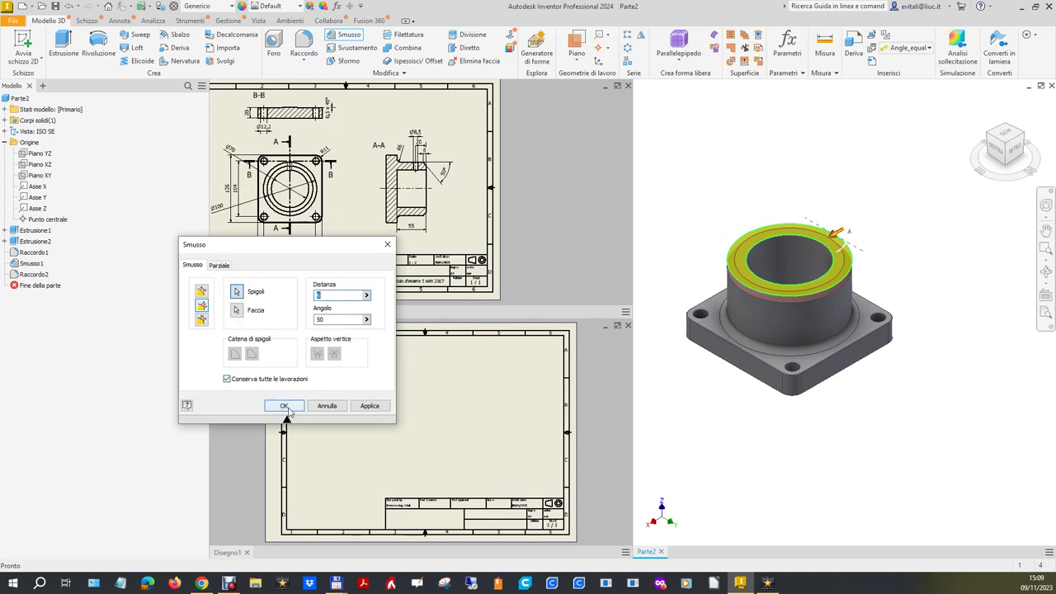
pyautogui.click(284, 406)
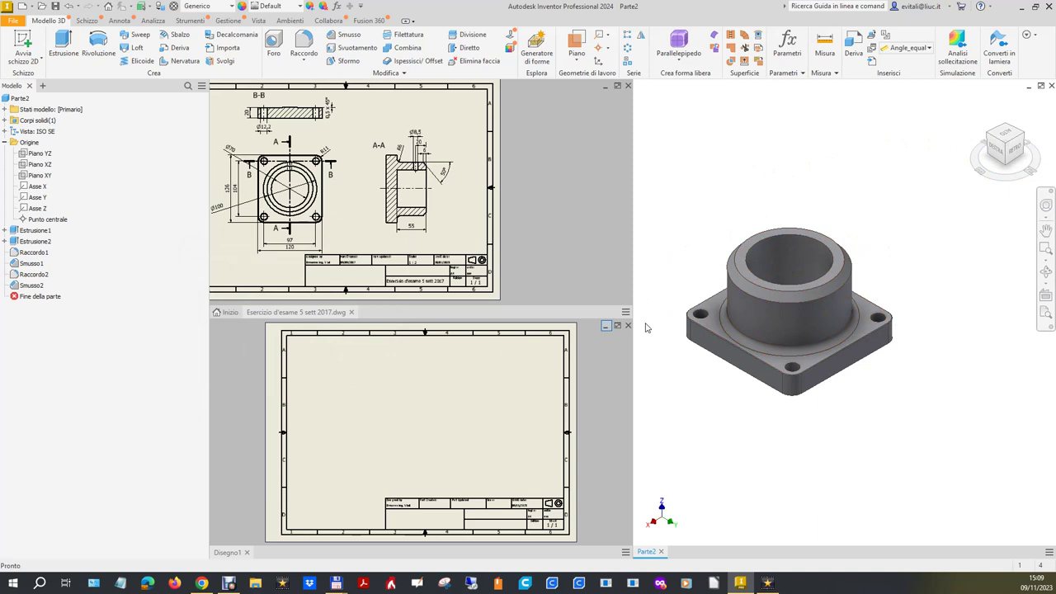
# Step: Make Piano XZ visible and start a new 2D sketch on it
pyautogui.moveTo(289, 193); pyautogui.dragTo(289, 188)
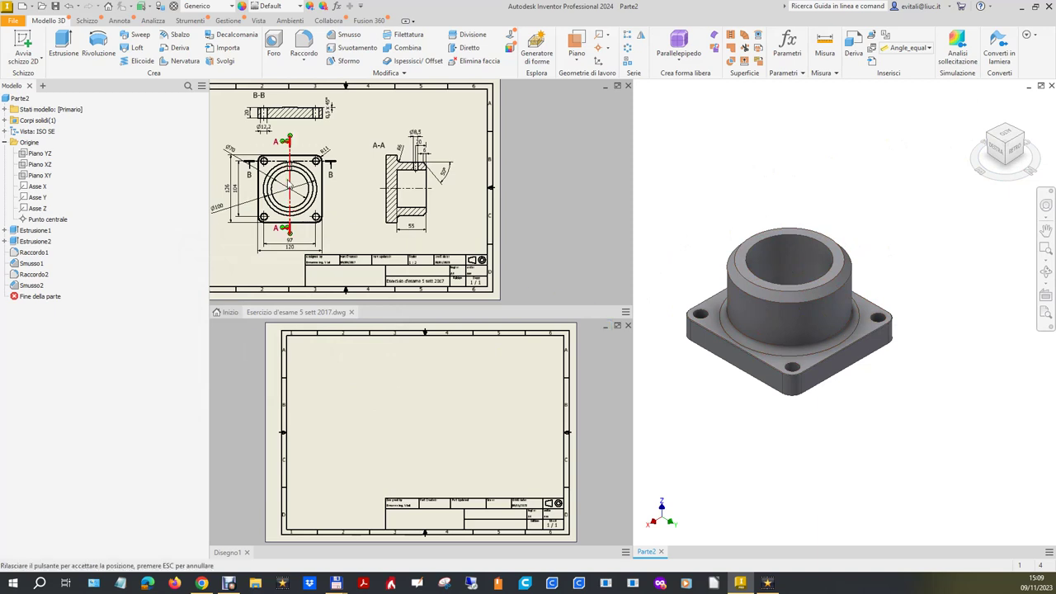
pyautogui.moveTo(288, 181); pyautogui.dragTo(288, 182)
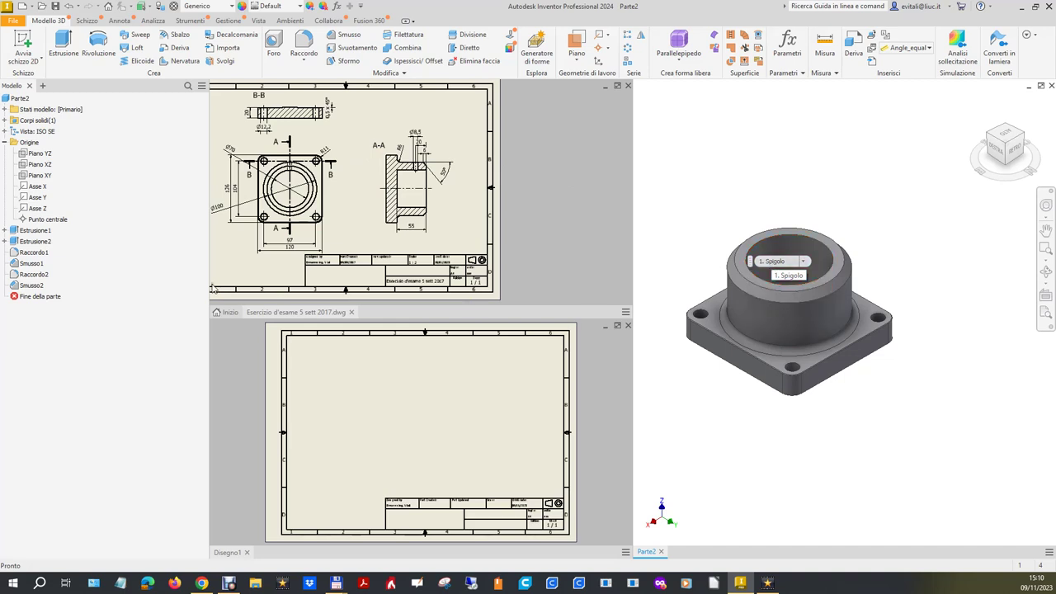
pyautogui.click(51, 166)
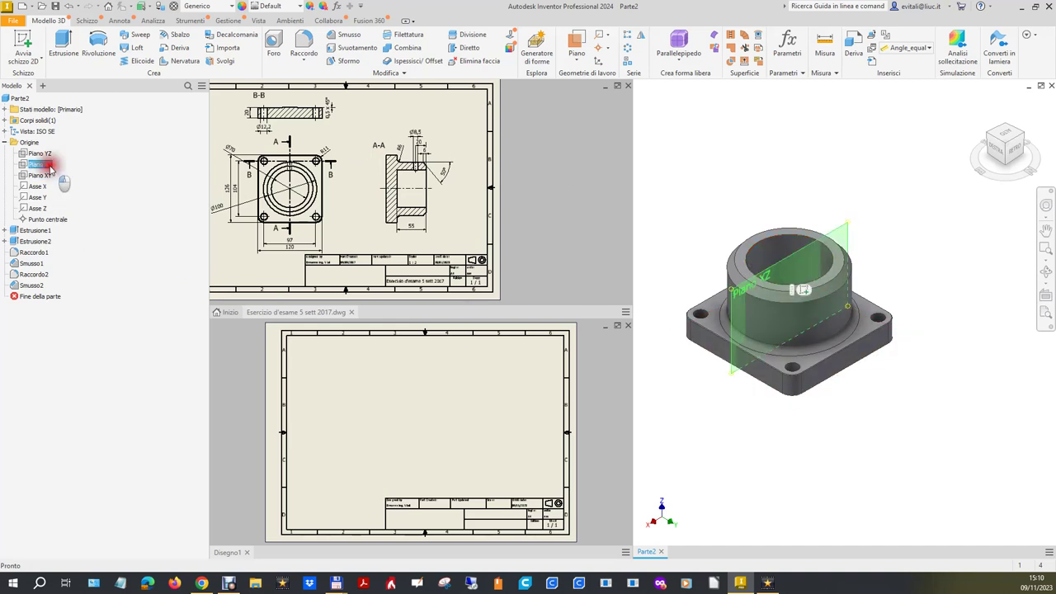
pyautogui.rightClick(49, 166)
pyautogui.click(74, 234)
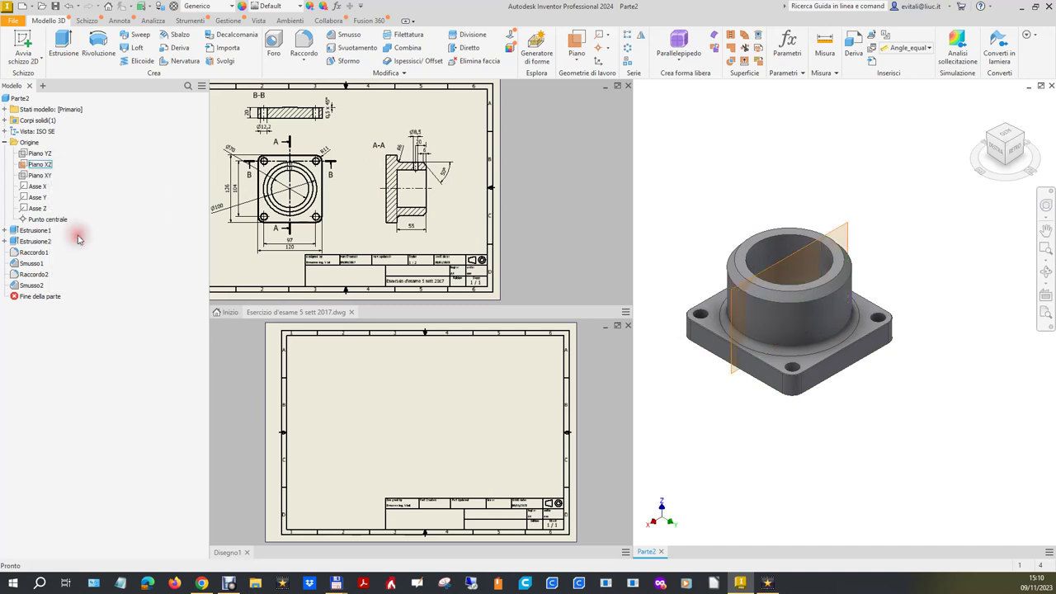
pyautogui.click(35, 39)
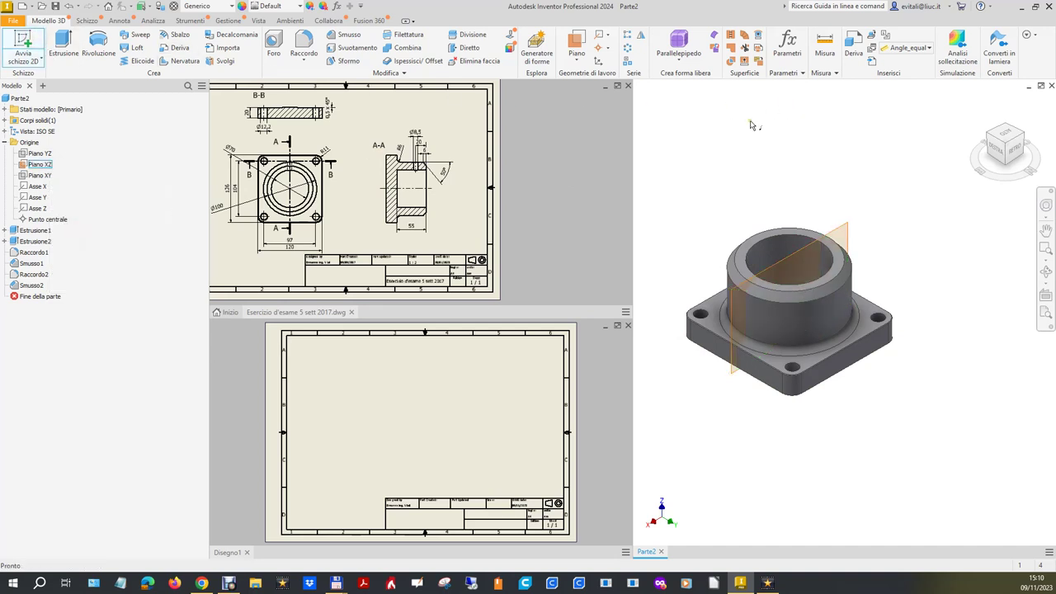
pyautogui.click(839, 232)
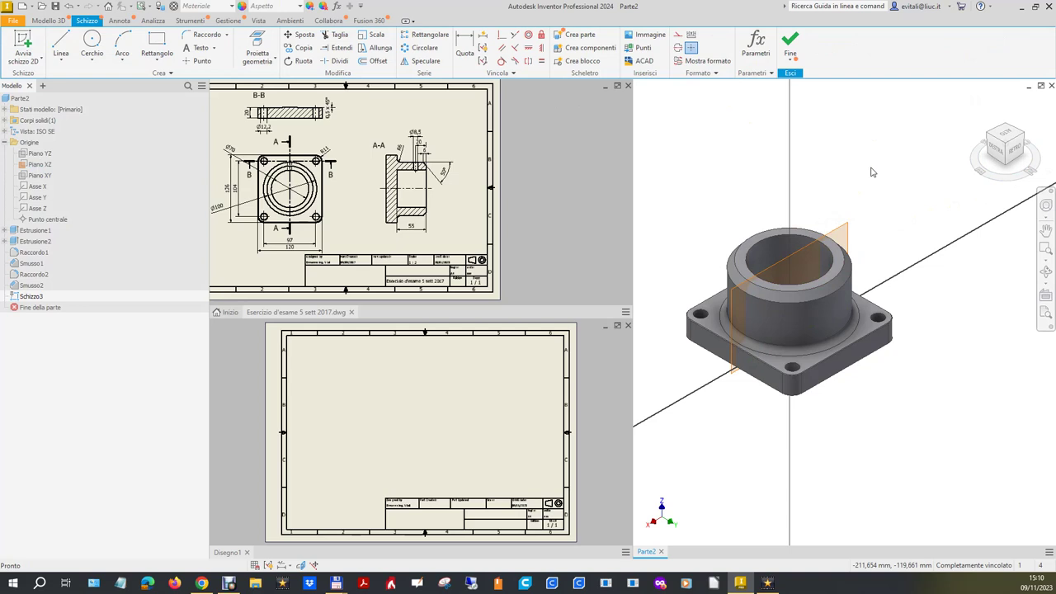
# Step: Slice the graphics at the XZ plane and sketch a small circle on it
pyautogui.click(302, 565)
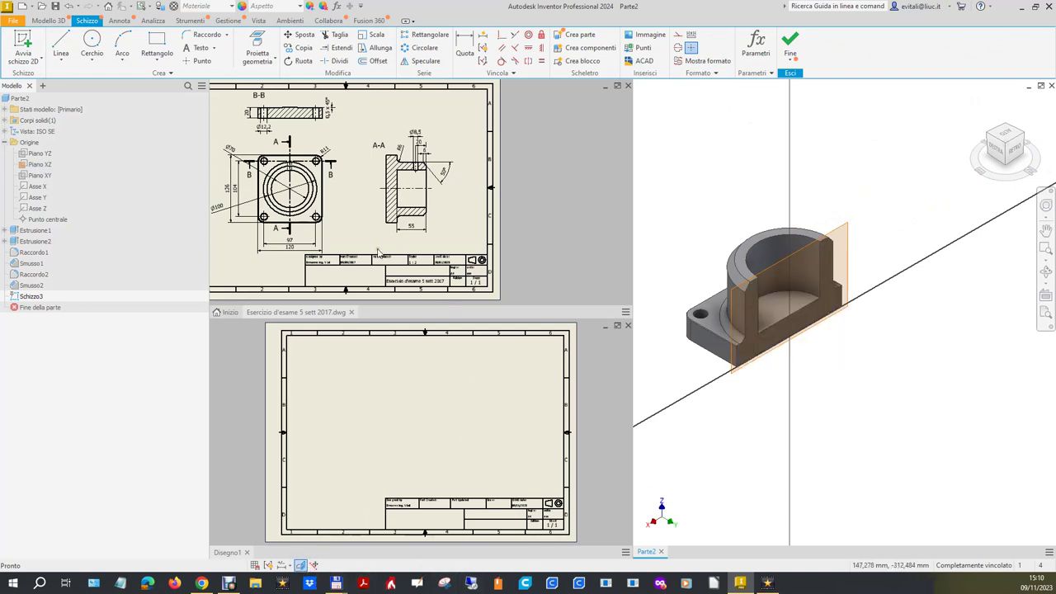
pyautogui.click(94, 41)
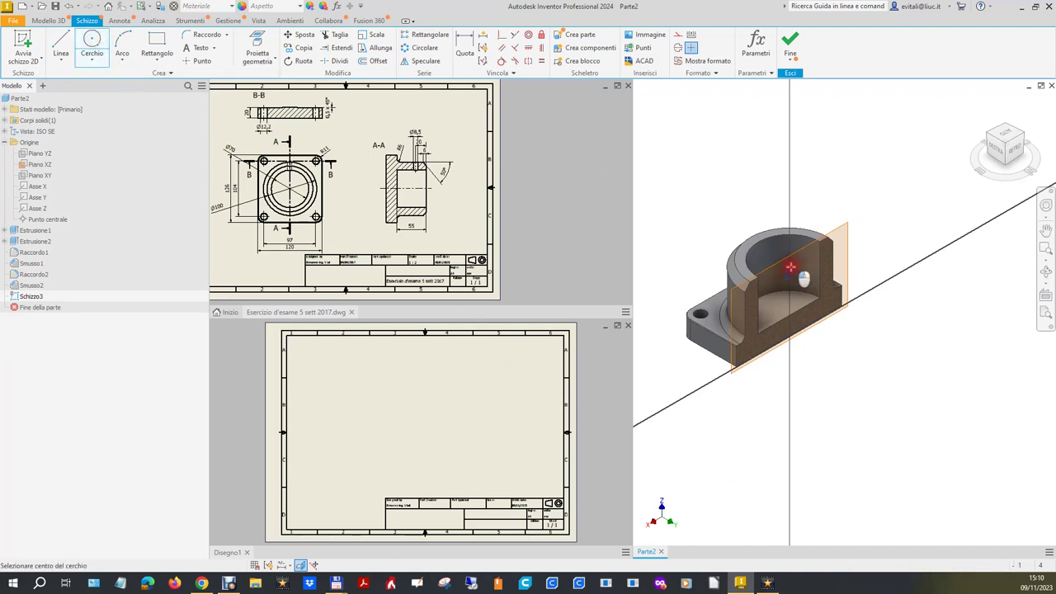
pyautogui.scroll(3, 431, 154)
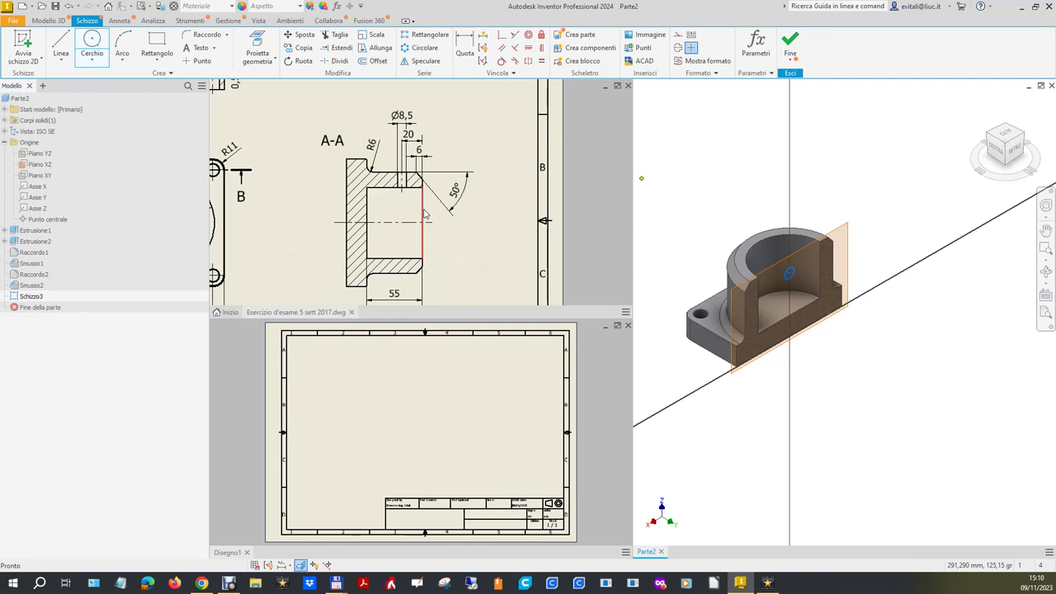
pyautogui.moveTo(493, 212); pyautogui.dragTo(632, 216, button='middle')
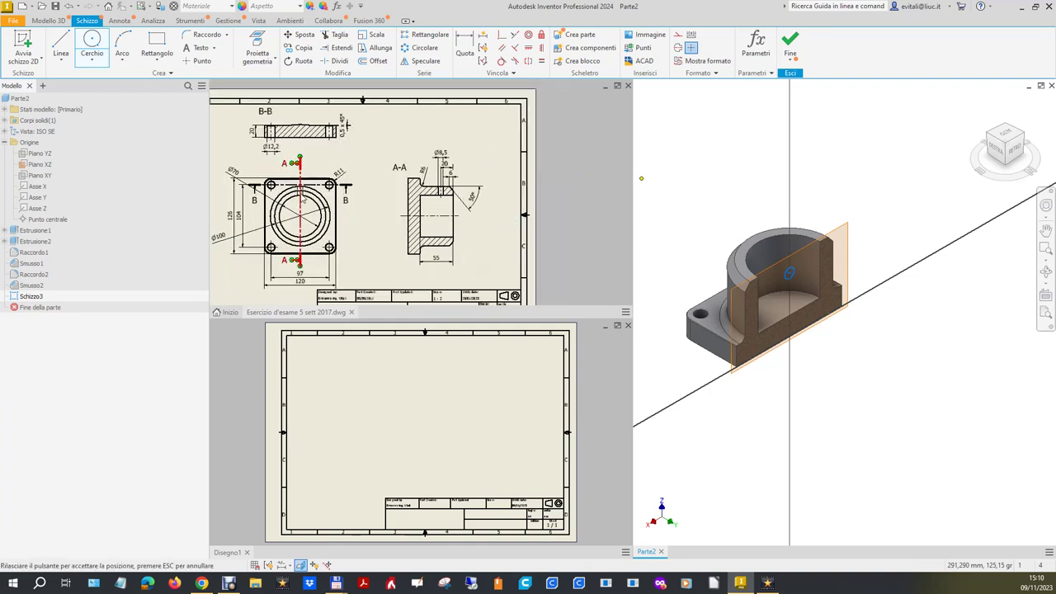
pyautogui.scroll(-3, 301, 195)
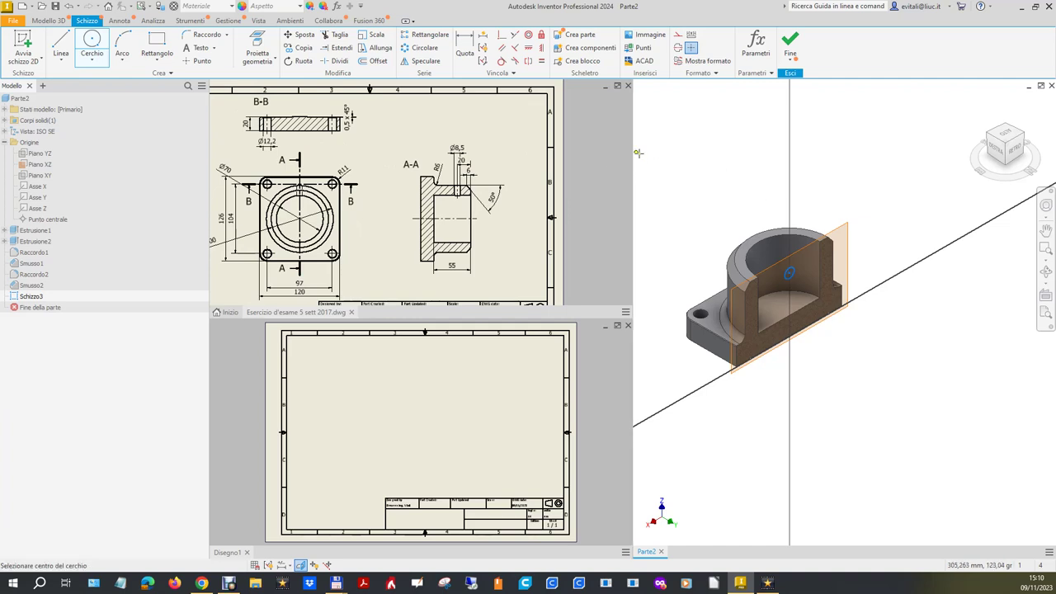
# Step: Dimension the circle at 8,5 diameter and 20 below the boss top
pyautogui.click(465, 45)
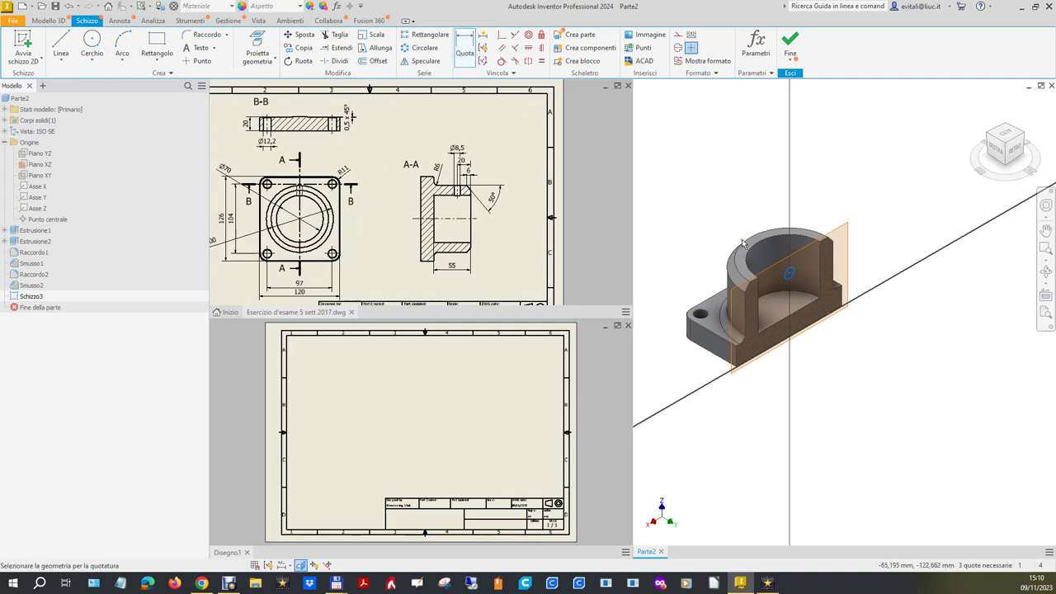
pyautogui.click(790, 274)
pyautogui.click(817, 204)
pyautogui.write('8,5')
pyautogui.press('Return')
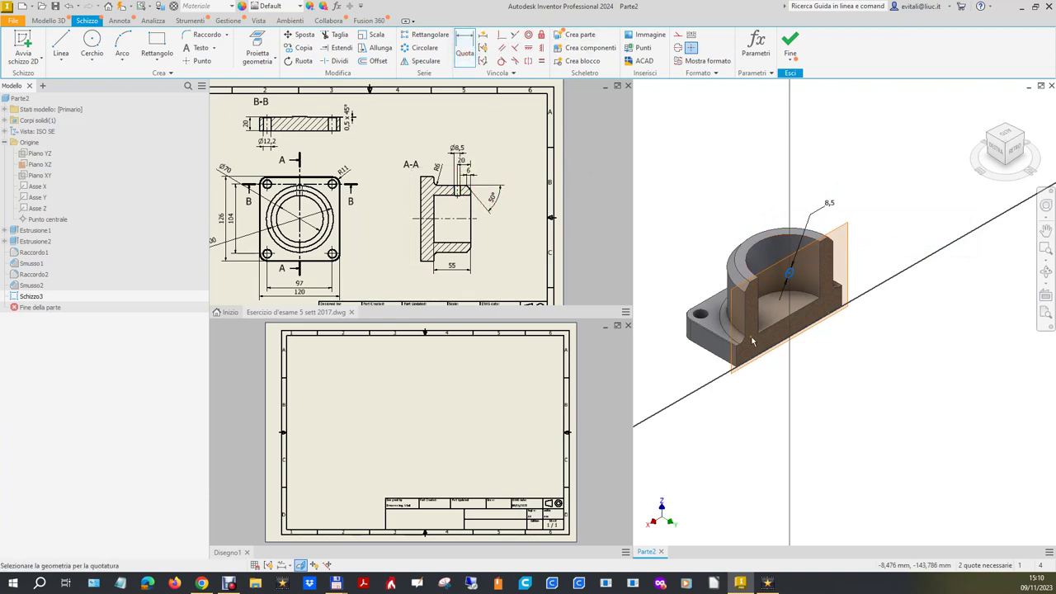
pyautogui.scroll(-3, 785, 306)
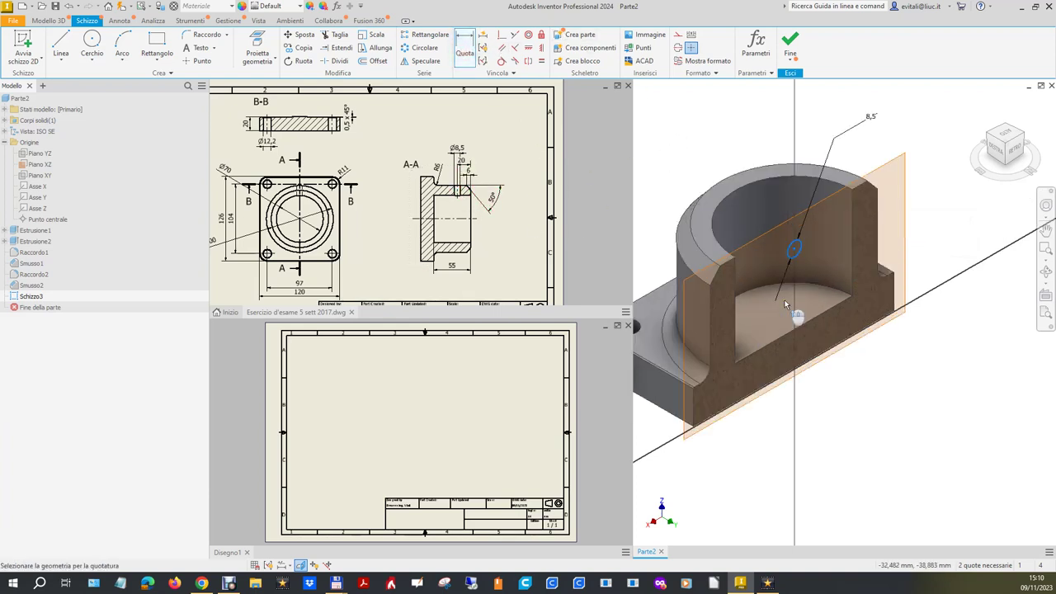
pyautogui.click(792, 251)
pyautogui.click(742, 192)
pyautogui.click(930, 122)
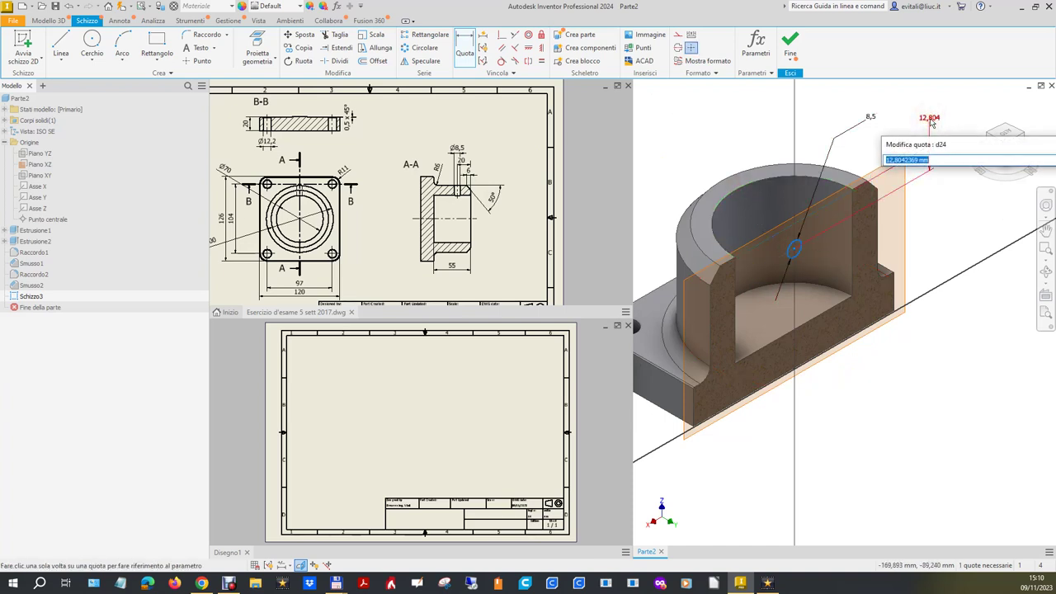
pyautogui.write('20')
pyautogui.press('Return')
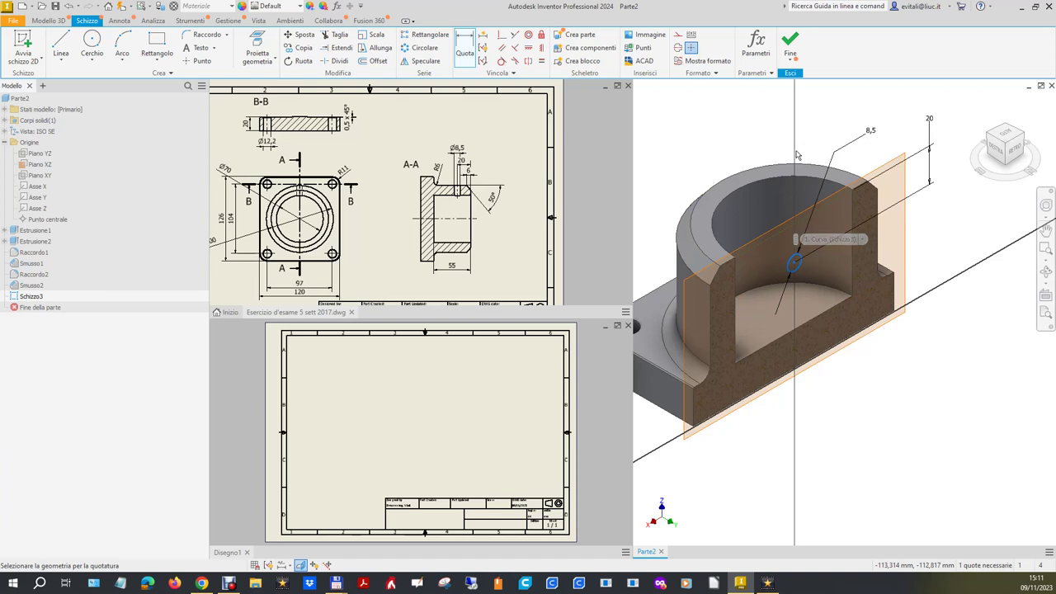
# Step: Constrain the circle to the Z axis and finish the sketch
pyautogui.click(503, 35)
pyautogui.click(795, 264)
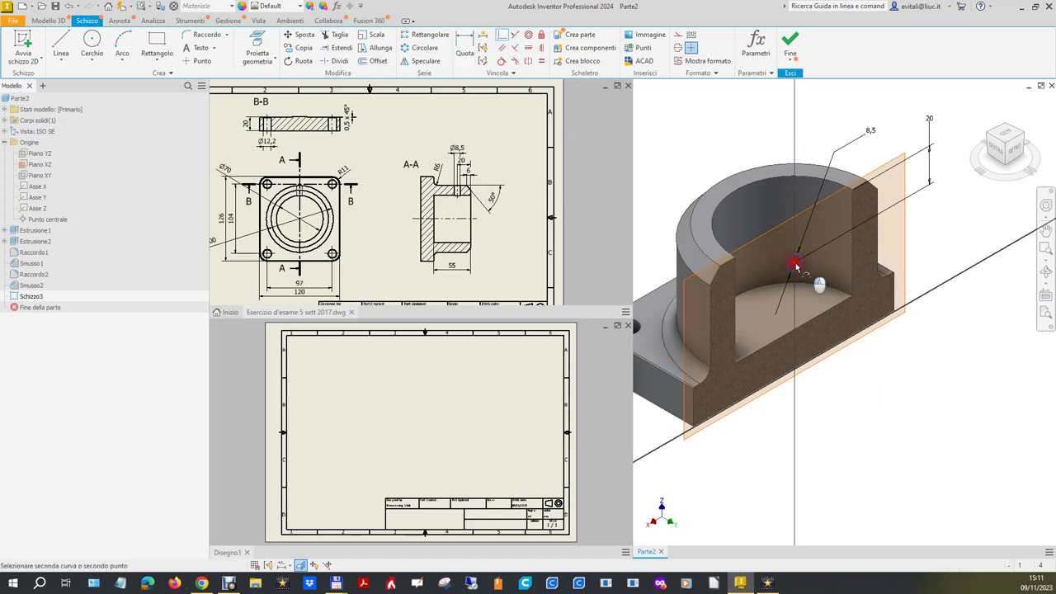
pyautogui.click(43, 209)
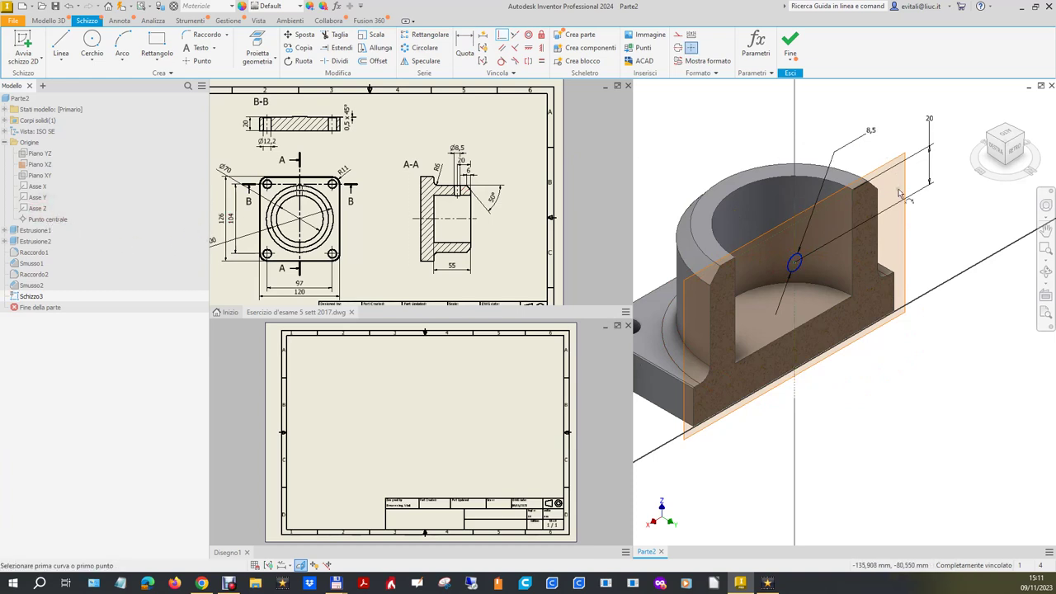
pyautogui.click(790, 48)
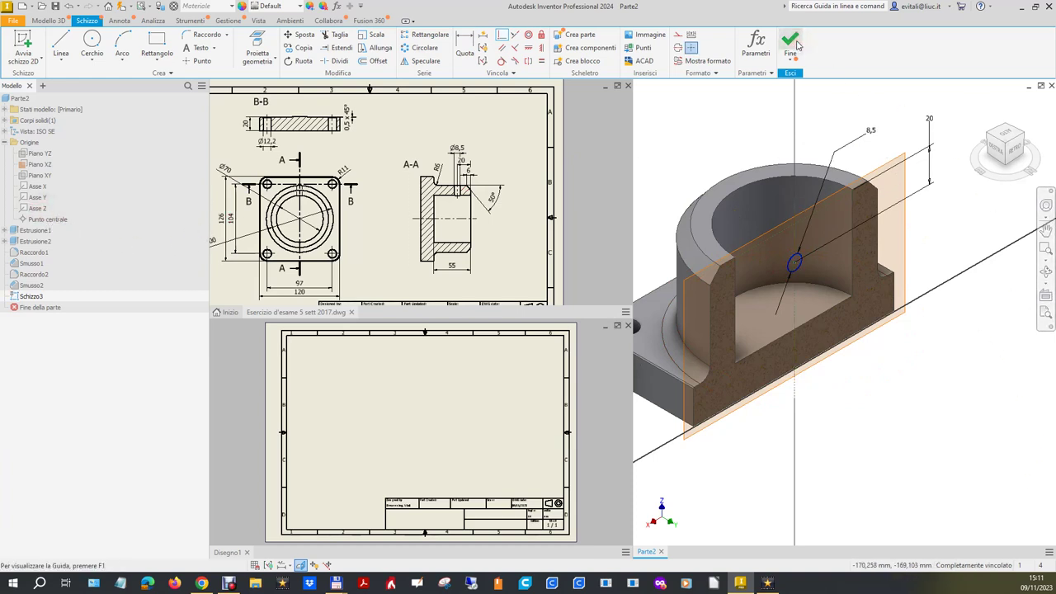
# Step: Extrude the 8,5 circle as a reversed cut up to the boss's outer cylindrical face
pyautogui.click(64, 48)
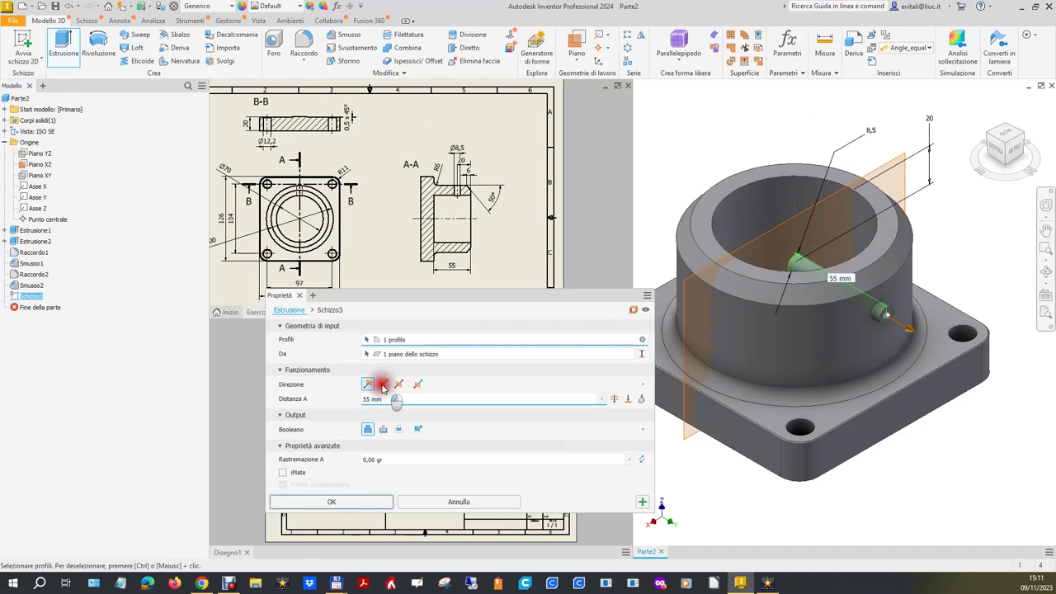
pyautogui.click(383, 386)
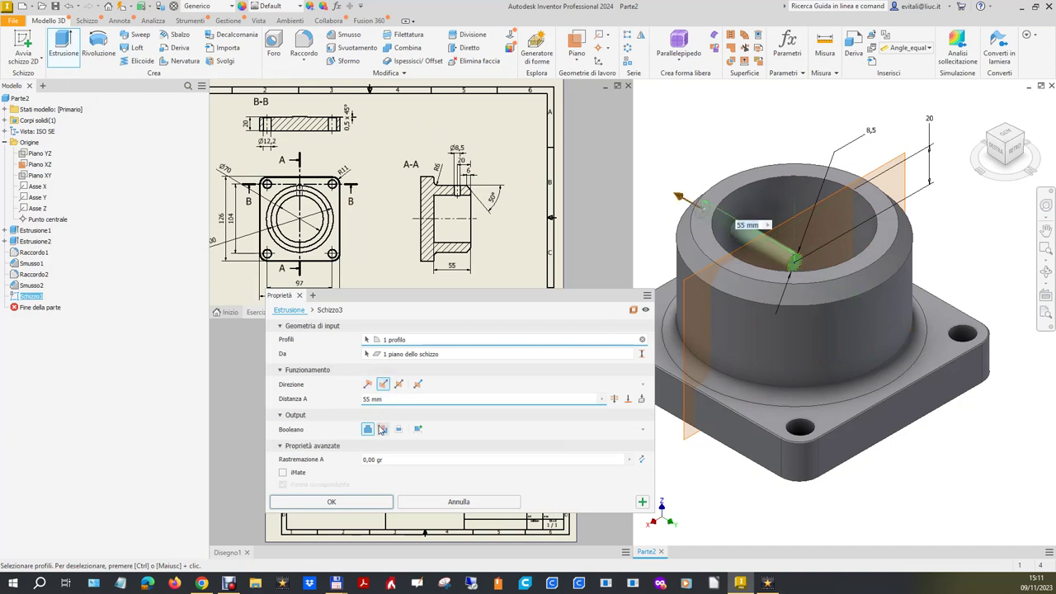
pyautogui.click(382, 429)
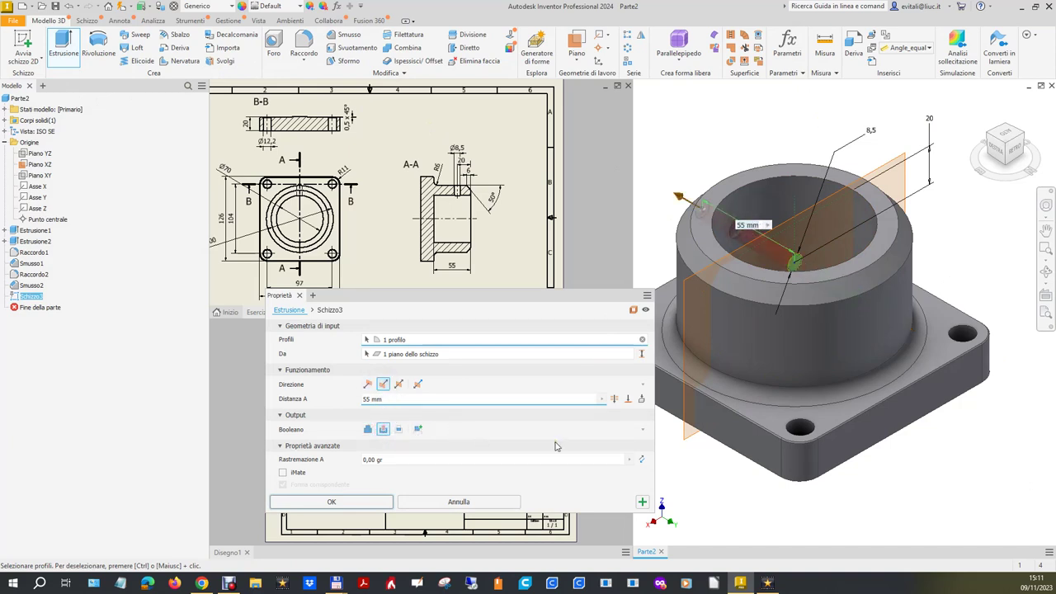
pyautogui.click(990, 133)
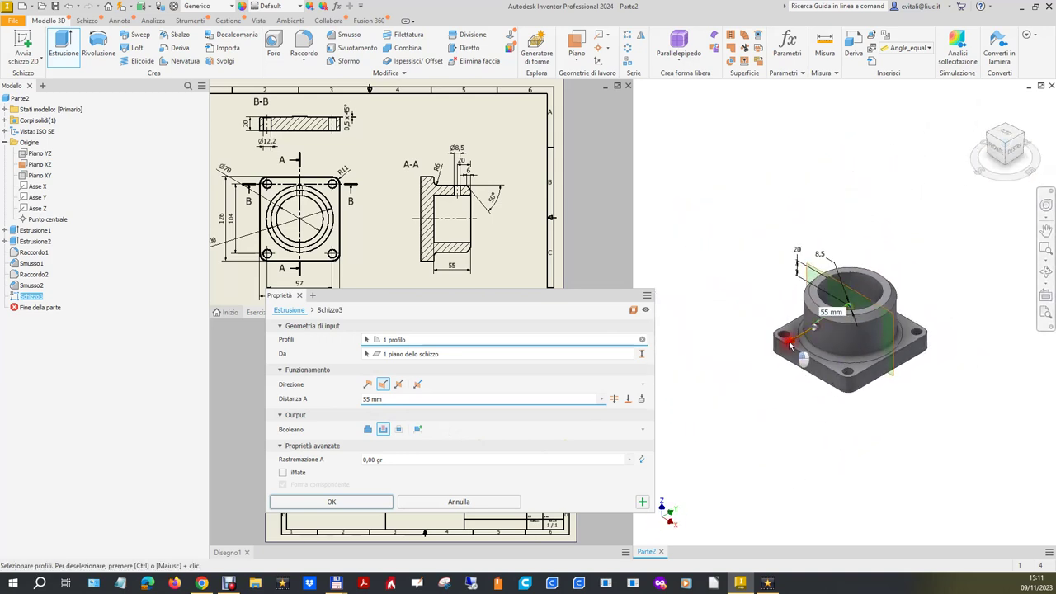
pyautogui.moveTo(789, 345); pyautogui.dragTo(730, 378)
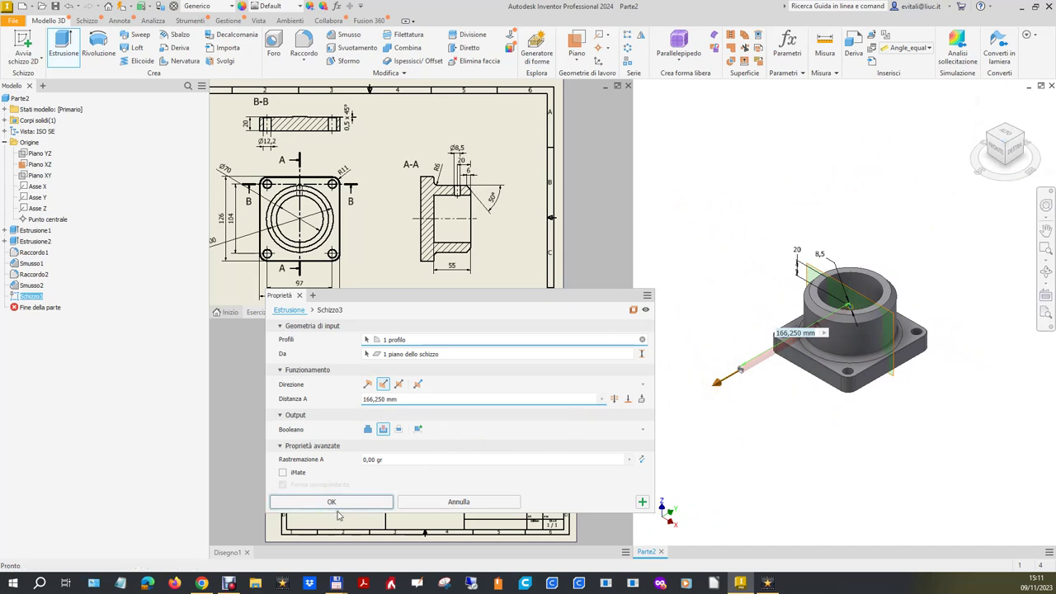
pyautogui.click(628, 401)
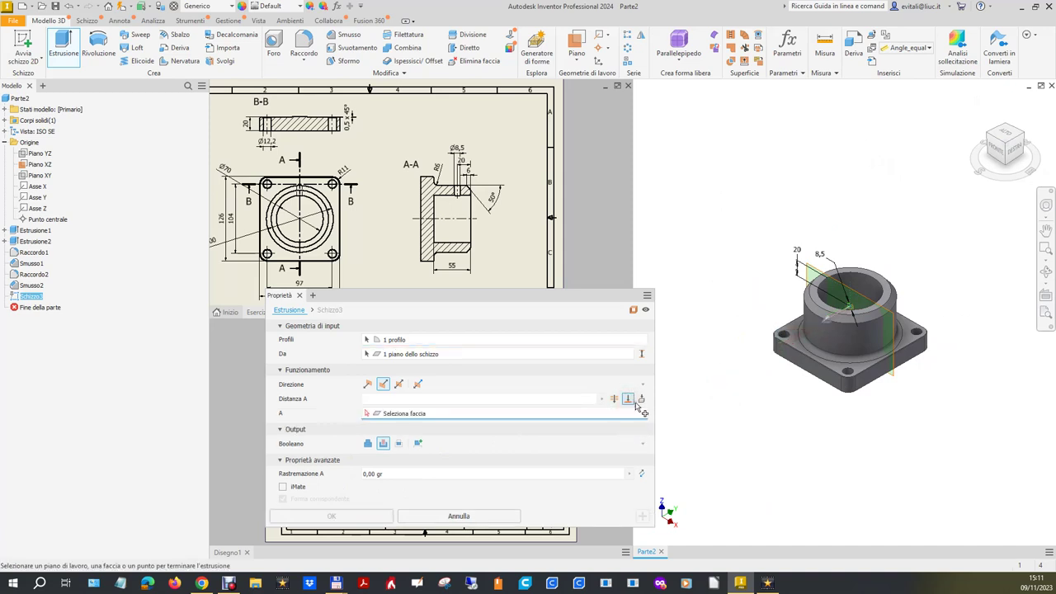
pyautogui.click(821, 347)
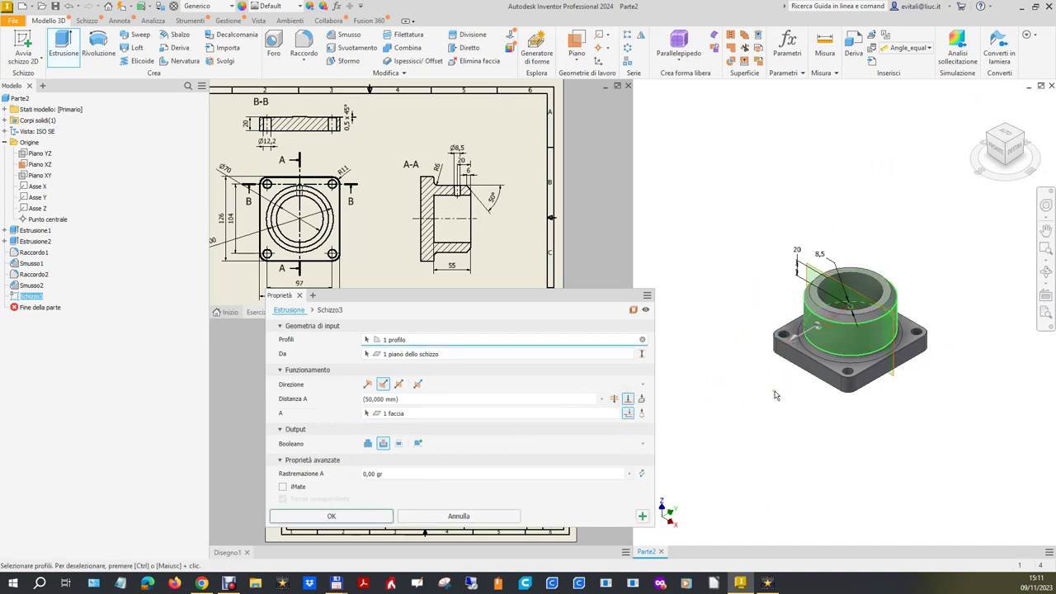
pyautogui.click(372, 516)
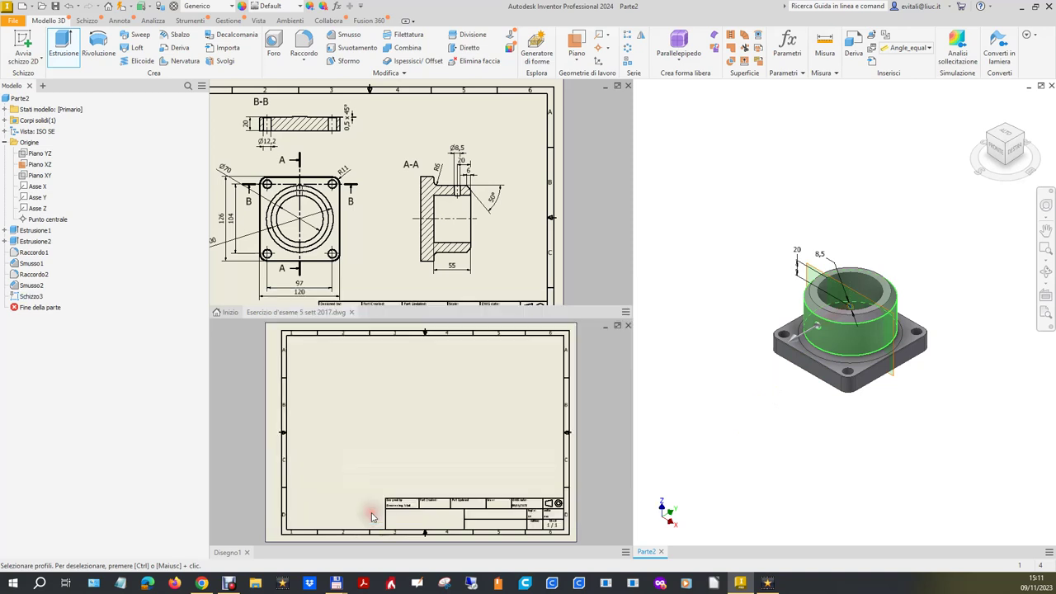
# Step: Turn the view toward the right side and hide the XZ work plane
pyautogui.click(977, 102)
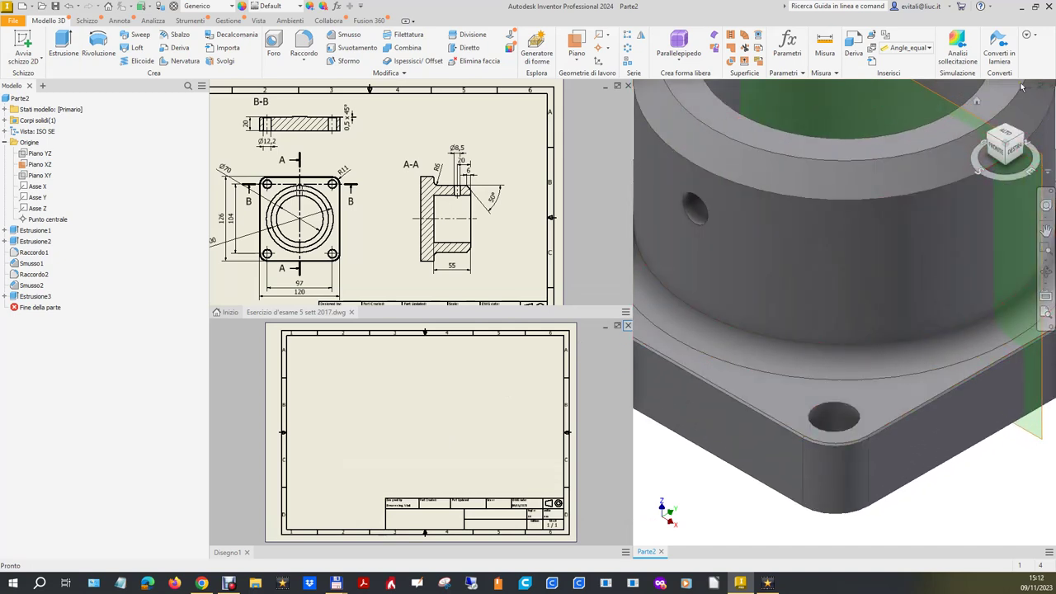
pyautogui.rightClick(978, 102)
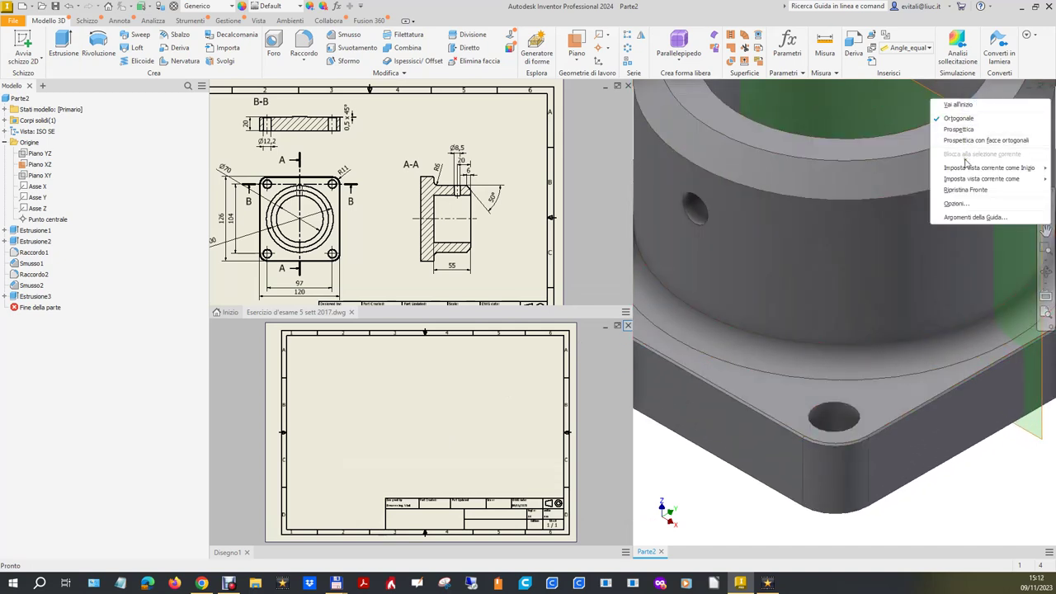
pyautogui.scroll(-5, 949, 496)
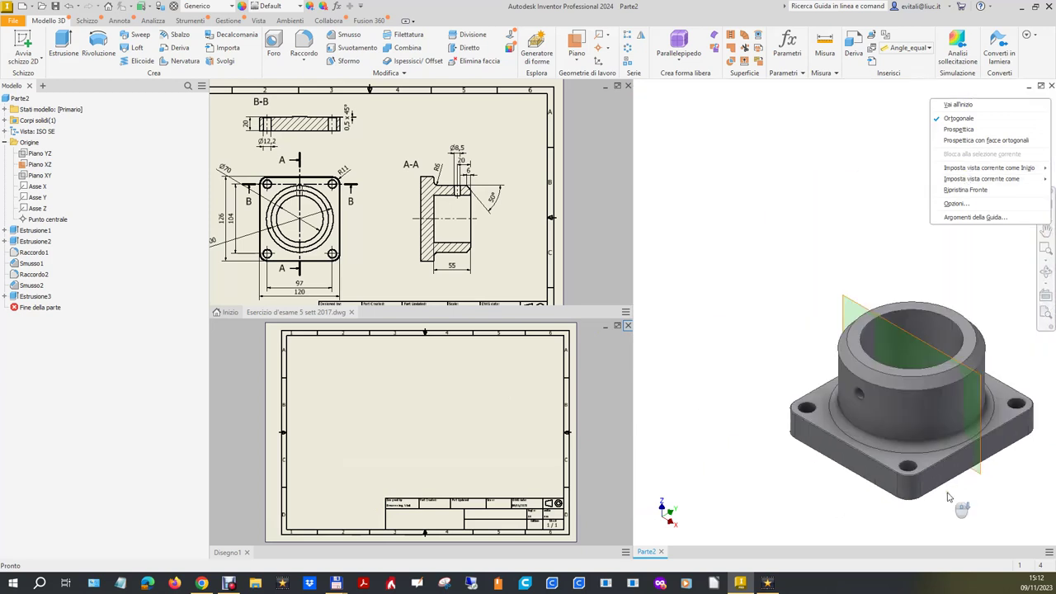
pyautogui.click(955, 270)
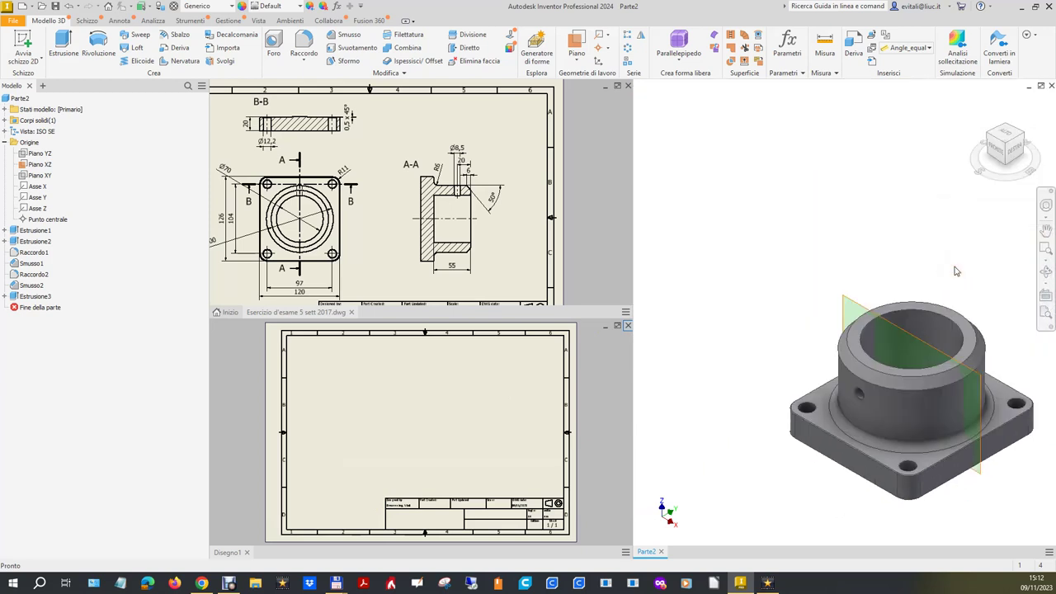
pyautogui.click(1023, 141)
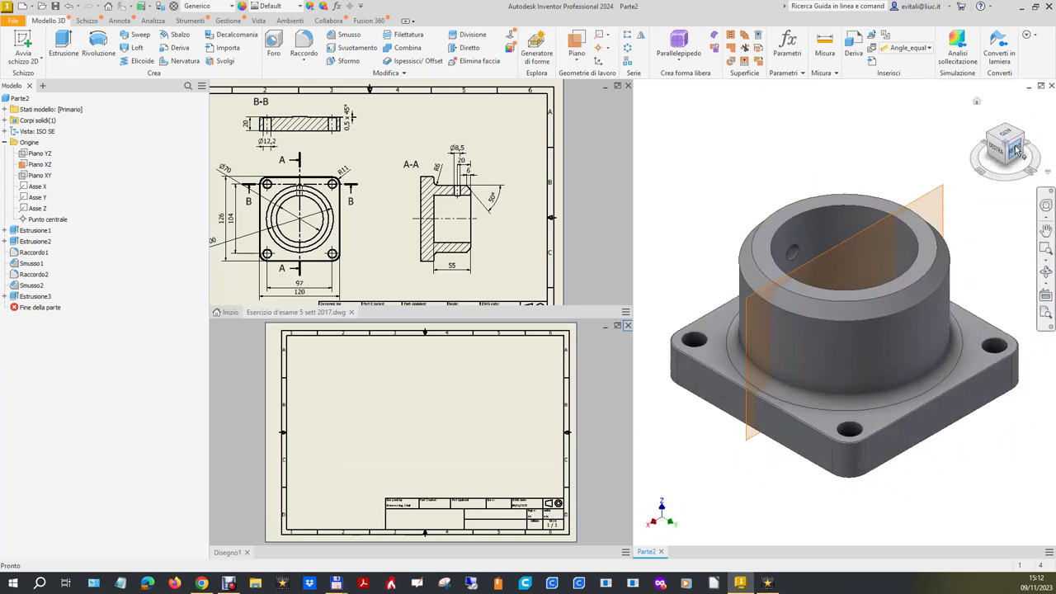
pyautogui.rightClick(982, 108)
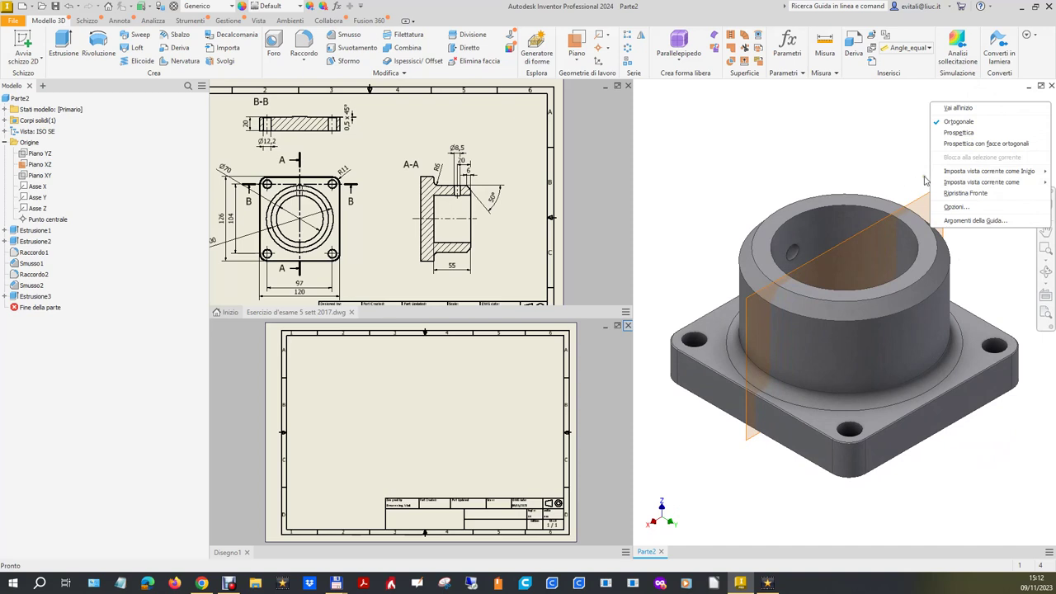
pyautogui.click(892, 182)
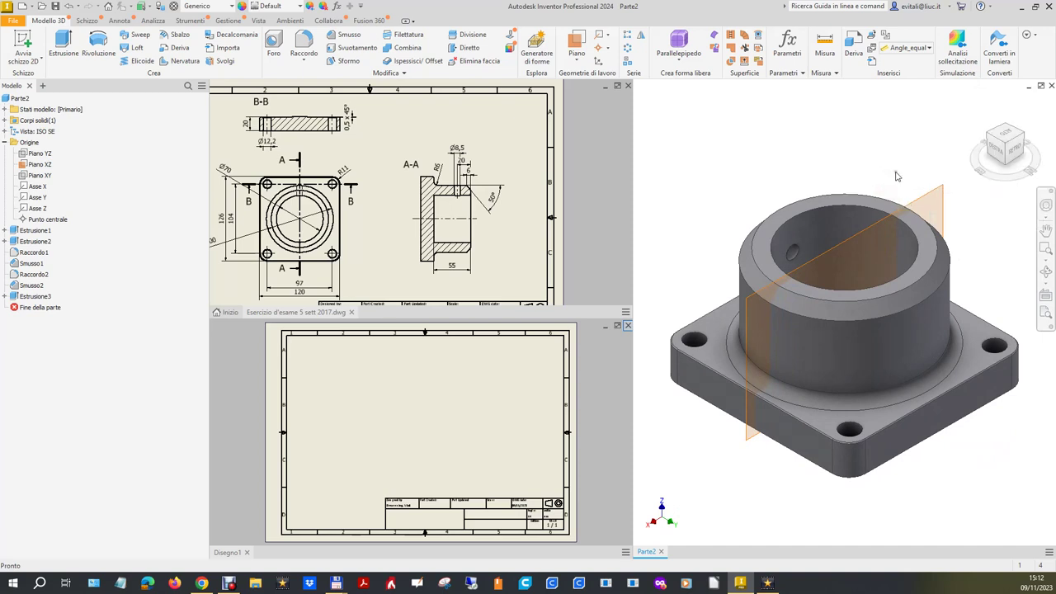
pyautogui.rightClick(40, 164)
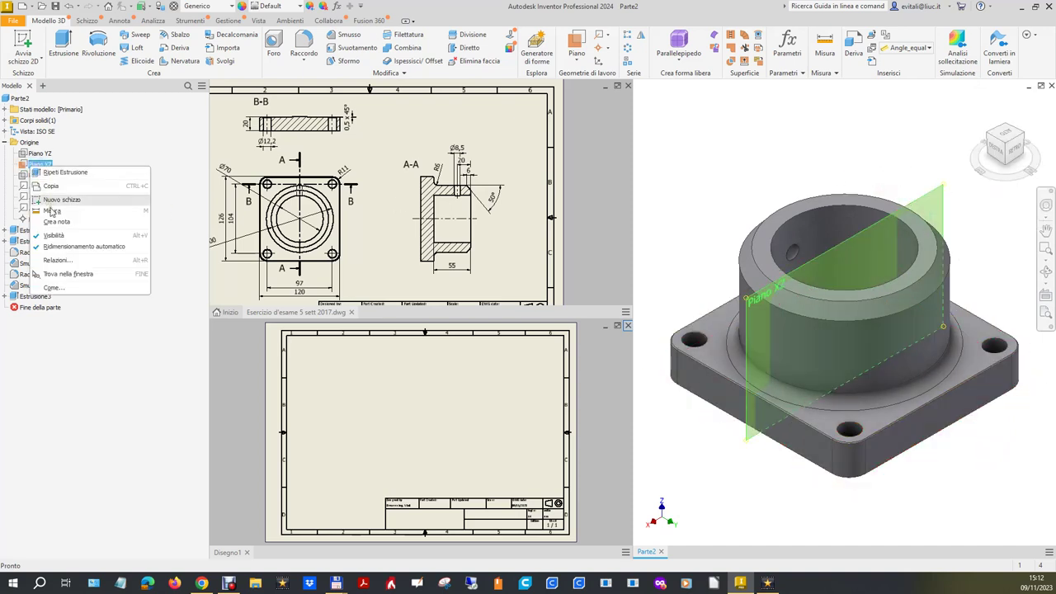
pyautogui.click(54, 236)
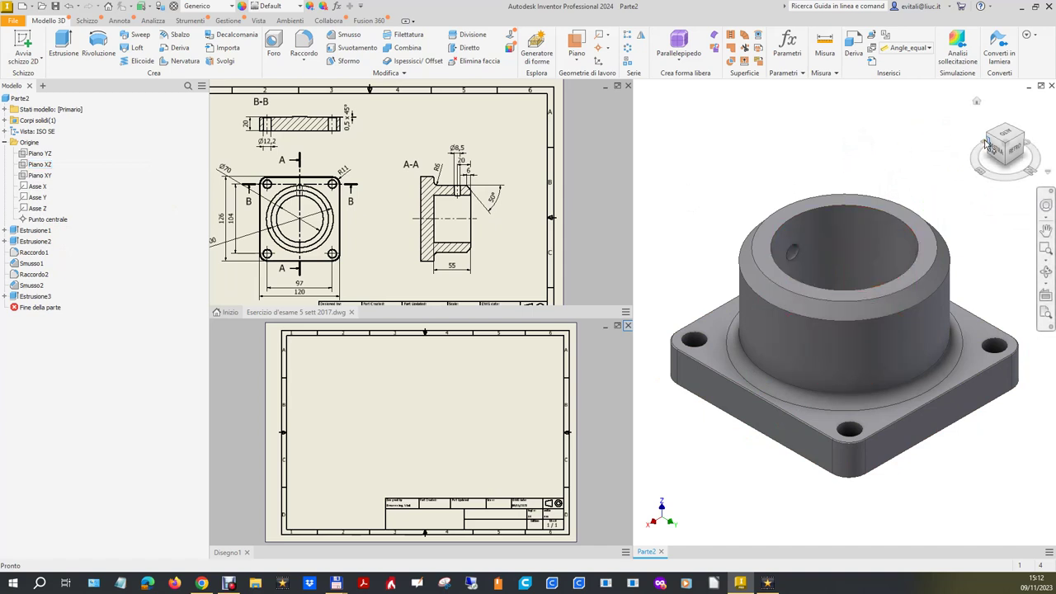
# Step: Free-orbit the part to inspect its top and underside, then end orbiting
pyautogui.click(1046, 274)
pyautogui.moveTo(892, 300); pyautogui.dragTo(893, 391)
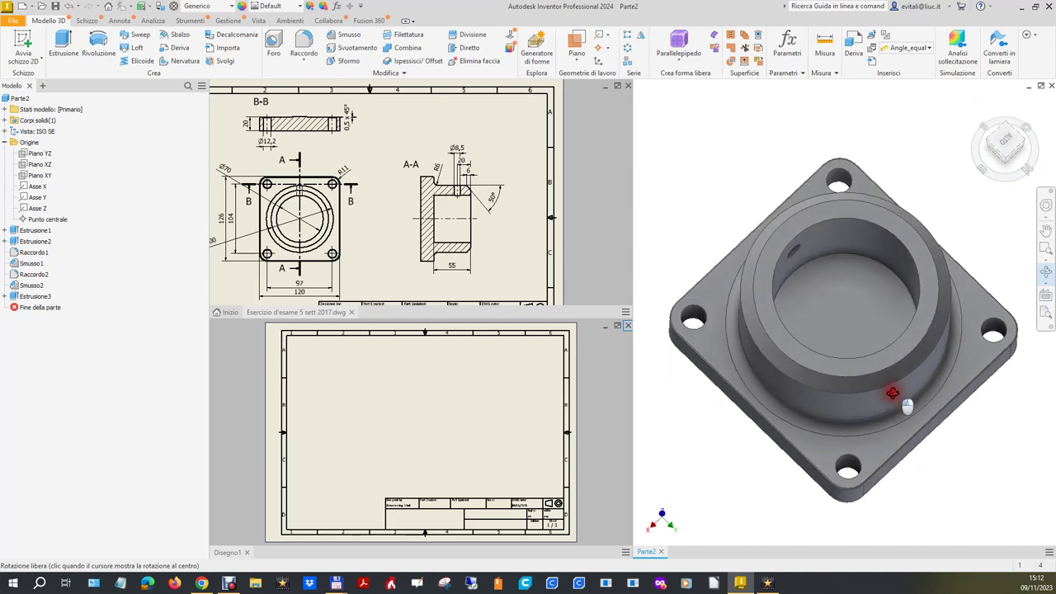
pyautogui.moveTo(896, 348)
pyautogui.mouseDown()
pyautogui.moveTo(898, 230)
pyautogui.moveTo(886, 240)
pyautogui.moveTo(902, 354)
pyautogui.moveTo(891, 389)
pyautogui.mouseUp()
pyautogui.moveTo(993, 91); pyautogui.dragTo(926, 122)
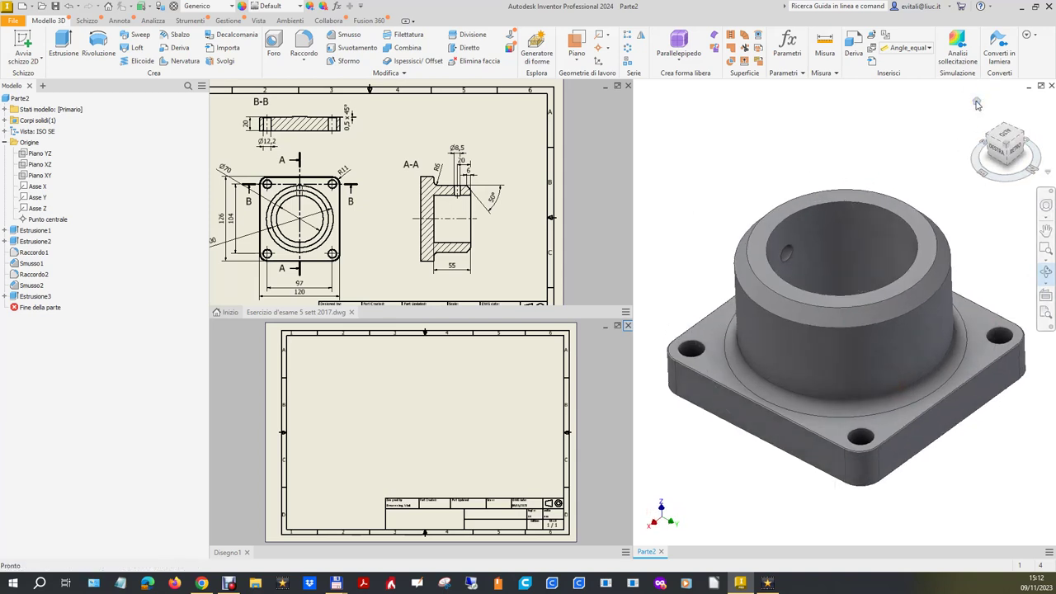
pyautogui.rightClick(925, 122)
pyautogui.click(960, 113)
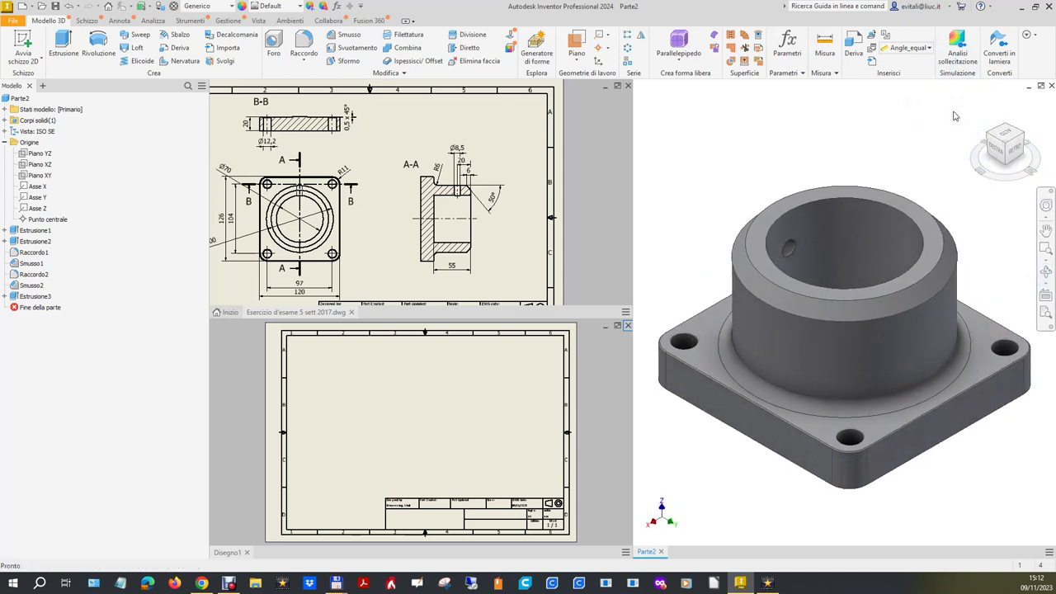
# Step: Save the part as 'Esercizio d'esame 5 sett 2017Filmato.ipt' beside the original exam file
pyautogui.click(8, 22)
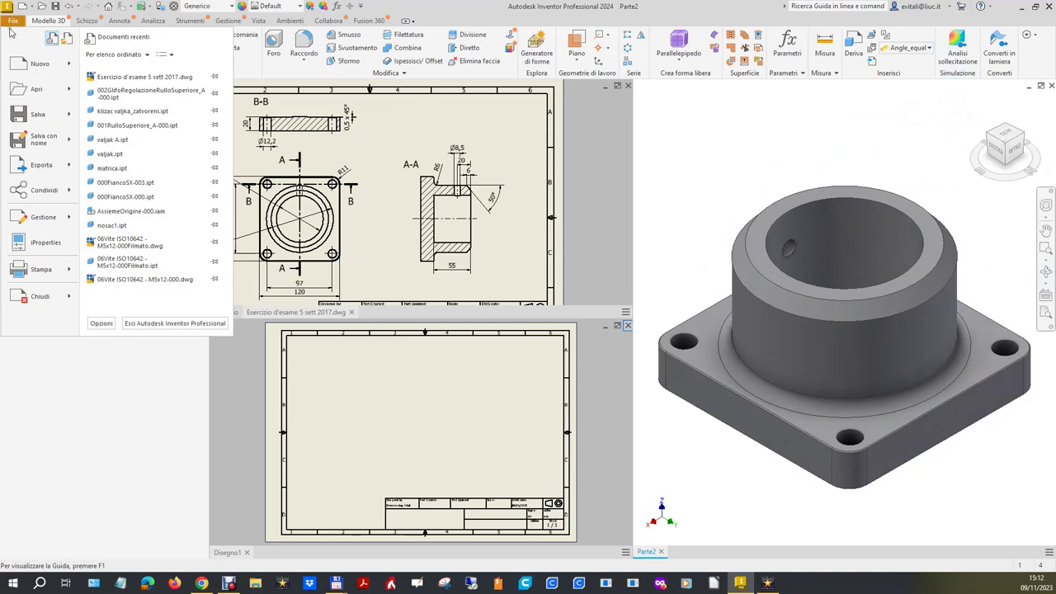
pyautogui.click(49, 144)
pyautogui.click(50, 144)
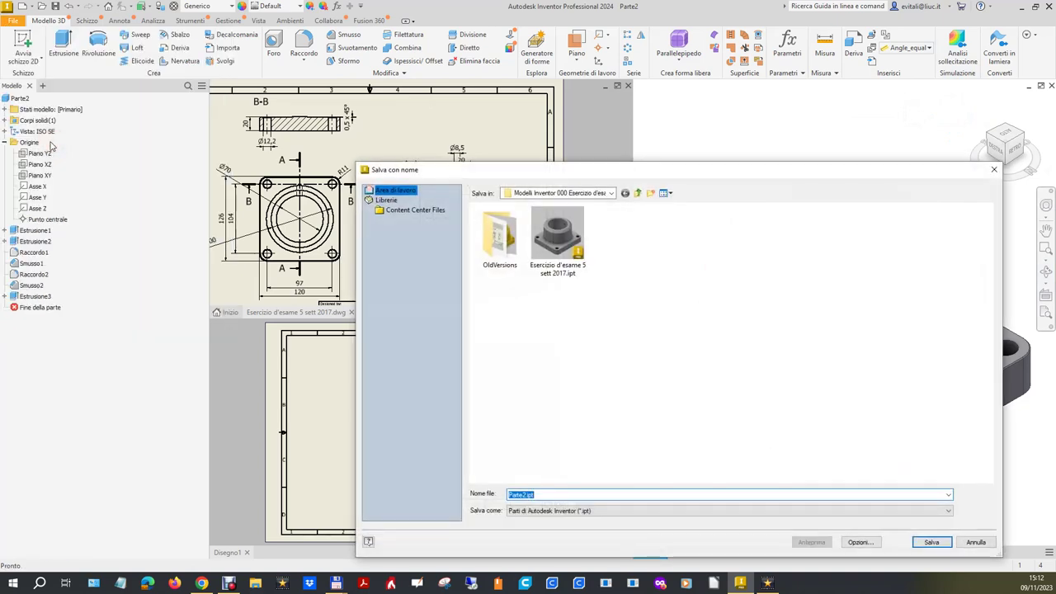
pyautogui.click(552, 240)
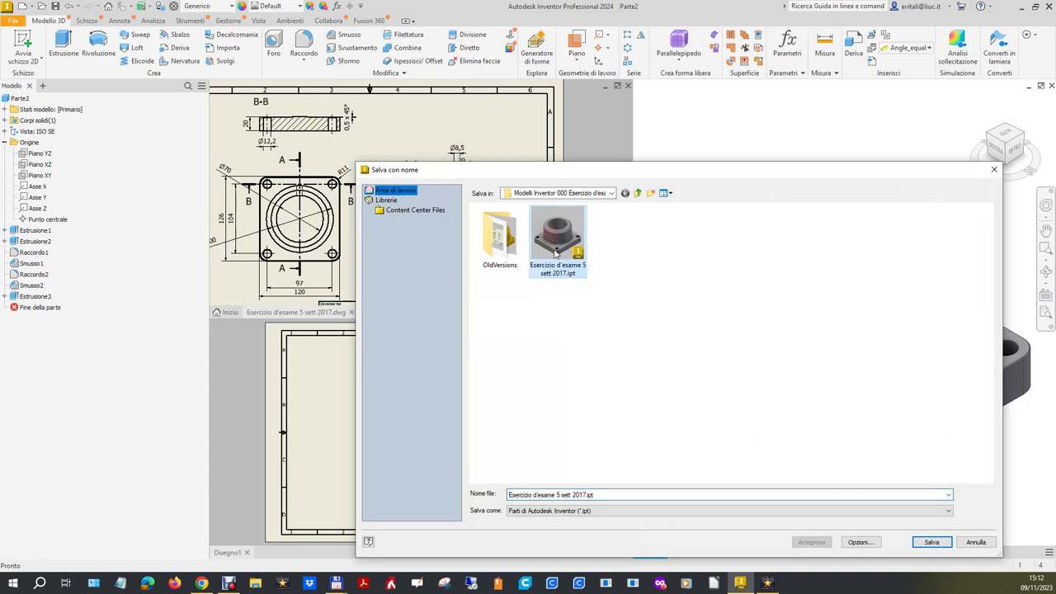
pyautogui.doubleClick(588, 494)
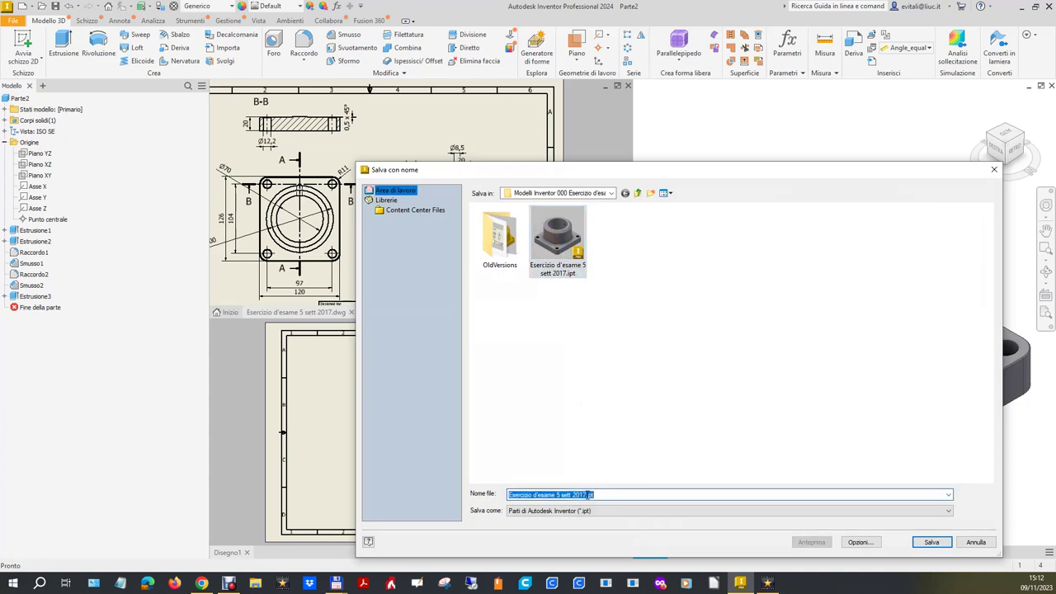
pyautogui.click(589, 495)
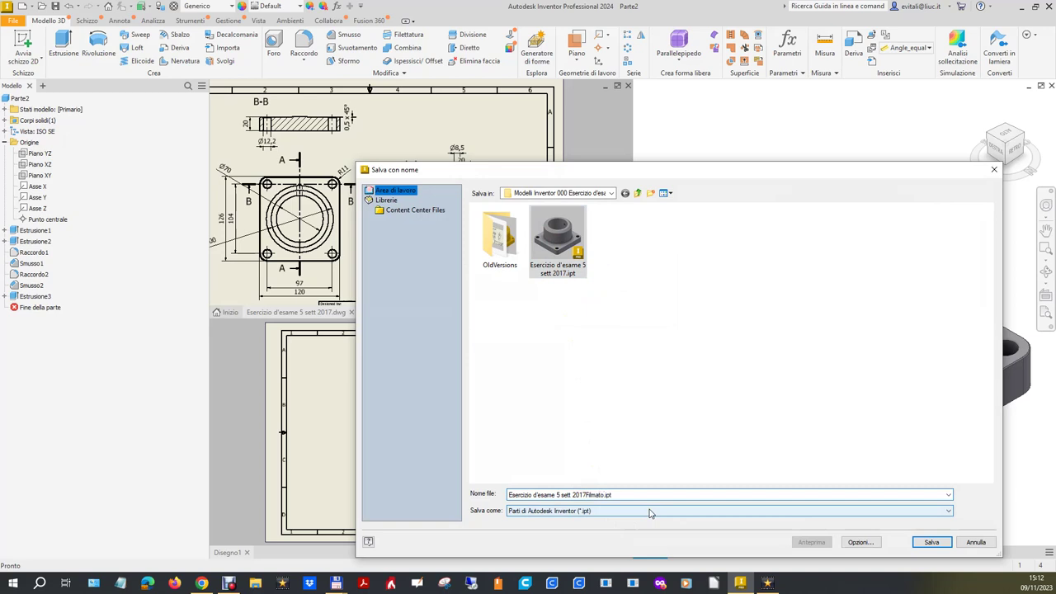
pyautogui.press('Return')
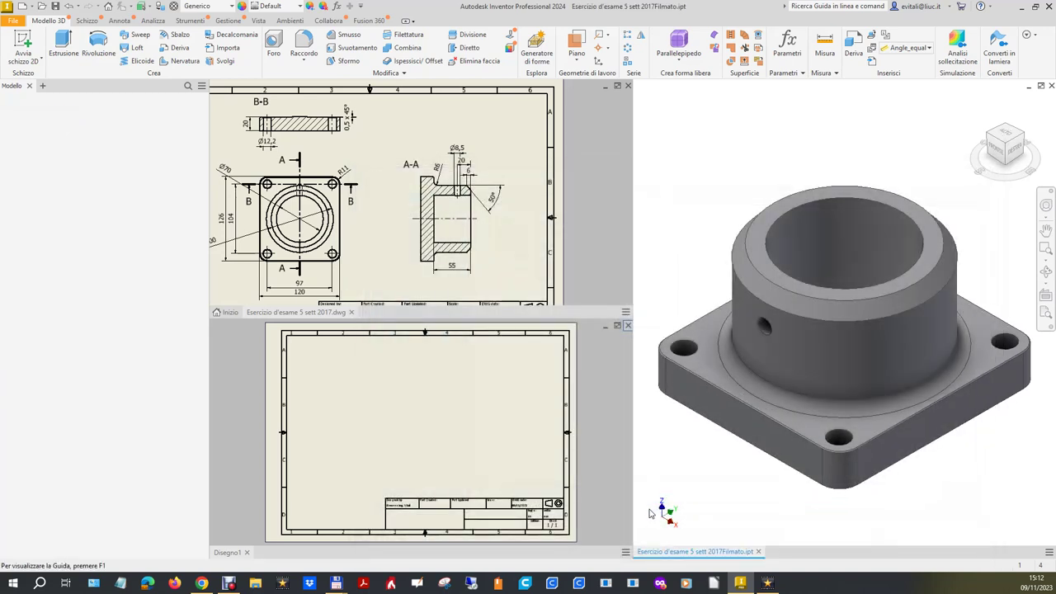
pyautogui.click(455, 474)
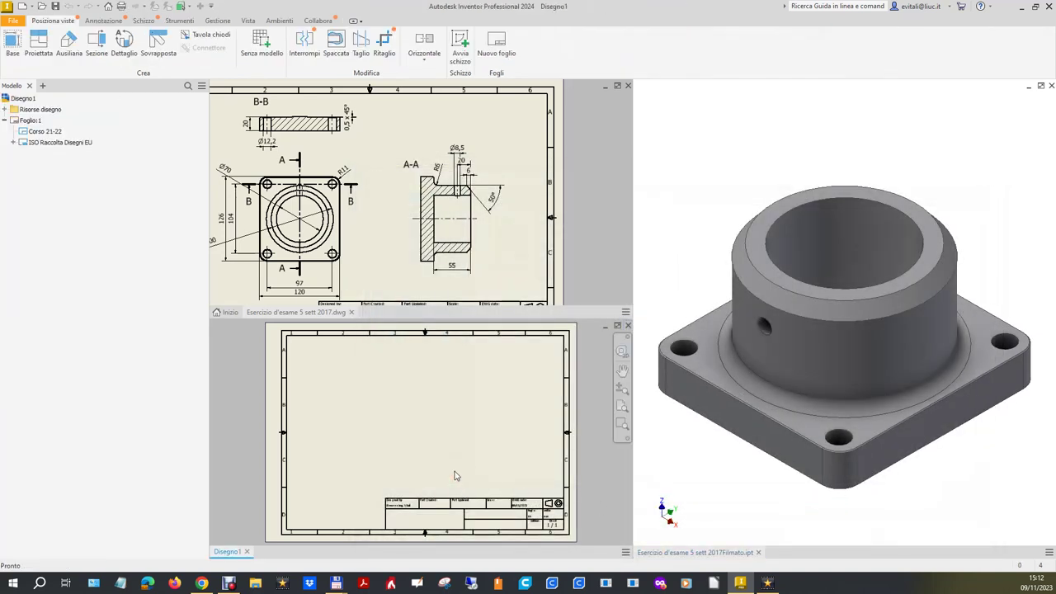
# Step: Enlarge the empty Disegno1 sheet pane beside the exam drawing and the flange part
pyautogui.scroll(-2, 450, 153)
pyautogui.moveTo(473, 320); pyautogui.dragTo(475, 279)
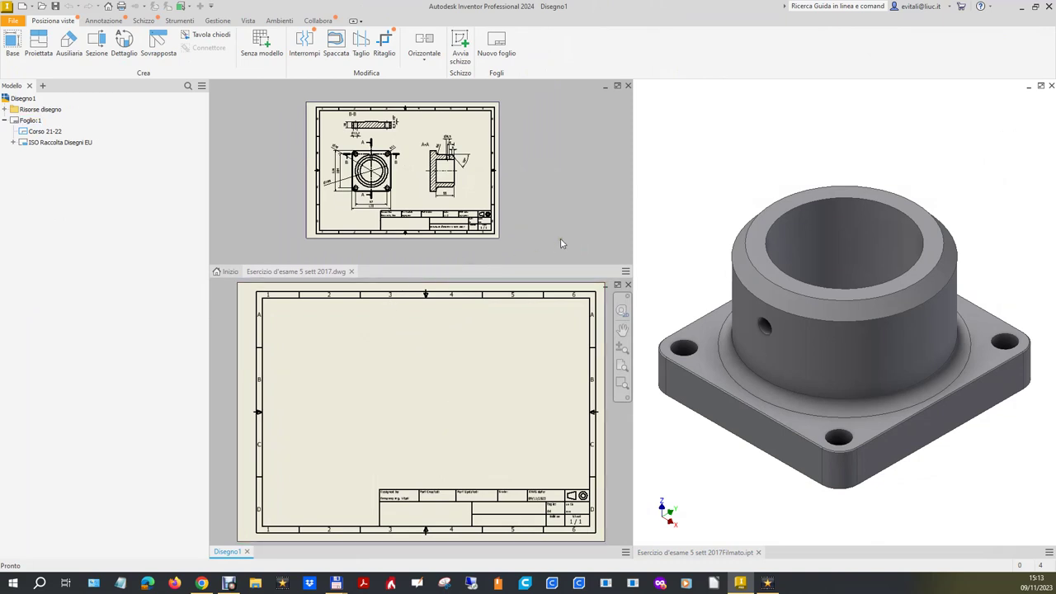
pyautogui.moveTo(635, 237); pyautogui.dragTo(697, 239)
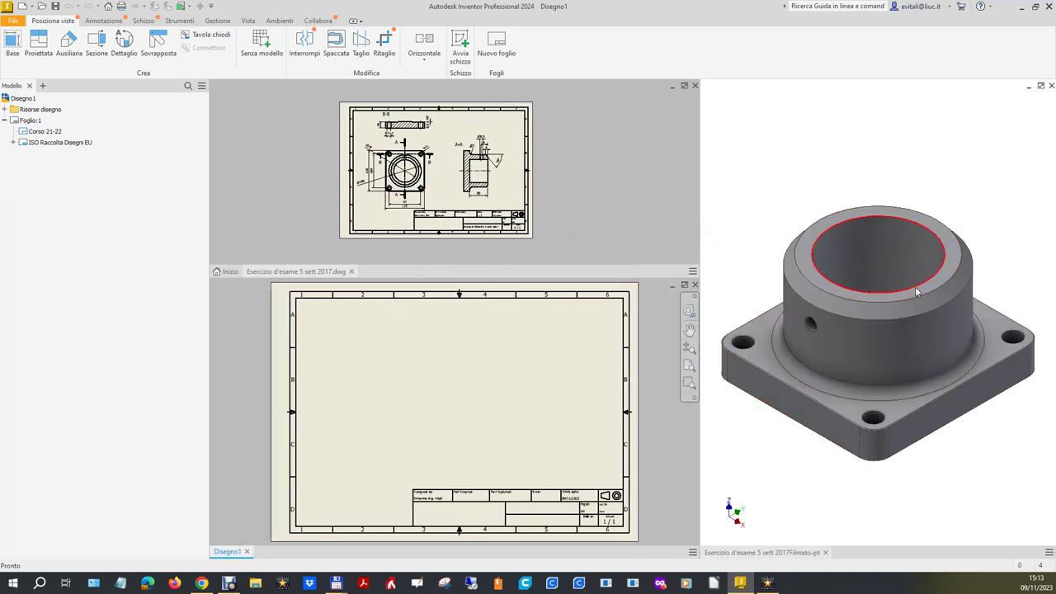
pyautogui.scroll(3, 404, 151)
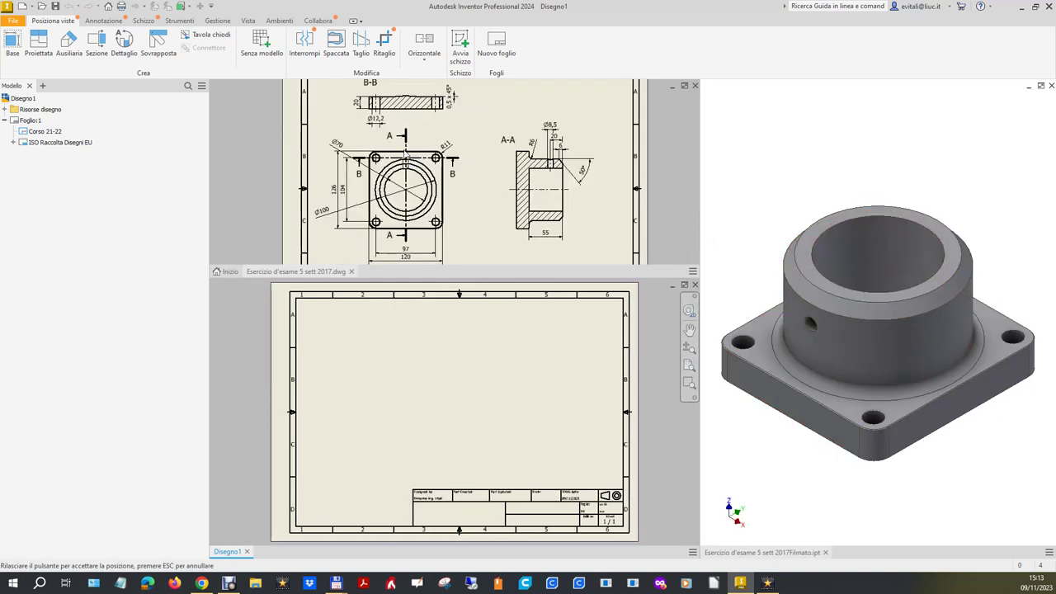
pyautogui.click(13, 41)
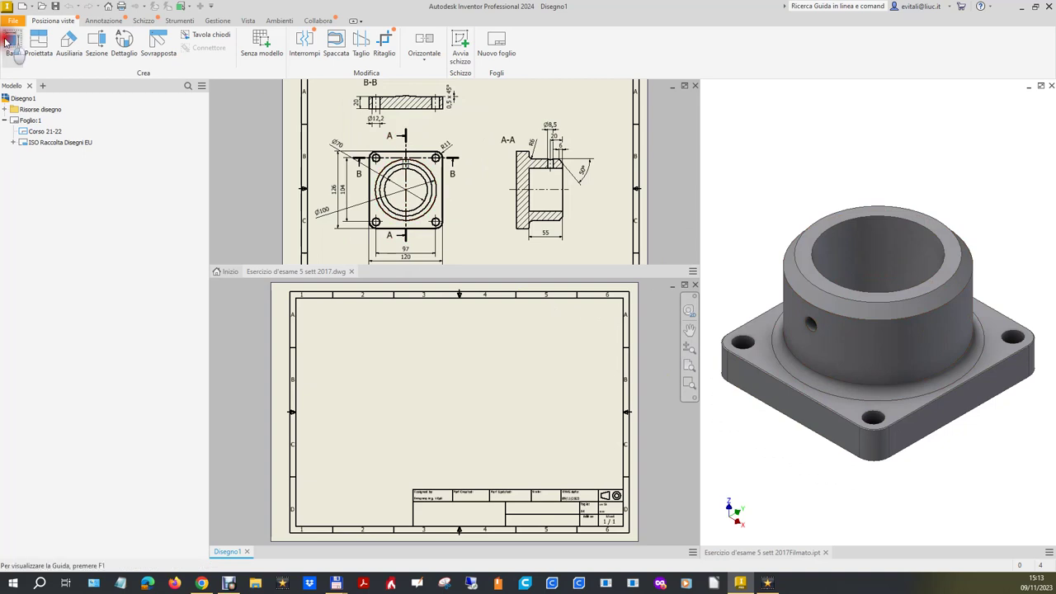
# Step: Orient the 1:2 base-view preview to show the square flange face with its four holes
pyautogui.click(520, 353)
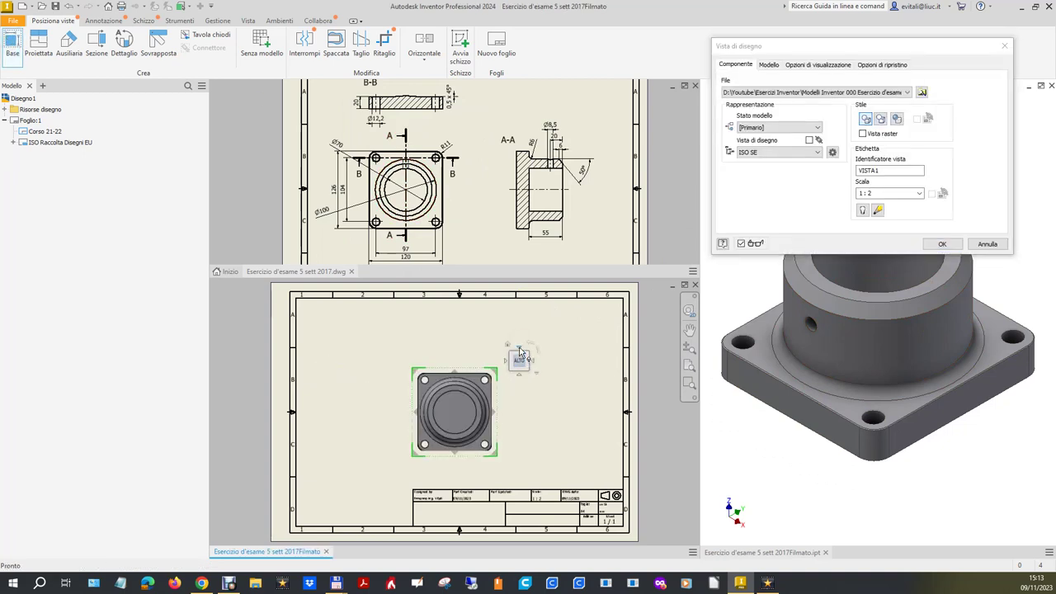
pyautogui.click(519, 357)
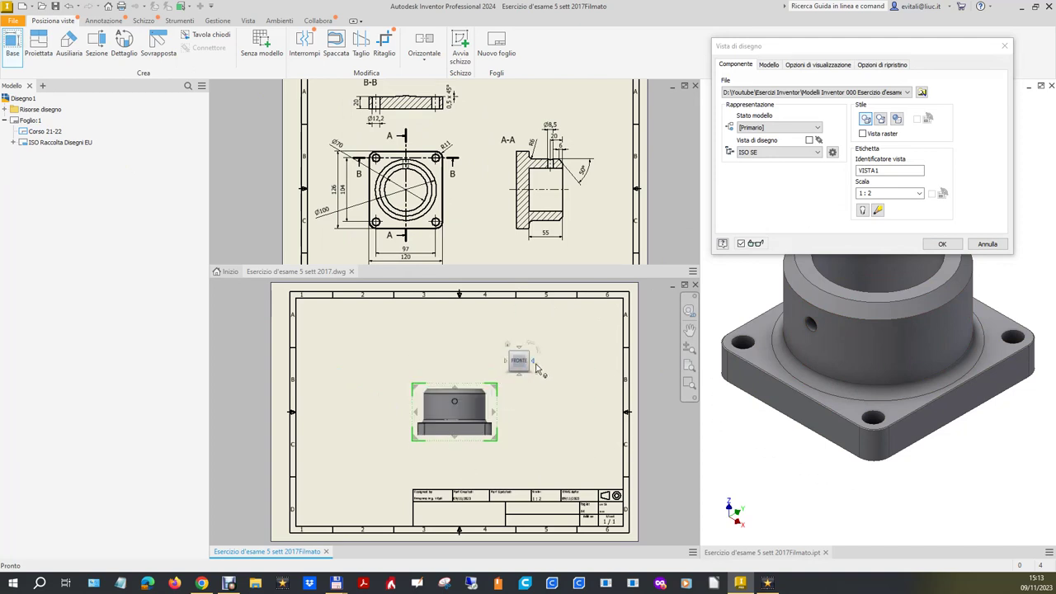
pyautogui.click(535, 364)
pyautogui.click(535, 365)
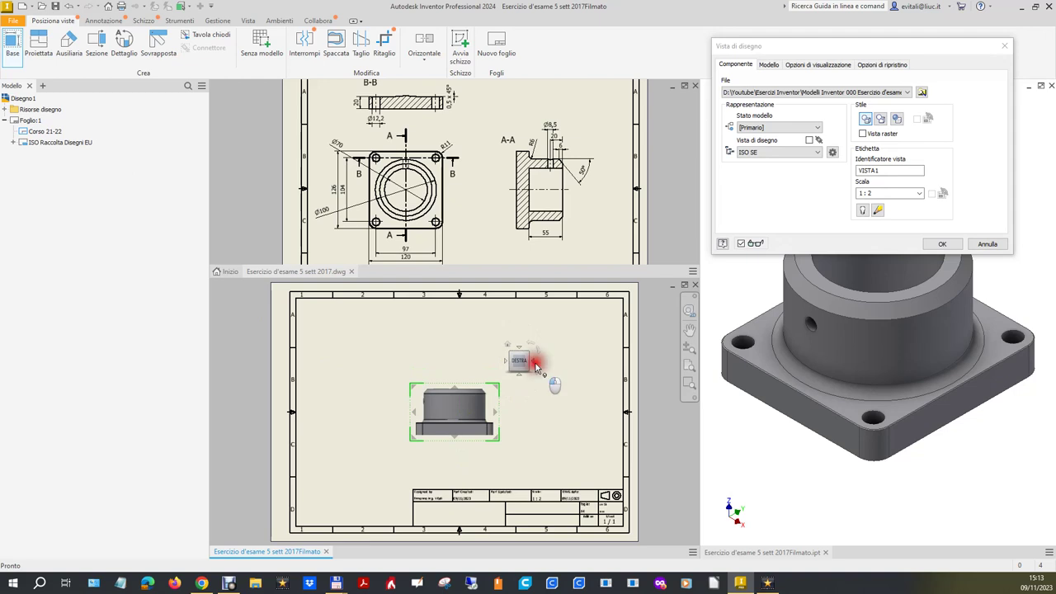
pyautogui.click(518, 351)
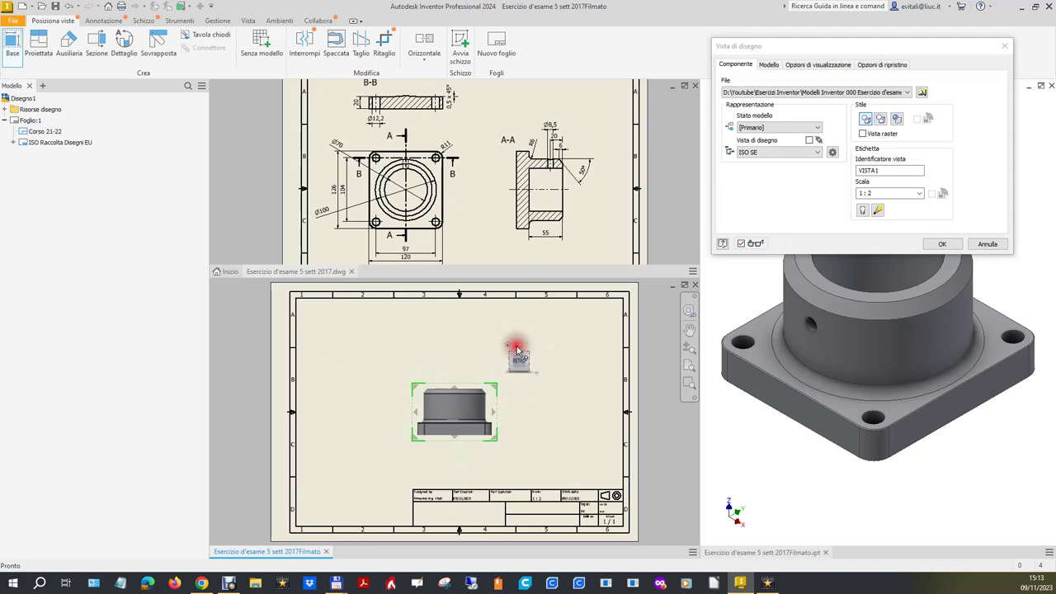
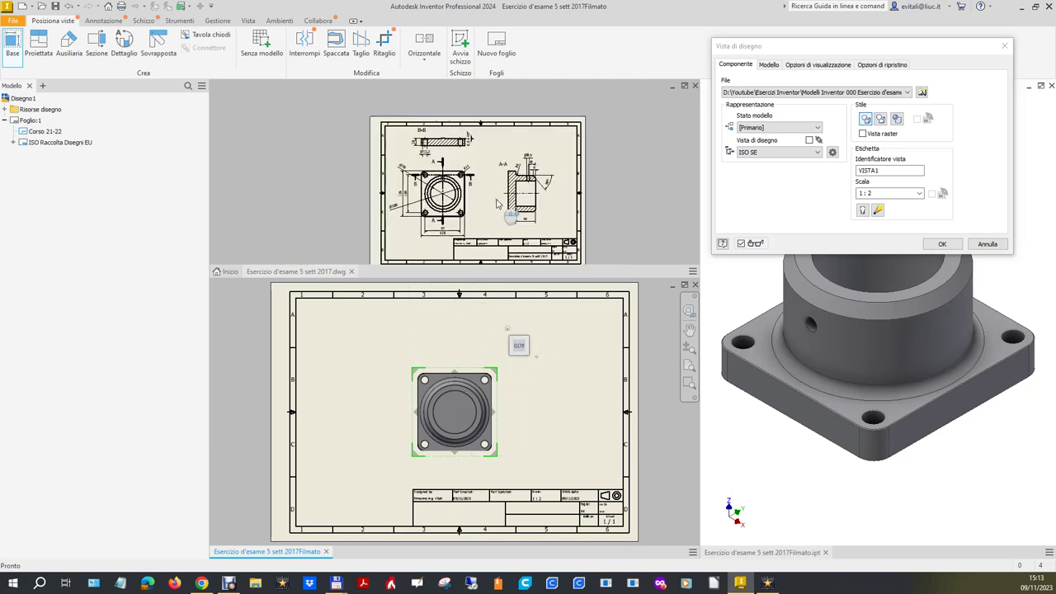
# Step: Nudge the 1:2 top view slightly left and confirm it as base view VISTA1
pyautogui.scroll(1, 499, 206)
pyautogui.scroll(-3, 532, 243)
pyautogui.scroll(2, 543, 258)
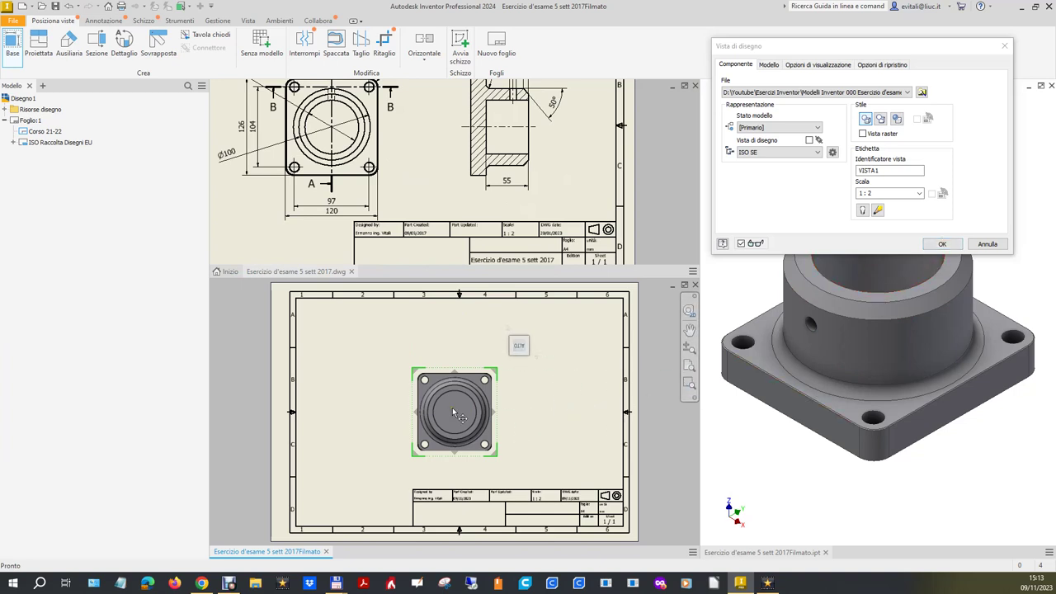
pyautogui.moveTo(452, 407); pyautogui.dragTo(435, 415)
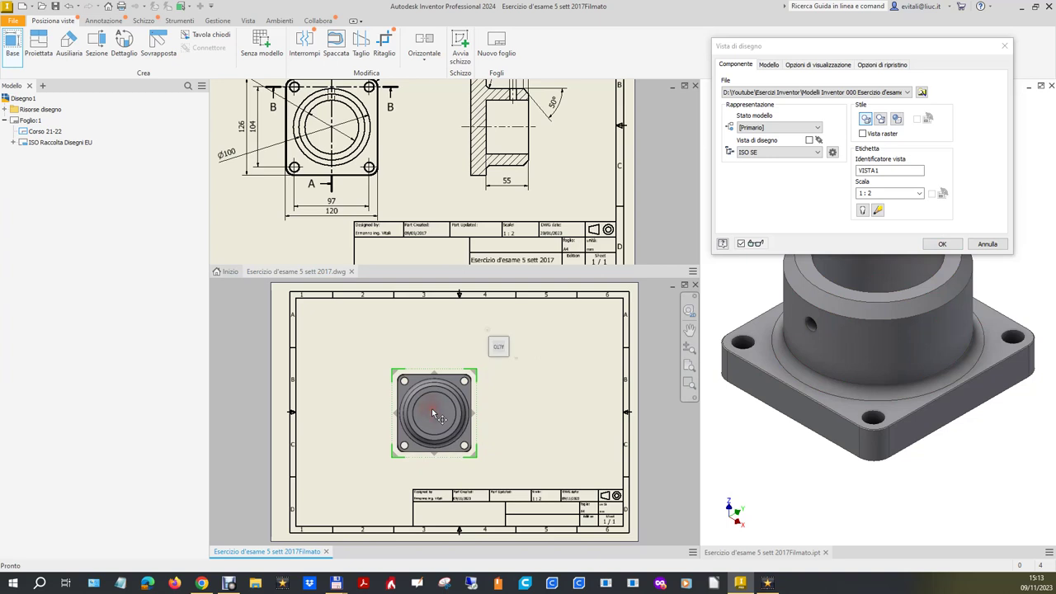
pyautogui.click(941, 245)
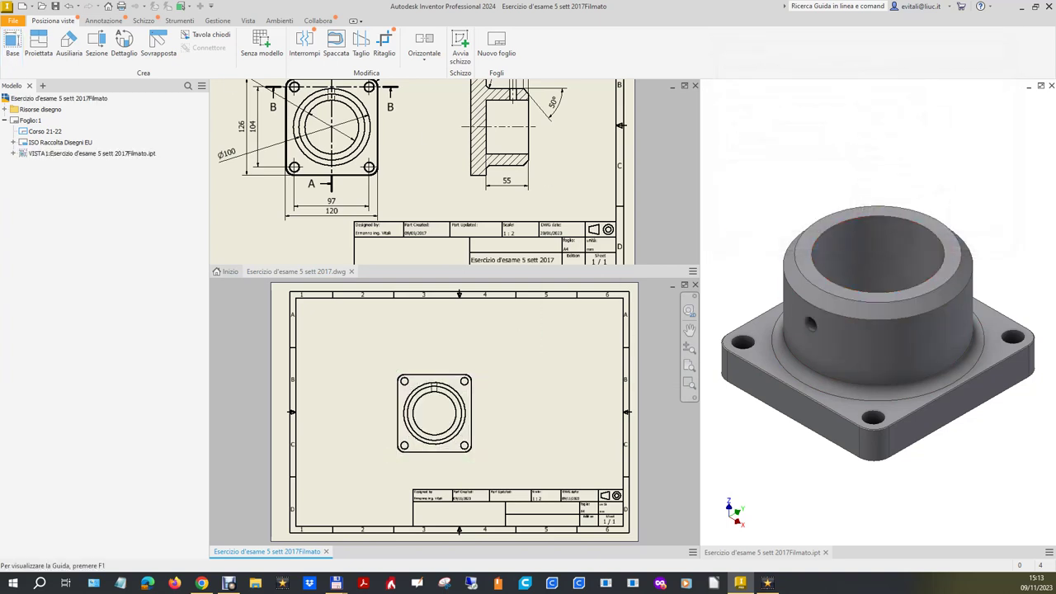
pyautogui.click(96, 43)
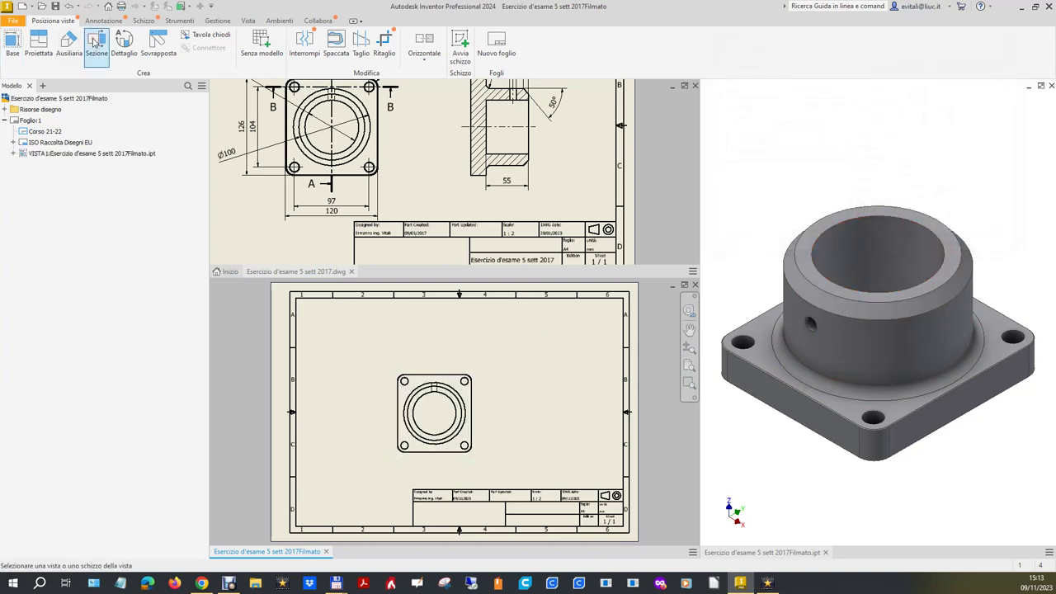
# Step: Cut section A-A vertically through the top view's centre and place it to the right
pyautogui.click(438, 366)
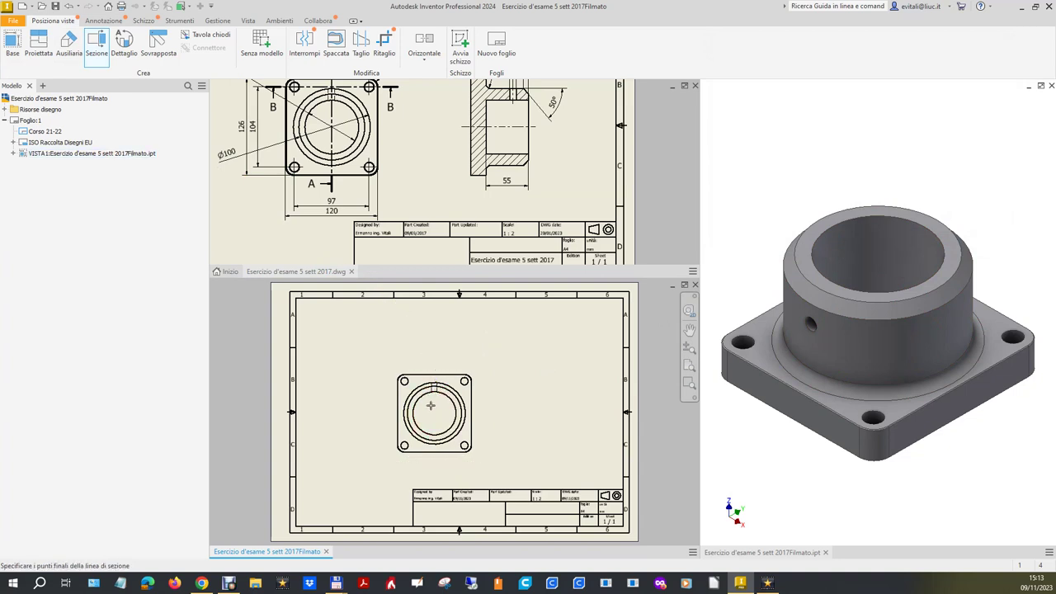
pyautogui.click(433, 351)
pyautogui.click(435, 477)
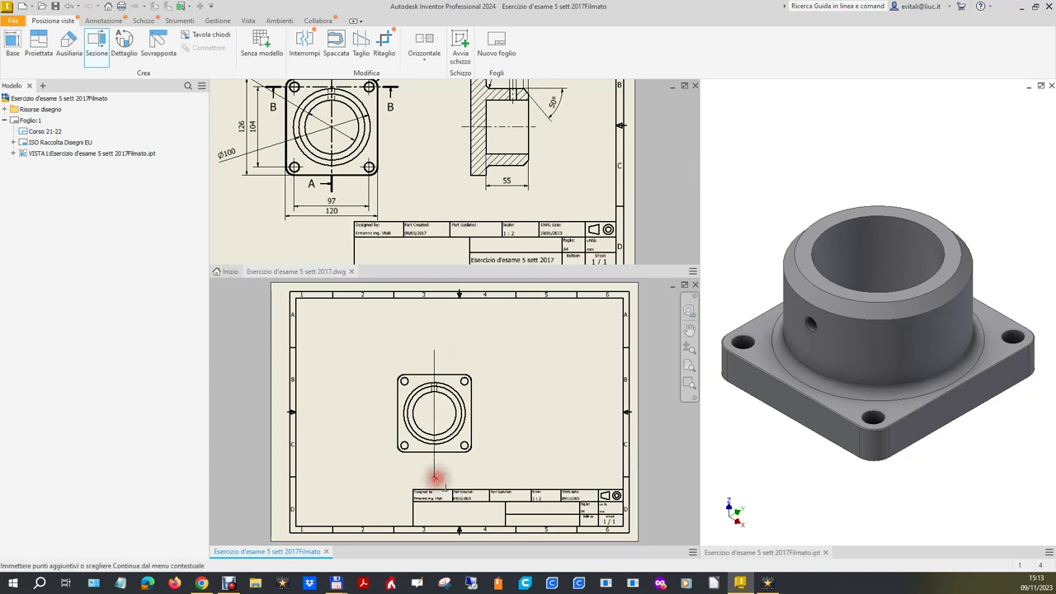
pyautogui.rightClick(501, 443)
pyautogui.click(544, 448)
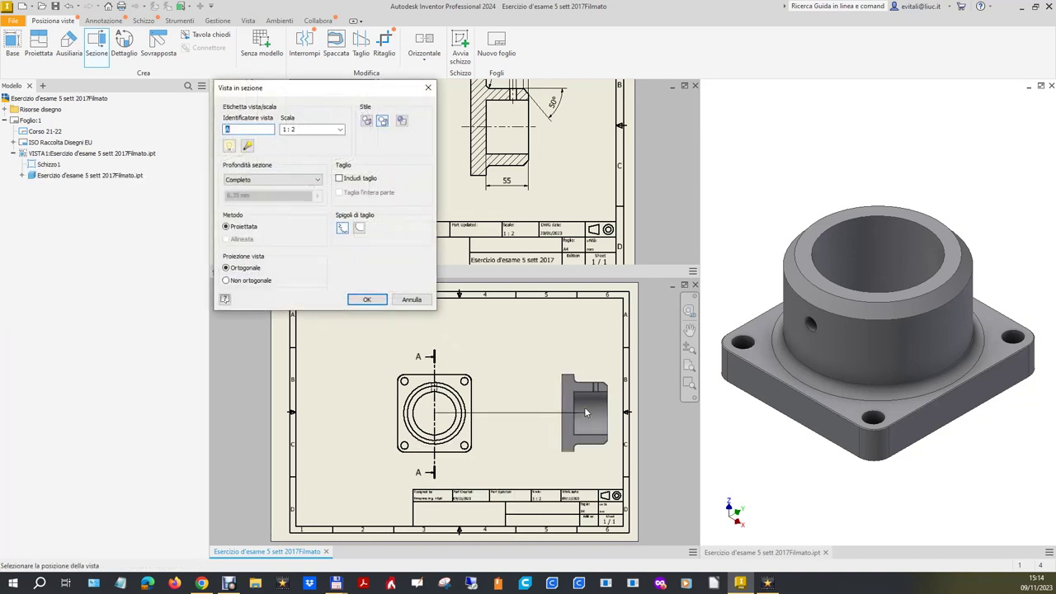
pyautogui.click(552, 422)
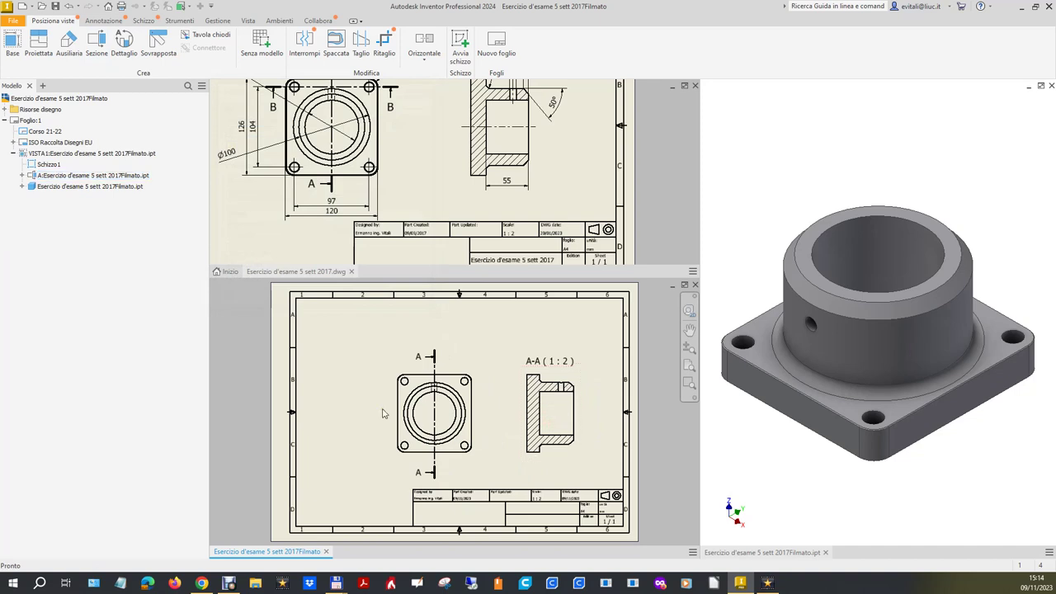
pyautogui.scroll(-3, 475, 428)
pyautogui.scroll(-1, 341, 150)
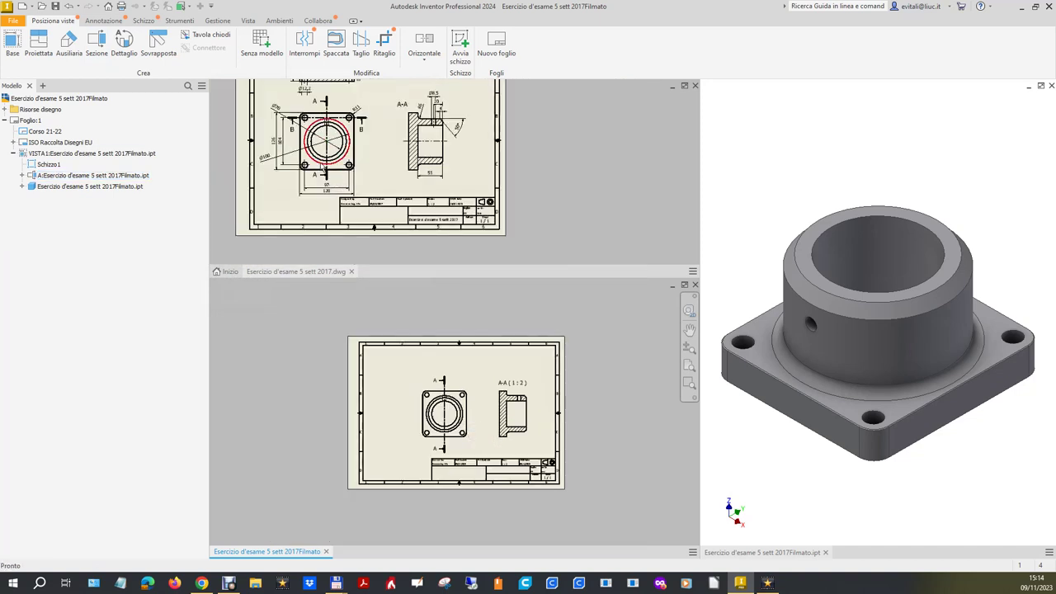
pyautogui.scroll(-1, 340, 149)
pyautogui.scroll(3, 317, 98)
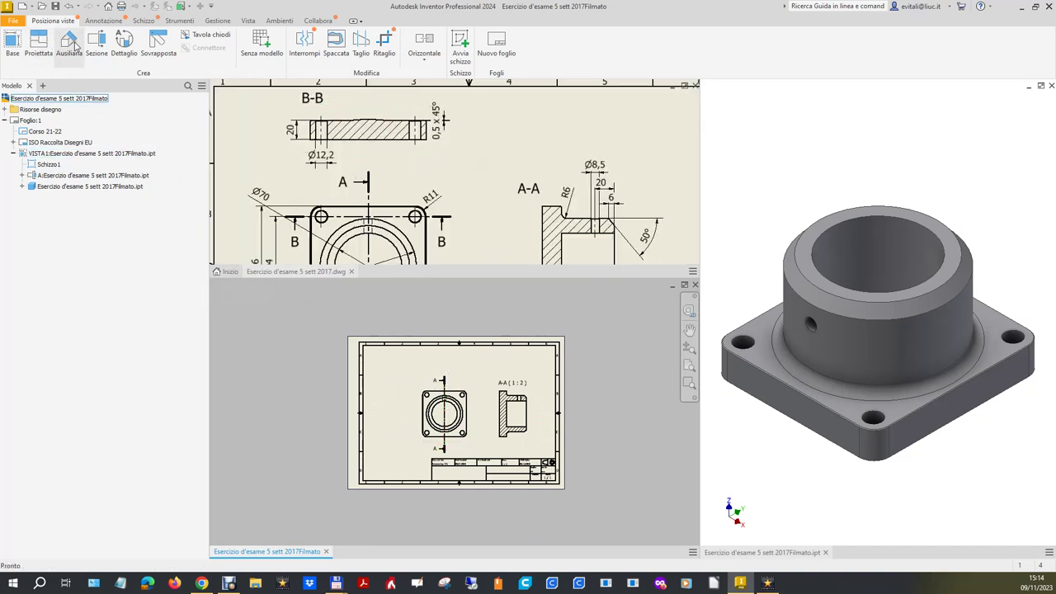
pyautogui.click(96, 43)
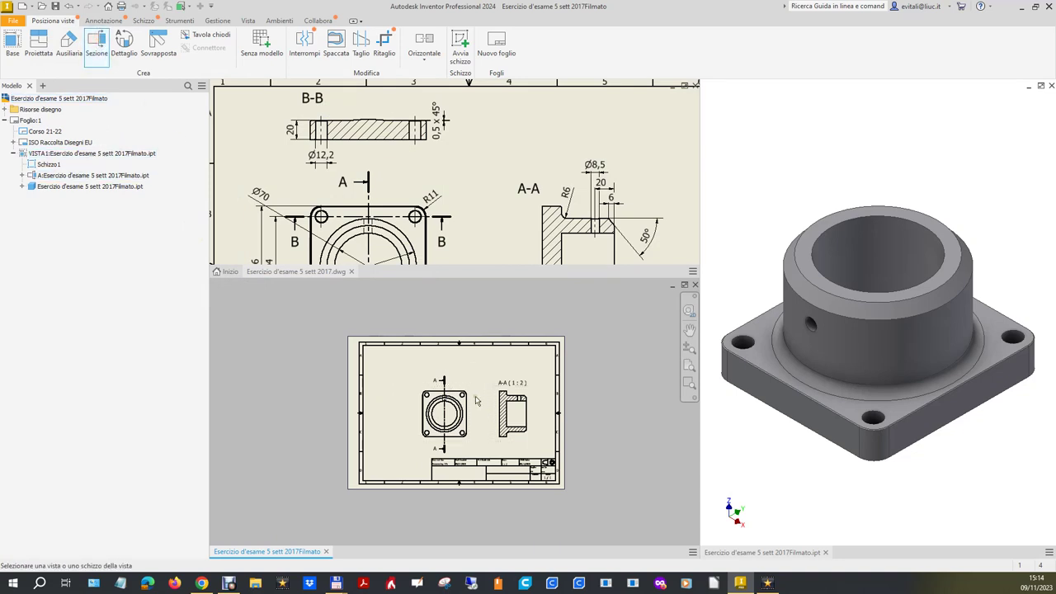
pyautogui.click(431, 425)
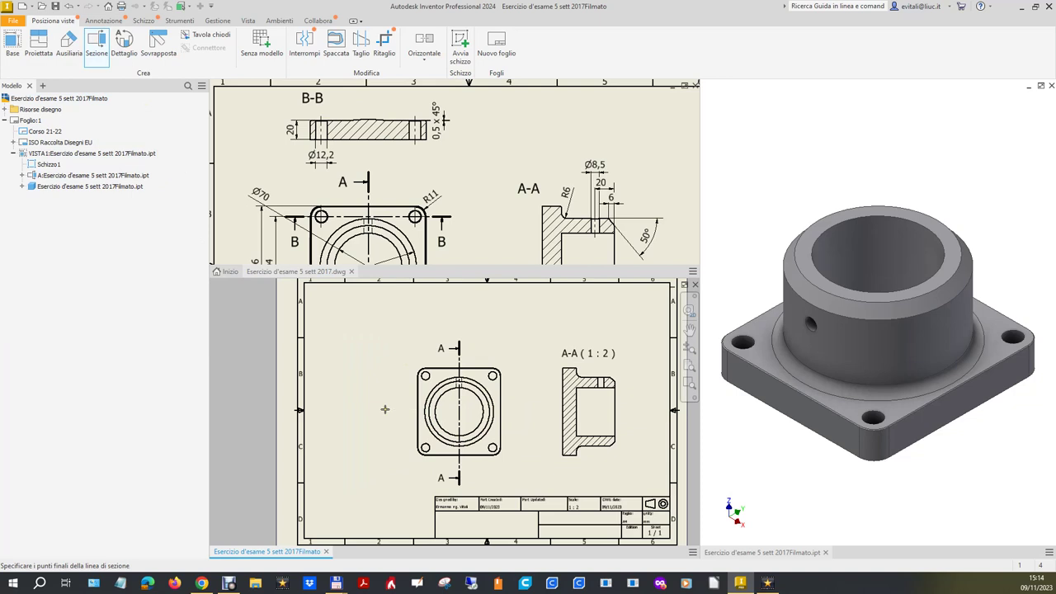
pyautogui.click(371, 410)
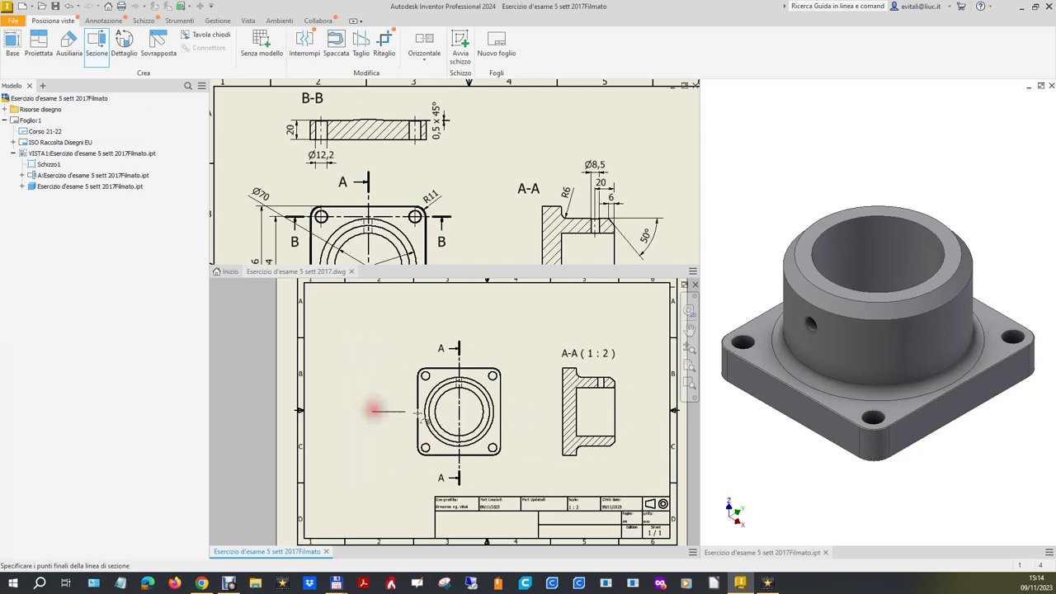
pyautogui.click(540, 411)
pyautogui.scroll(-3, 540, 417)
pyautogui.rightClick(525, 425)
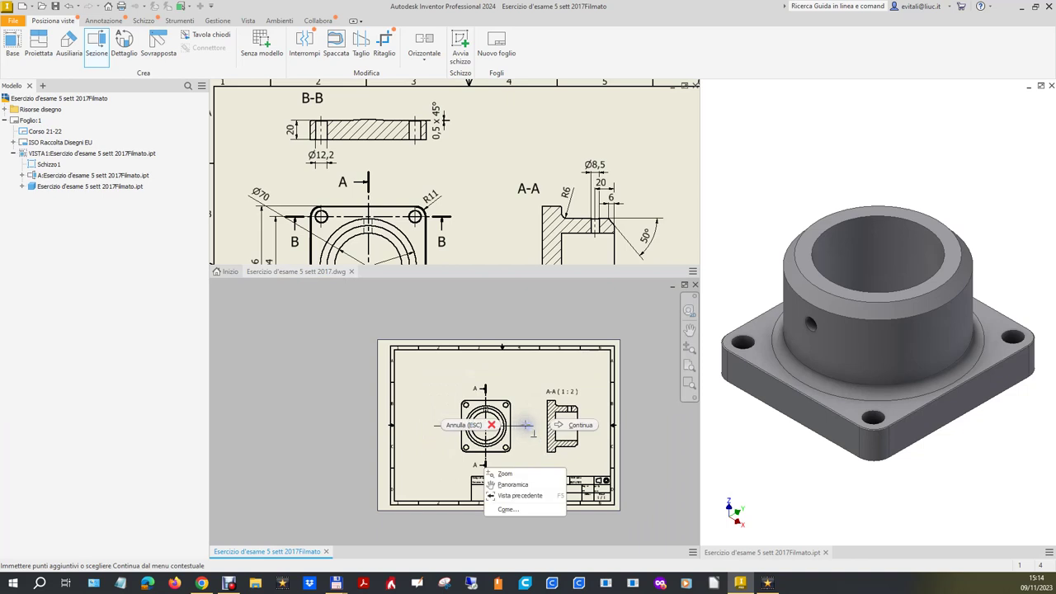
pyautogui.click(569, 425)
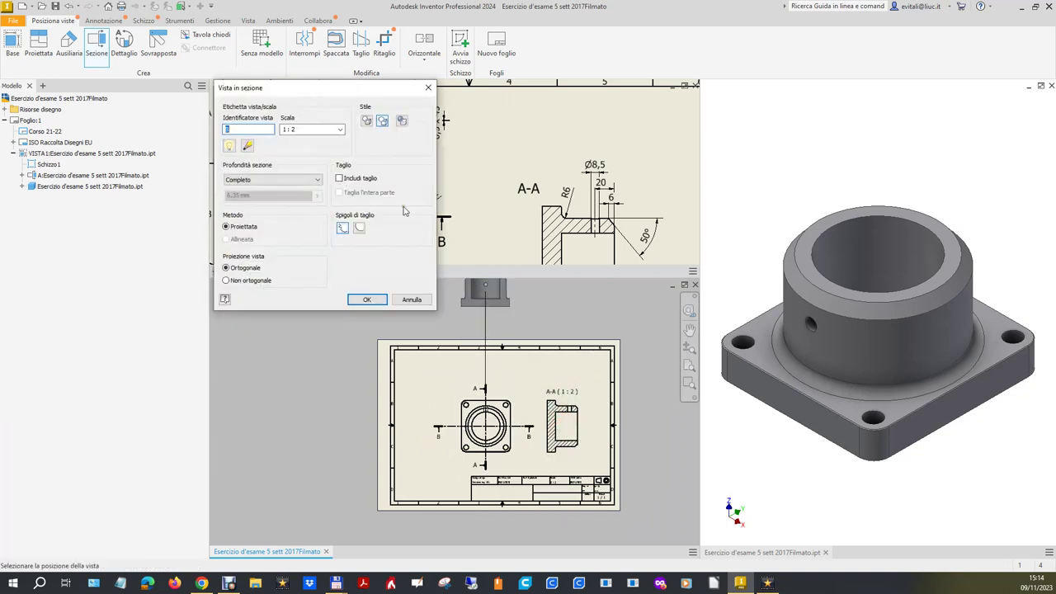
pyautogui.moveTo(375, 96); pyautogui.dragTo(124, 310)
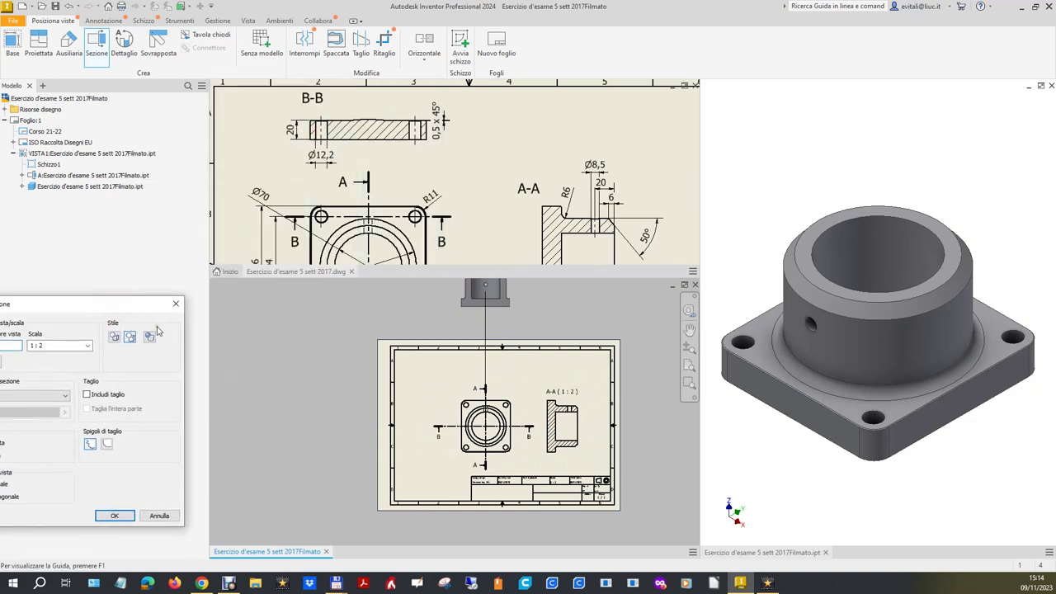
pyautogui.click(160, 516)
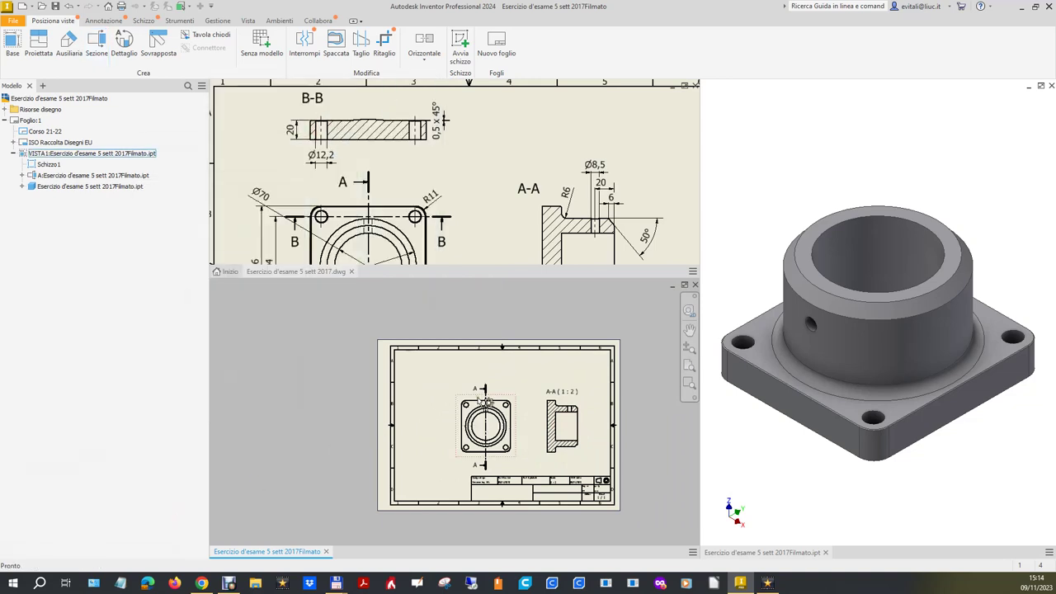
pyautogui.scroll(-3, 502, 422)
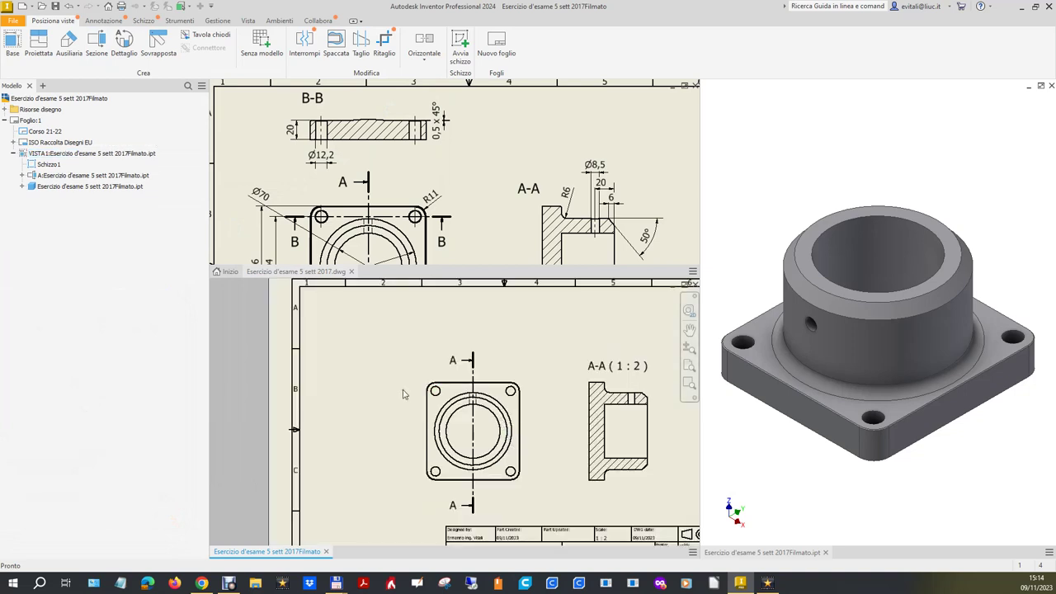
# Step: Add centre marks to the four corner holes and the central bore of the top view
pyautogui.click(103, 20)
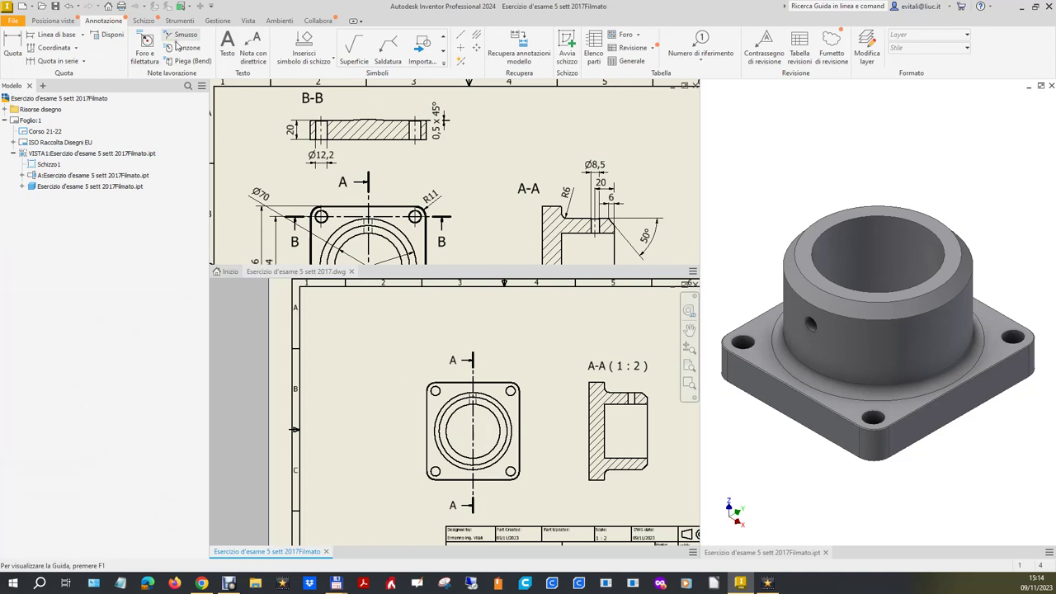
pyautogui.click(460, 48)
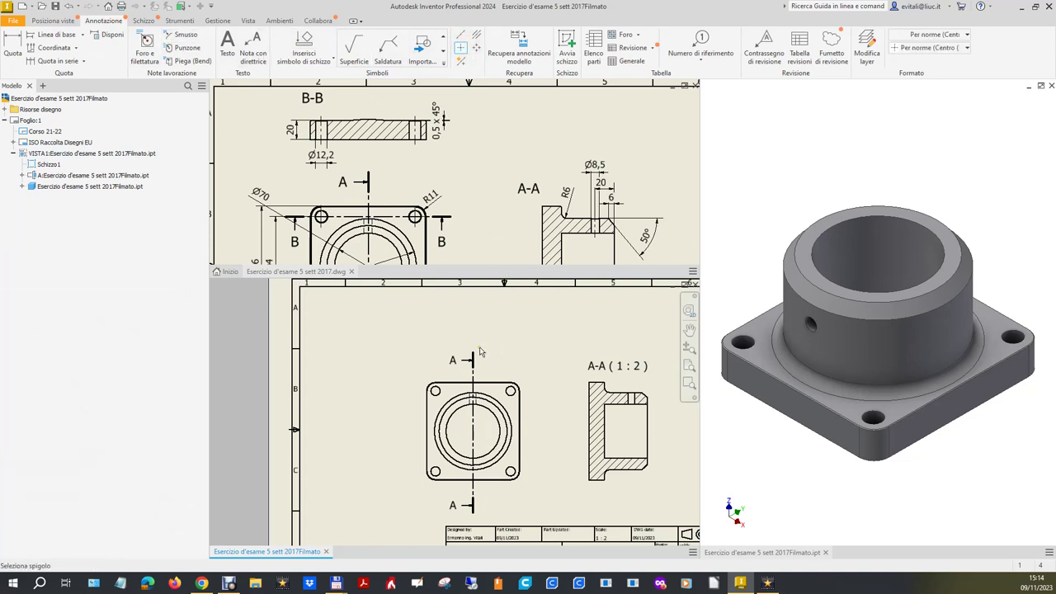
pyautogui.click(445, 396)
pyautogui.click(512, 394)
pyautogui.click(511, 471)
pyautogui.click(436, 472)
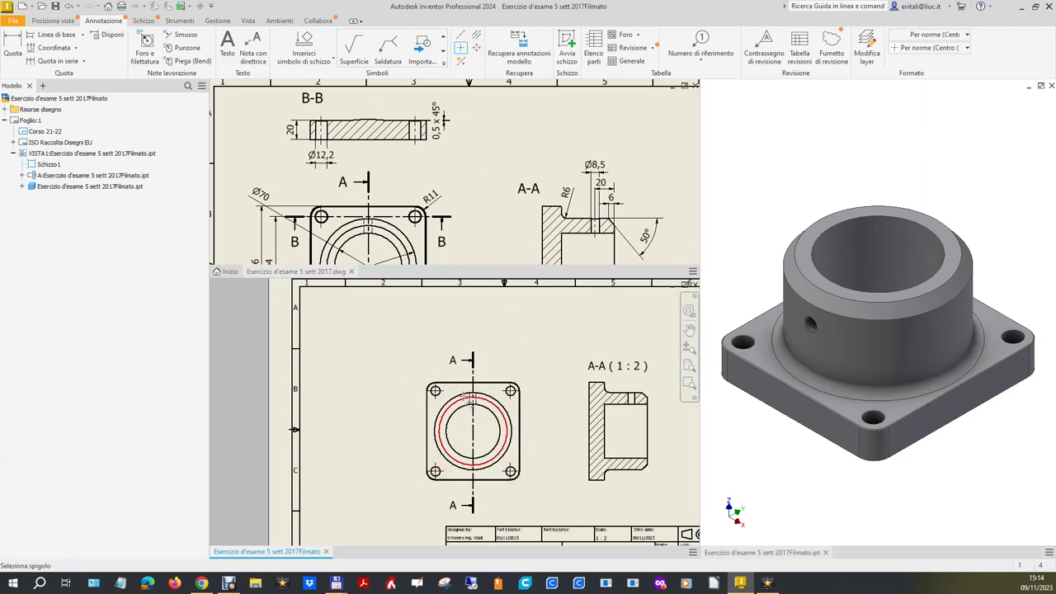
pyautogui.click(475, 400)
pyautogui.press('Escape')
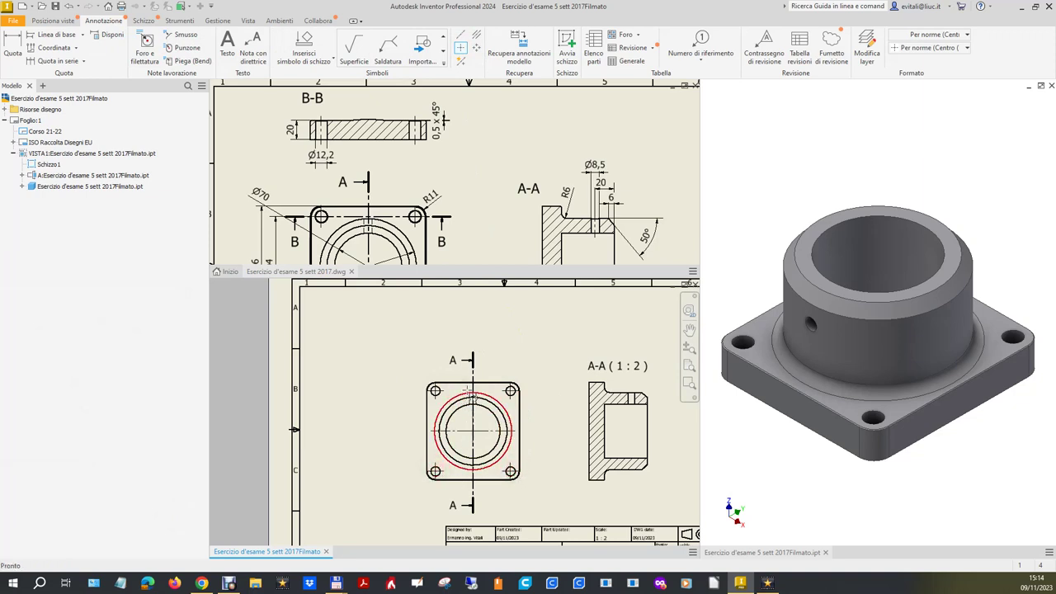
# Step: Lengthen the horizontal centreline on both the left and right sides
pyautogui.moveTo(514, 430); pyautogui.dragTo(534, 430)
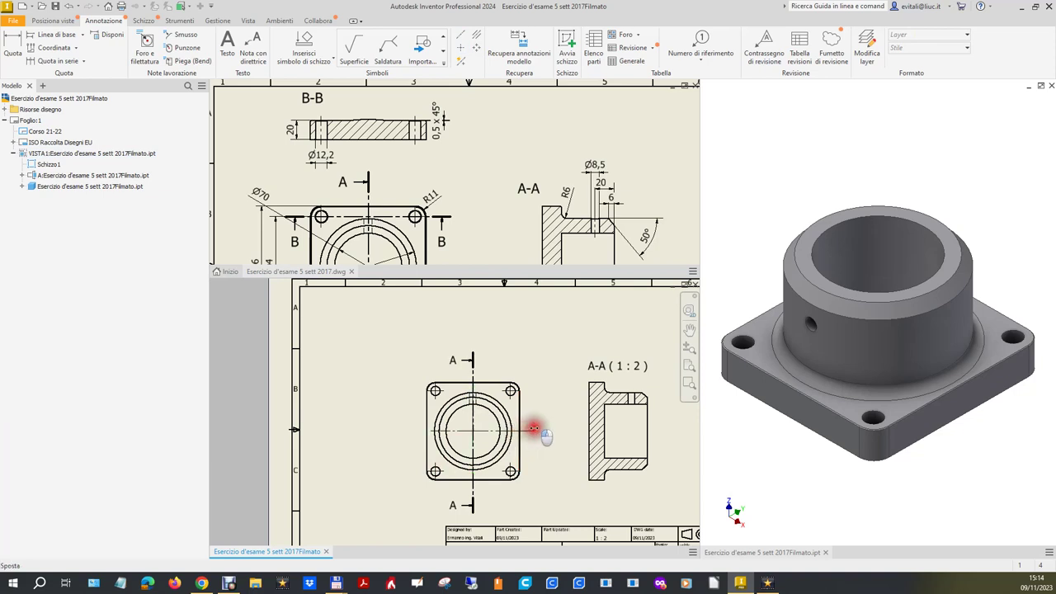
pyautogui.moveTo(429, 430); pyautogui.dragTo(415, 430)
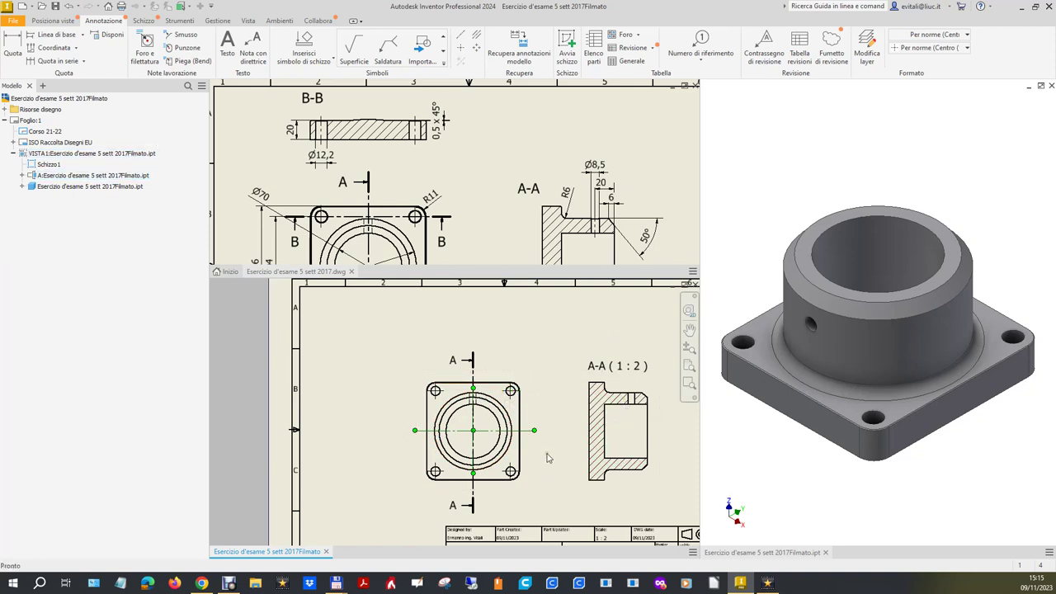
pyautogui.scroll(-4, 548, 458)
pyautogui.scroll(3, 360, 420)
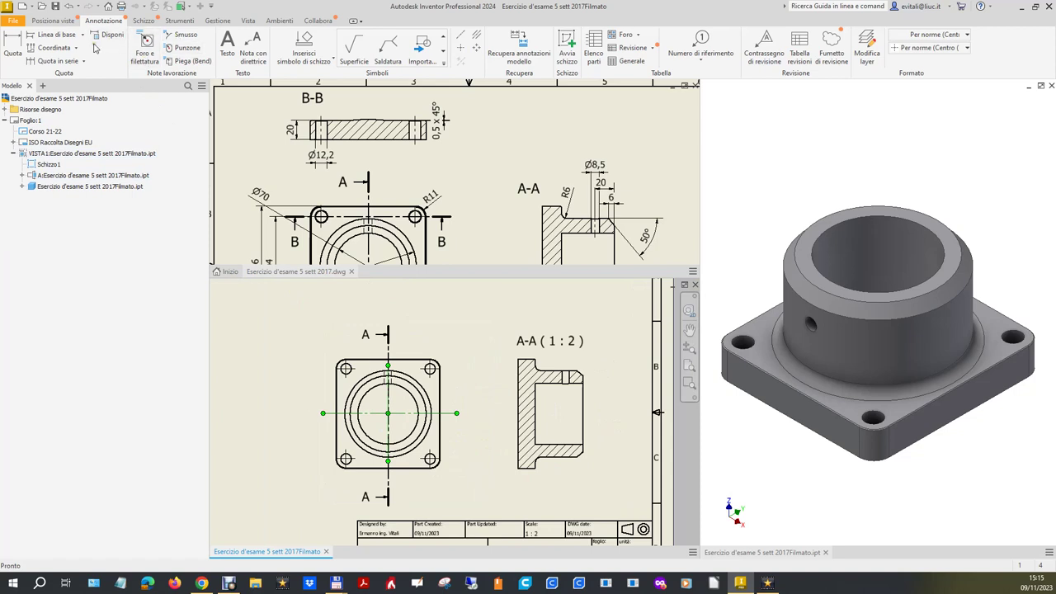
pyautogui.click(46, 22)
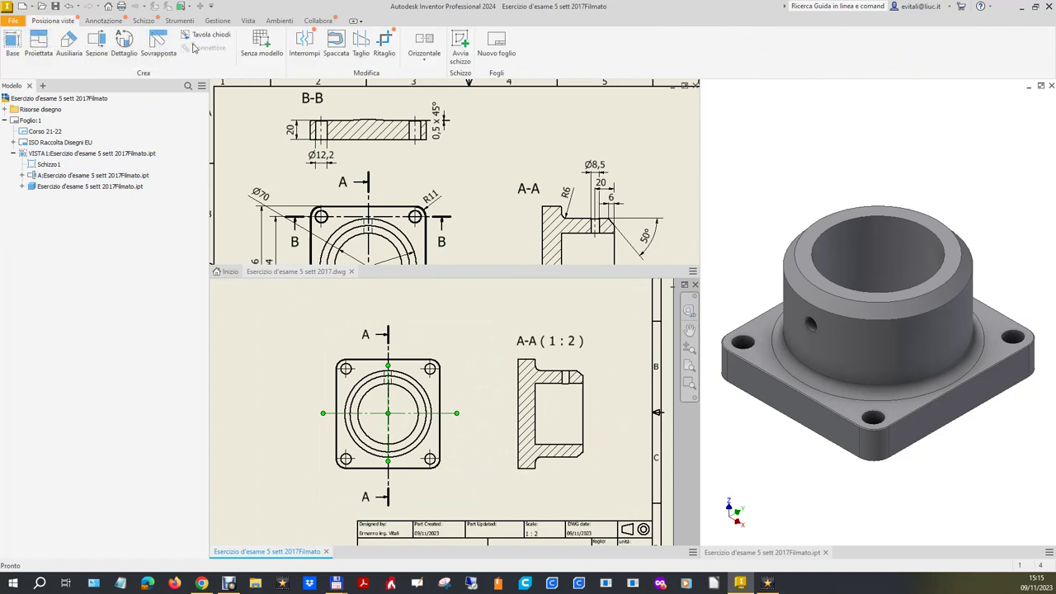
# Step: Cut section B-B horizontally through the corner holes and place it above the top view
pyautogui.click(97, 48)
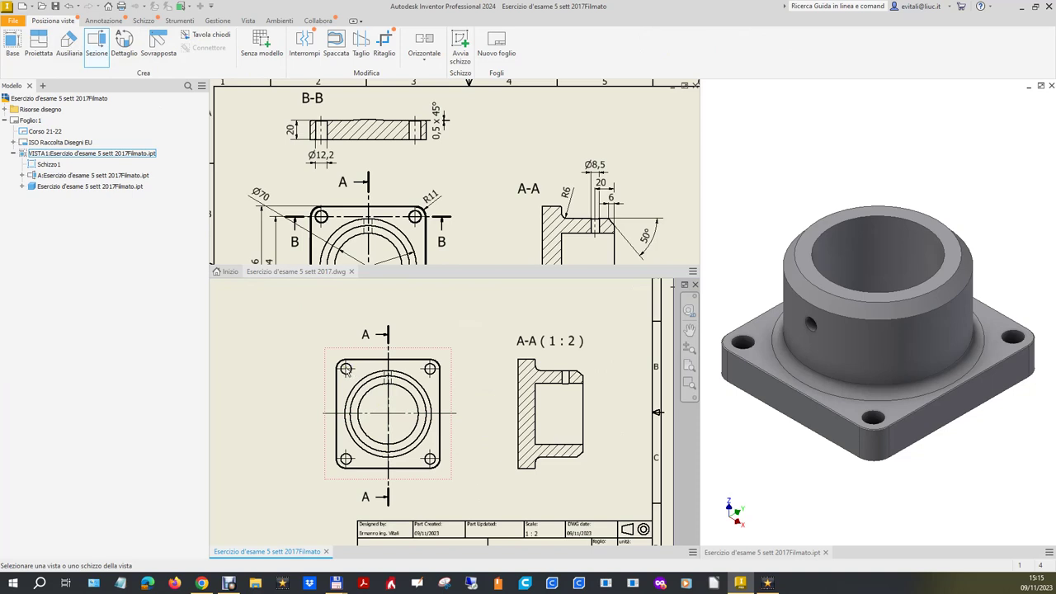
pyautogui.scroll(-5, 347, 371)
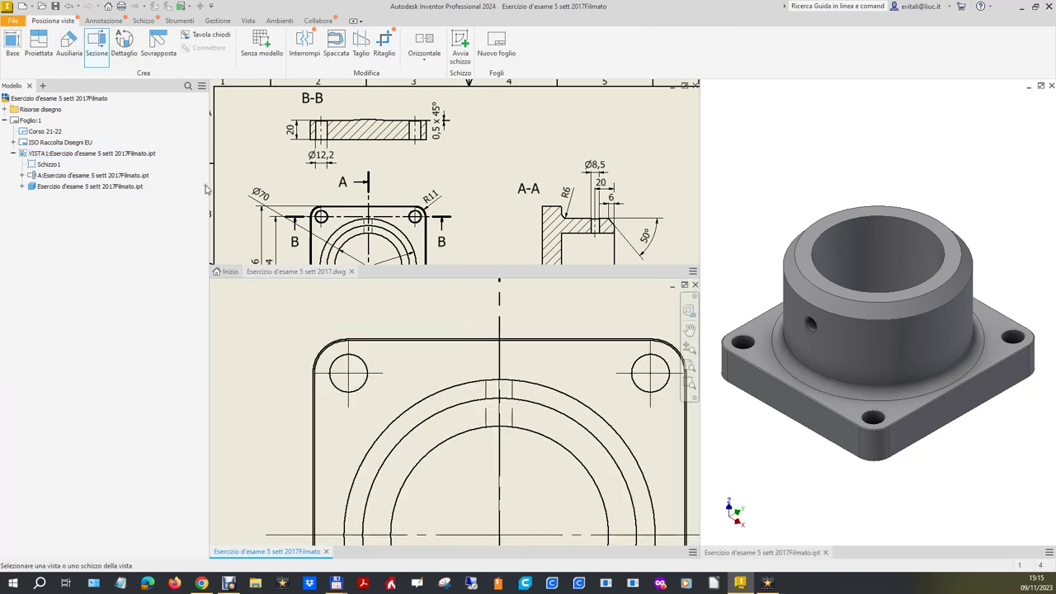
pyautogui.click(422, 298)
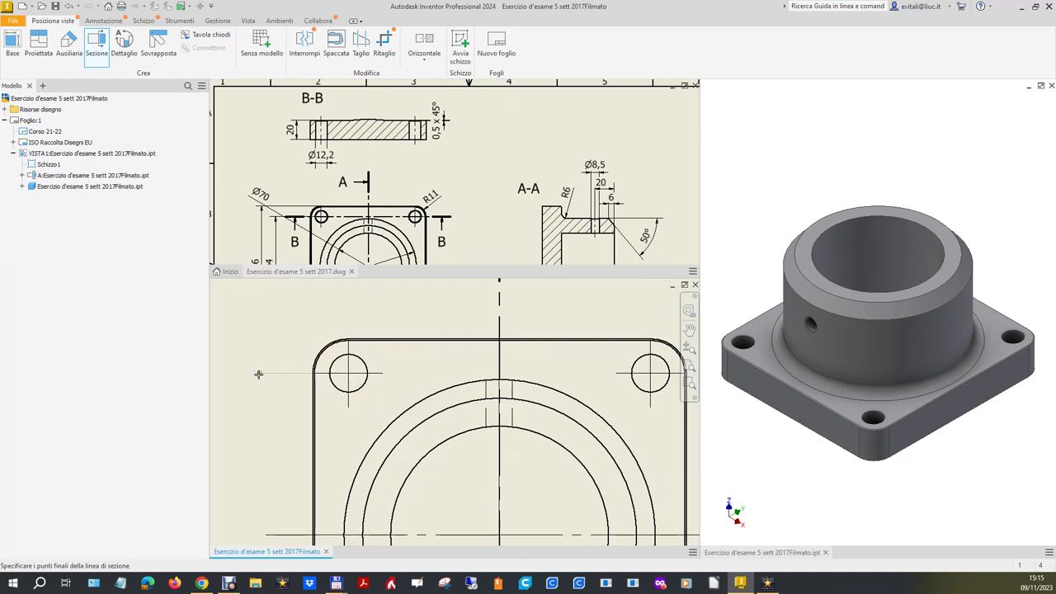
pyautogui.scroll(-2, 237, 427)
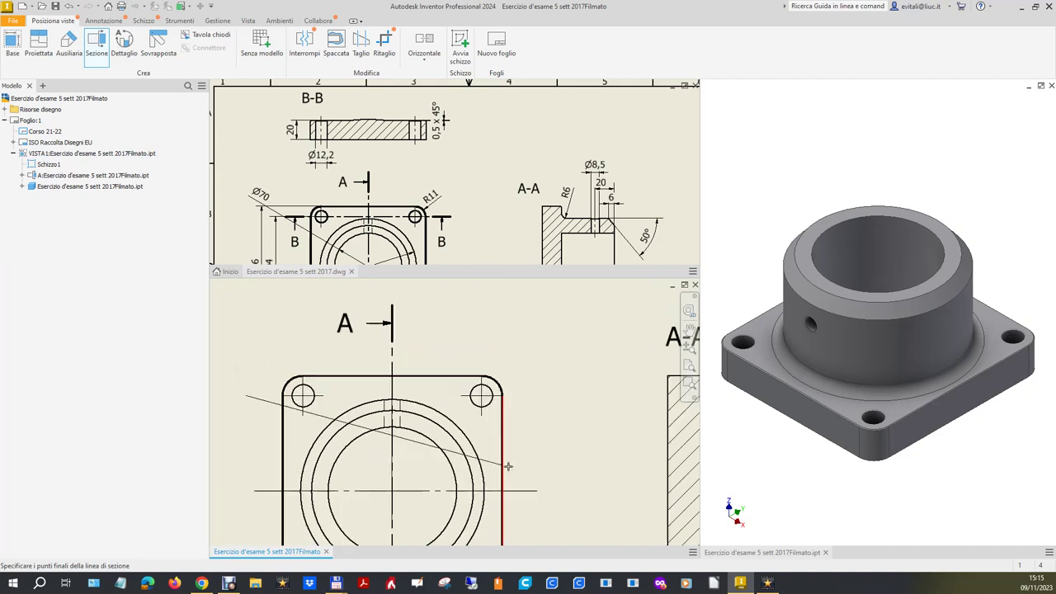
pyautogui.click(541, 397)
pyautogui.rightClick(542, 398)
pyautogui.click(578, 398)
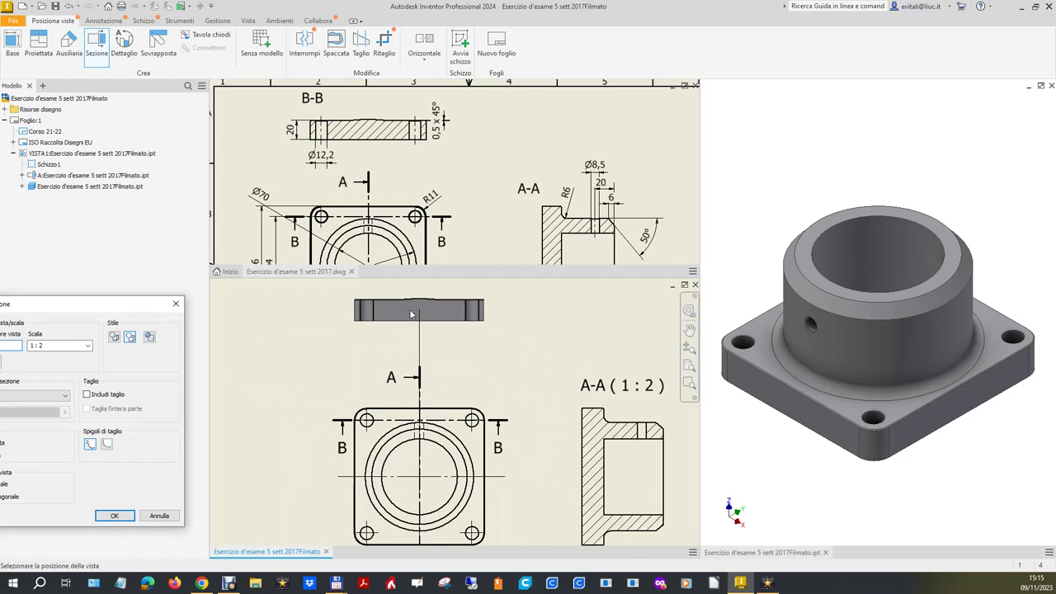
pyautogui.click(412, 307)
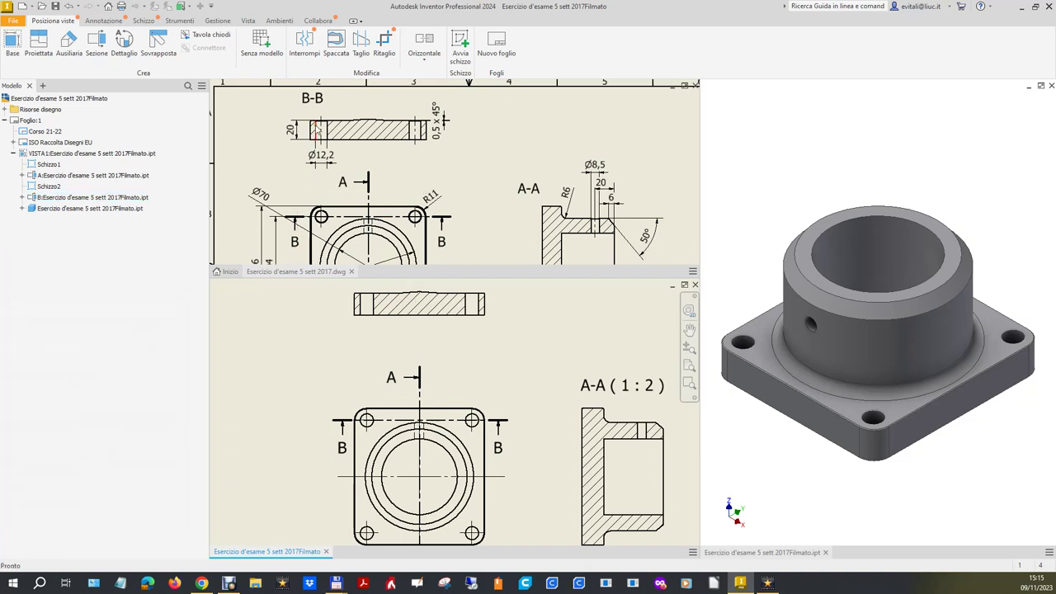
pyautogui.scroll(-3, 332, 111)
# Step: Zoom around both drawings to compare section B-B with the reference's 0,5 x 45° hole chamfer
pyautogui.scroll(-3, 332, 111)
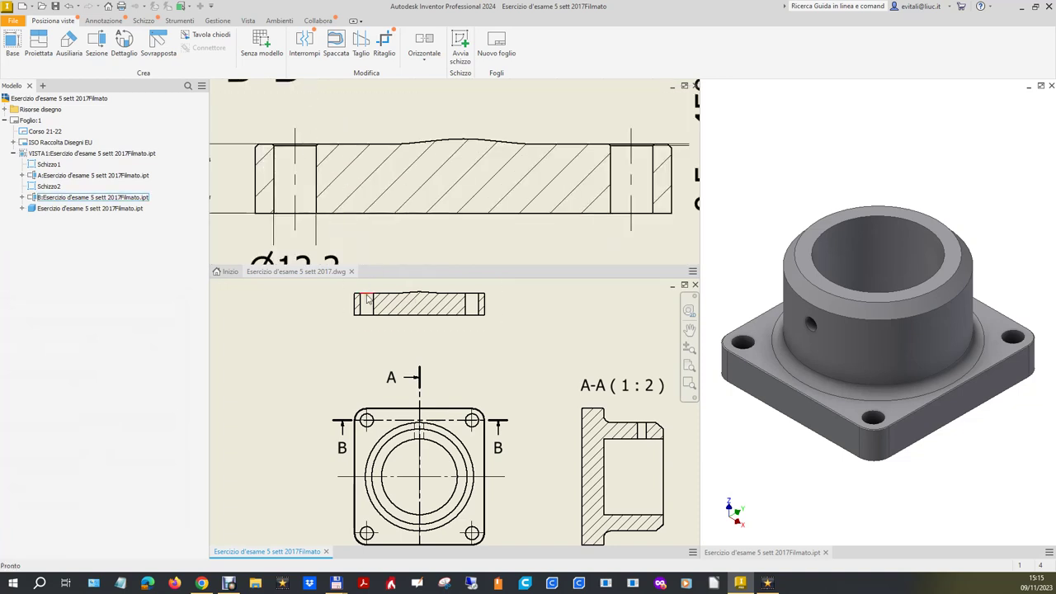
pyautogui.scroll(-2, 371, 289)
pyautogui.scroll(-3, 372, 283)
pyautogui.scroll(1, 396, 379)
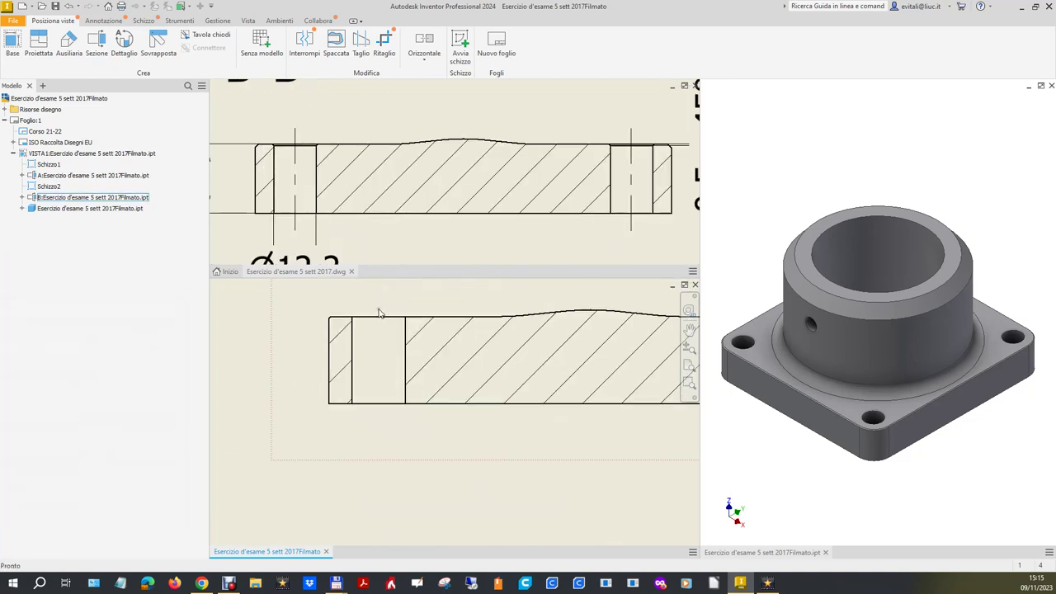
pyautogui.scroll(-3, 377, 309)
pyautogui.scroll(2, 378, 312)
pyautogui.scroll(1, 381, 314)
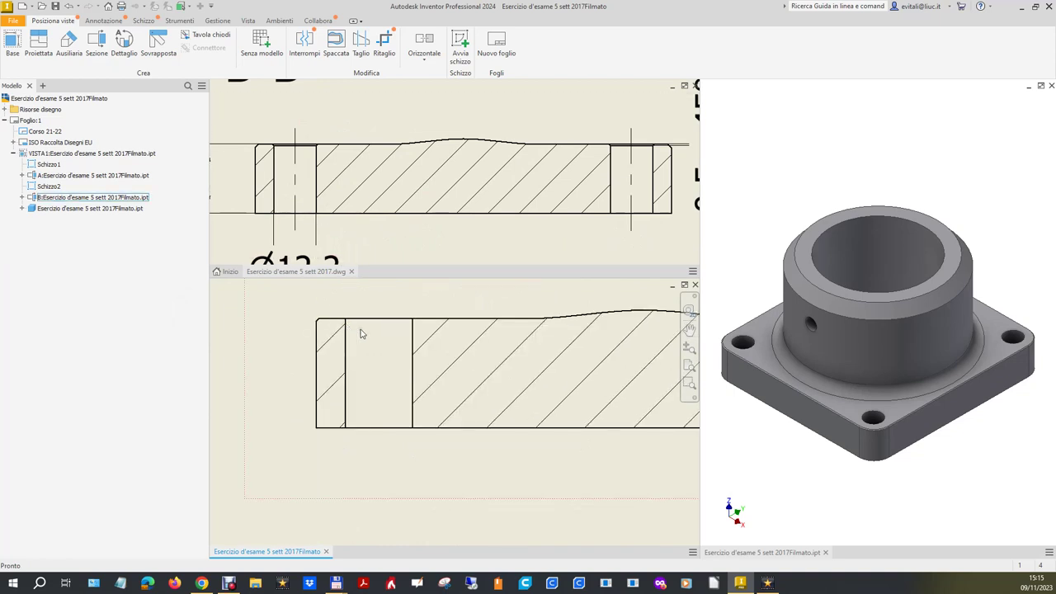
pyautogui.scroll(2, 413, 330)
pyautogui.scroll(1, 342, 300)
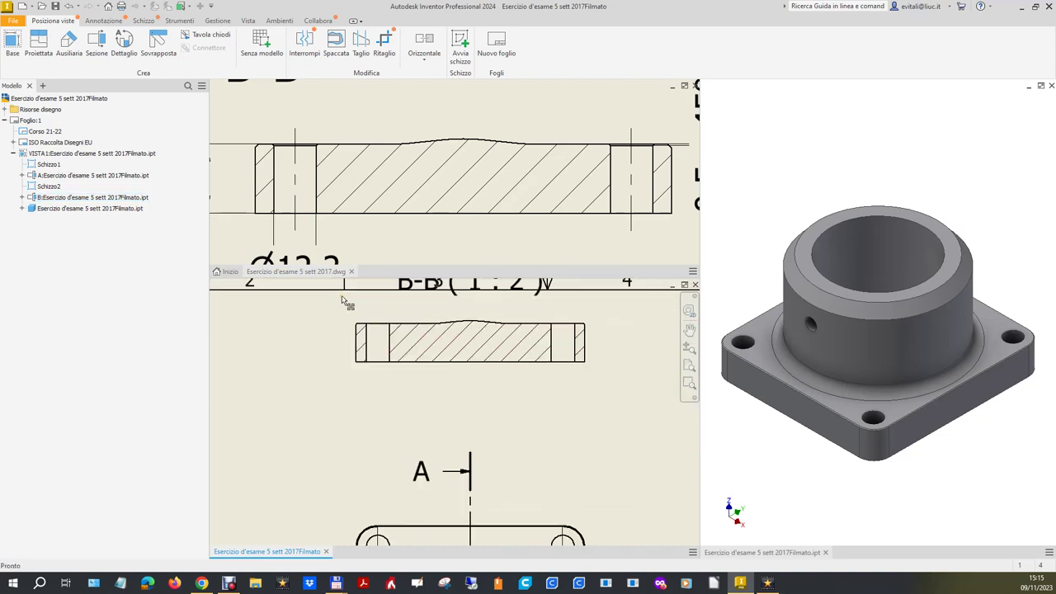
pyautogui.scroll(2, 490, 185)
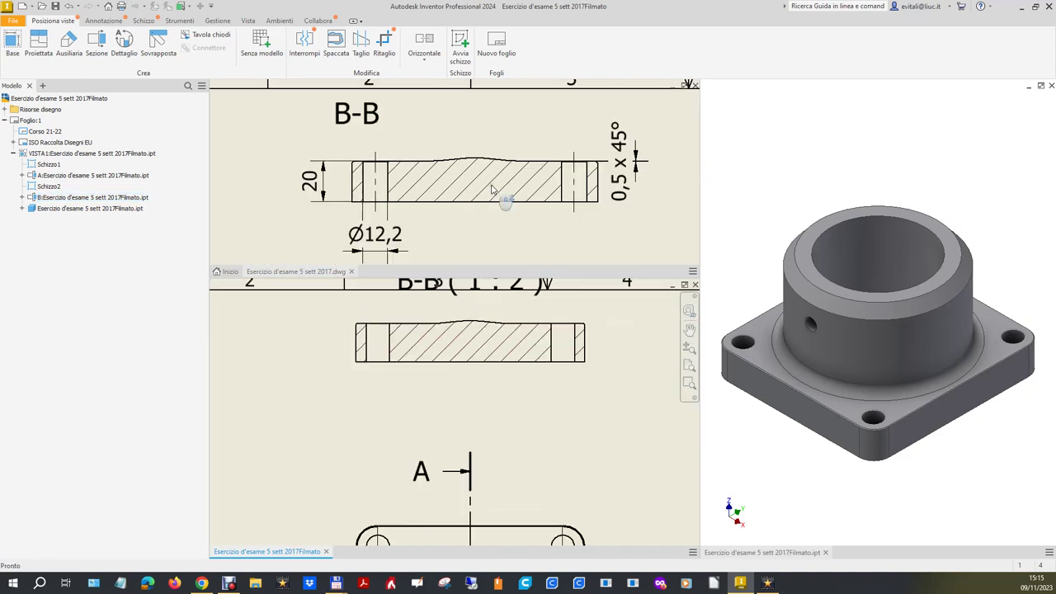
pyautogui.scroll(-3, 618, 170)
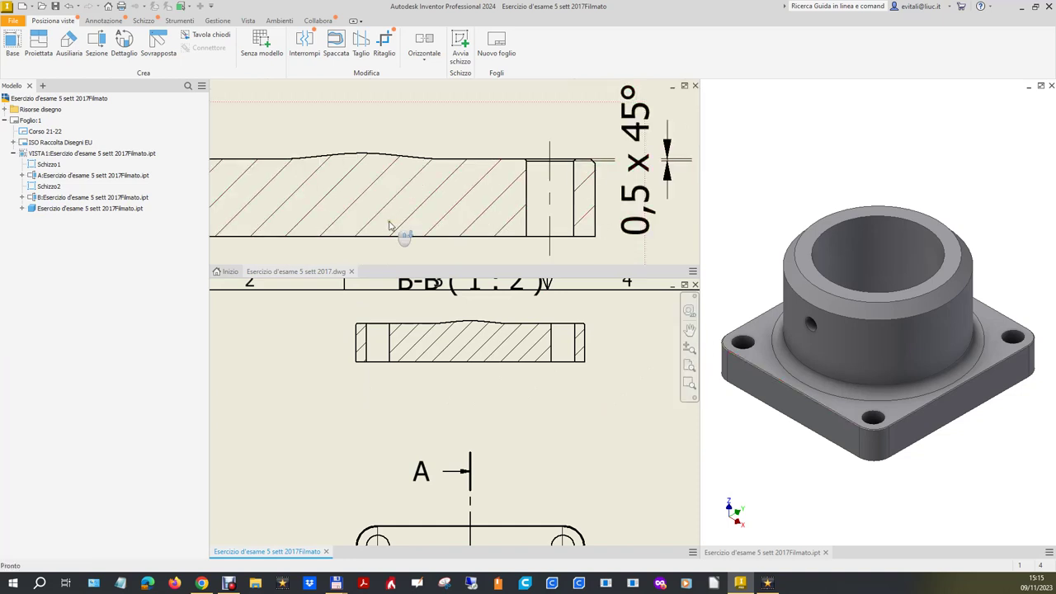
pyautogui.scroll(2, 401, 231)
pyautogui.scroll(2, 338, 202)
pyautogui.scroll(2, 332, 195)
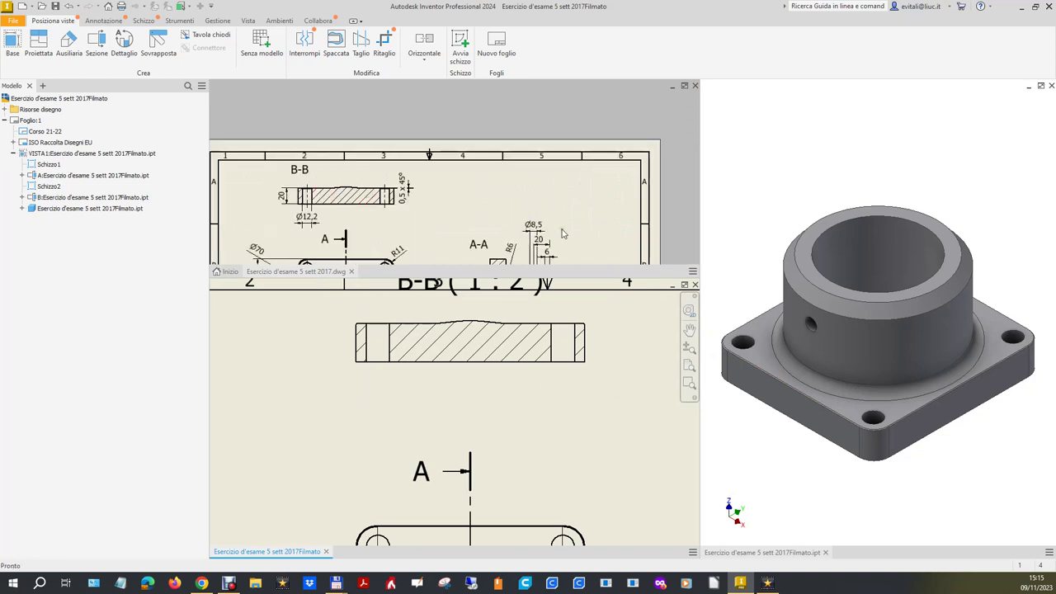
pyautogui.scroll(2, 588, 240)
pyautogui.scroll(2, 560, 224)
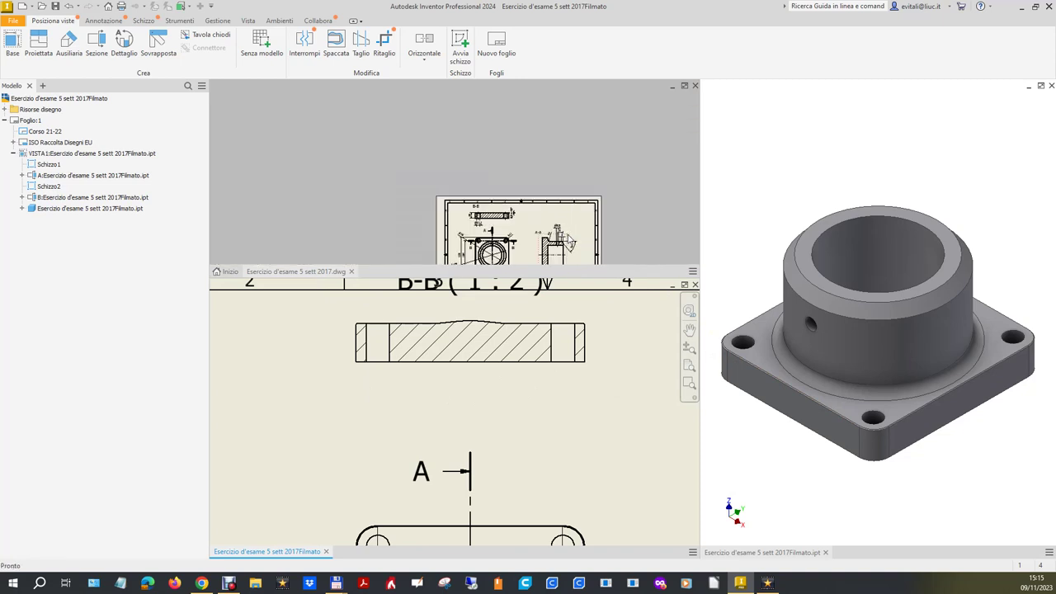
pyautogui.scroll(-2, 499, 239)
pyautogui.scroll(-2, 495, 252)
pyautogui.scroll(-2, 492, 256)
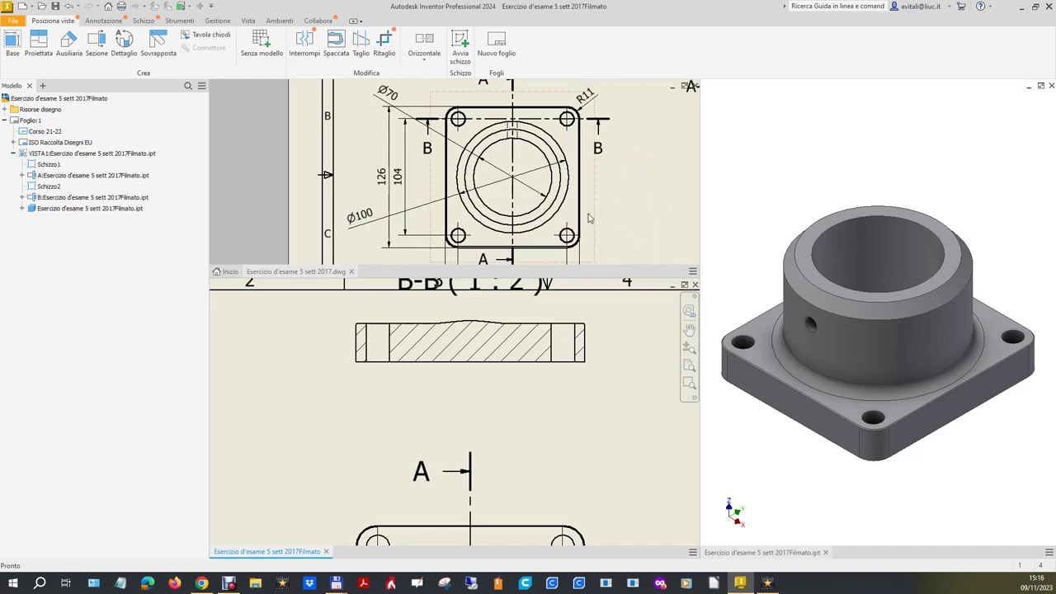
pyautogui.scroll(1, 585, 123)
pyautogui.scroll(-3, 581, 104)
pyautogui.scroll(-2, 582, 103)
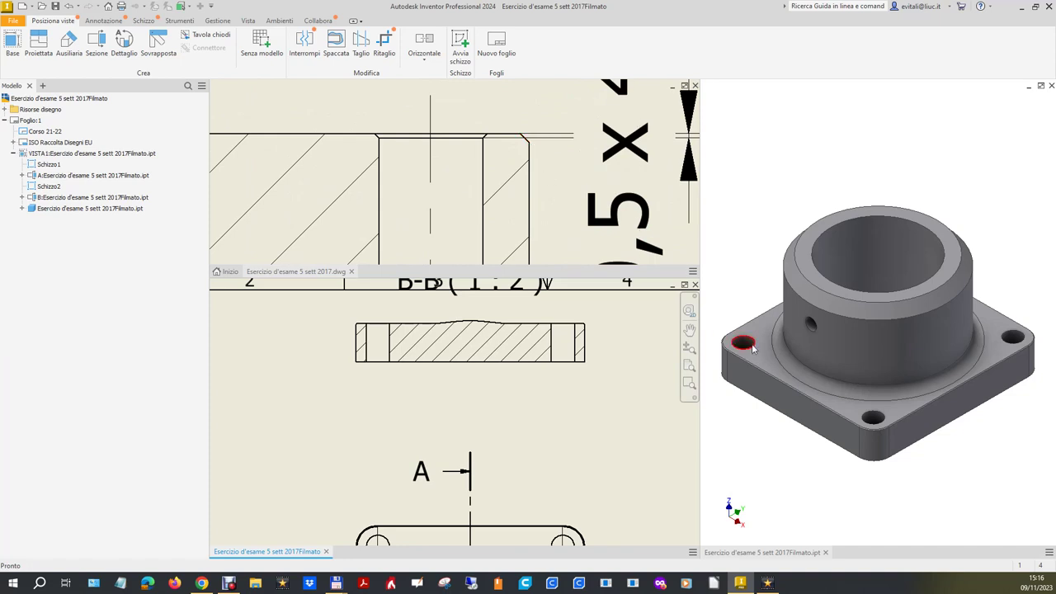
# Step: Activate the 3D part model and pick the circular edge around the boss base
pyautogui.scroll(2, 493, 210)
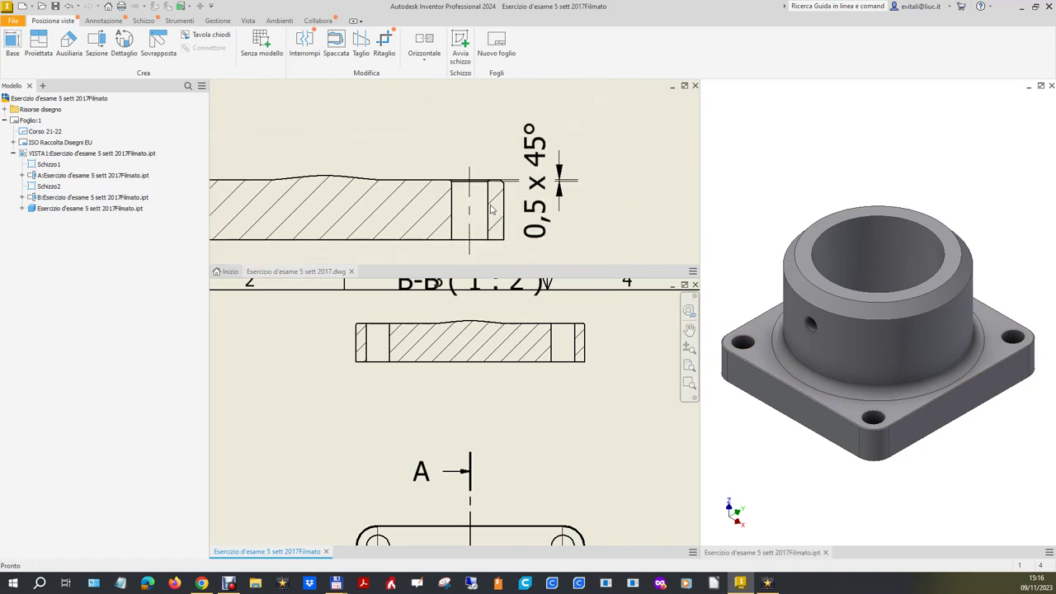
pyautogui.scroll(2, 493, 211)
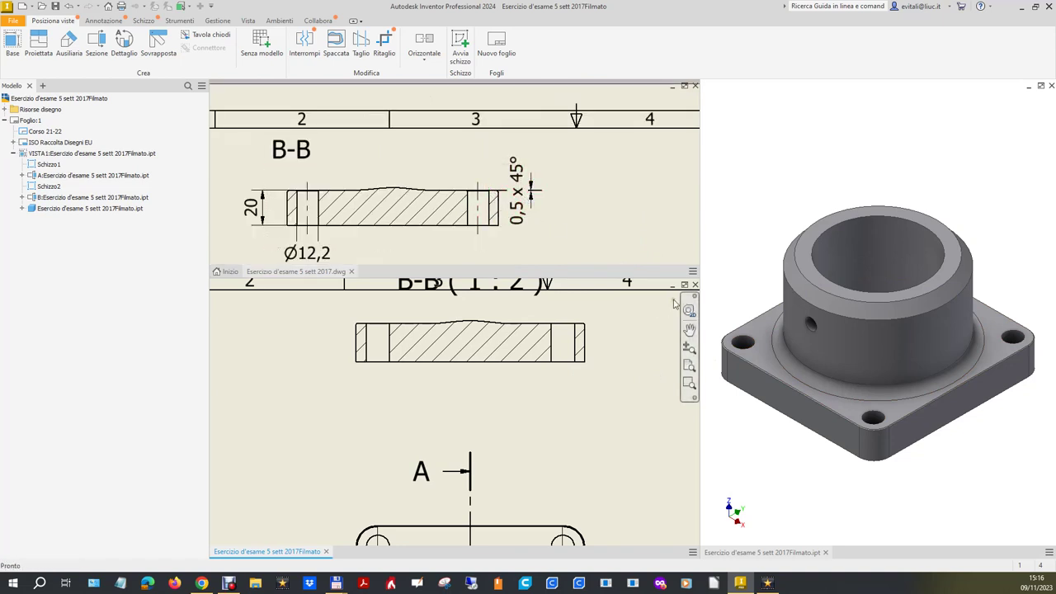
pyautogui.click(734, 243)
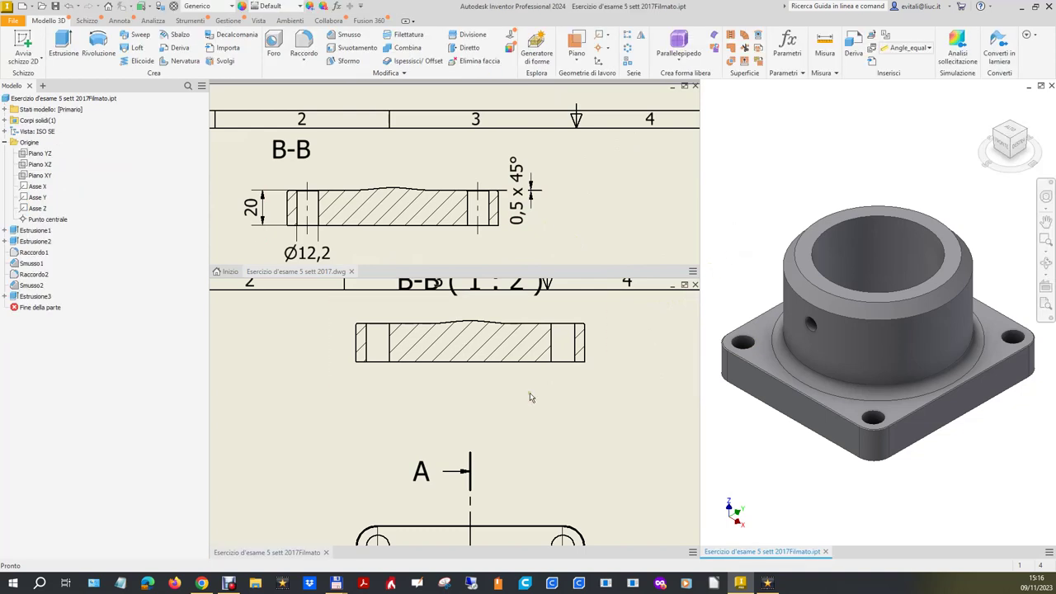
pyautogui.click(873, 394)
# Step: Add a 0.5 mm chamfer, Smusso3, to the top edges of the four bolt holes
pyautogui.click(344, 37)
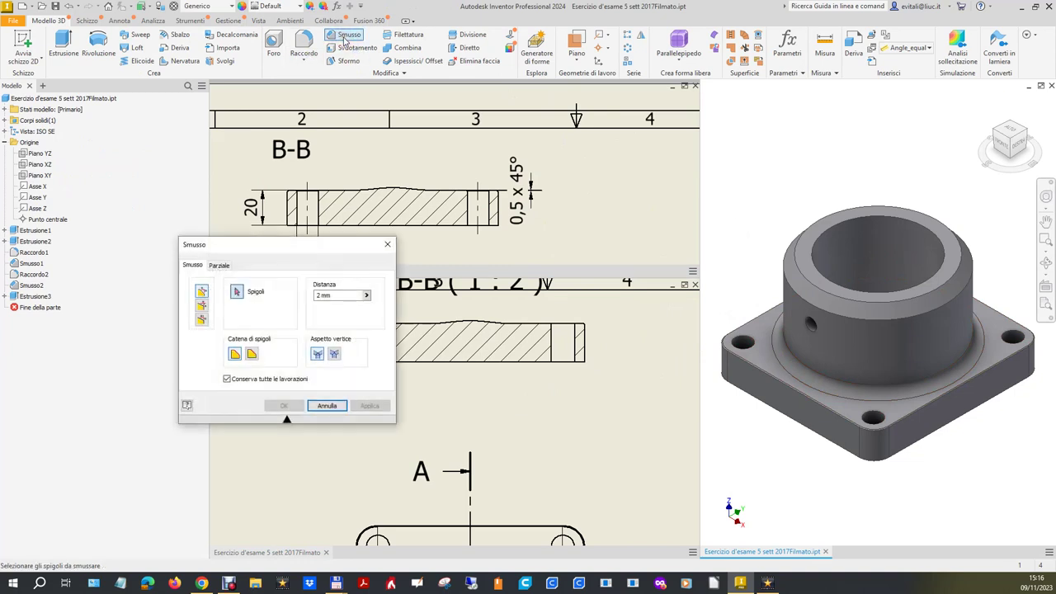
pyautogui.click(245, 287)
pyautogui.write('.5')
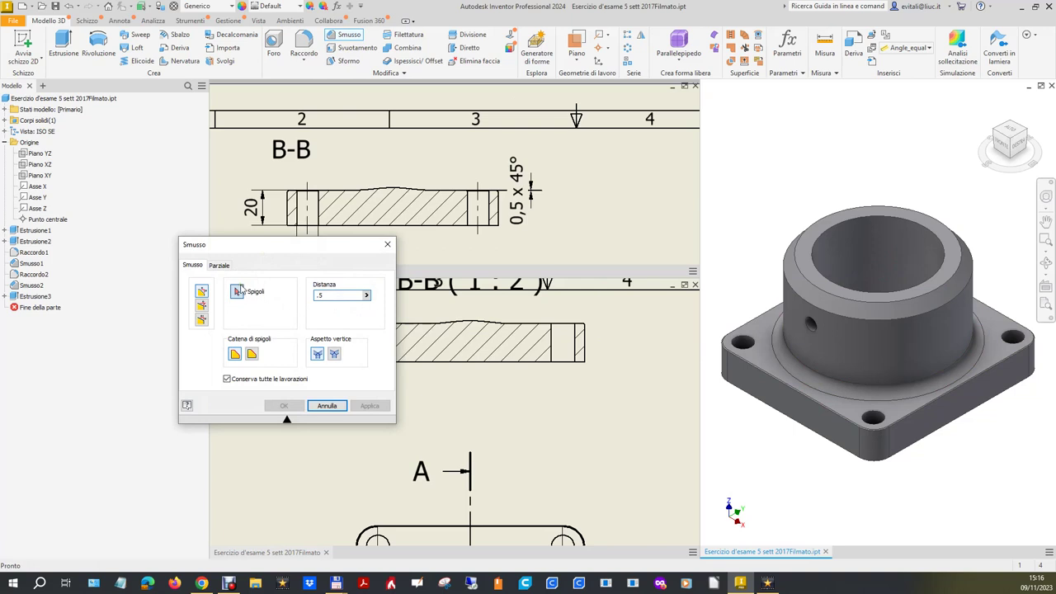
pyautogui.click(208, 297)
pyautogui.click(741, 340)
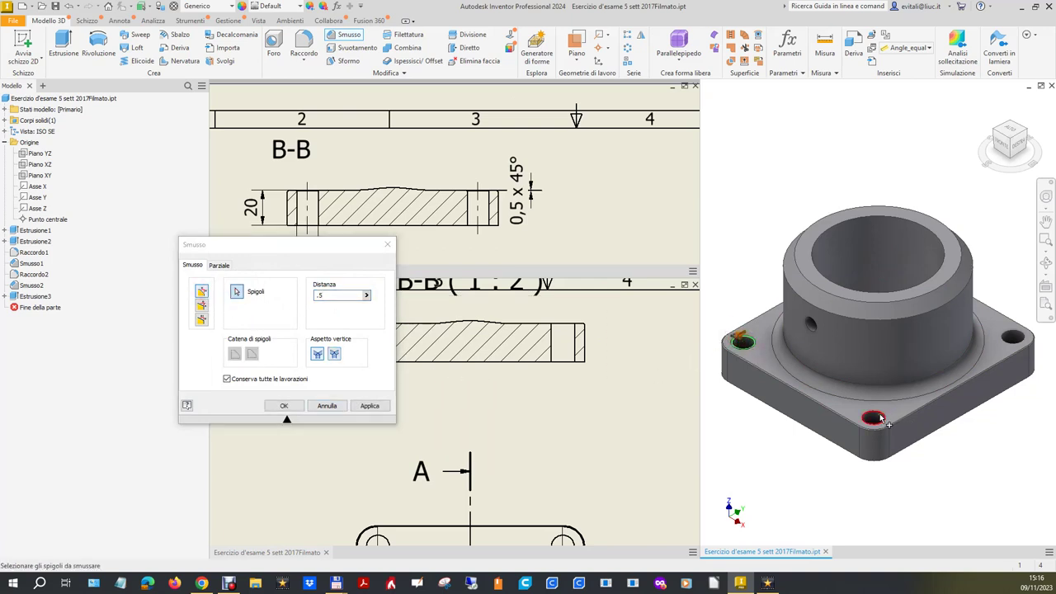
pyautogui.click(881, 419)
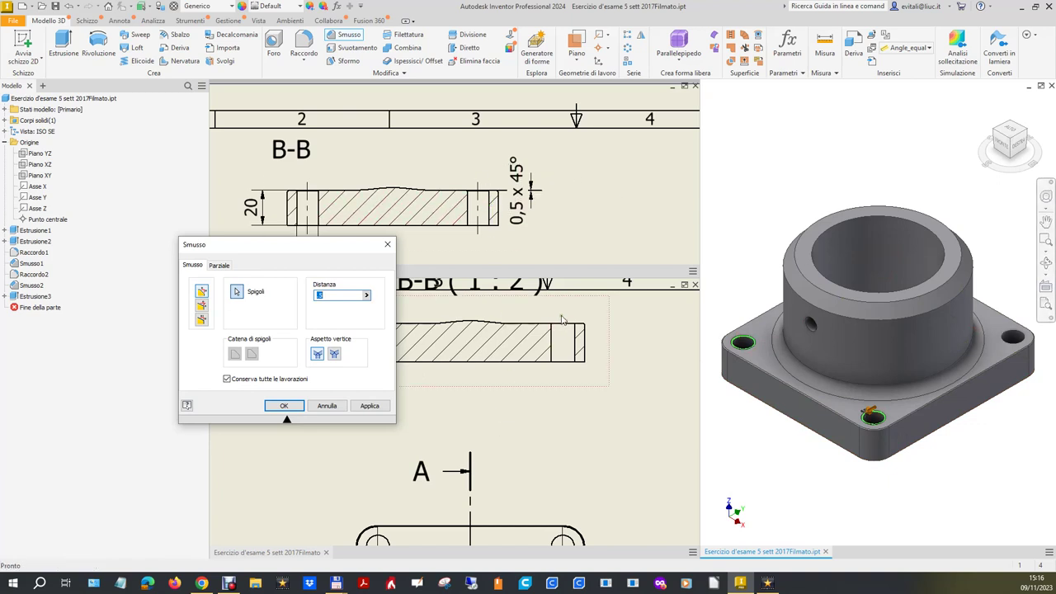
pyautogui.click(1009, 319)
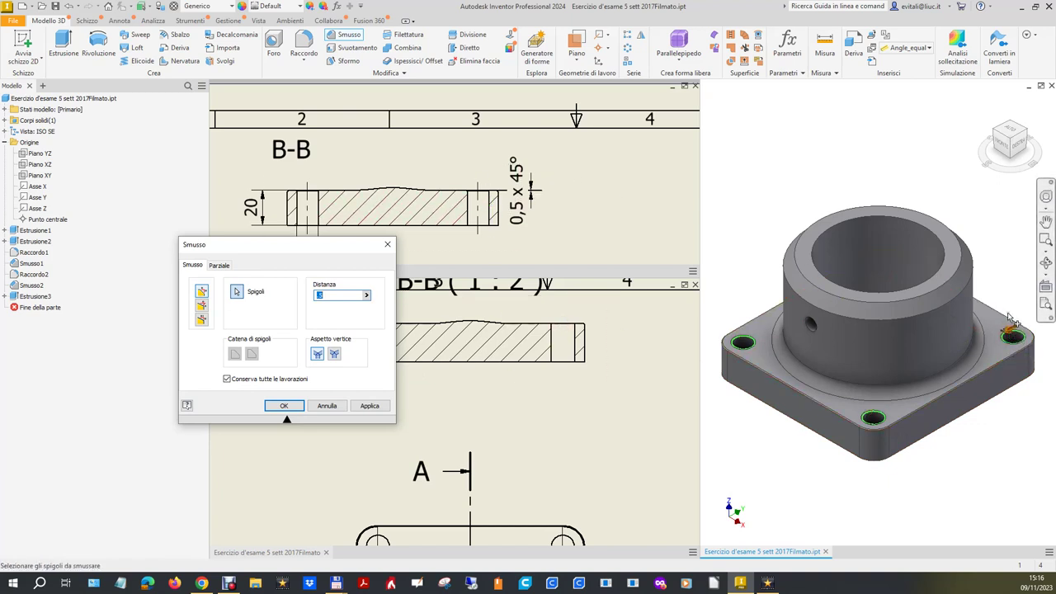
pyautogui.click(1008, 137)
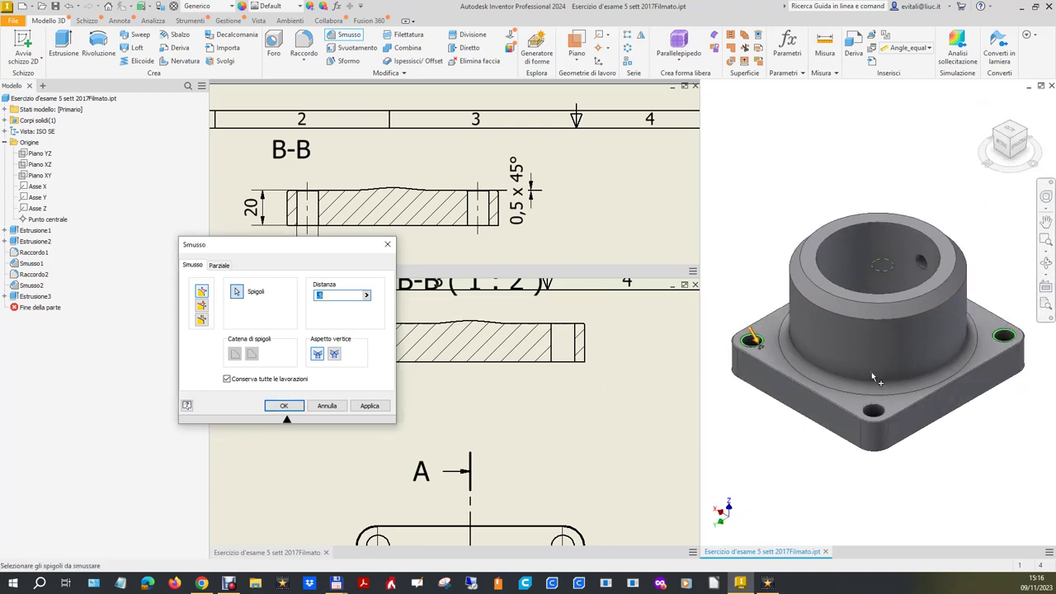
pyautogui.click(872, 411)
pyautogui.click(369, 405)
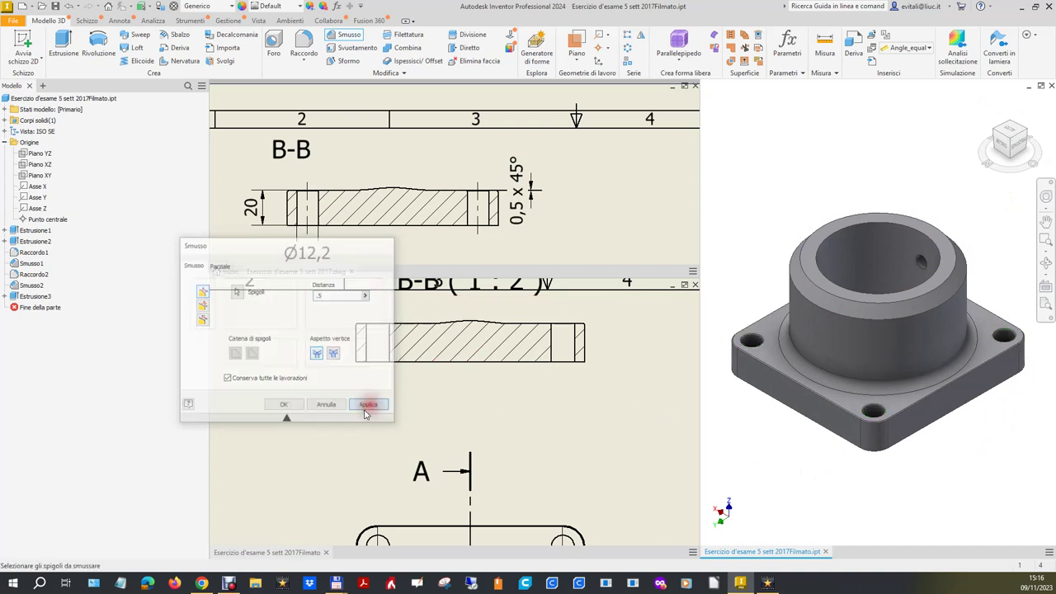
pyautogui.click(328, 405)
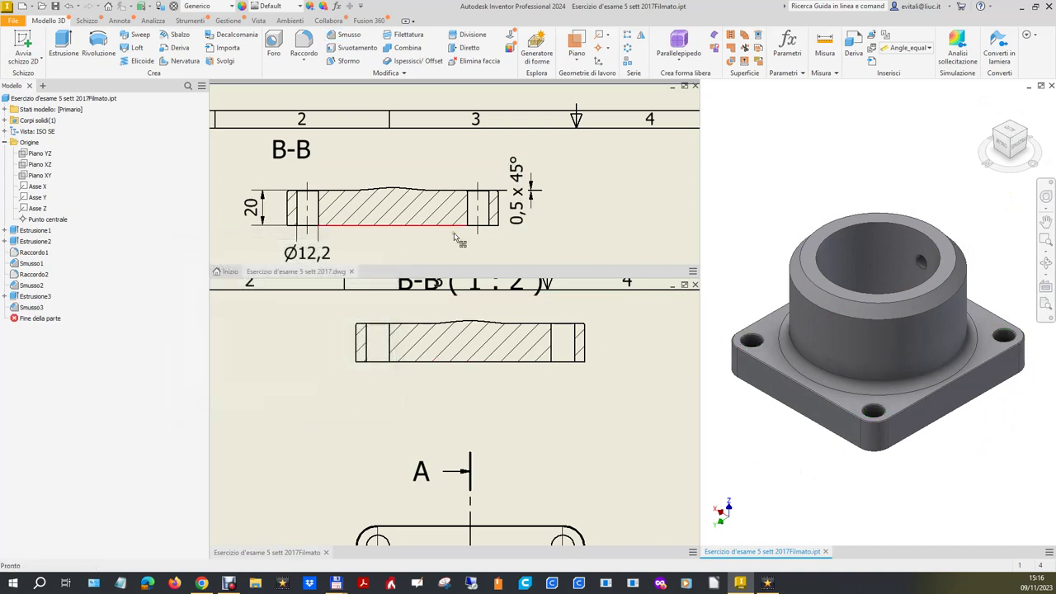
pyautogui.click(506, 351)
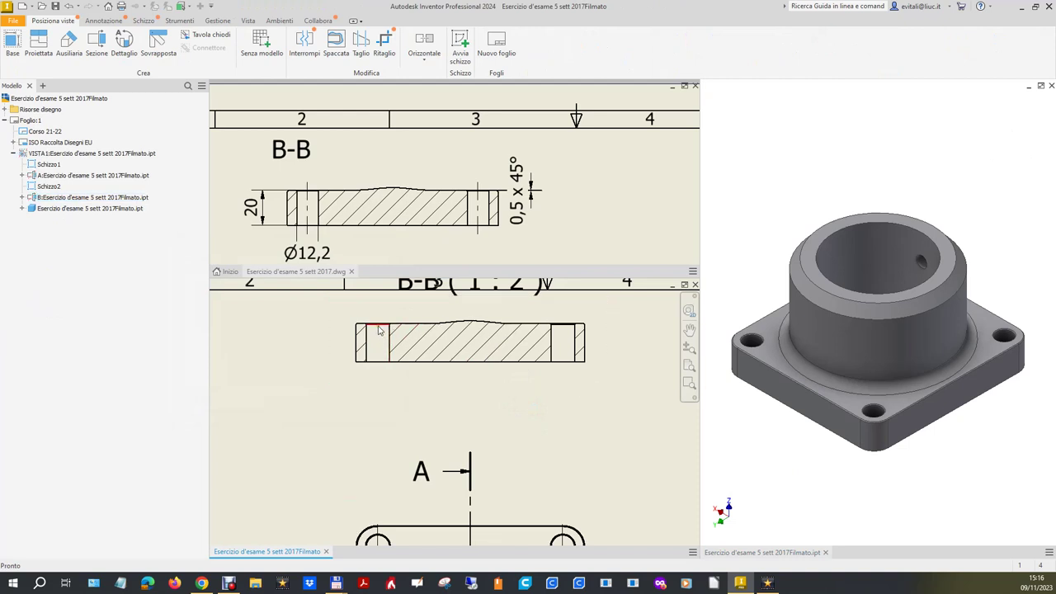
pyautogui.moveTo(379, 324)
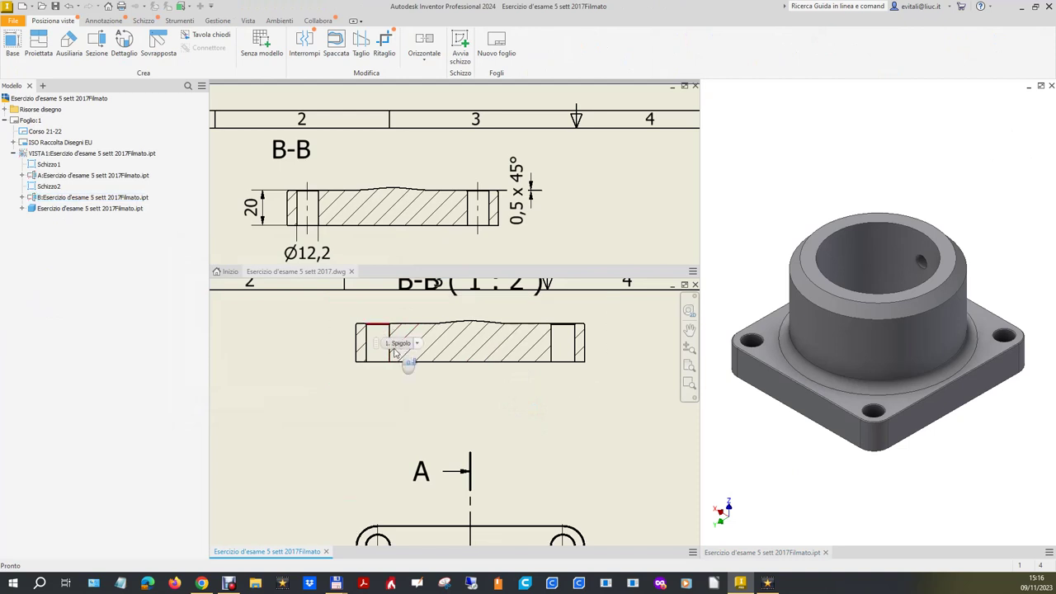
# Step: Move the B-B label left and settle section B-B into its aligned position
pyautogui.scroll(2, 440, 406)
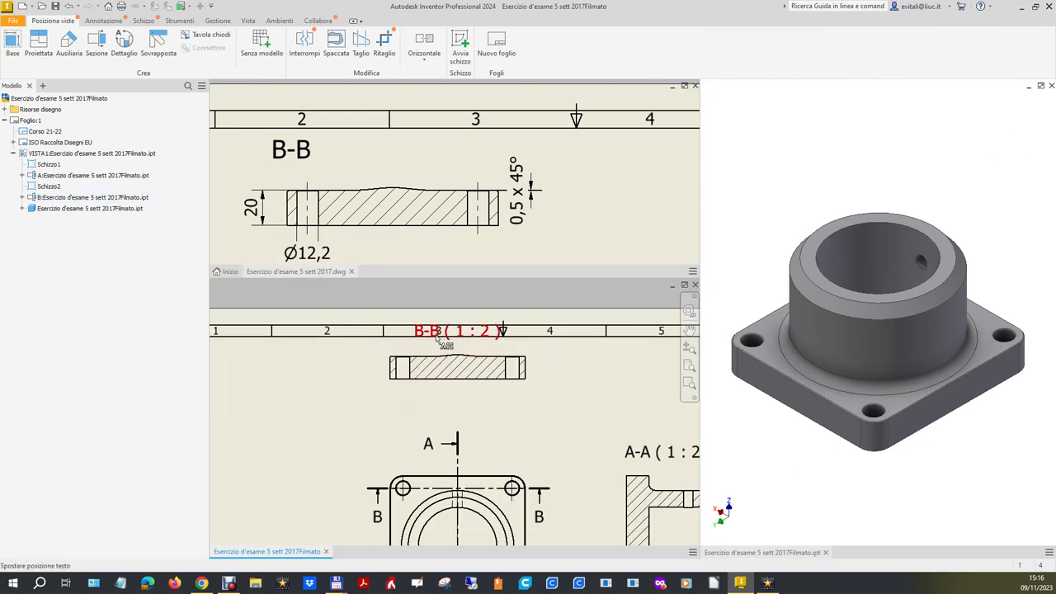
pyautogui.moveTo(444, 337); pyautogui.dragTo(331, 354)
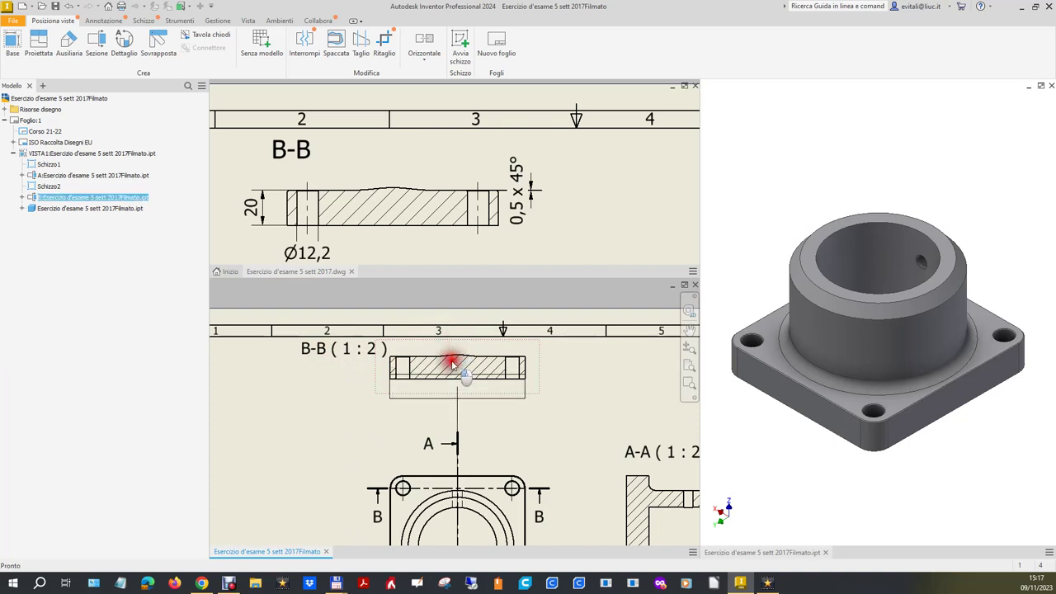
pyautogui.moveTo(453, 364); pyautogui.dragTo(450, 368)
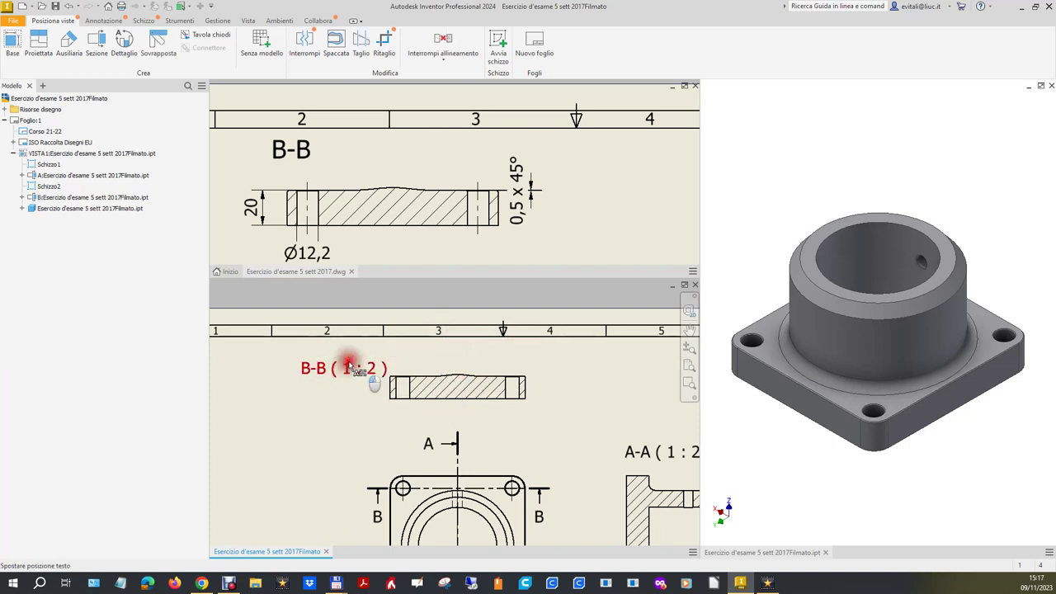
# Step: Delete the scale text from the B-B label so it reads just B-B
pyautogui.doubleClick(349, 365)
pyautogui.click(418, 240)
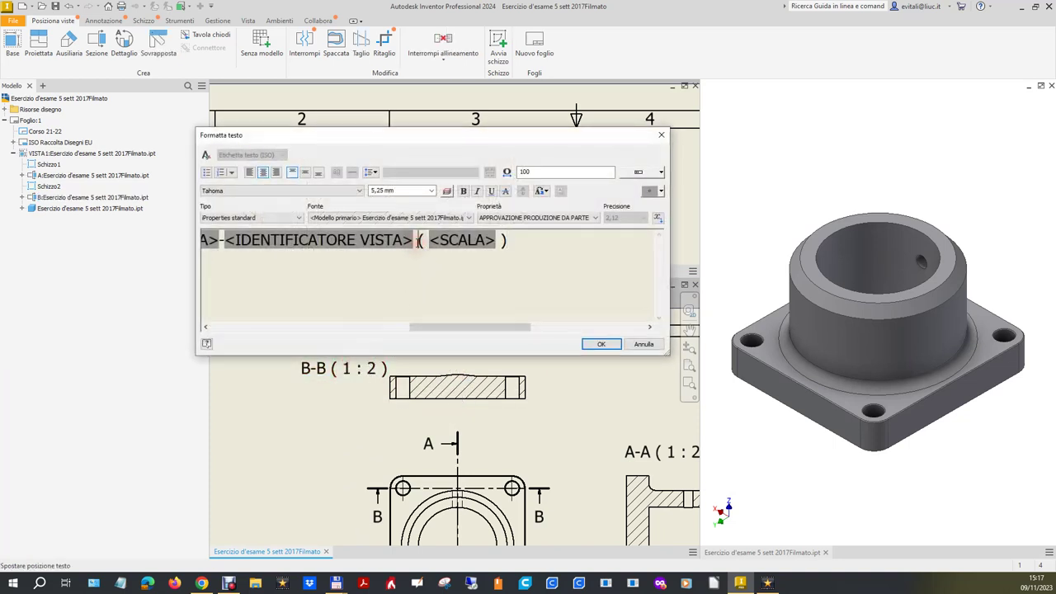
pyautogui.moveTo(418, 240); pyautogui.dragTo(528, 240)
pyautogui.press('Delete')
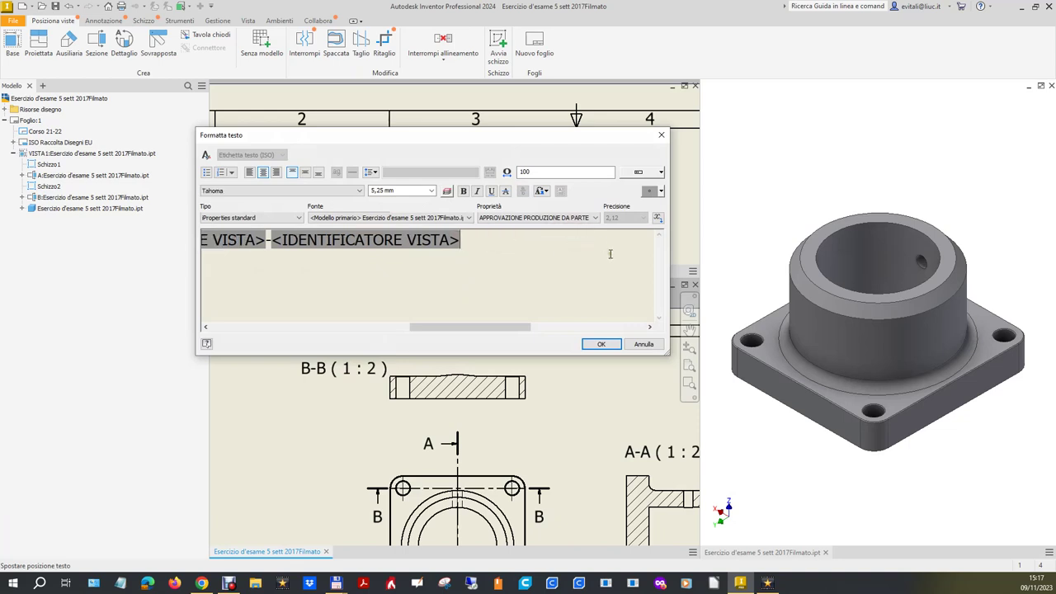
pyautogui.click(601, 344)
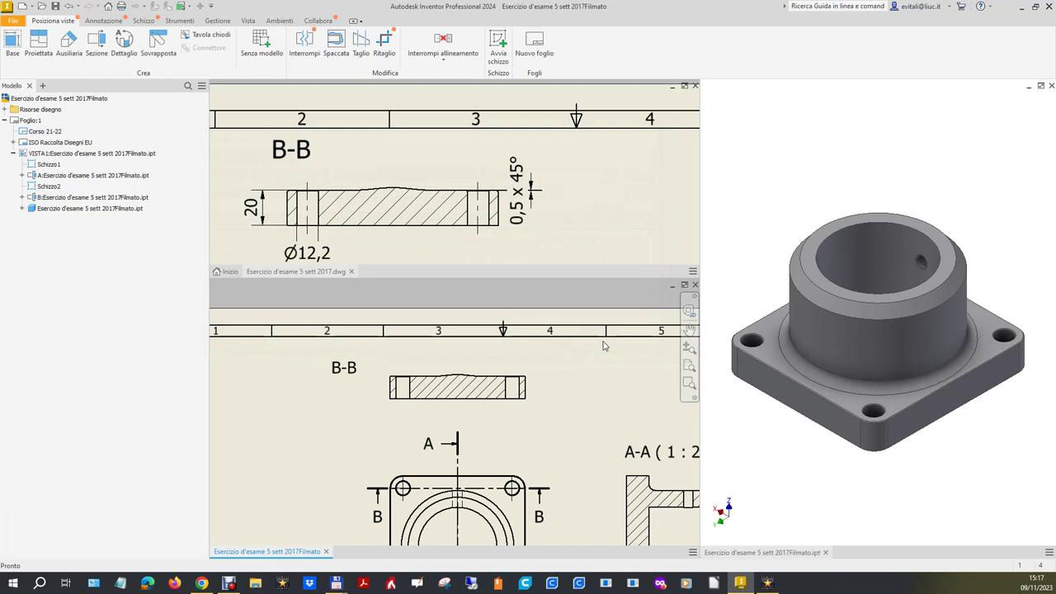
pyautogui.scroll(-1, 431, 415)
# Step: Reposition the A-A section line slightly on the top view
pyautogui.scroll(-4, 430, 415)
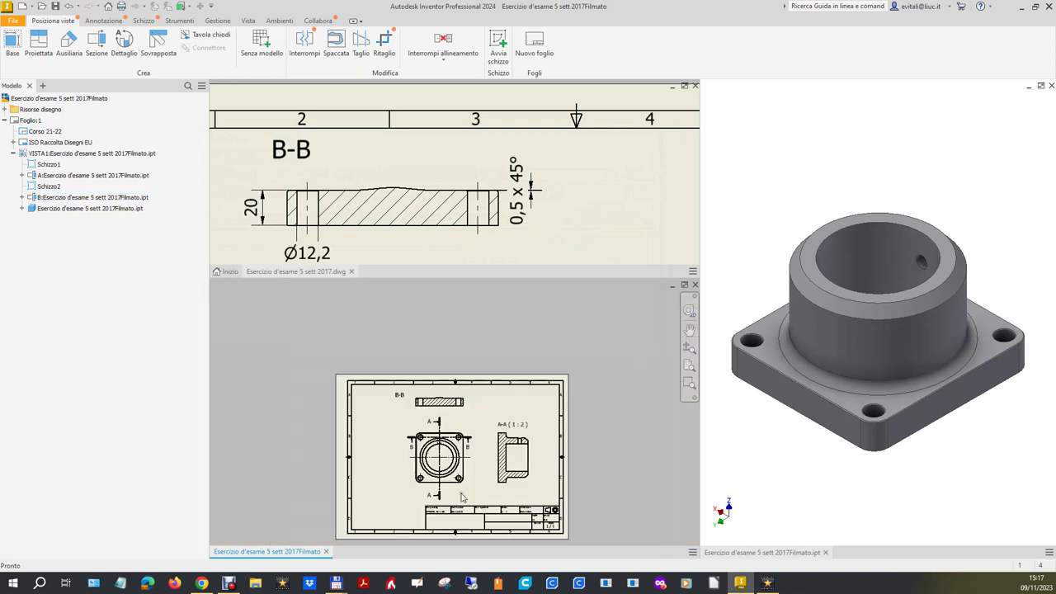
pyautogui.scroll(3, 472, 501)
pyautogui.moveTo(406, 508); pyautogui.dragTo(410, 503)
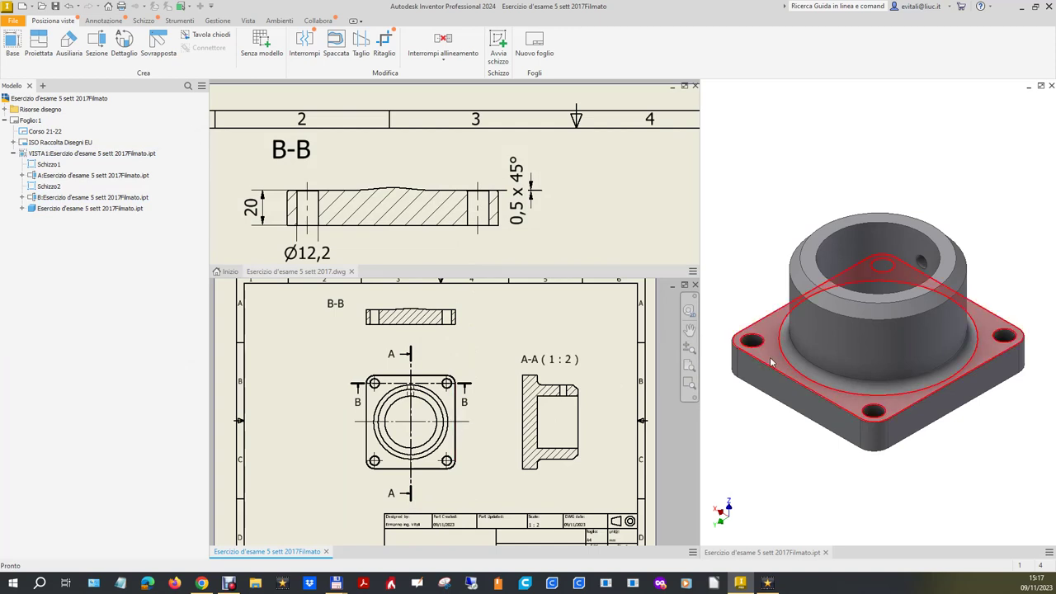
# Step: Activate the upper drawing and start a chamfer annotation for section B-B
pyautogui.scroll(-3, 519, 198)
pyautogui.scroll(4, 509, 239)
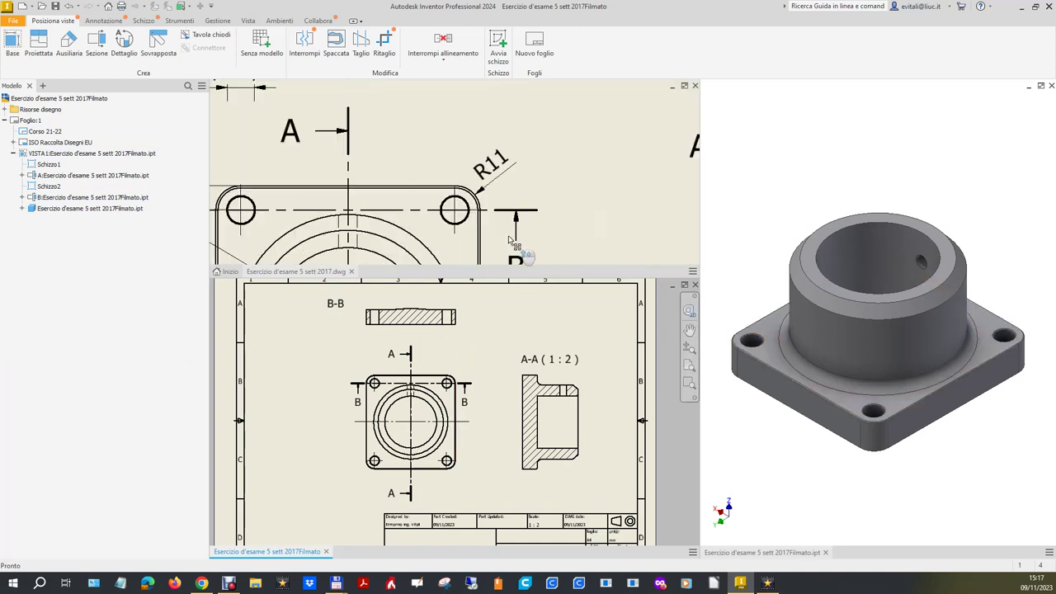
pyautogui.scroll(-3, 505, 230)
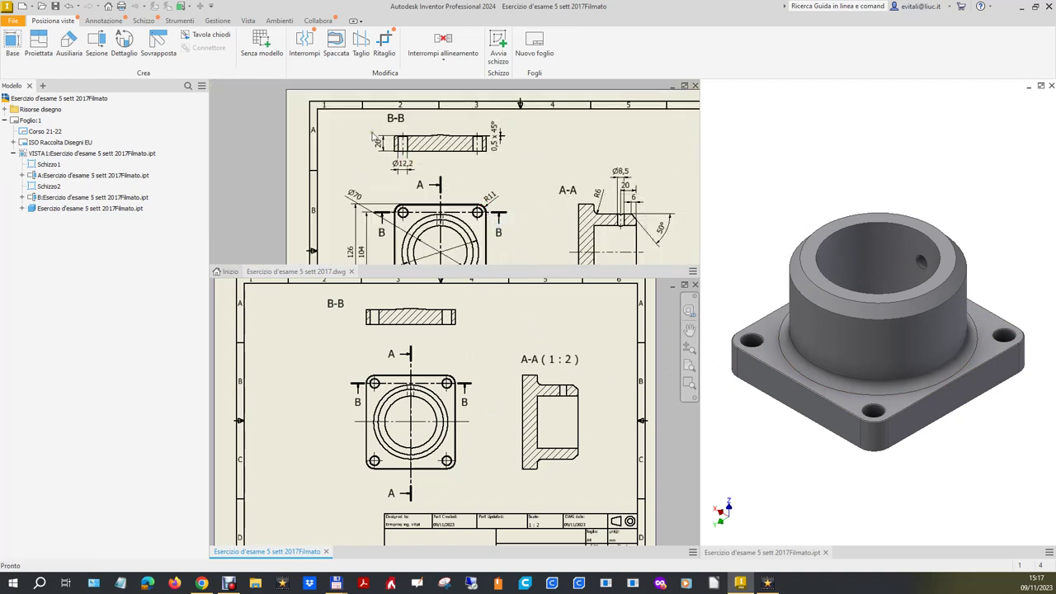
pyautogui.scroll(2, 403, 130)
pyautogui.scroll(2, 404, 127)
pyautogui.scroll(2, 404, 125)
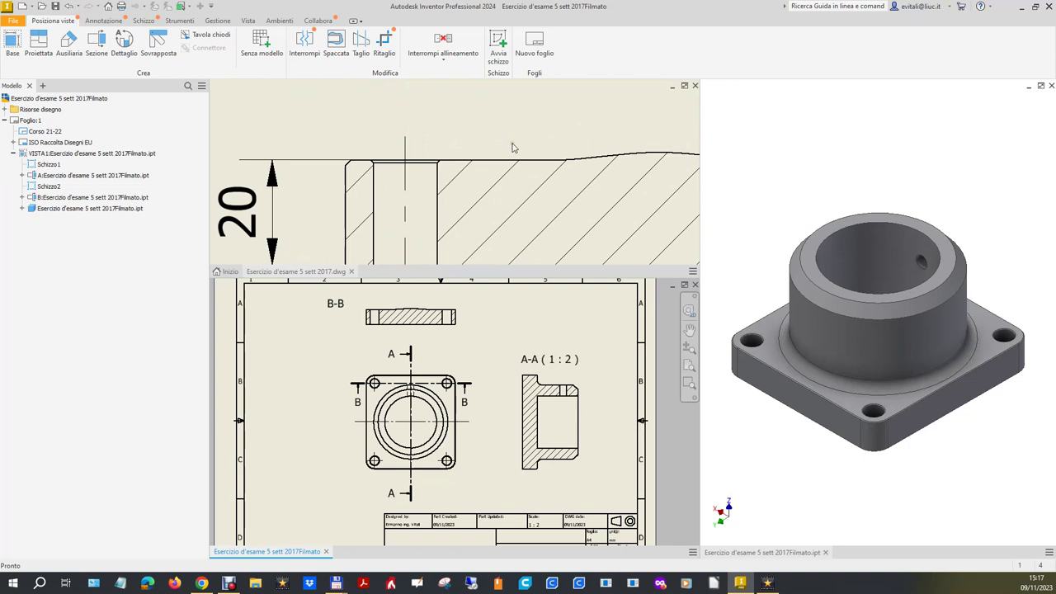
pyautogui.scroll(-1, 512, 147)
pyautogui.scroll(-1, 513, 145)
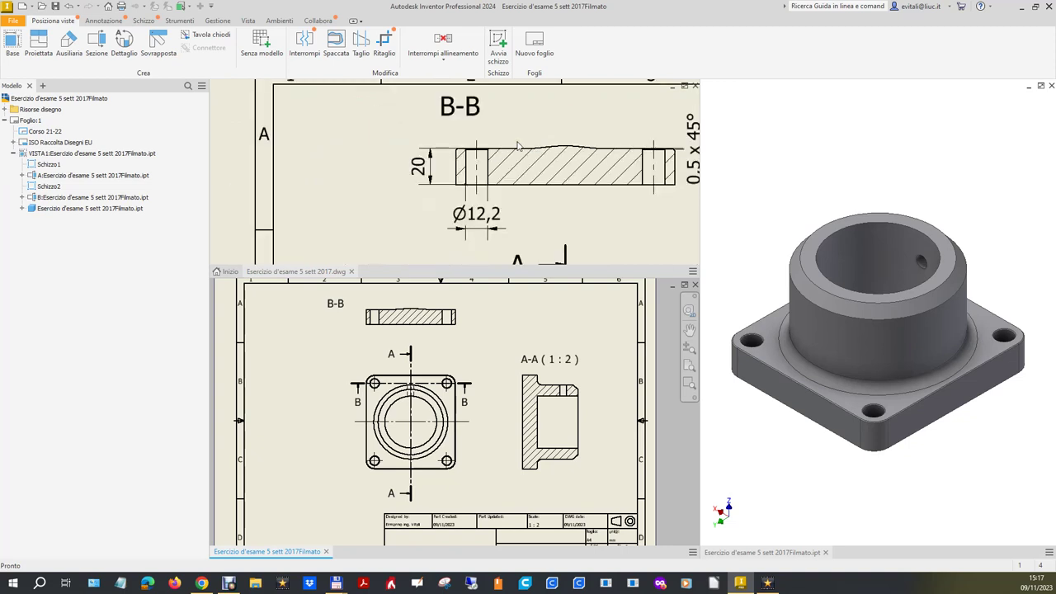
pyautogui.click(384, 185)
pyautogui.click(173, 35)
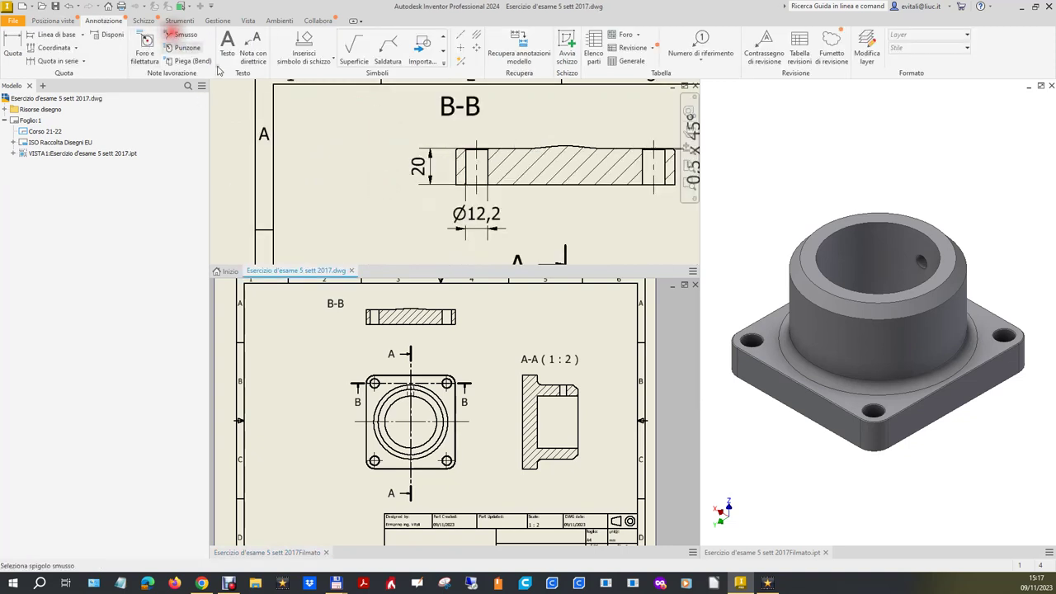
# Step: Place a 1 X 45° chamfer note on B-B's top-left edge, then activate the part model
pyautogui.scroll(3, 454, 150)
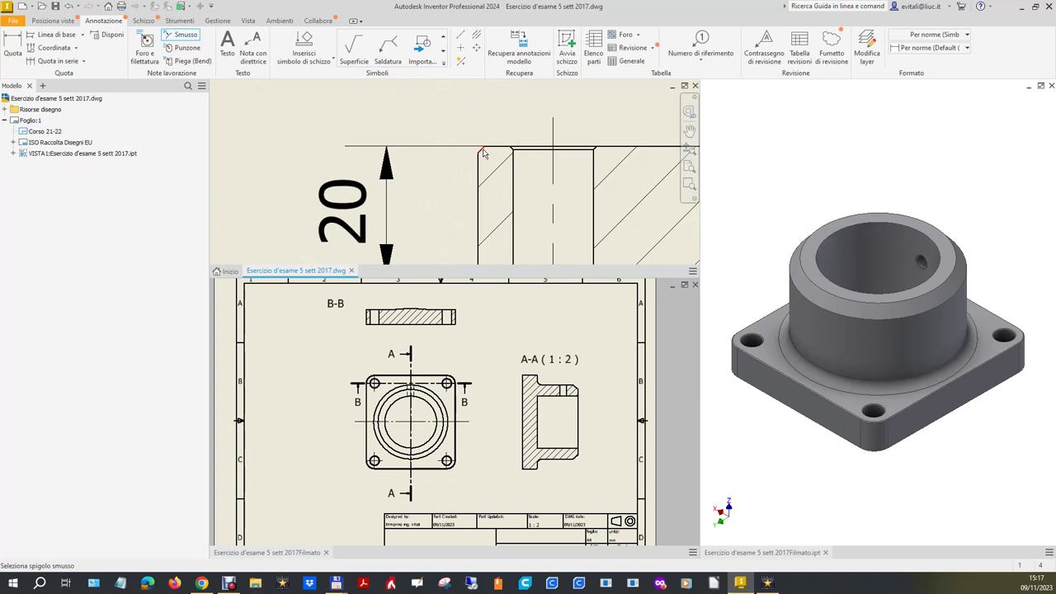
pyautogui.click(484, 152)
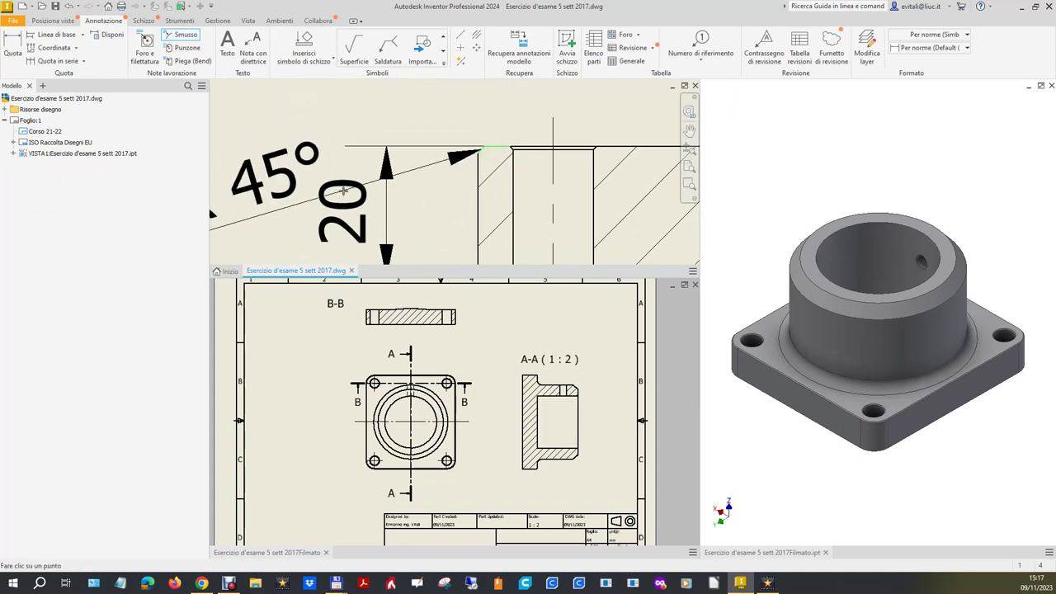
pyautogui.scroll(-2, 358, 158)
pyautogui.click(399, 142)
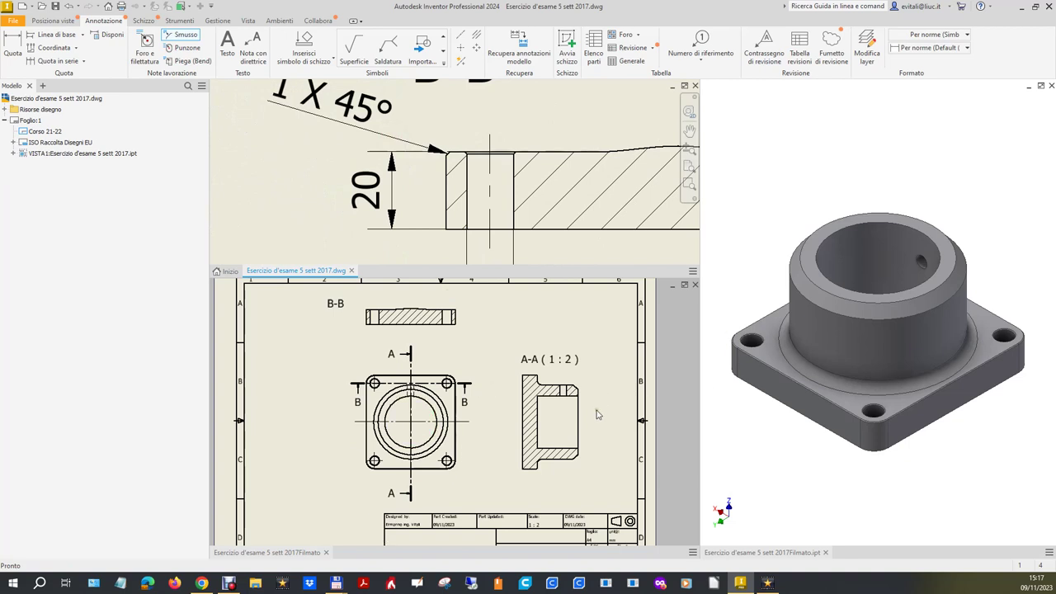
pyautogui.click(743, 456)
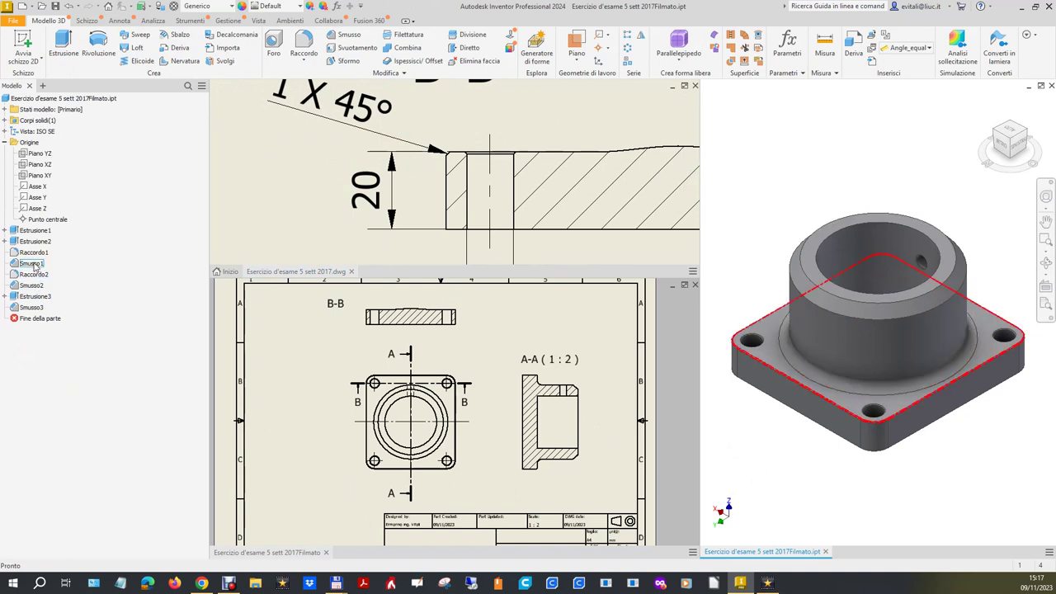
# Step: Edit chamfer Smusso1 to change its distance from 0,5 mm to 1 mm
pyautogui.rightClick(35, 265)
pyautogui.click(68, 309)
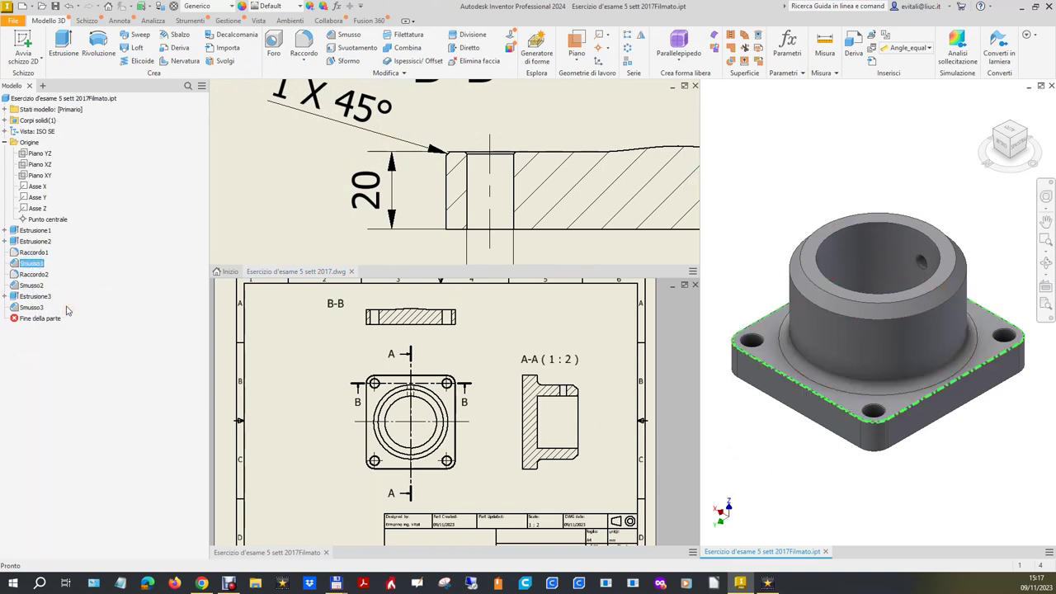
pyautogui.click(350, 295)
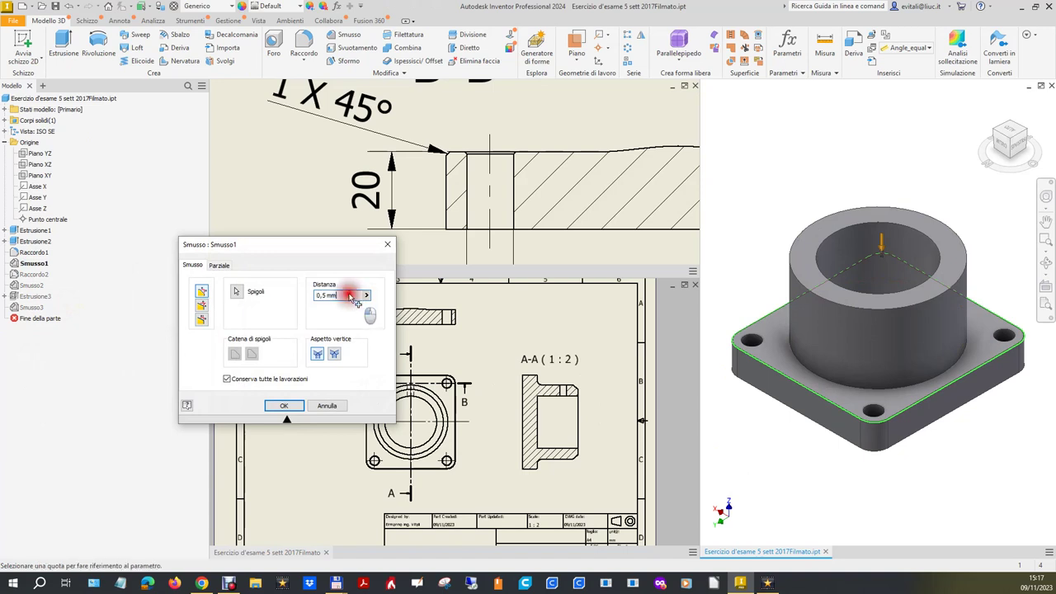
pyautogui.write('1')
pyautogui.click(284, 406)
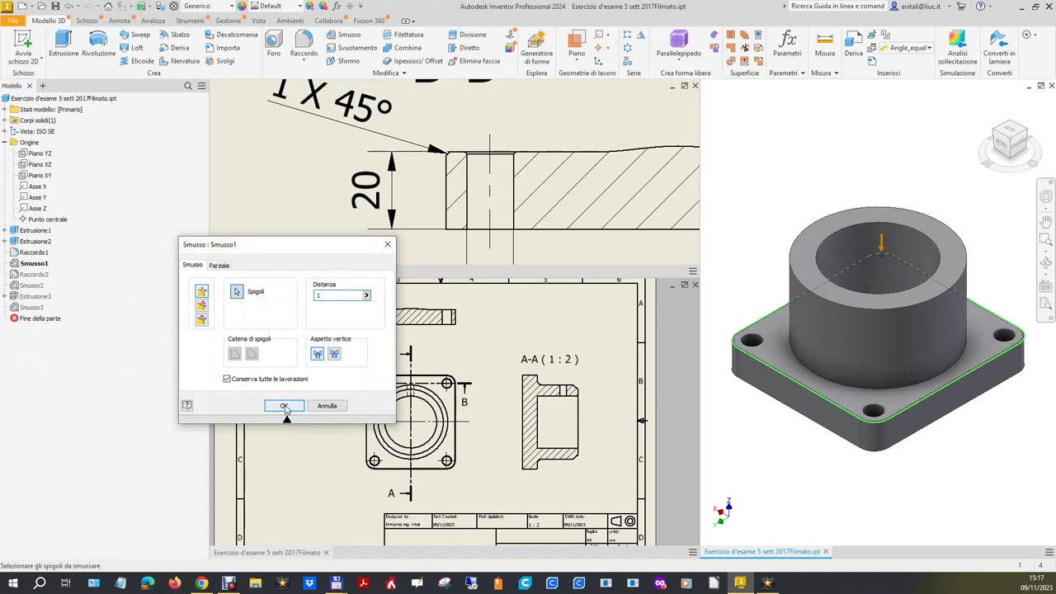
pyautogui.click(283, 406)
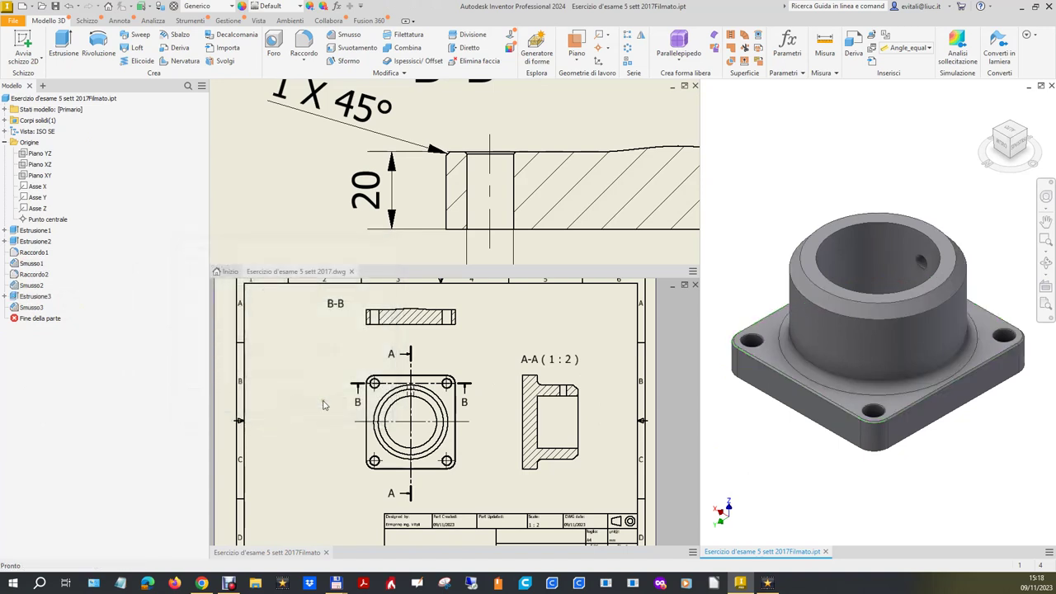
pyautogui.click(765, 172)
# Step: Make the upper drawing pane active and fit the whole sheet in view
pyautogui.scroll(-2, 382, 146)
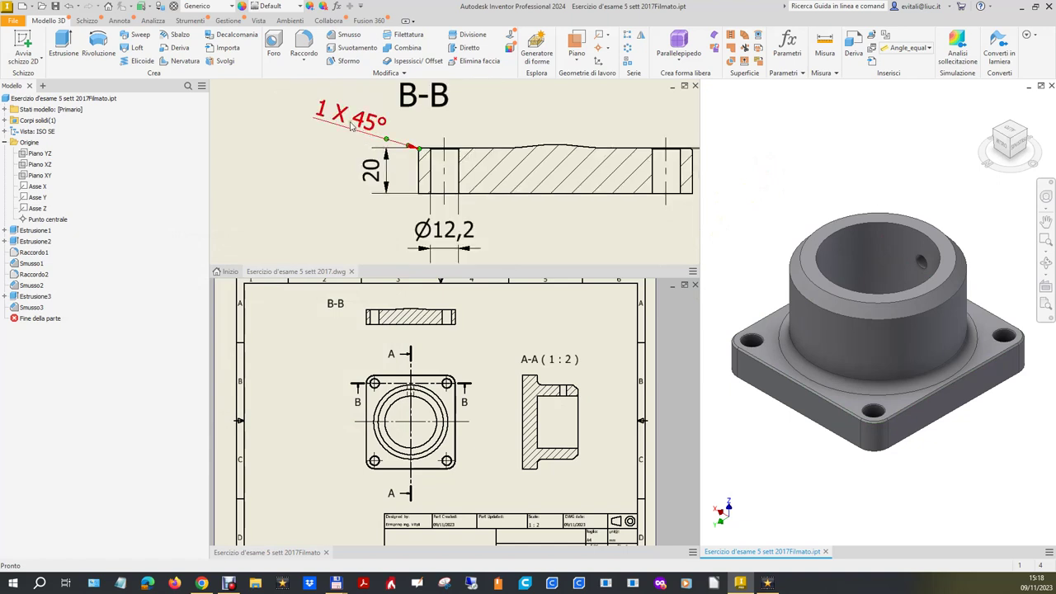
pyautogui.scroll(-2, 343, 132)
pyautogui.scroll(-2, 346, 140)
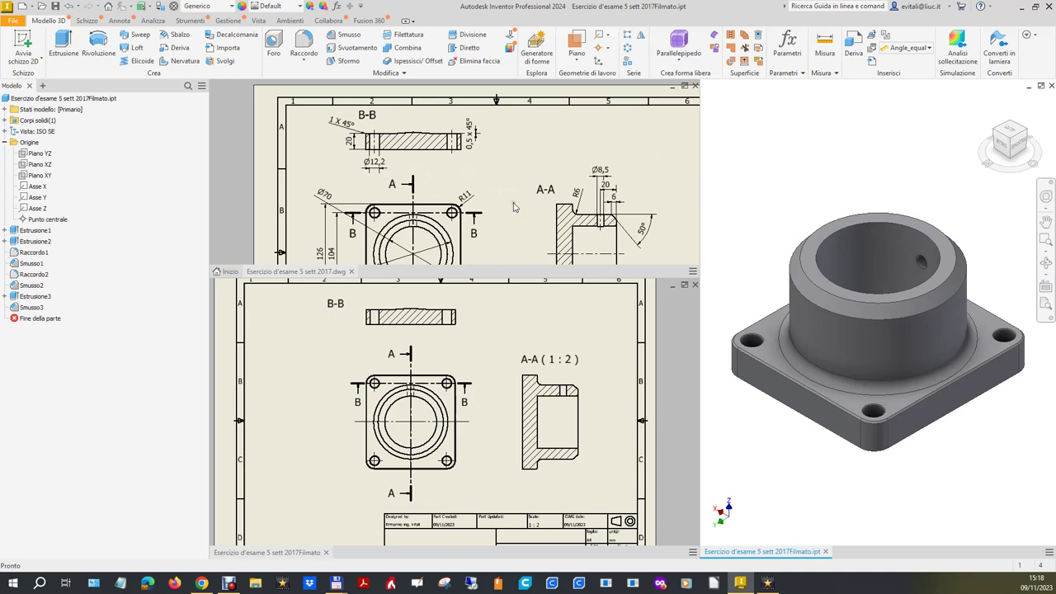
pyautogui.scroll(-2, 476, 175)
pyautogui.click(652, 154)
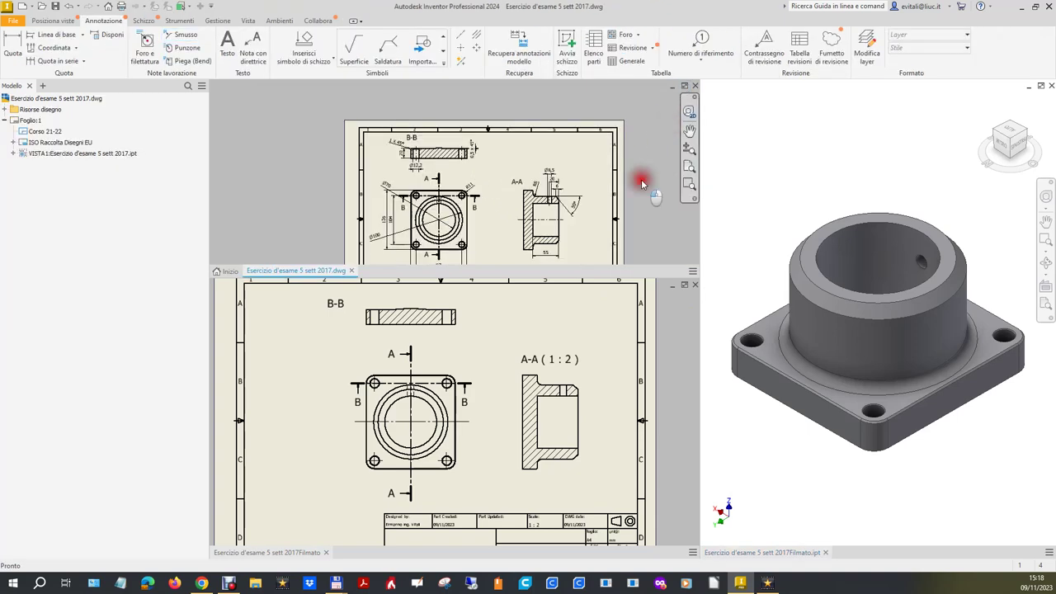
pyautogui.click(689, 167)
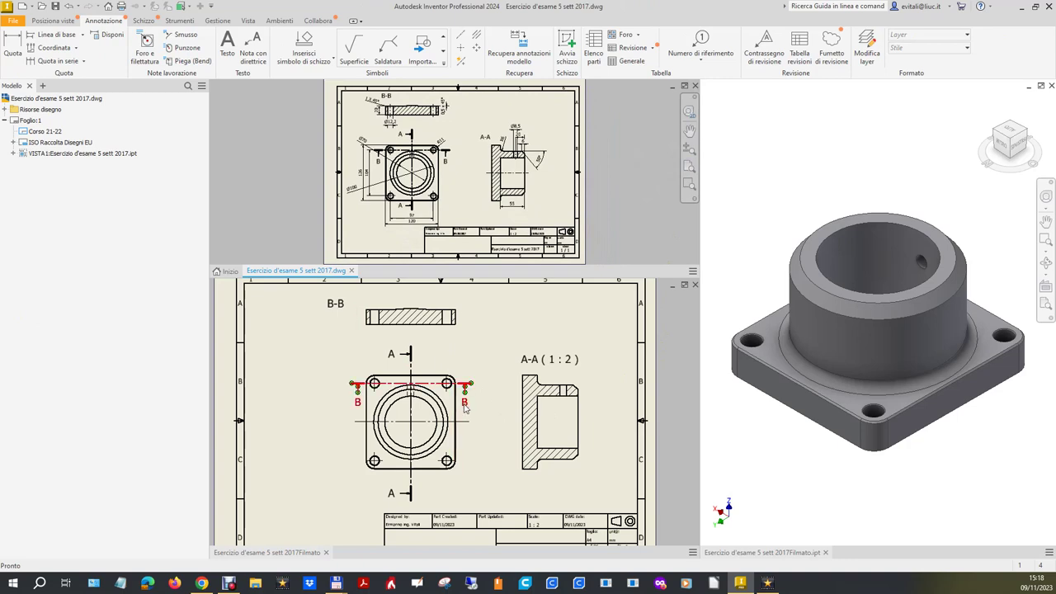
# Step: Zoom in and out on the sheet to bring section B-B into view
pyautogui.scroll(-2, 466, 409)
pyautogui.scroll(-3, 466, 408)
pyautogui.scroll(-5, 443, 198)
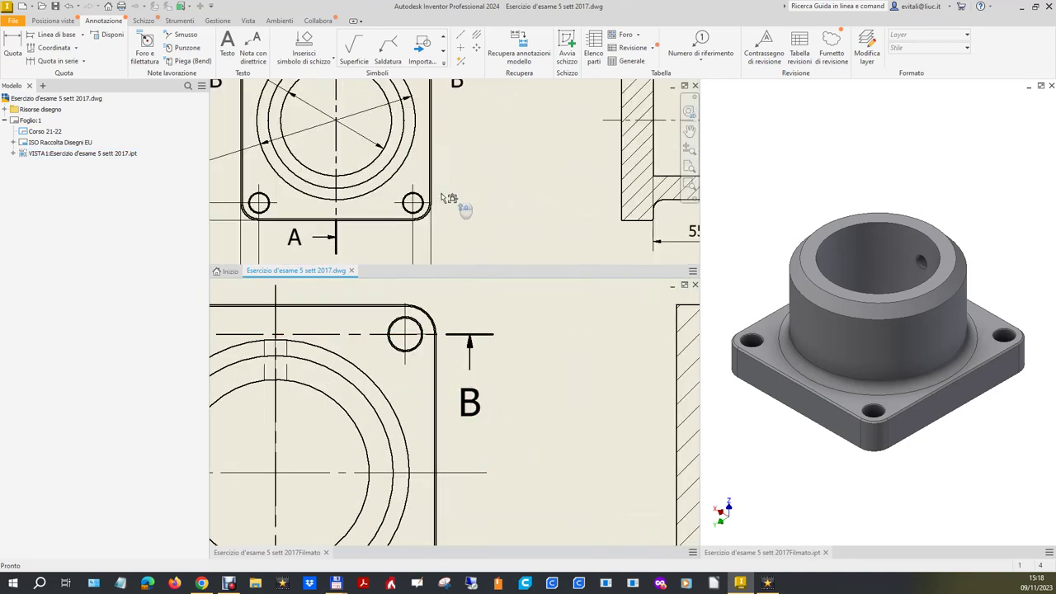
pyautogui.scroll(3, 443, 198)
pyautogui.scroll(3, 443, 198)
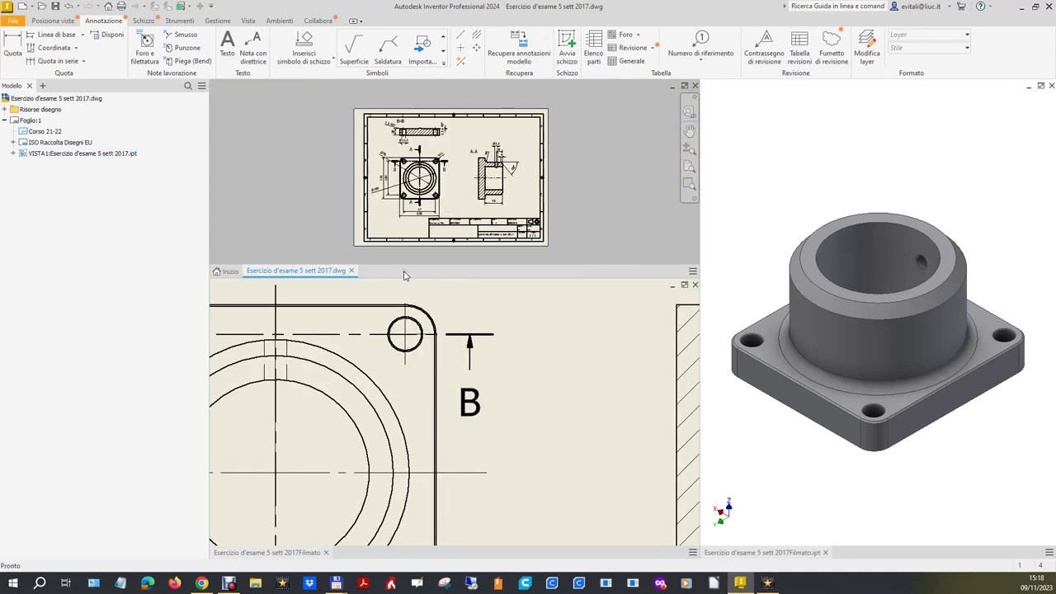
pyautogui.scroll(-3, 432, 183)
pyautogui.scroll(-2, 432, 183)
pyautogui.scroll(-1, 431, 183)
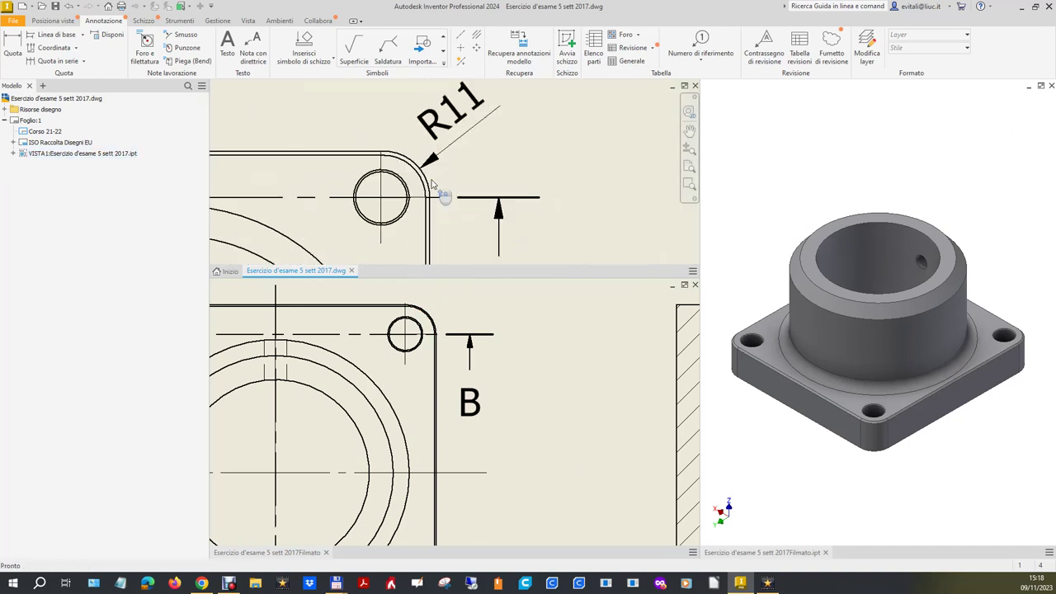
pyautogui.scroll(-3, 419, 306)
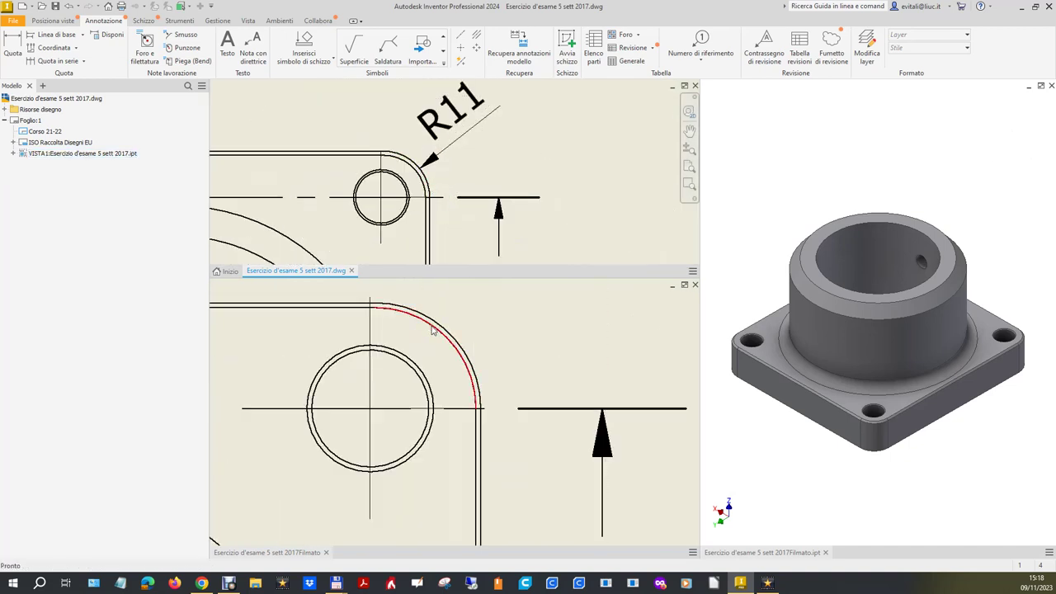
pyautogui.scroll(2, 487, 335)
pyautogui.scroll(2, 487, 334)
pyautogui.scroll(2, 495, 336)
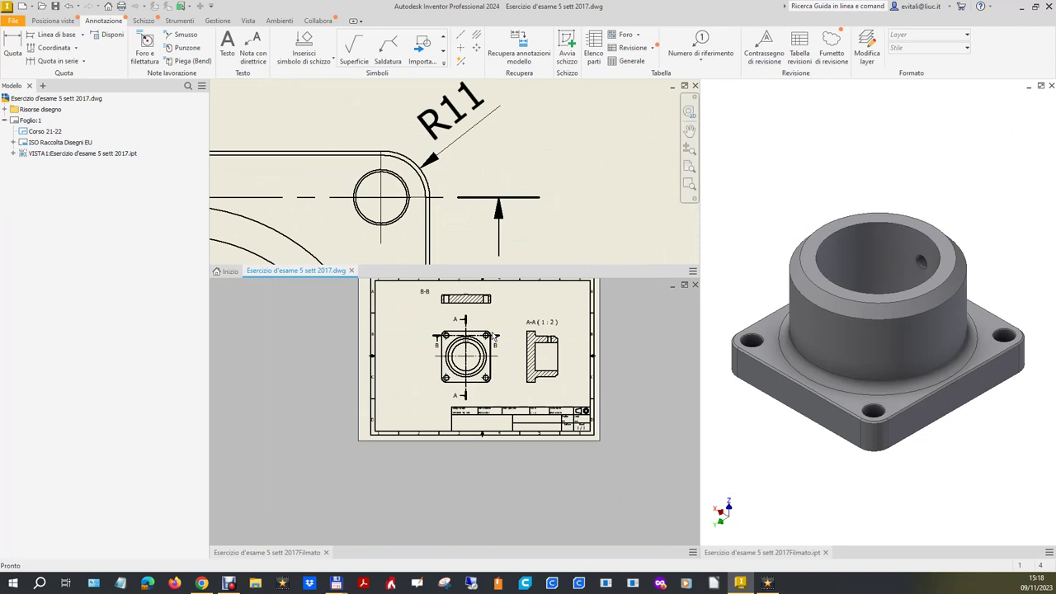
pyautogui.scroll(-3, 495, 295)
pyautogui.scroll(-2, 487, 301)
pyautogui.scroll(4, 560, 178)
pyautogui.scroll(-4, 570, 137)
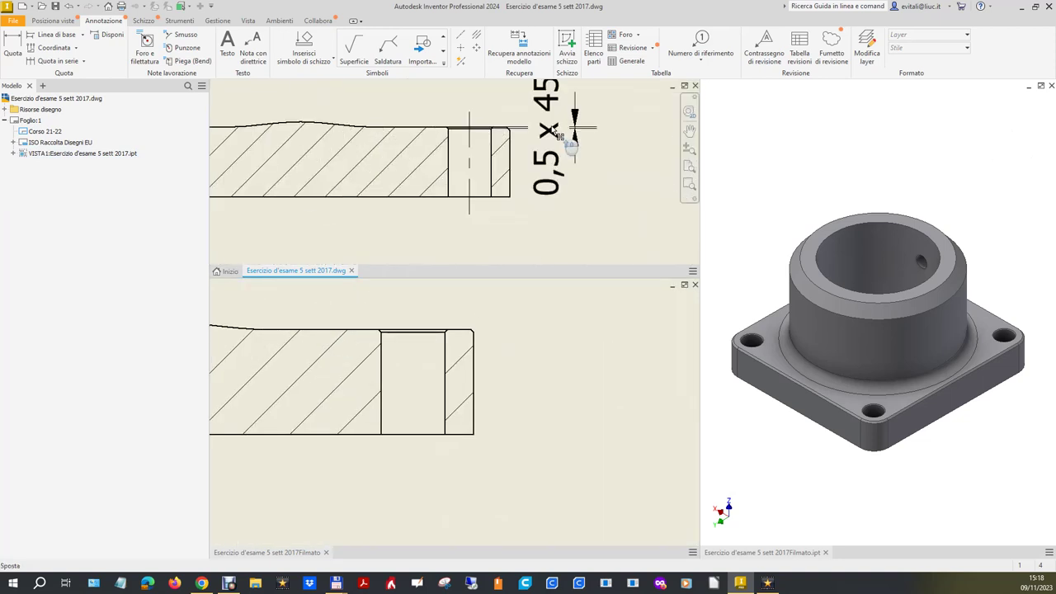
pyautogui.scroll(3, 596, 228)
pyautogui.scroll(2, 618, 224)
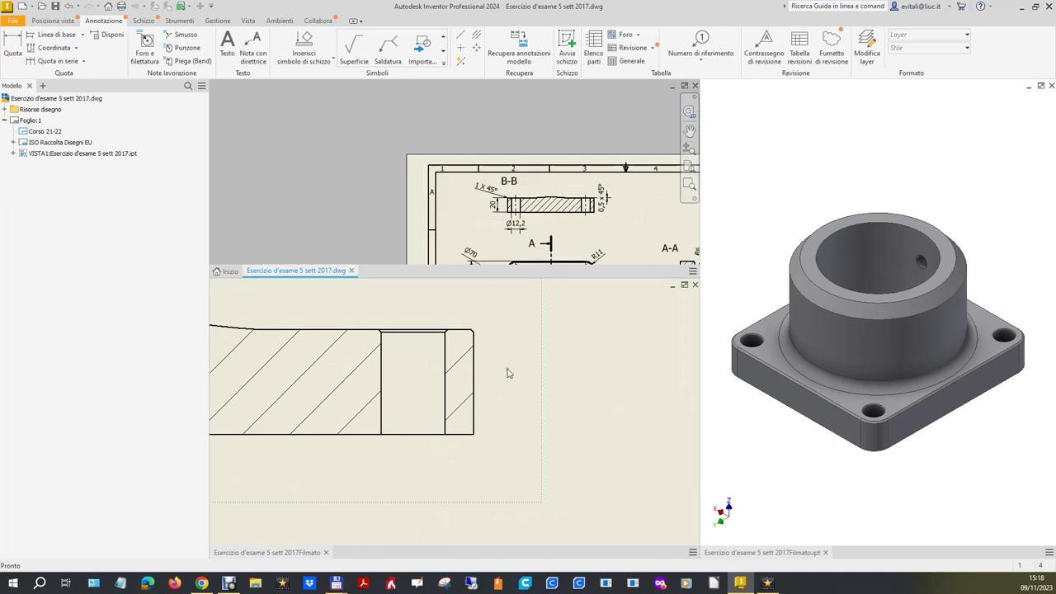
pyautogui.scroll(2, 494, 398)
pyautogui.scroll(2, 507, 411)
pyautogui.scroll(2, 545, 403)
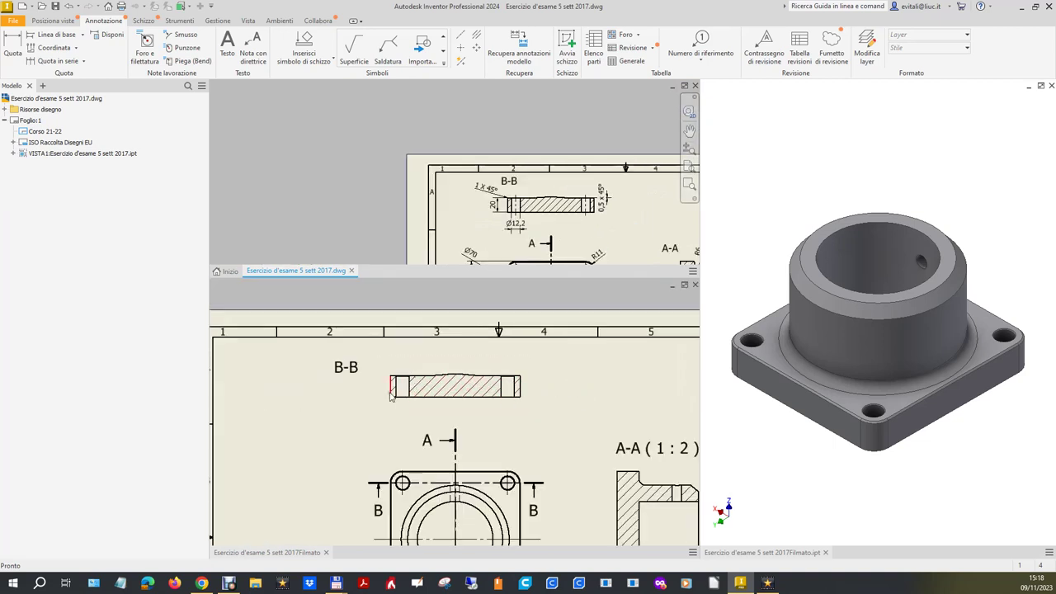
pyautogui.scroll(-3, 518, 381)
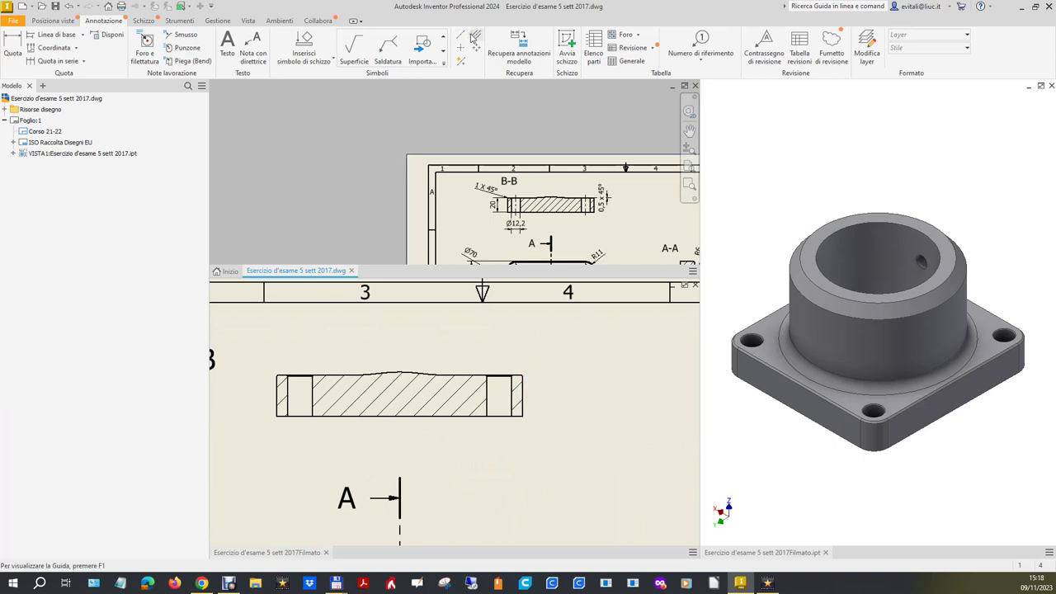
# Step: Activate the Filmato drawing in the lower window and pick the Centerline annotation tool
pyautogui.click(522, 387)
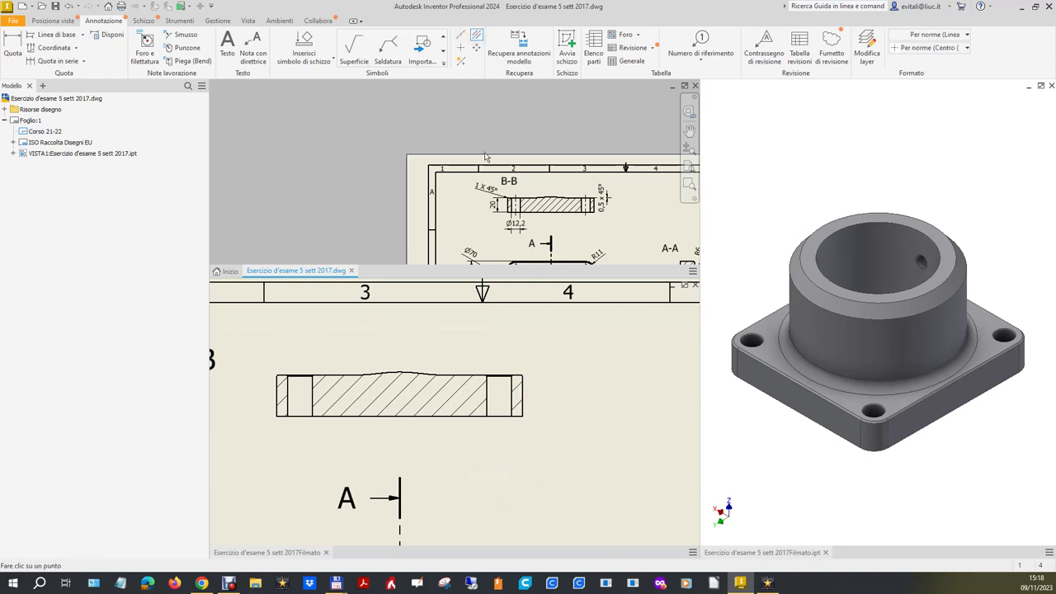
pyautogui.click(513, 386)
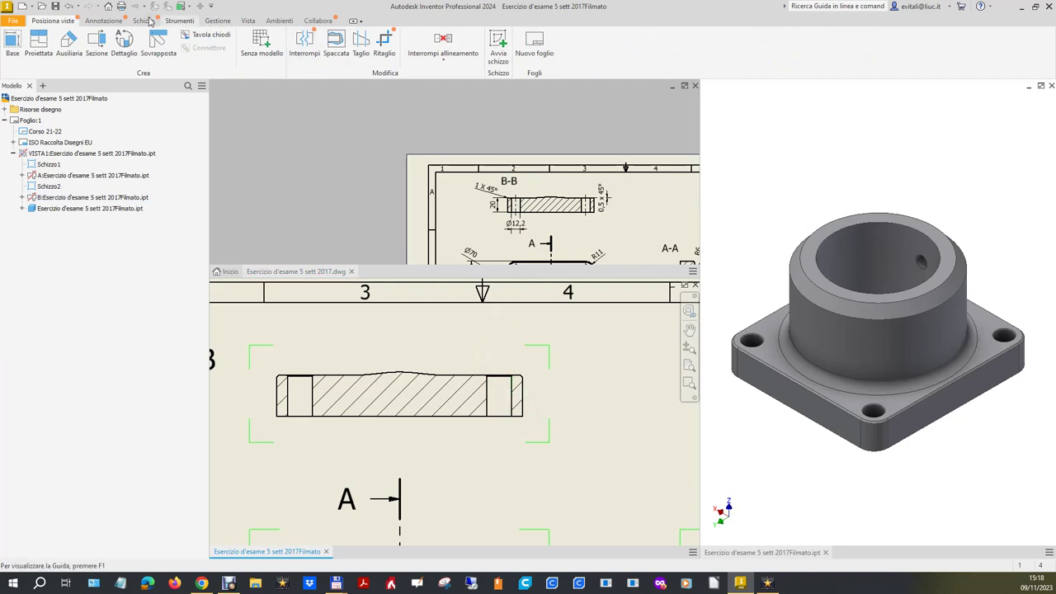
pyautogui.click(110, 21)
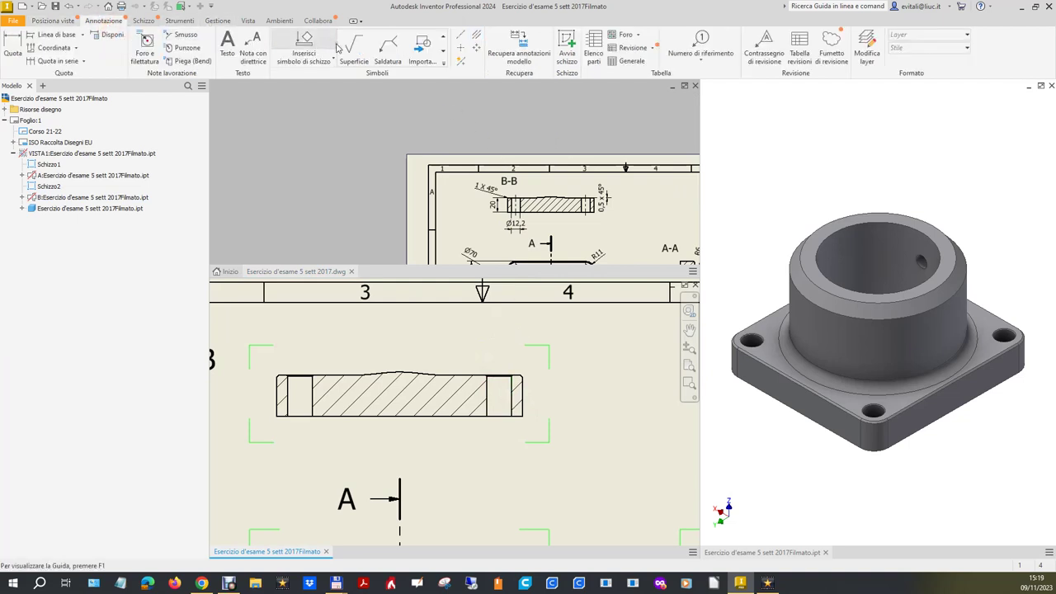
pyautogui.click(476, 35)
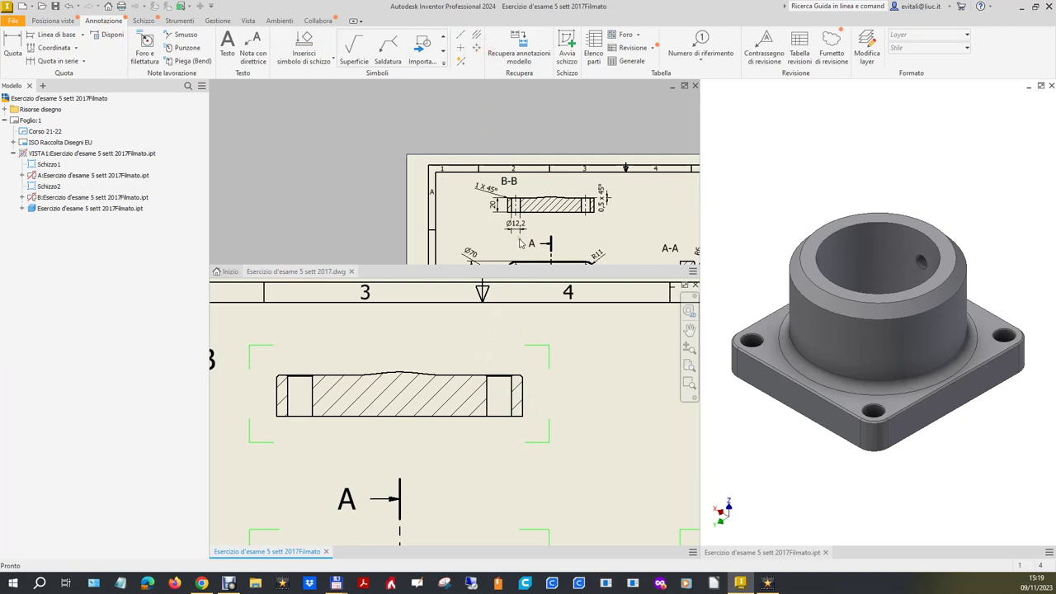
# Step: Draw centre lines through section B-B's right and left holes and midway between its ends
pyautogui.click(487, 404)
pyautogui.click(511, 396)
pyautogui.click(287, 396)
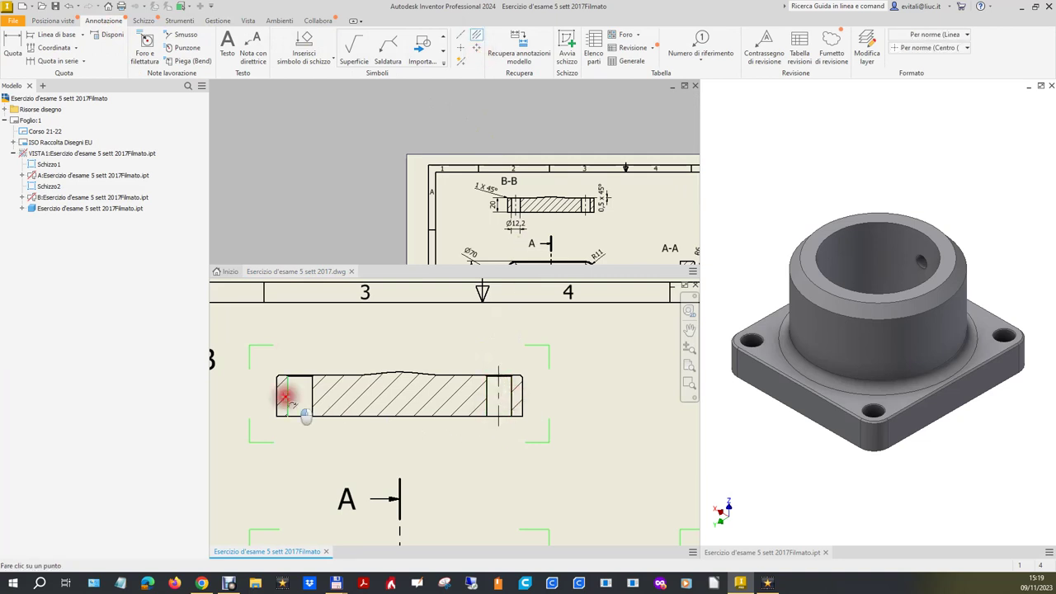
pyautogui.click(312, 395)
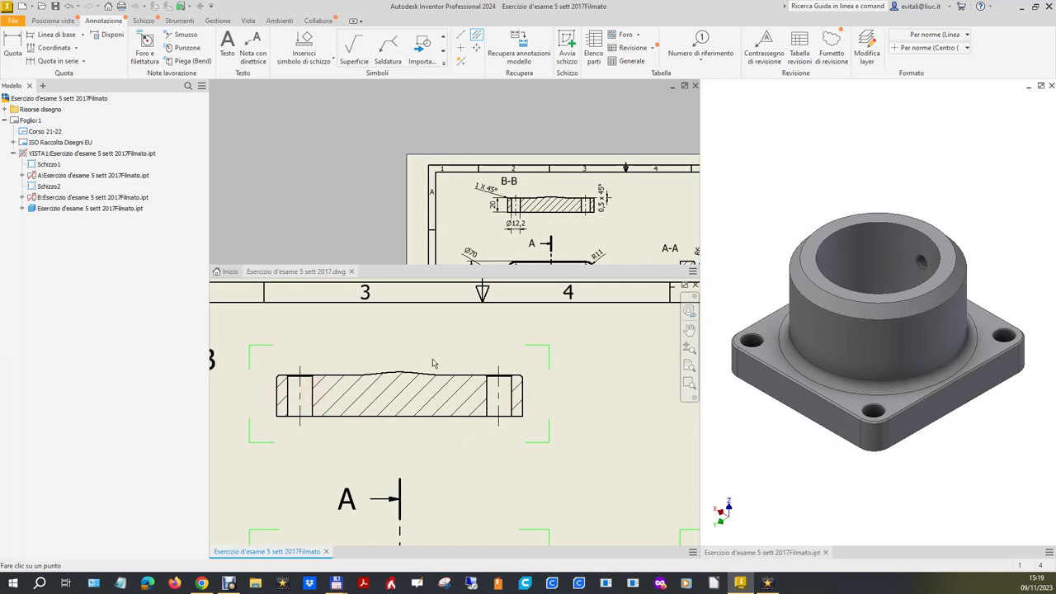
pyautogui.click(278, 400)
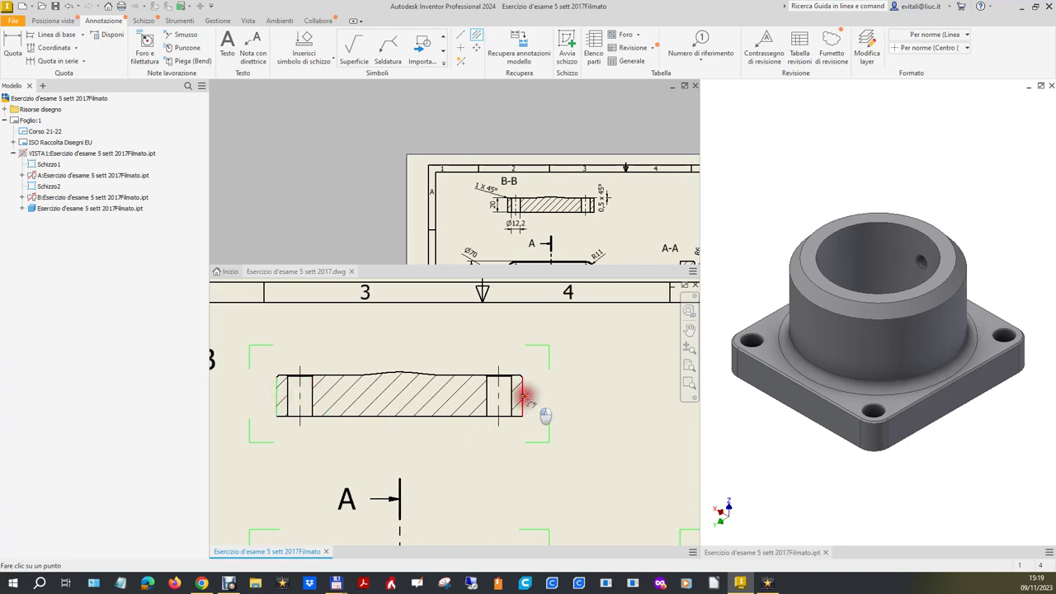
pyautogui.click(523, 397)
pyautogui.press('Escape')
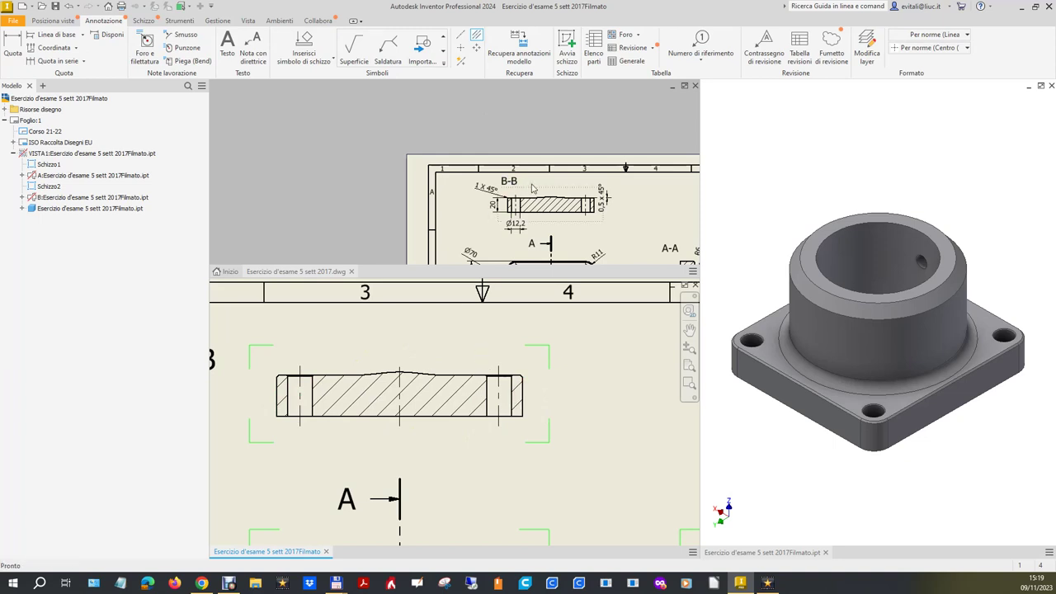
pyautogui.press('Return')
# Step: Dimension section B-B's bottom-to-top thickness as 20,00, placed on its left side
pyautogui.scroll(2, 412, 460)
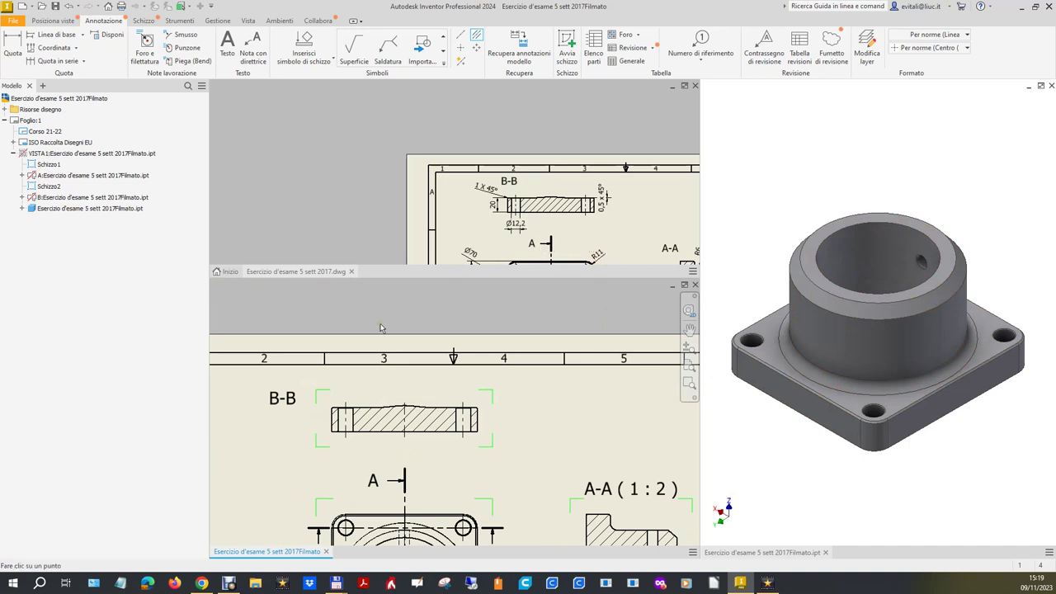
pyautogui.scroll(-2, 354, 455)
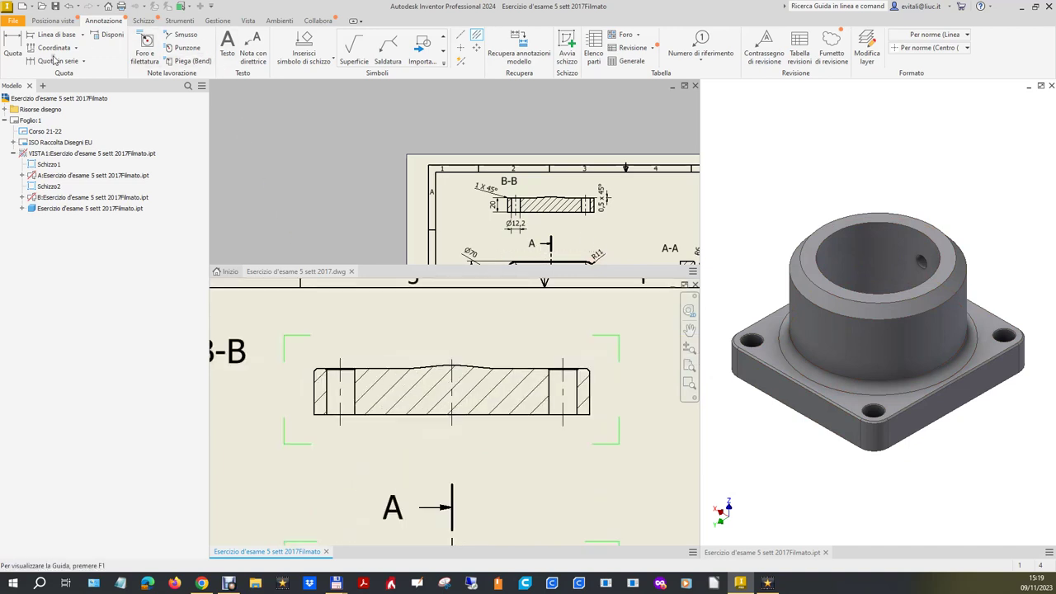
pyautogui.click(13, 46)
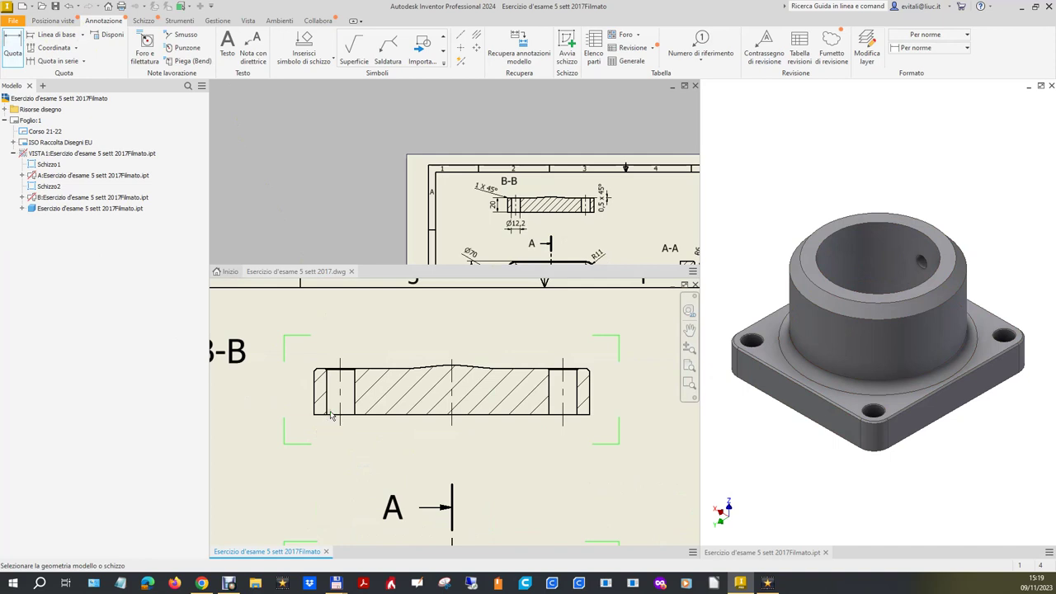
pyautogui.click(366, 414)
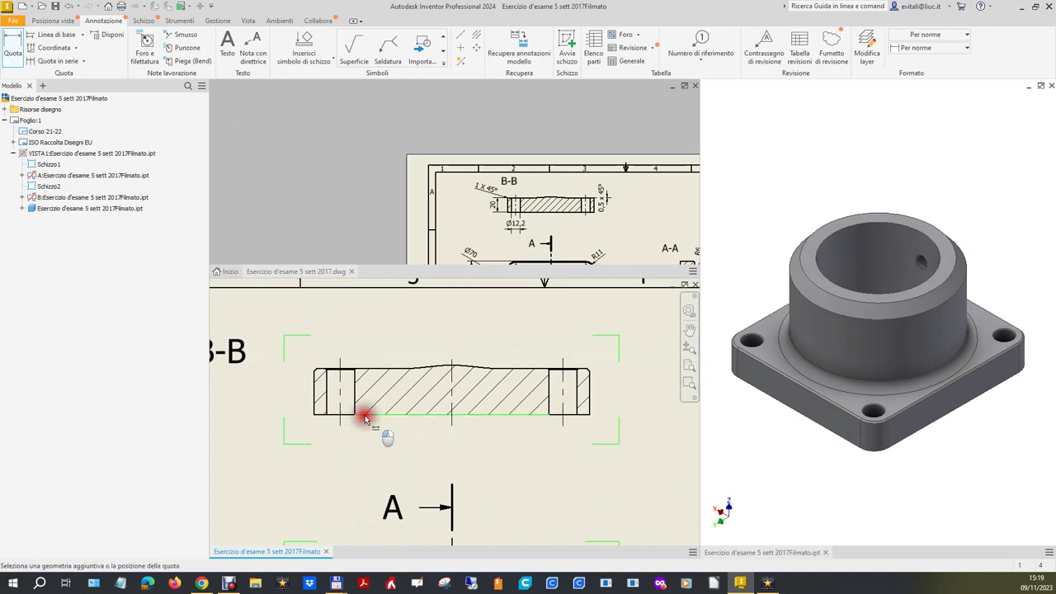
pyautogui.click(378, 372)
pyautogui.scroll(2, 568, 462)
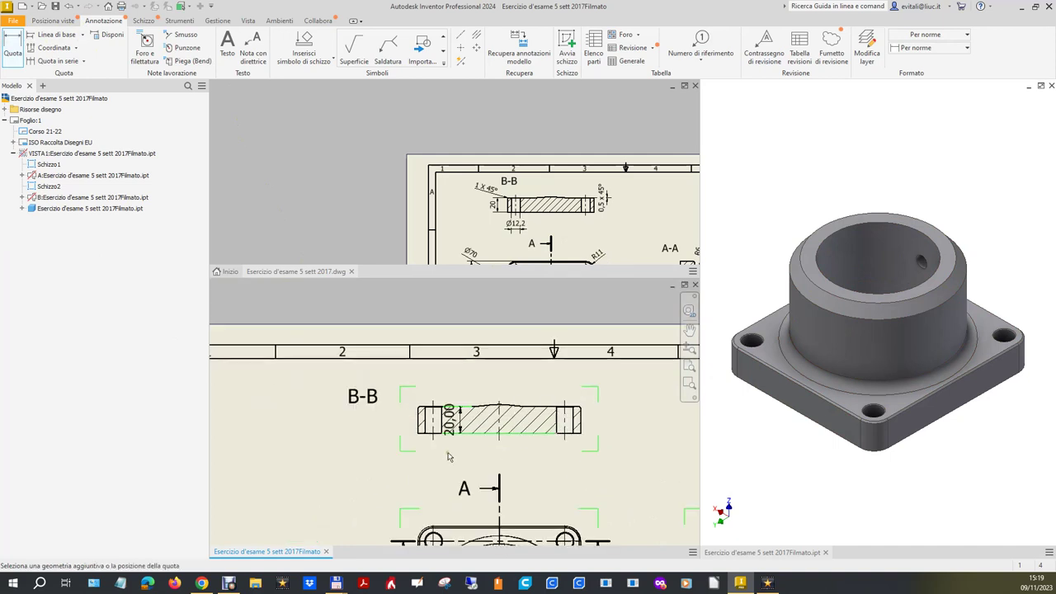
pyautogui.click(381, 449)
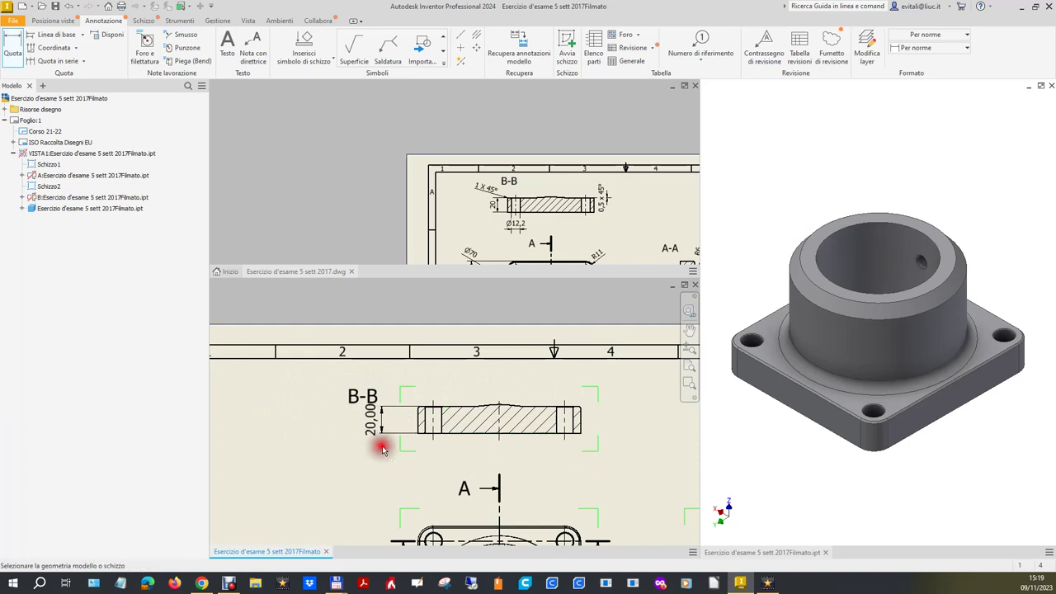
pyautogui.click(218, 21)
# Step: In the Default (ISO) dimension style, turn off Zeri finali for linear and angular dimensions and save
pyautogui.click(175, 46)
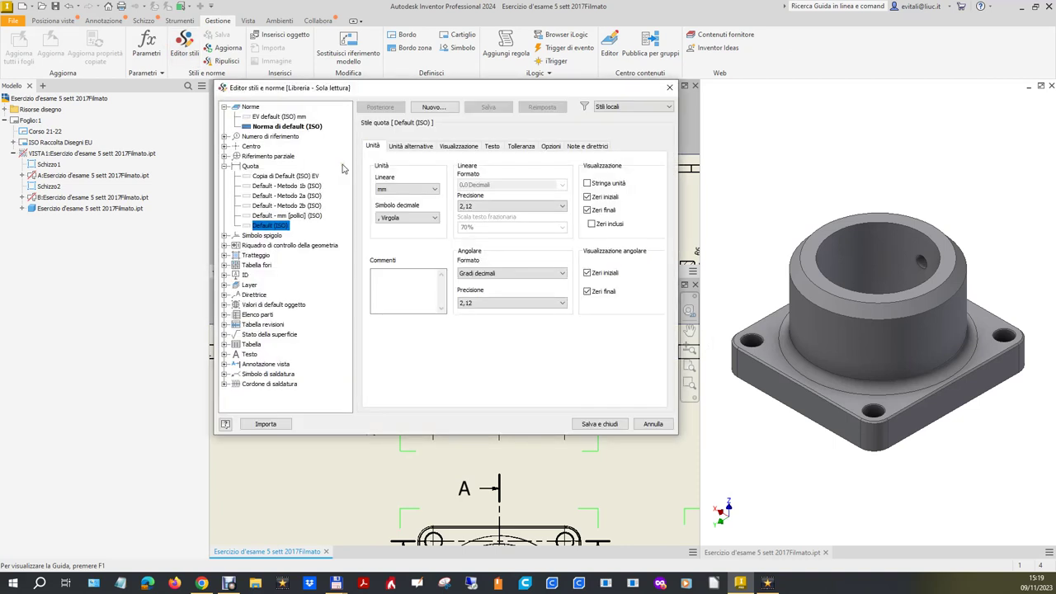
pyautogui.click(587, 210)
pyautogui.click(590, 294)
pyautogui.click(600, 423)
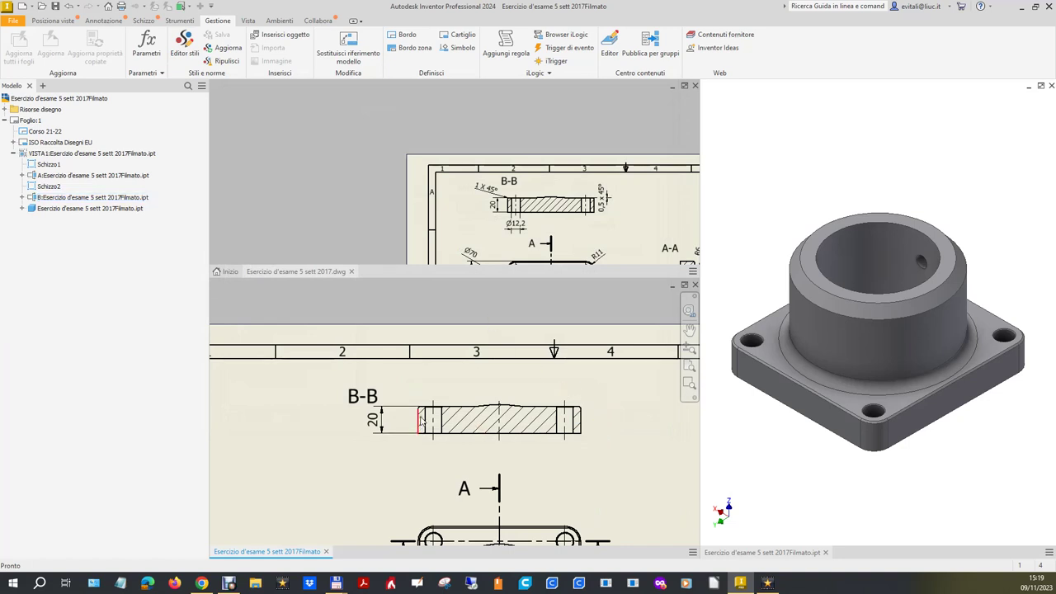
pyautogui.scroll(-4, 418, 409)
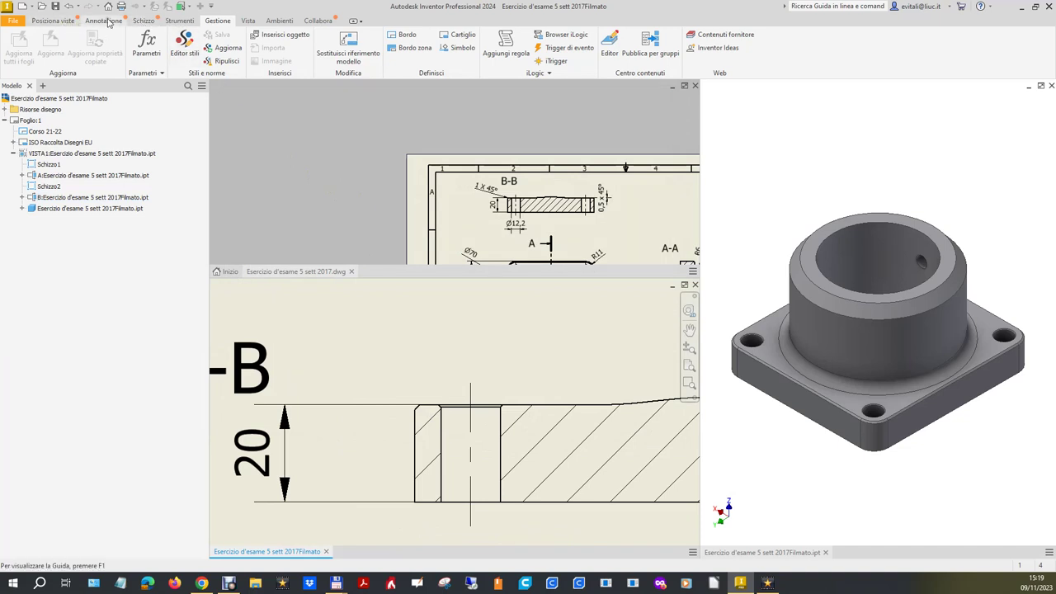
# Step: Add a 1 X 45° chamfer note on the left hole's chamfer in section B-B
pyautogui.click(107, 21)
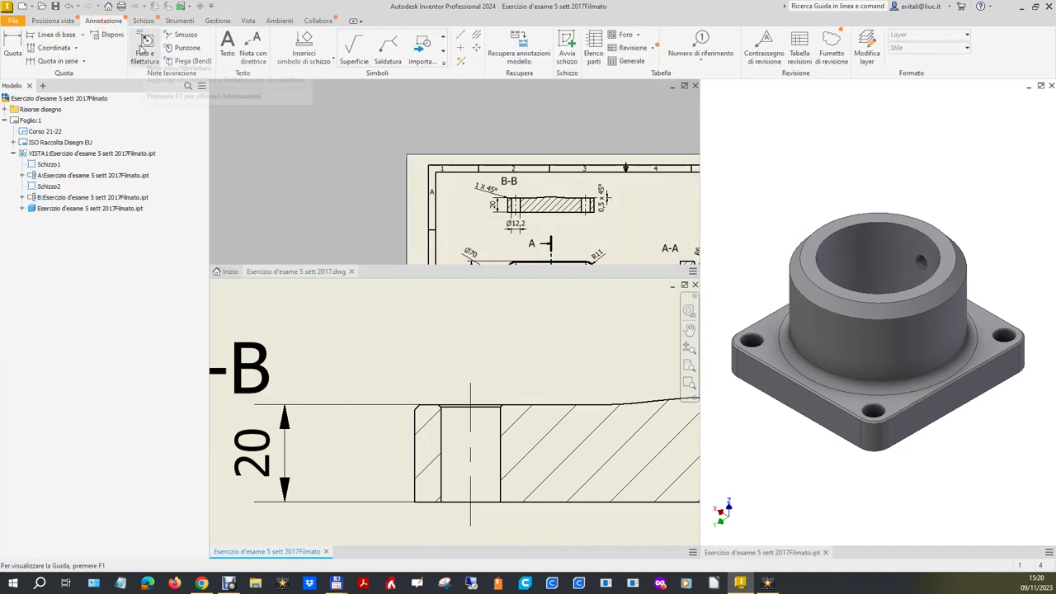
pyautogui.click(183, 35)
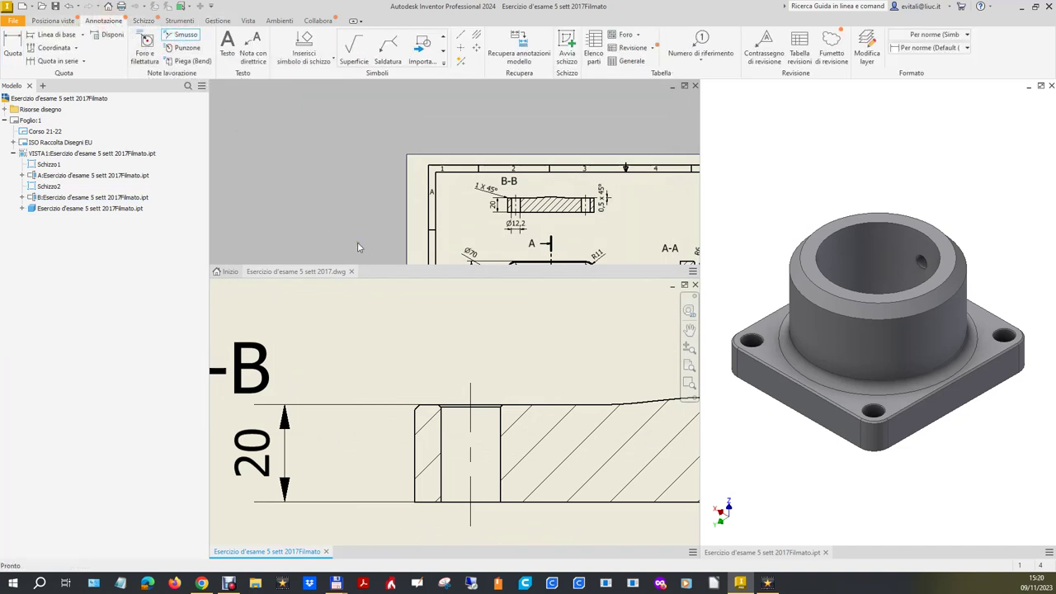
pyautogui.scroll(3, 421, 414)
pyautogui.click(414, 399)
pyautogui.click(436, 393)
pyautogui.scroll(-3, 547, 402)
pyautogui.click(494, 384)
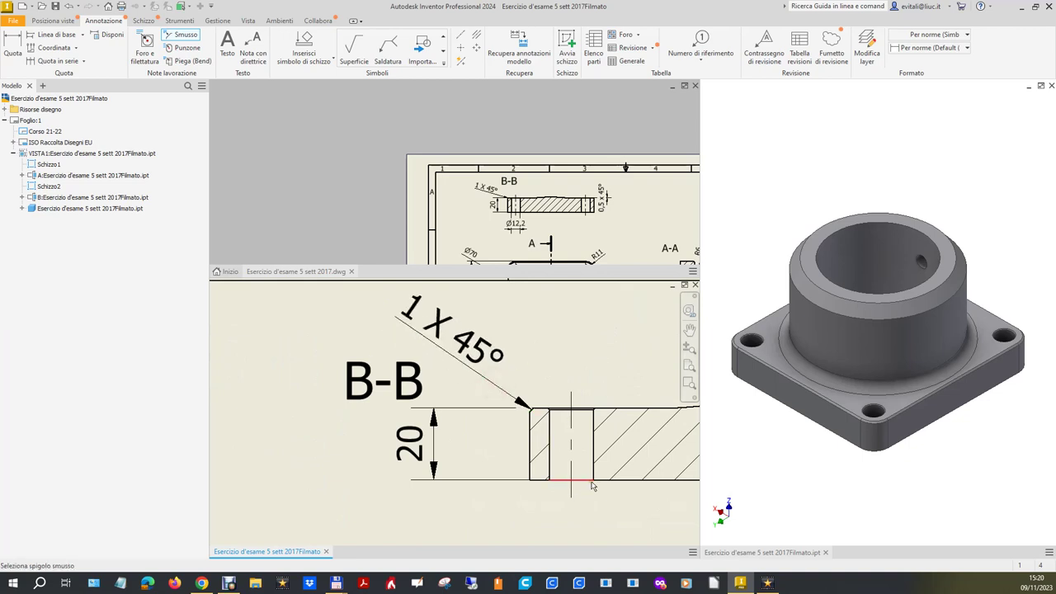
# Step: Dimension the hole diameter as Ø12,2, placed below the section
pyautogui.click(14, 44)
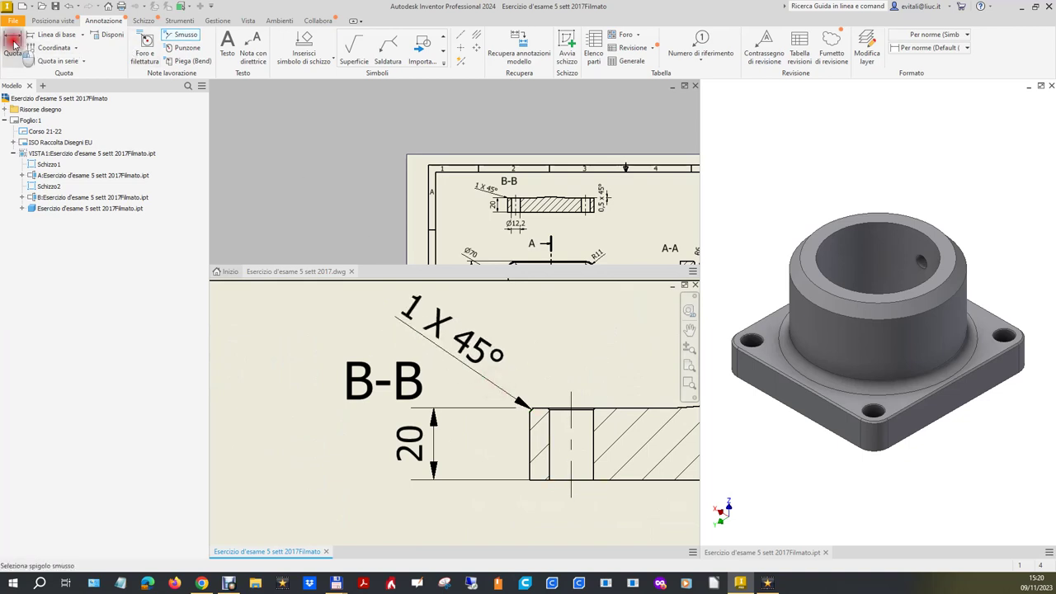
pyautogui.click(549, 437)
pyautogui.click(592, 445)
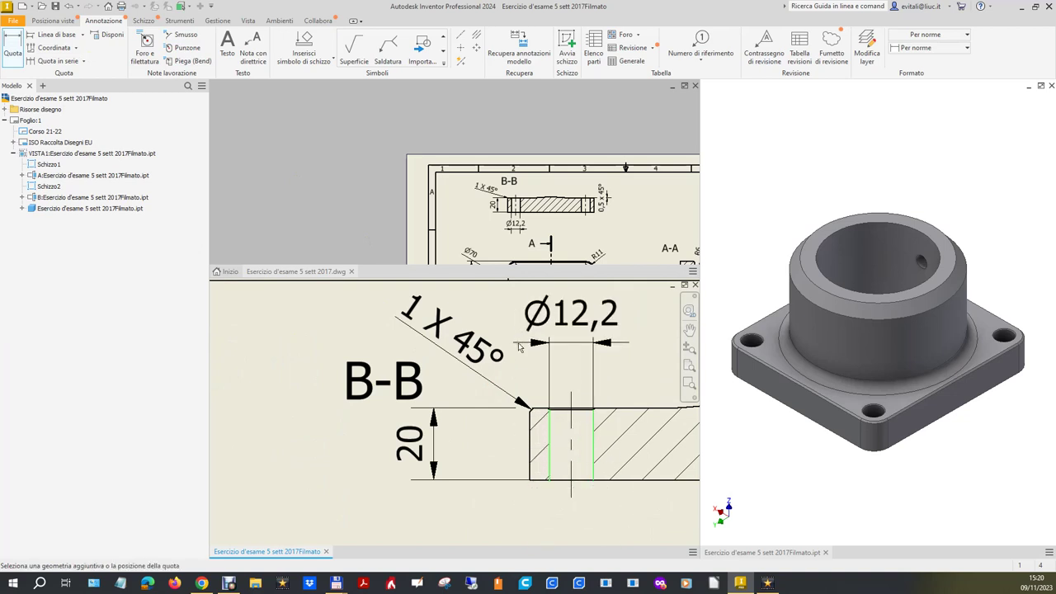
pyautogui.scroll(2, 520, 348)
pyautogui.click(544, 473)
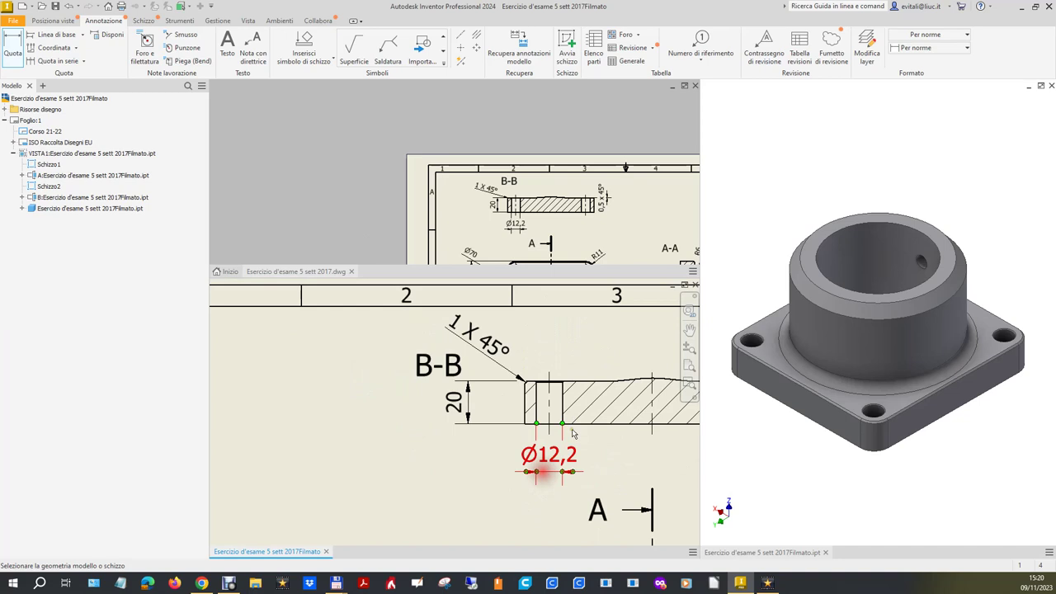
pyautogui.scroll(2, 405, 362)
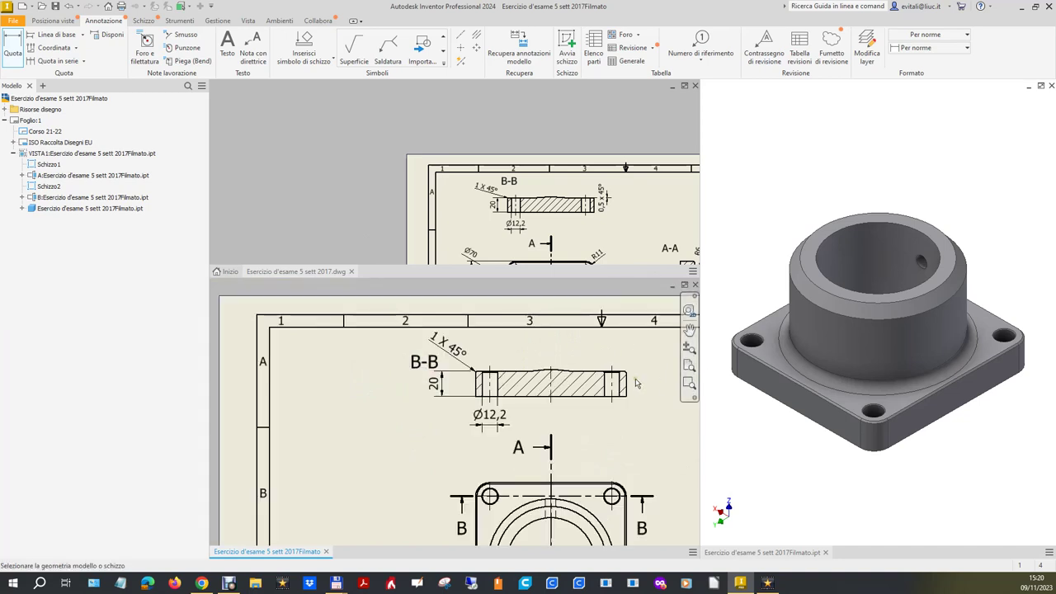
pyautogui.scroll(-4, 578, 360)
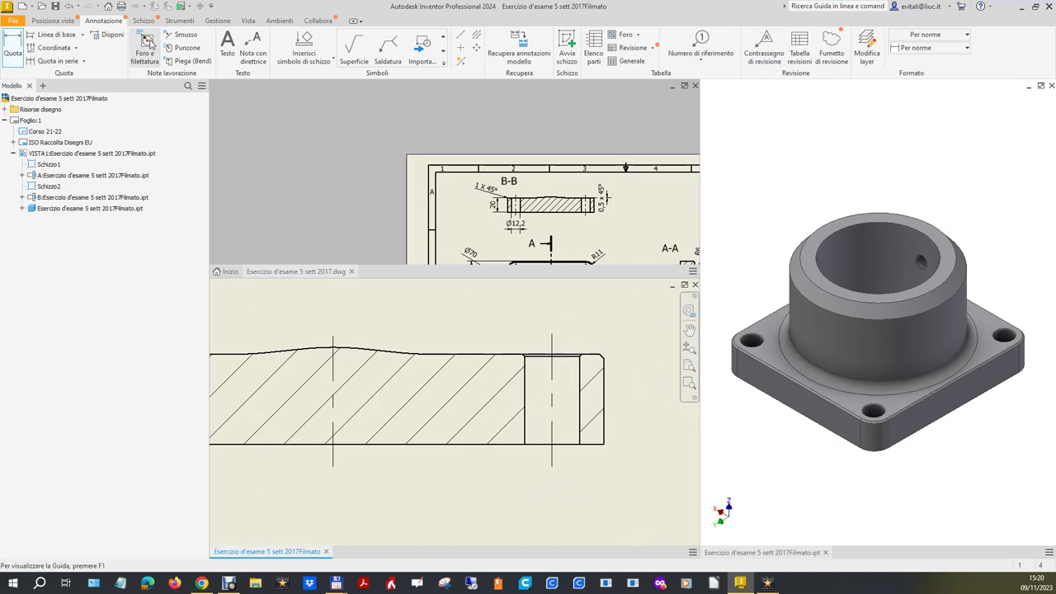
# Step: Add a 0,5 X 45° chamfer note on the chamfered edge at the section's right end
pyautogui.click(182, 35)
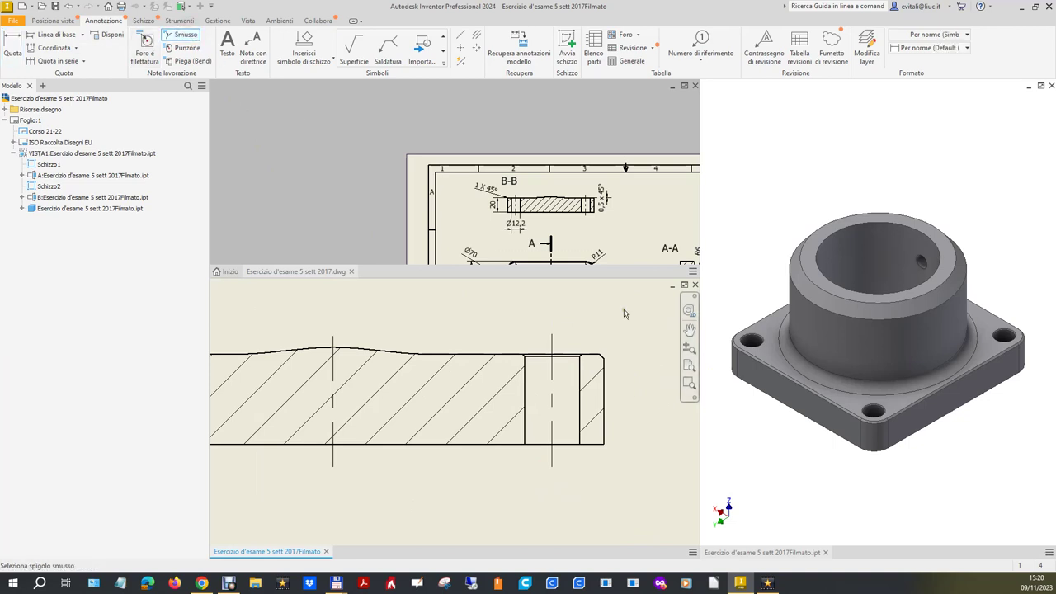
pyautogui.scroll(-3, 594, 363)
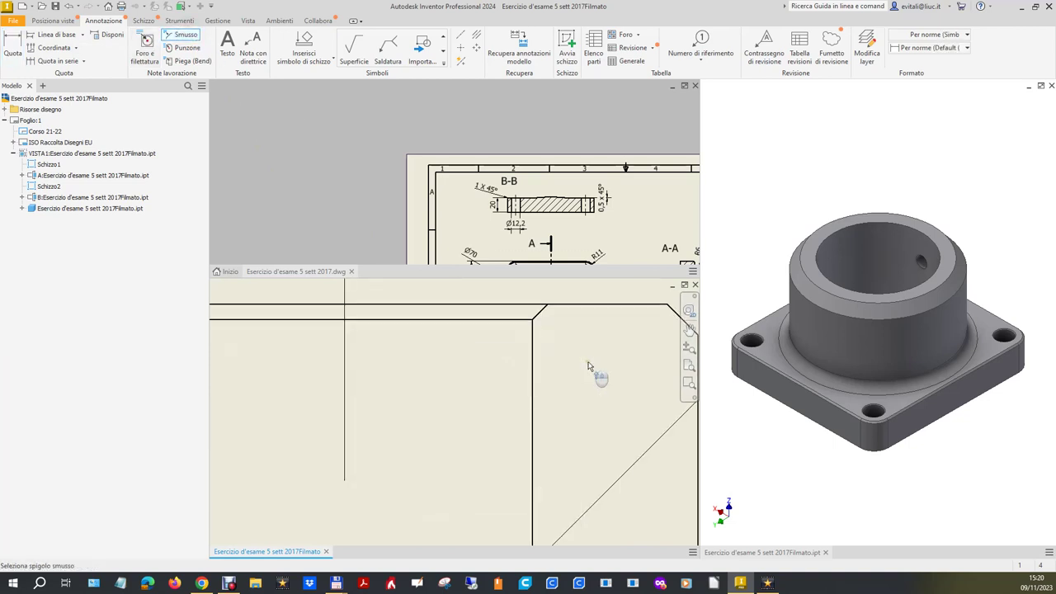
pyautogui.click(542, 313)
pyautogui.click(541, 306)
pyautogui.scroll(2, 487, 402)
pyautogui.scroll(2, 487, 403)
pyautogui.scroll(2, 495, 392)
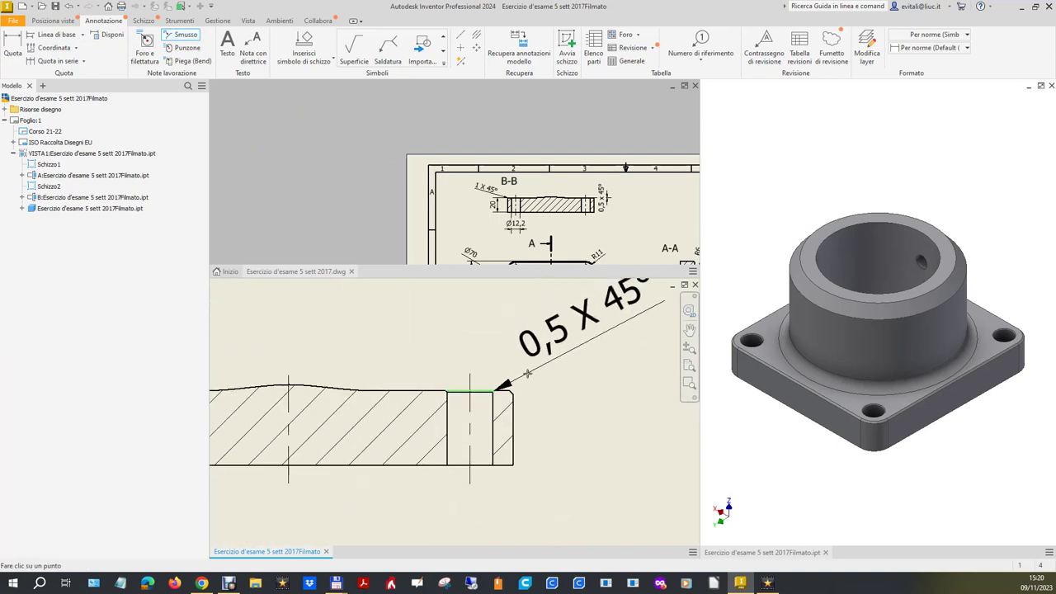
pyautogui.click(529, 376)
pyautogui.press('Escape')
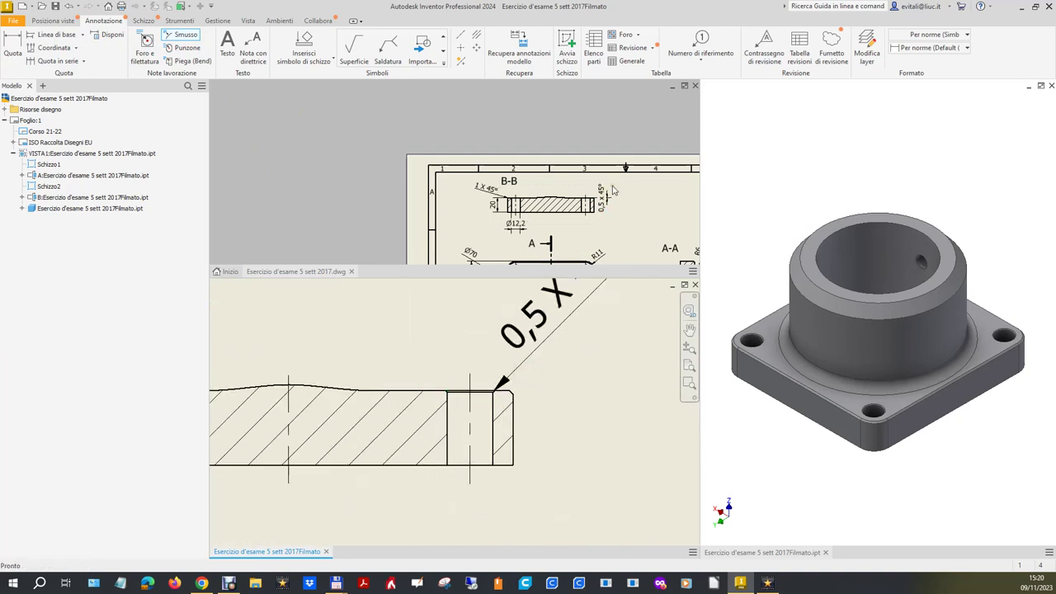
# Step: Drag the 0,5 X 45° chamfer note text into a horizontal position
pyautogui.scroll(3, 604, 379)
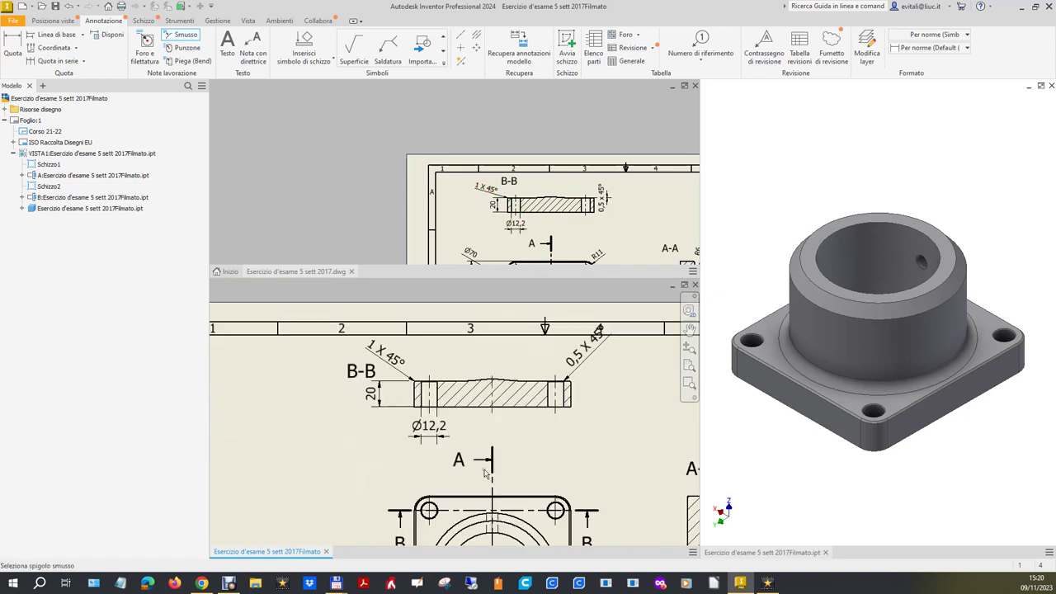
pyautogui.scroll(2, 358, 435)
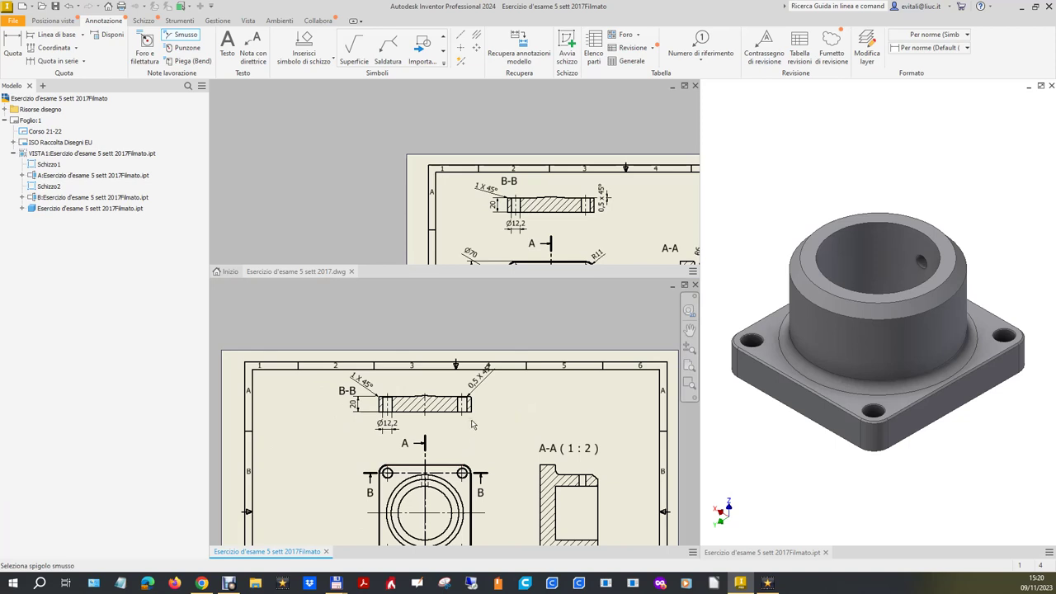
pyautogui.click(489, 378)
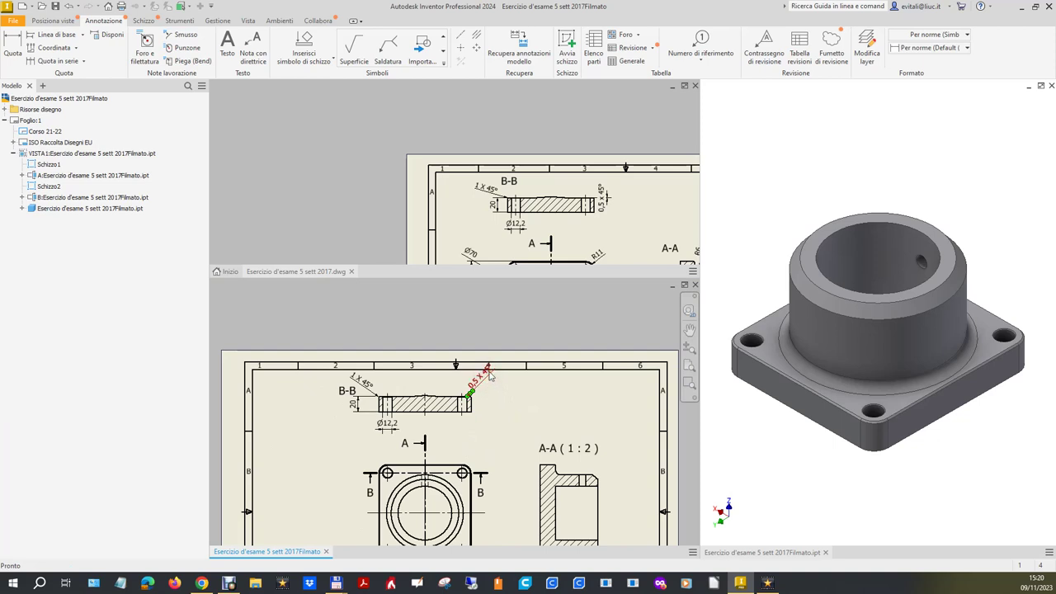
pyautogui.moveTo(475, 397); pyautogui.dragTo(479, 394)
# Step: Add the R11 corner fillet radius dimension to the top view
pyautogui.scroll(5, 561, 256)
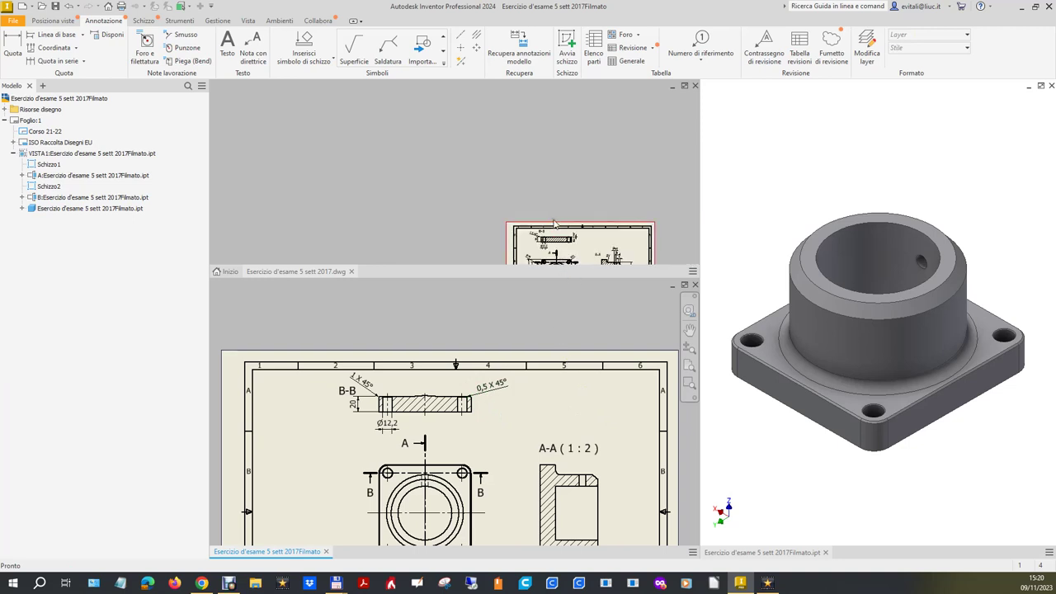
pyautogui.scroll(-2, 548, 210)
pyautogui.scroll(-2, 582, 231)
pyautogui.scroll(-2, 544, 239)
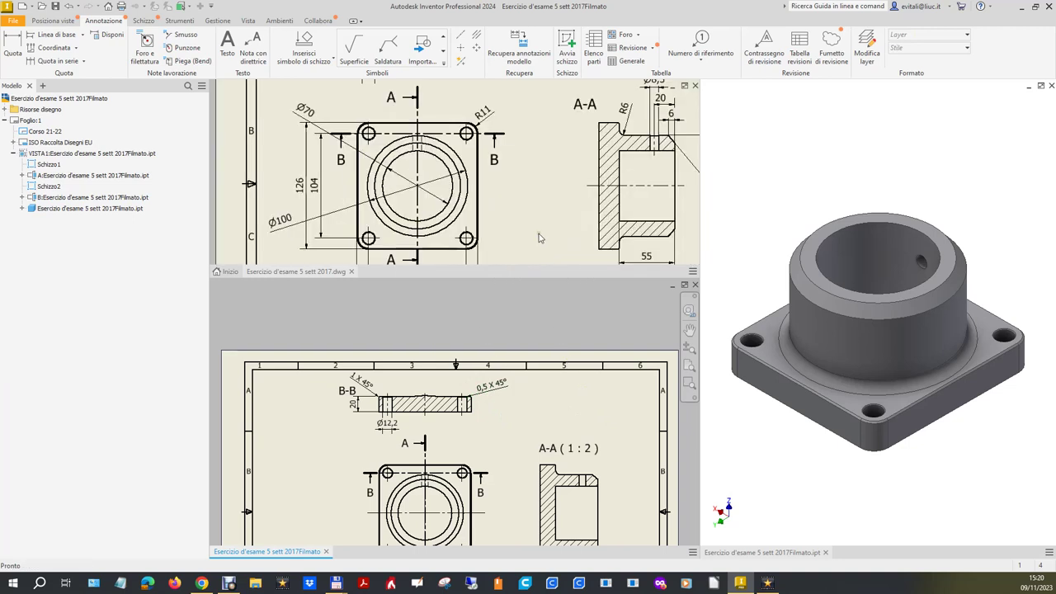
pyautogui.scroll(1, 536, 231)
pyautogui.scroll(1, 478, 217)
pyautogui.scroll(-2, 481, 227)
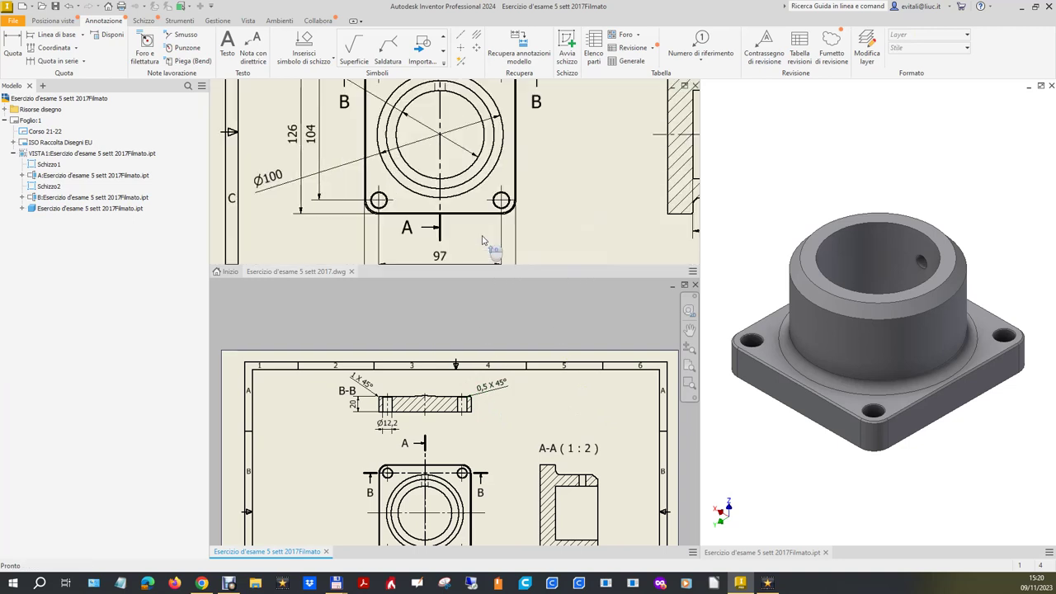
pyautogui.scroll(1, 483, 240)
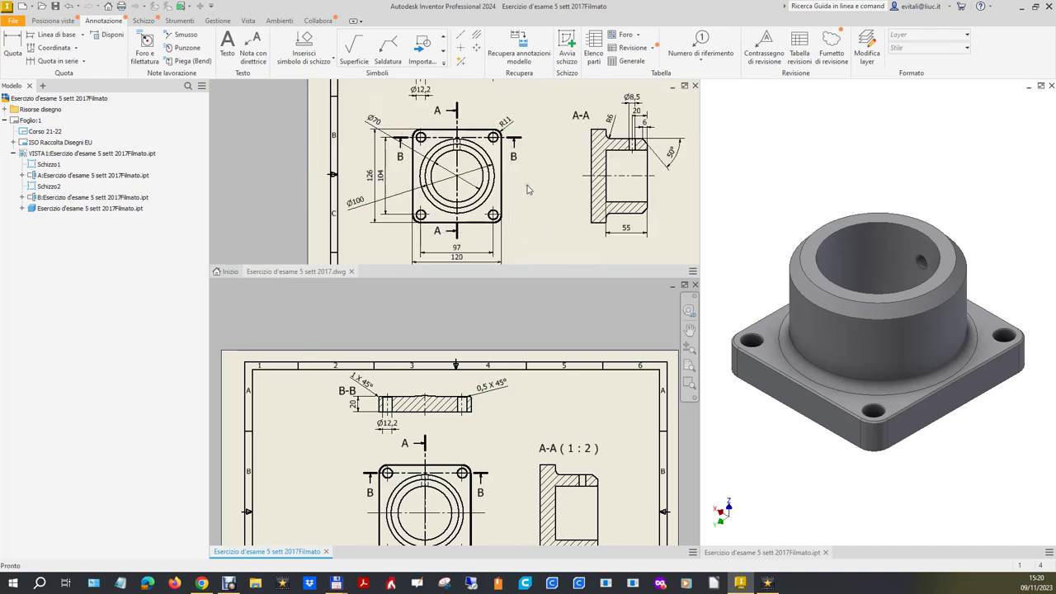
pyautogui.scroll(-3, 472, 471)
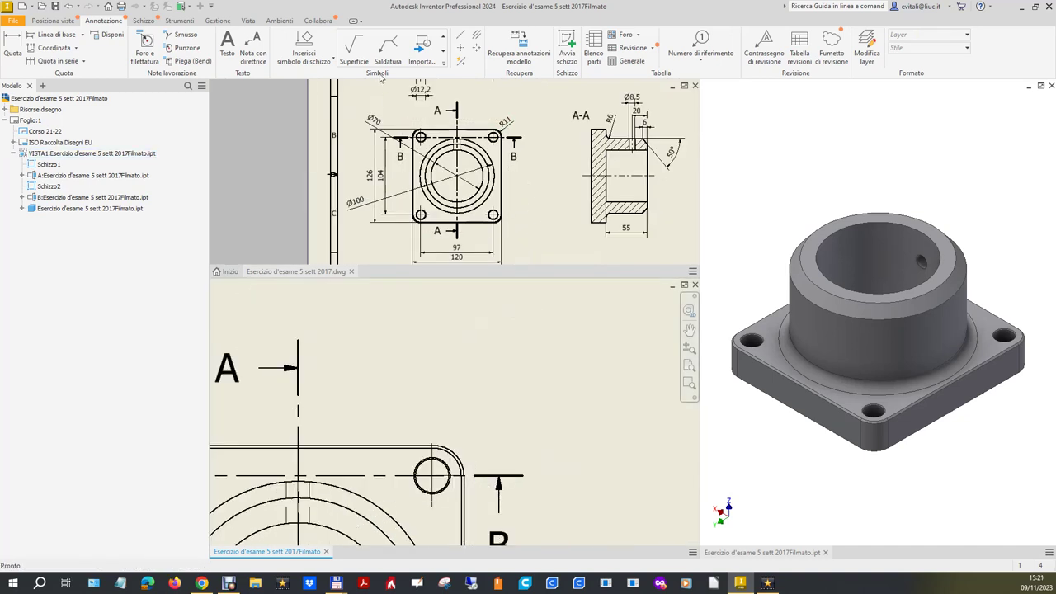
pyautogui.click(13, 48)
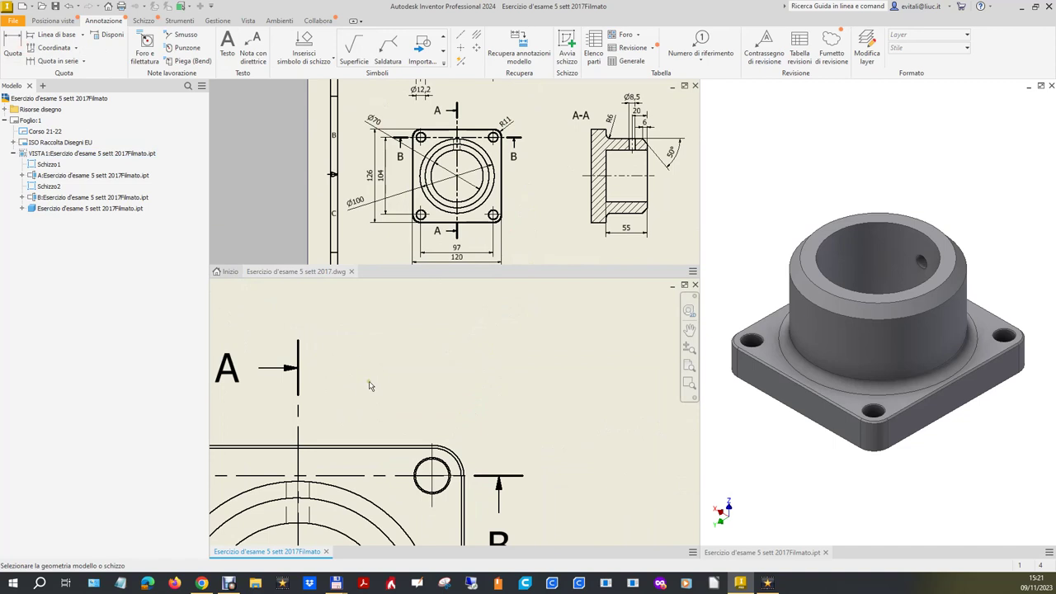
pyautogui.scroll(-2, 459, 496)
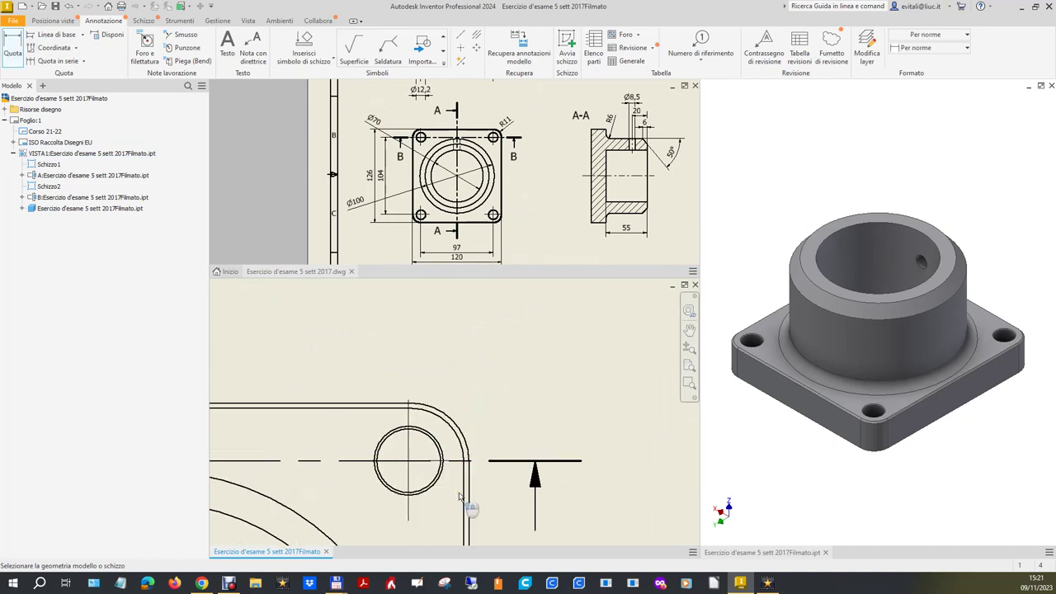
pyautogui.click(463, 432)
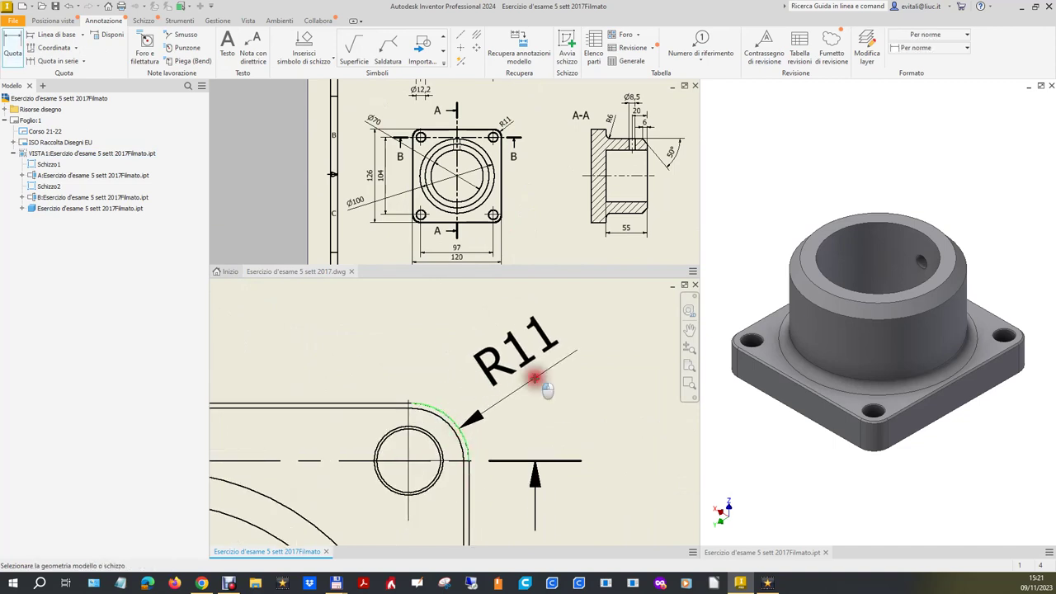
pyautogui.click(577, 354)
# Step: Dimension the inner and outer circles as Ø70 and Ø100
pyautogui.scroll(3, 622, 333)
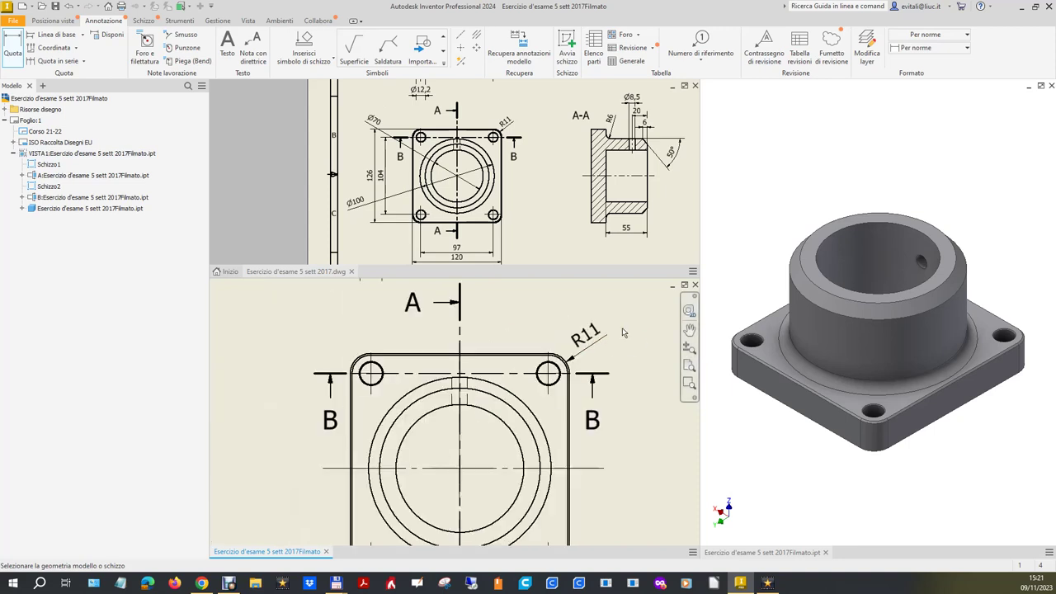
pyautogui.click(500, 417)
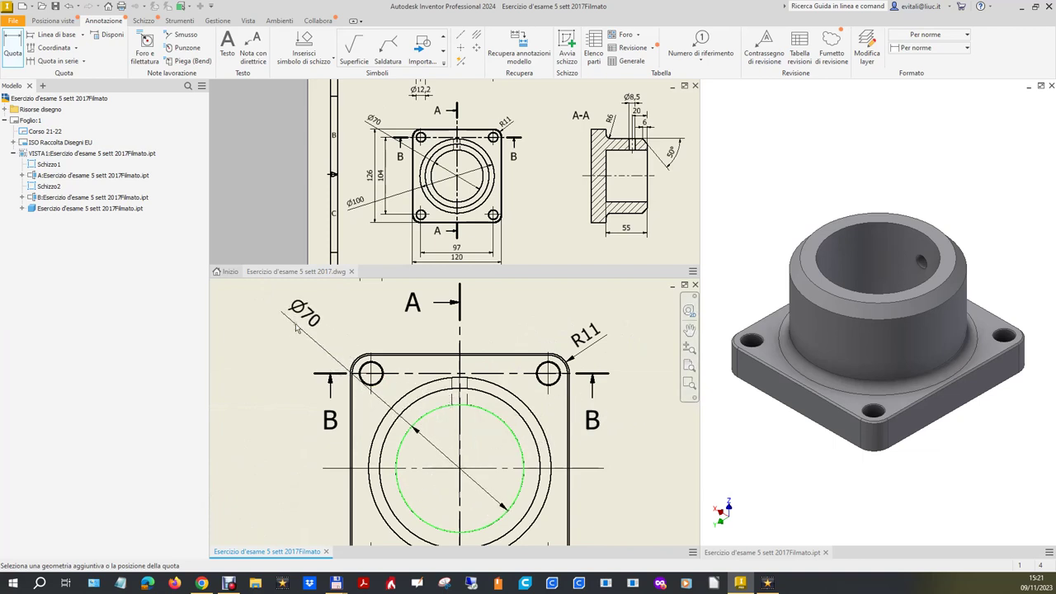
pyautogui.click(273, 349)
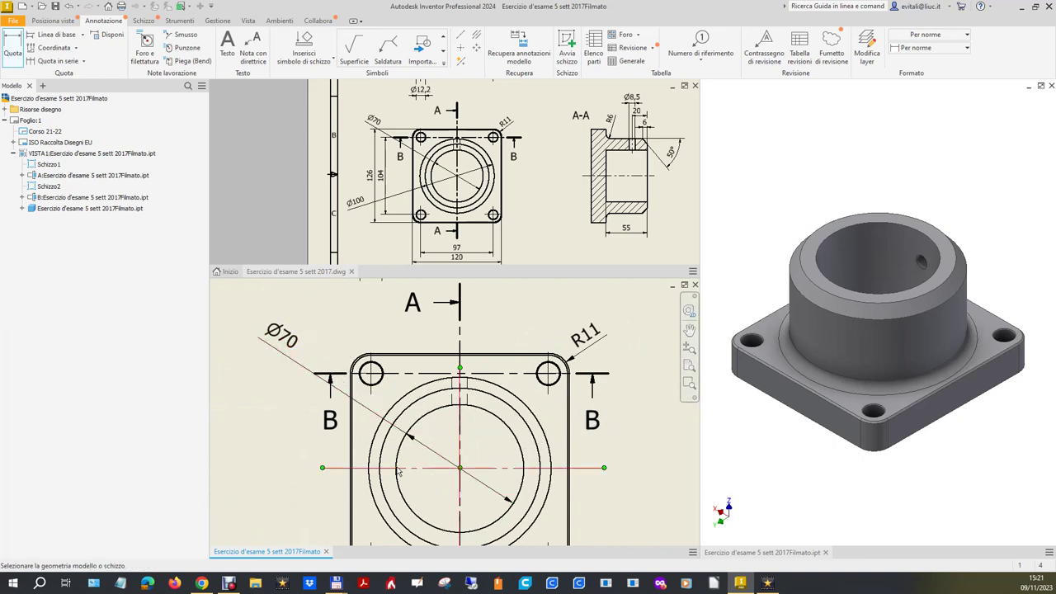
pyautogui.click(381, 512)
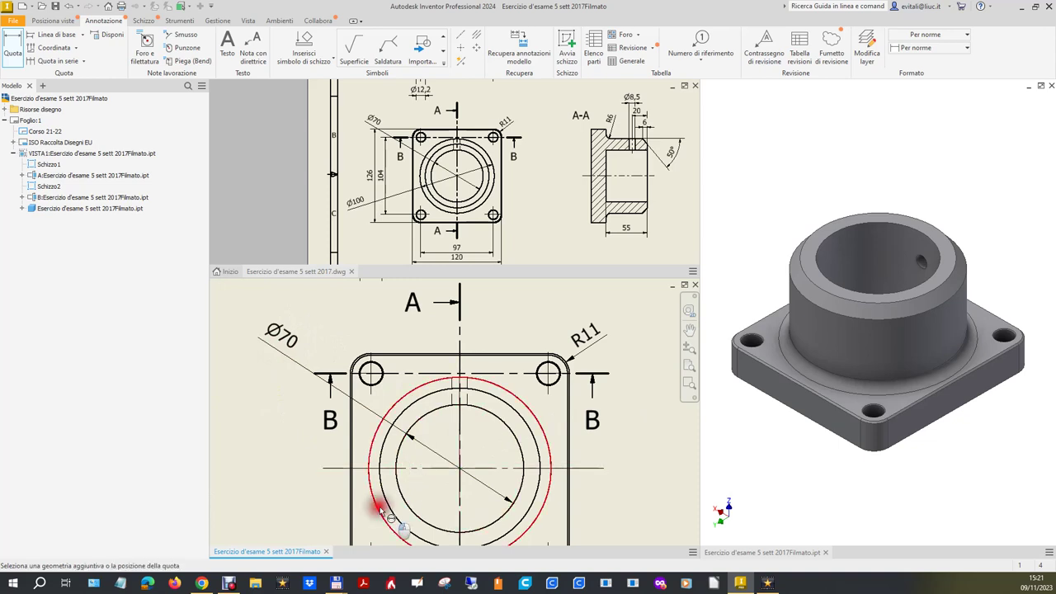
pyautogui.click(290, 536)
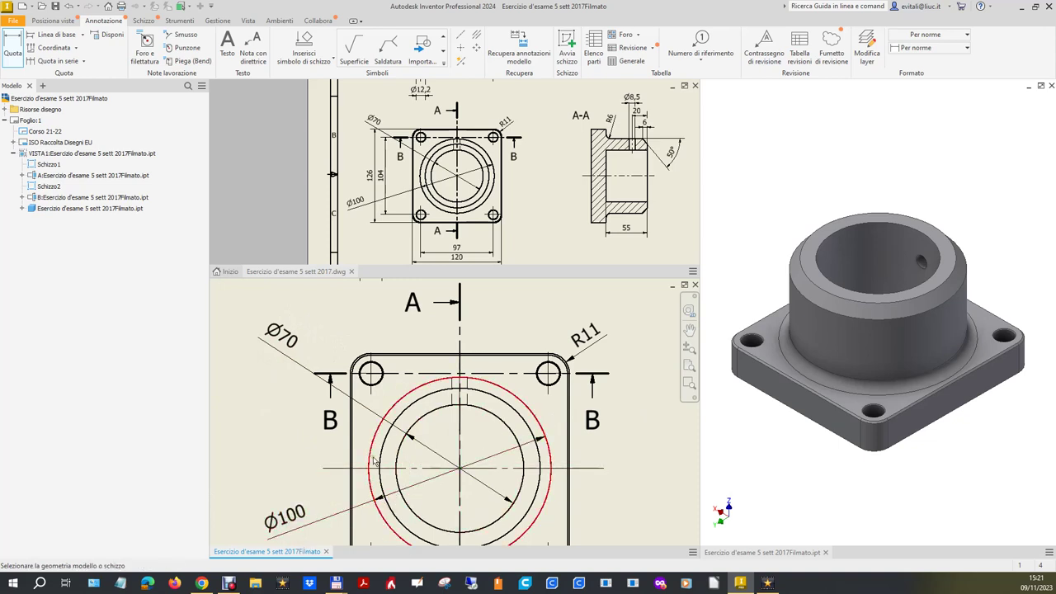
# Step: Add the 126 overall height and 104 vertical hole-spacing dimensions
pyautogui.scroll(-3, 372, 322)
pyautogui.click(388, 167)
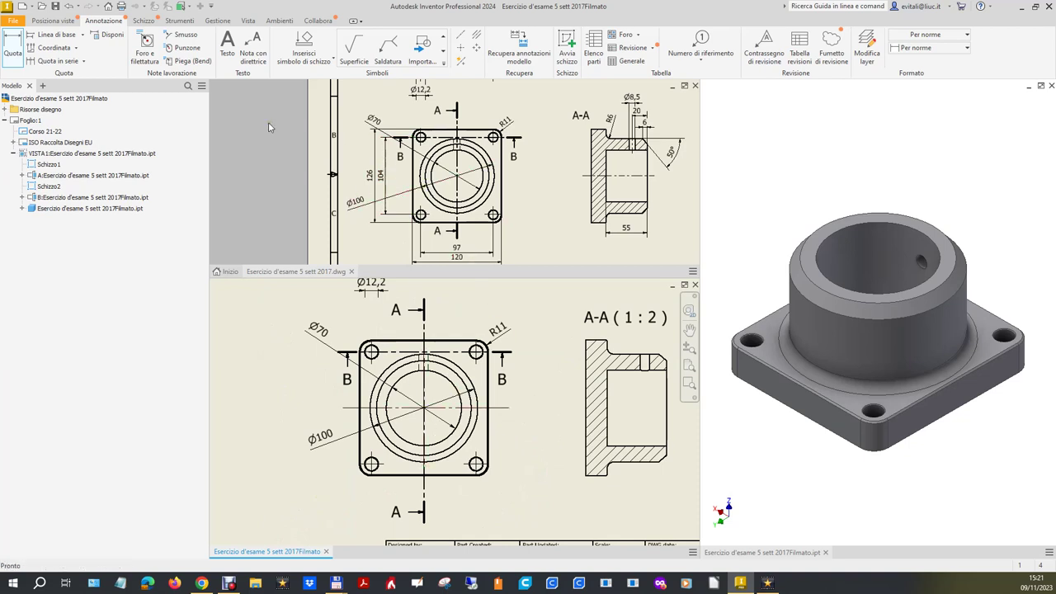
pyautogui.scroll(-3, 452, 338)
pyautogui.click(456, 336)
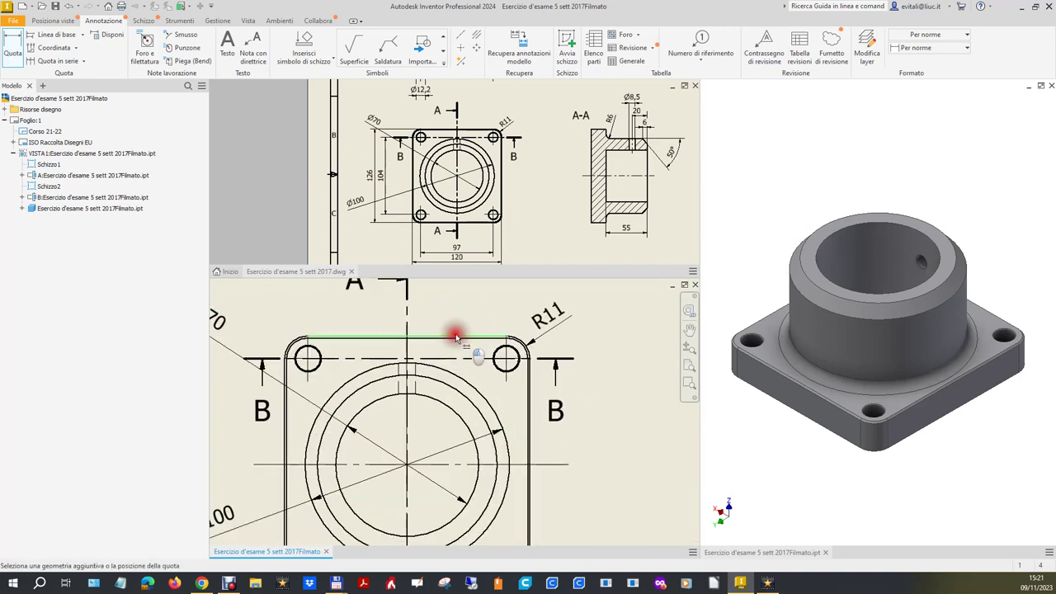
pyautogui.scroll(5, 462, 328)
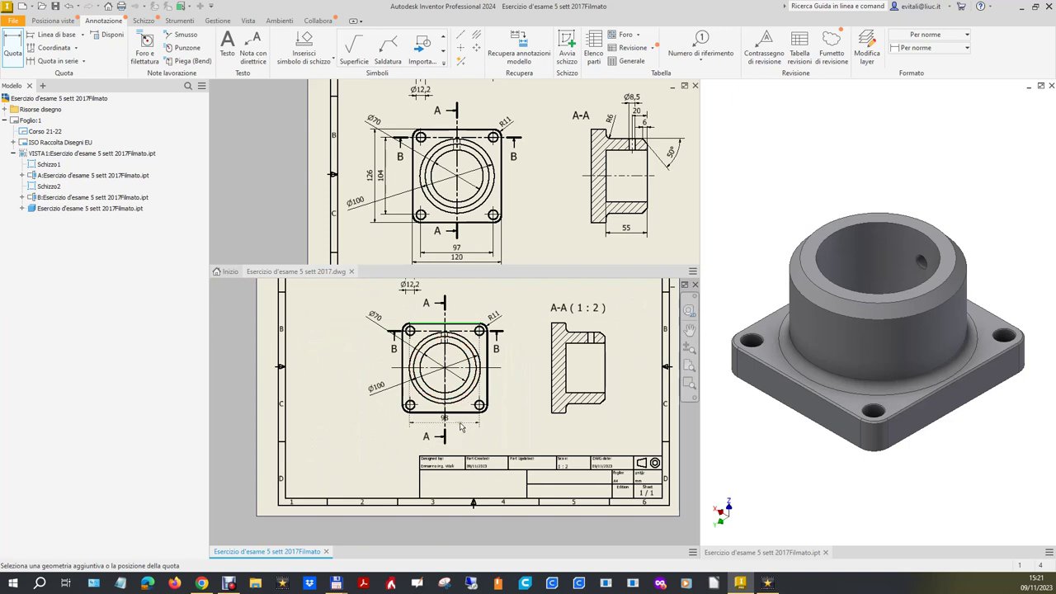
pyautogui.click(459, 414)
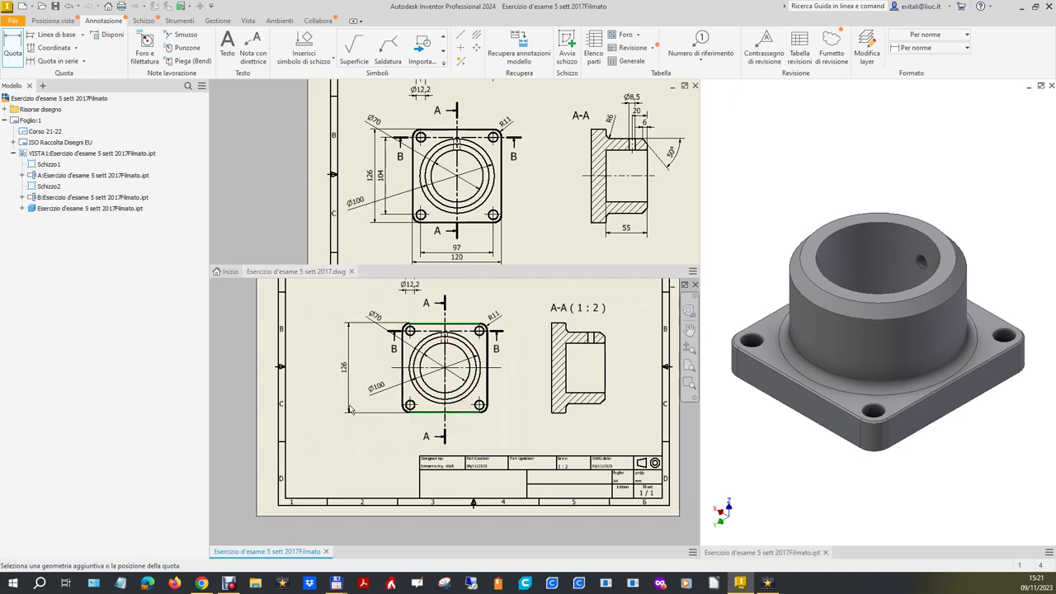
pyautogui.click(347, 407)
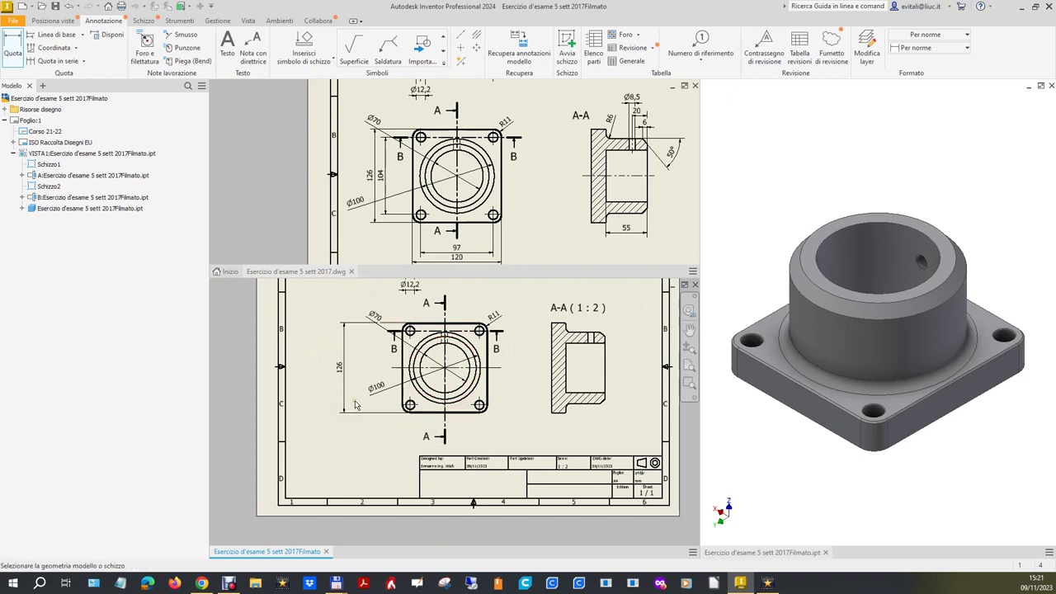
pyautogui.click(415, 409)
pyautogui.click(413, 332)
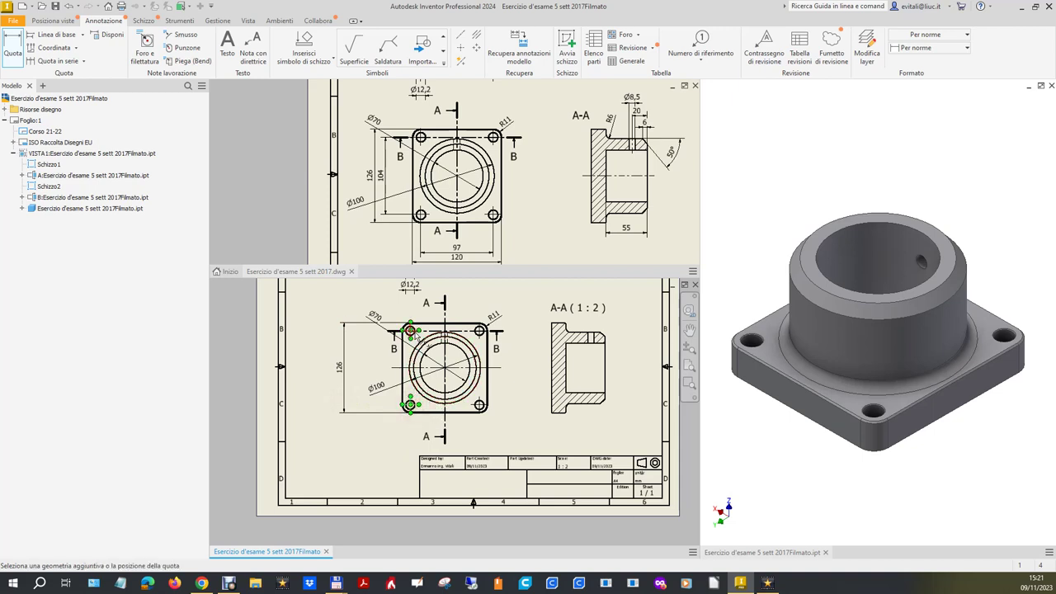
pyautogui.click(358, 352)
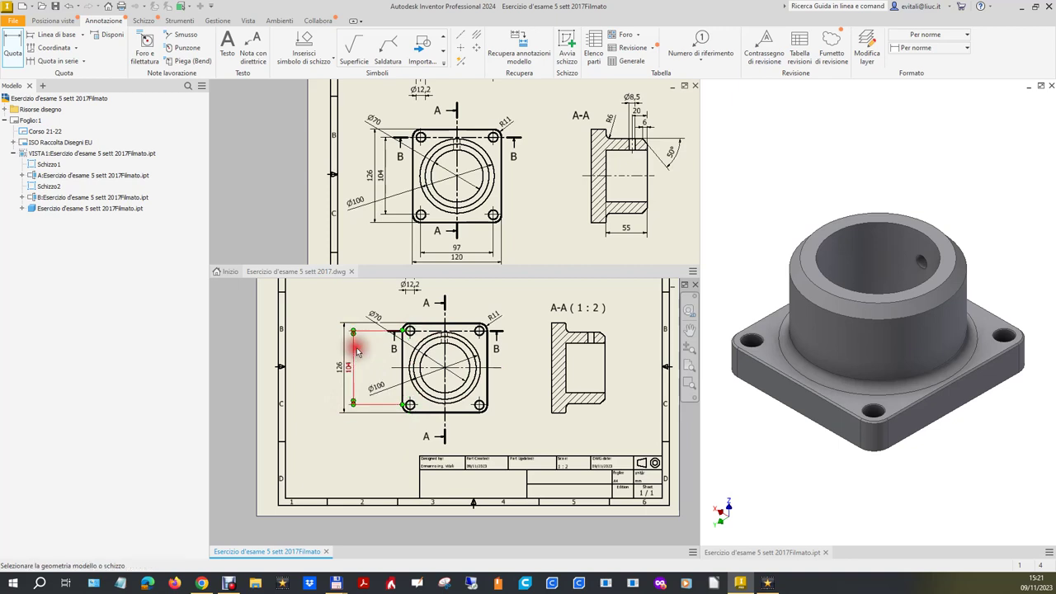
# Step: Dimension the flange's 120 overall width between its left and right edges
pyautogui.scroll(2, 428, 345)
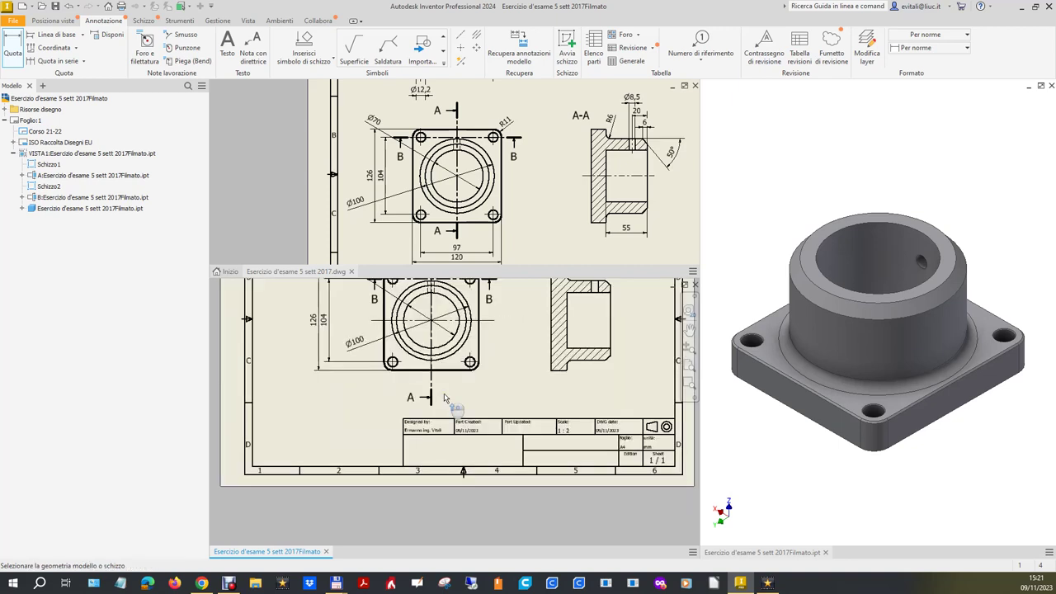
pyautogui.scroll(2, 417, 363)
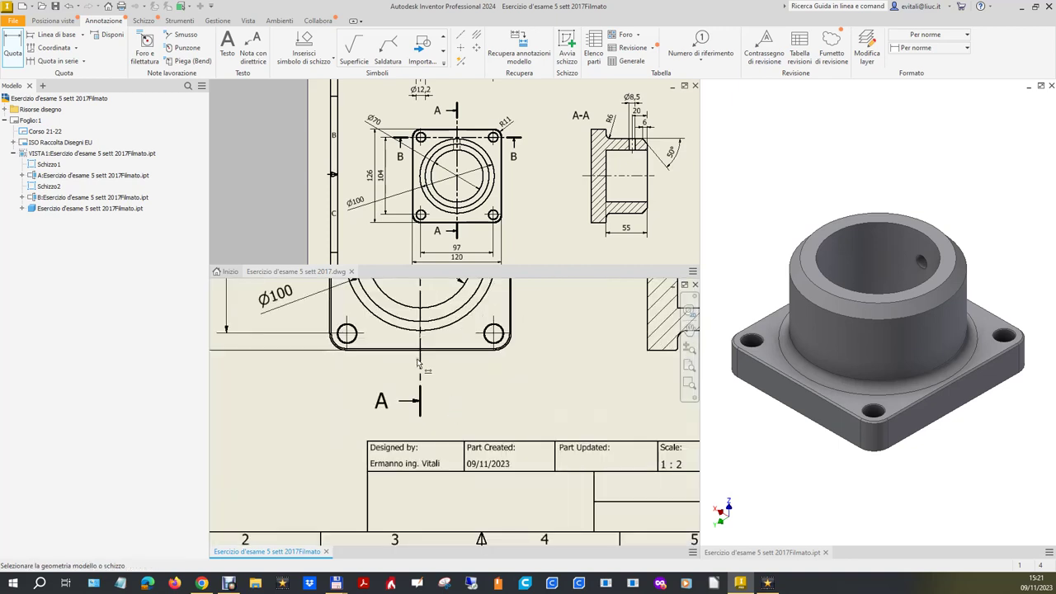
pyautogui.click(329, 320)
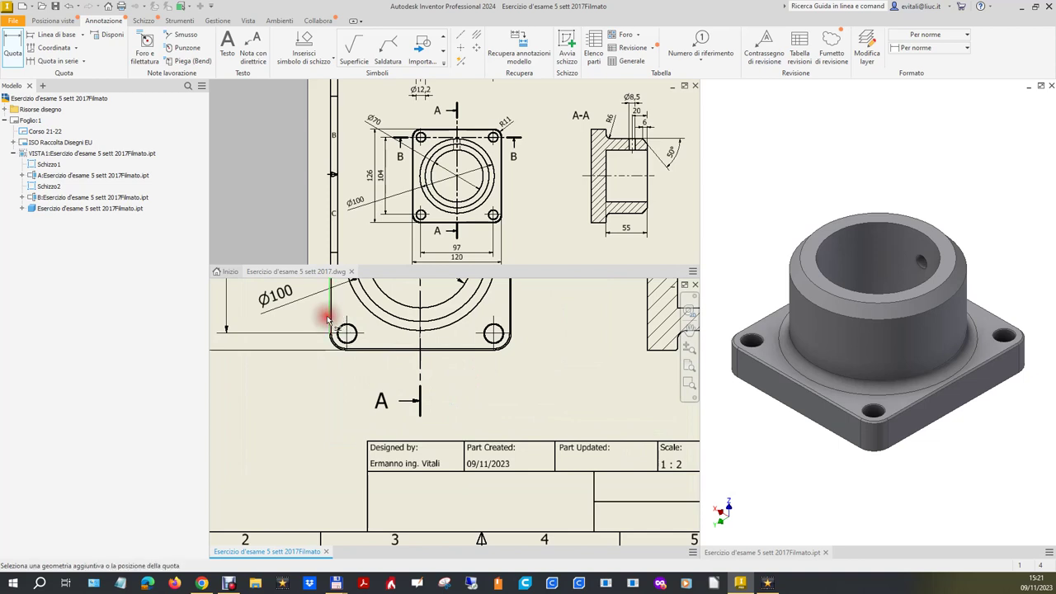
pyautogui.click(511, 297)
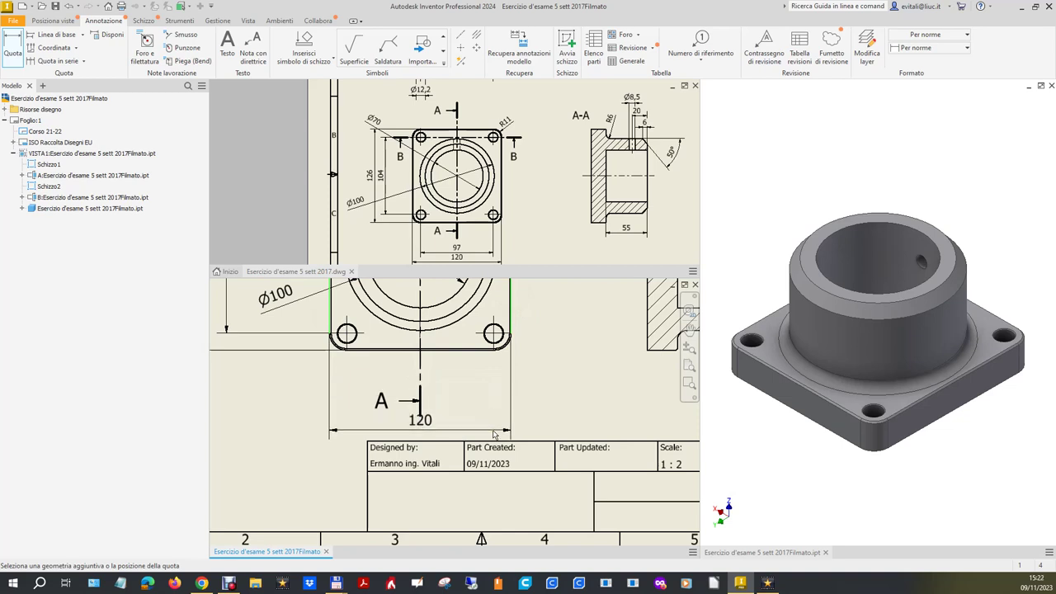
pyautogui.click(493, 429)
pyautogui.press('Escape')
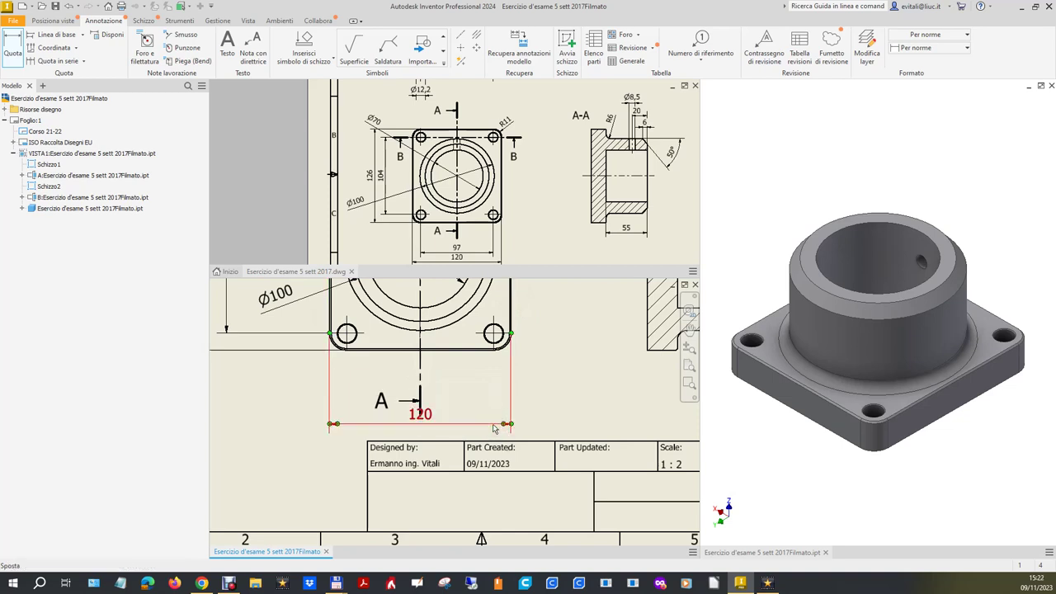
# Step: Drag section line A higher on the top view
pyautogui.click(415, 397)
pyautogui.moveTo(420, 410); pyautogui.dragTo(420, 382)
pyautogui.click(435, 405)
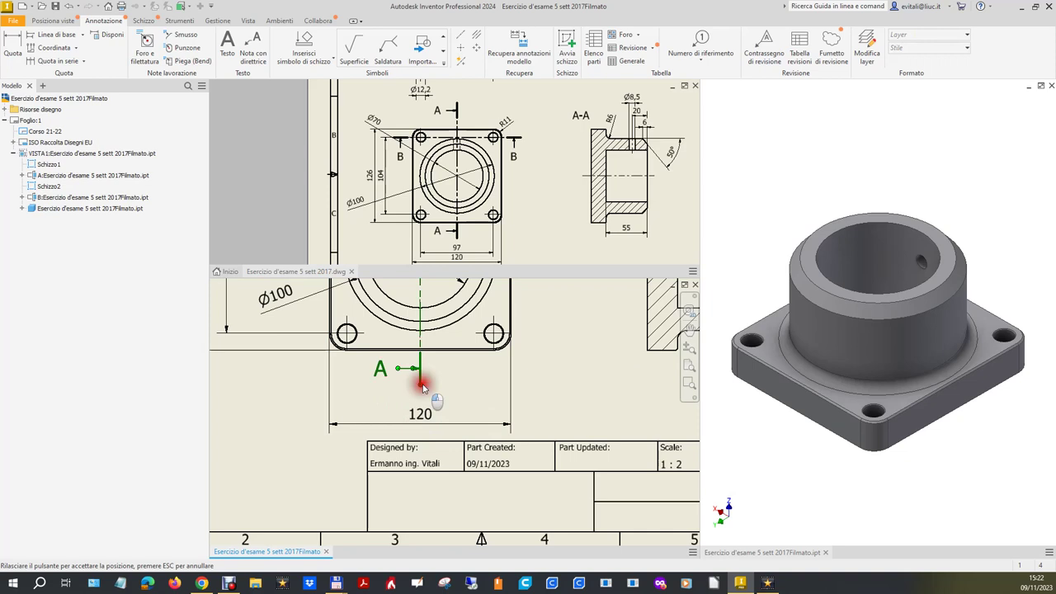
pyautogui.moveTo(420, 382); pyautogui.dragTo(423, 379)
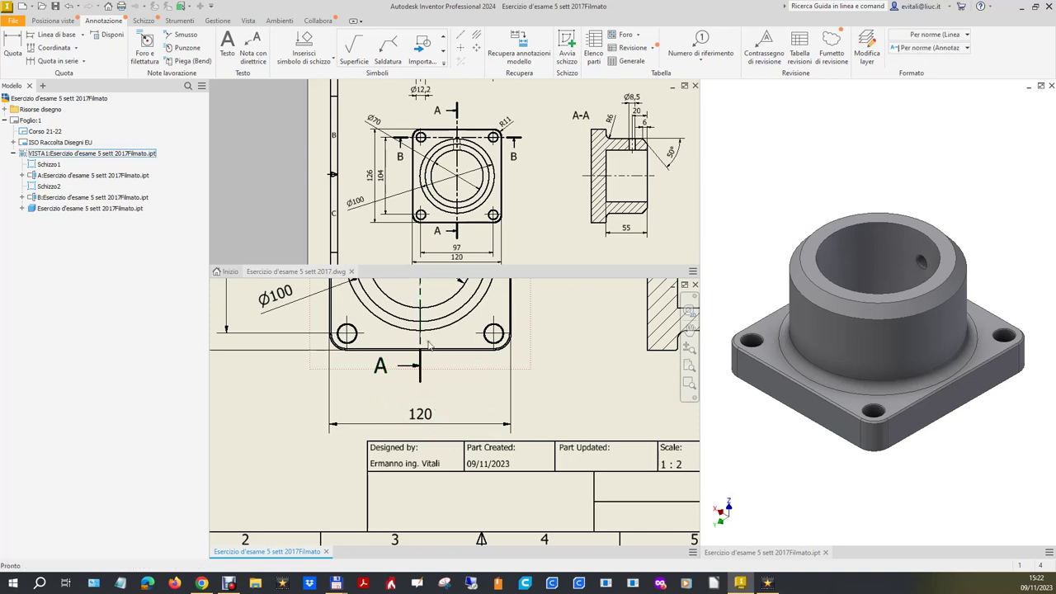
# Step: Dimension the two lower hole centres as 97, placed above the 120 width
pyautogui.click(347, 340)
pyautogui.press('d')
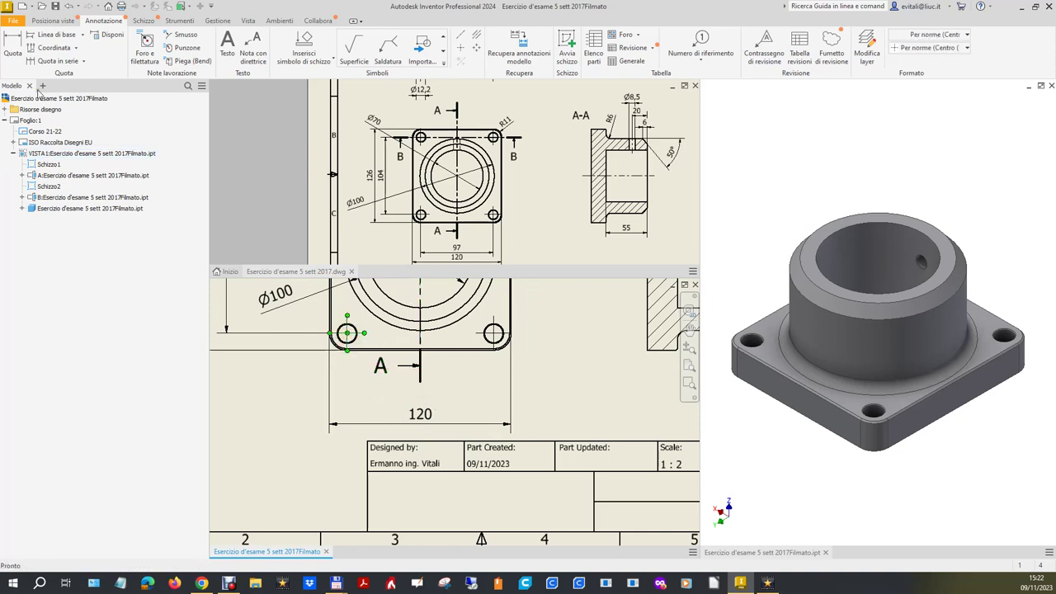
pyautogui.click(347, 339)
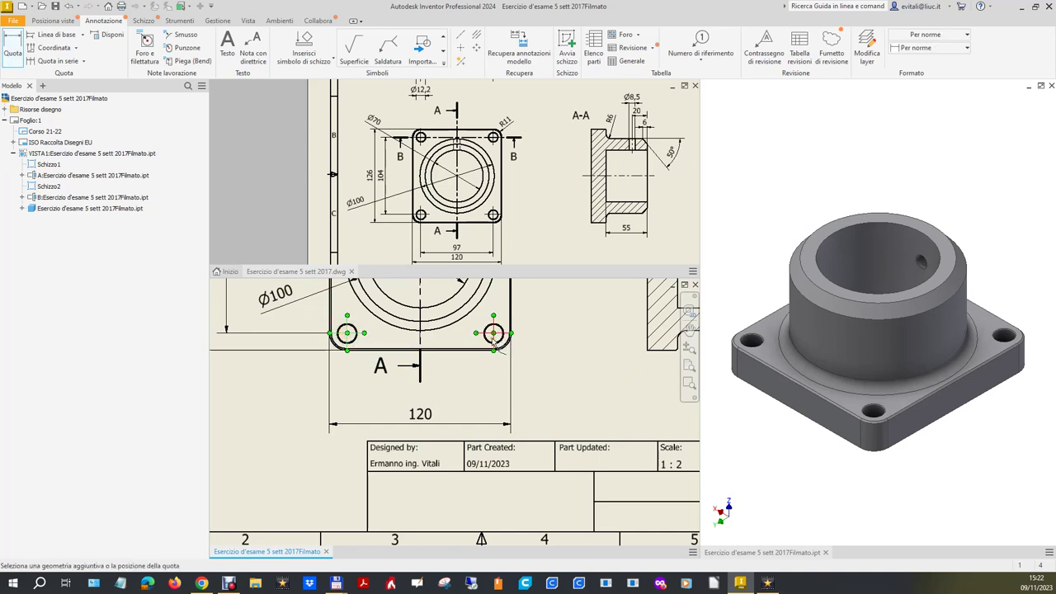
pyautogui.click(492, 334)
pyautogui.press('Escape')
pyautogui.click(13, 48)
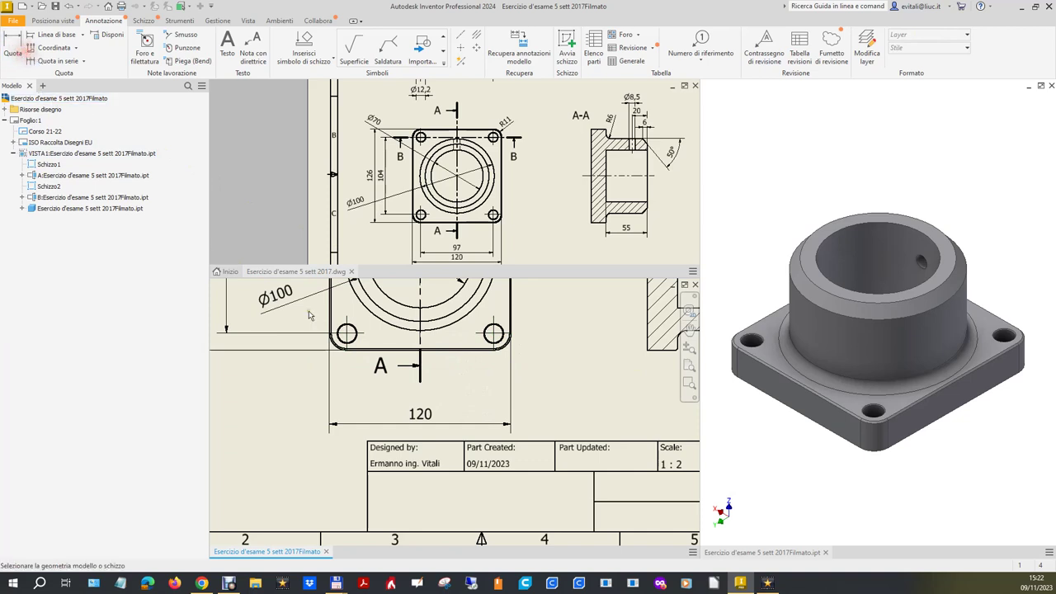
pyautogui.click(348, 335)
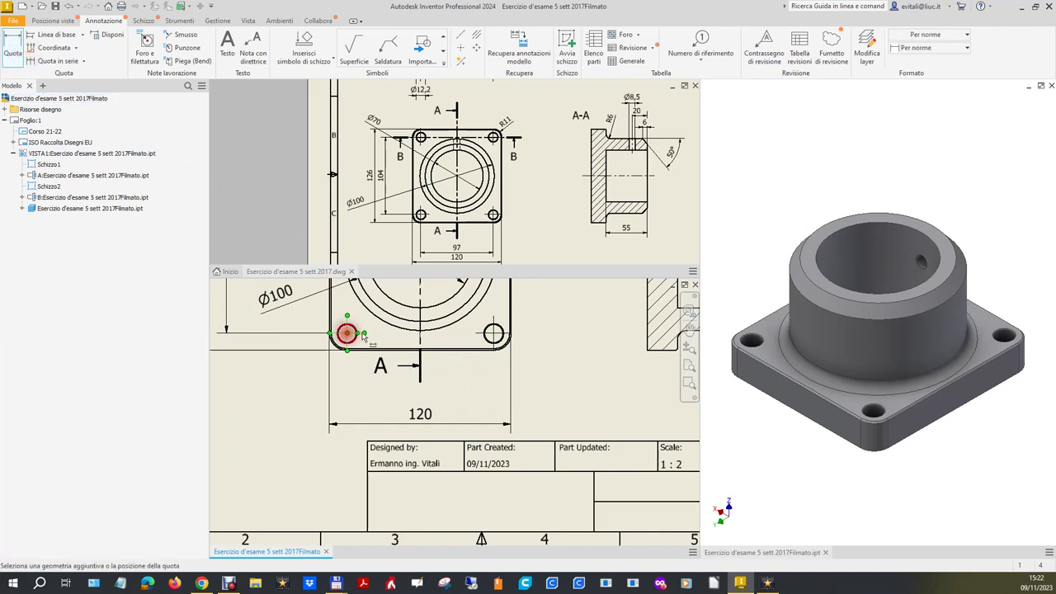
pyautogui.click(498, 336)
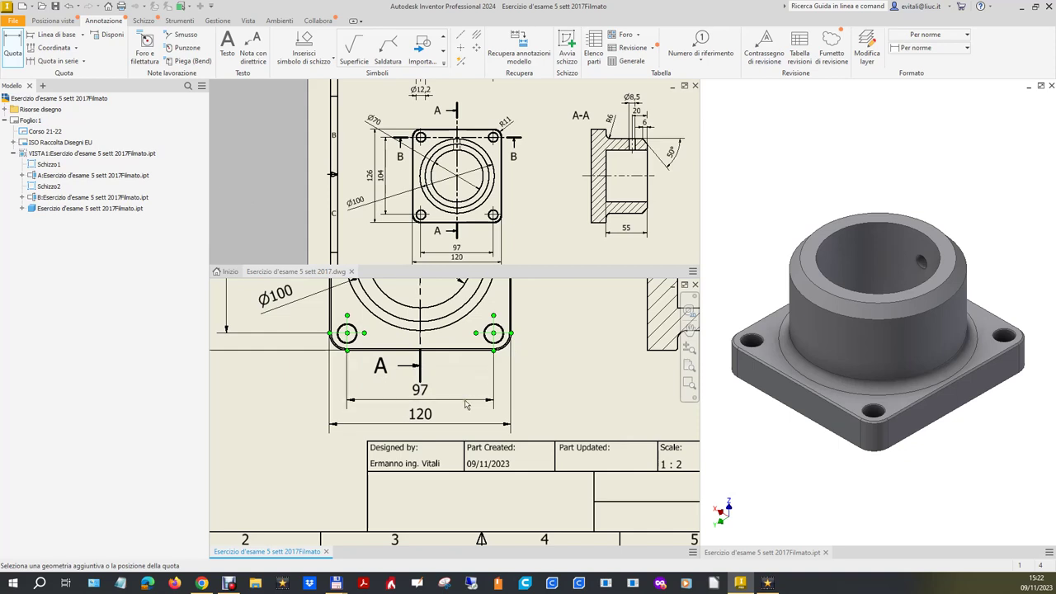
pyautogui.click(466, 403)
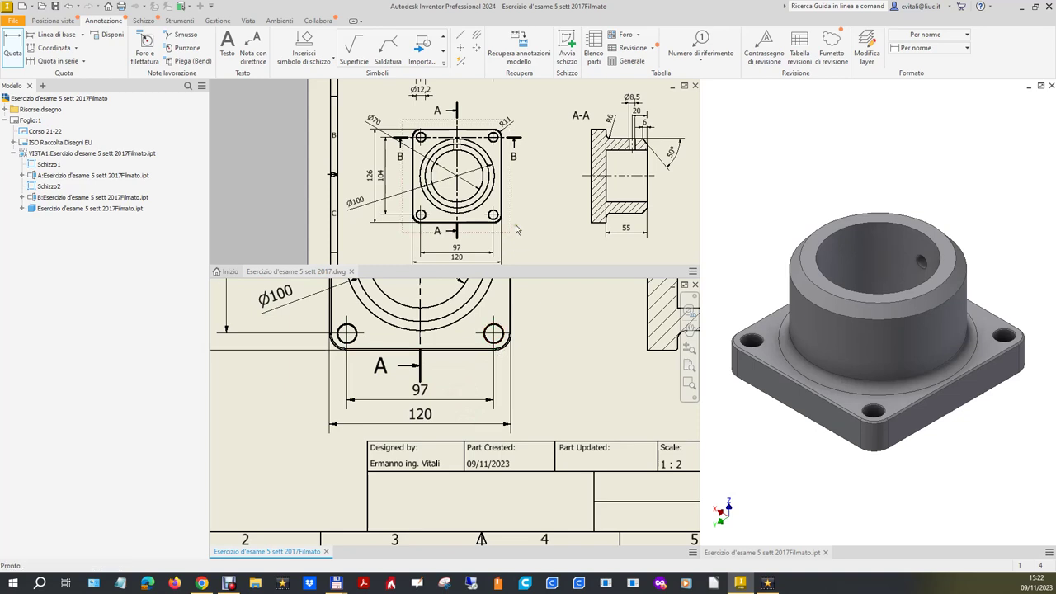
pyautogui.scroll(-2, 528, 196)
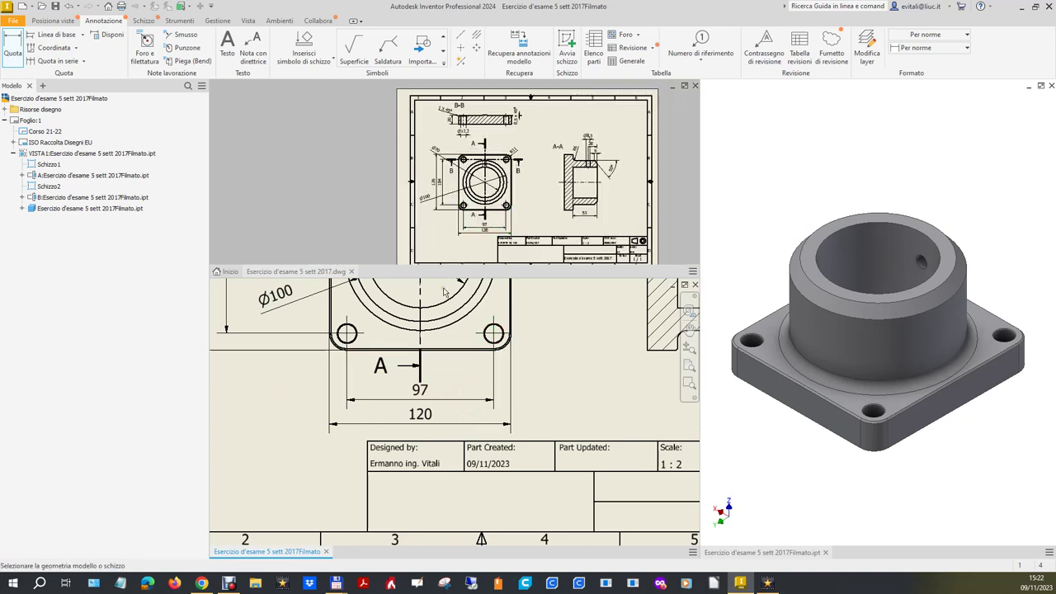
pyautogui.scroll(-2, 424, 396)
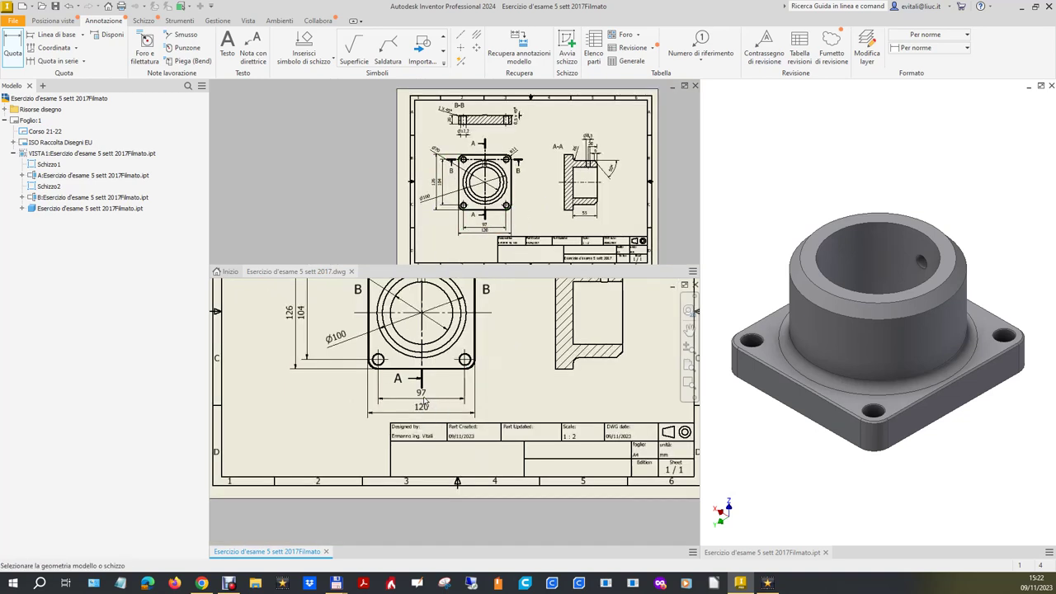
pyautogui.scroll(-1, 424, 380)
pyautogui.scroll(1, 423, 338)
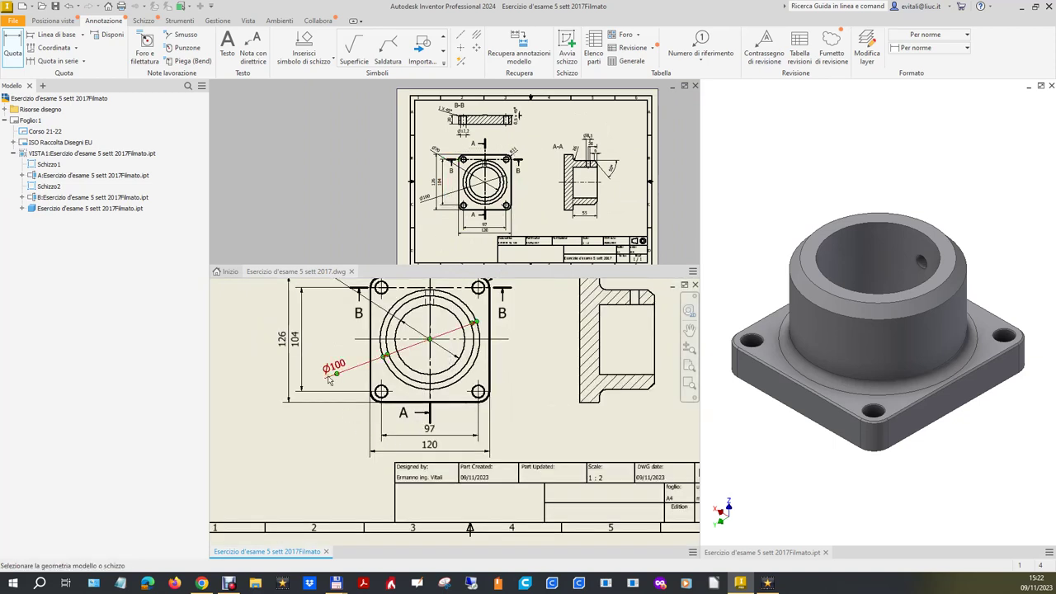
pyautogui.scroll(-1, 322, 381)
pyautogui.moveTo(417, 384)
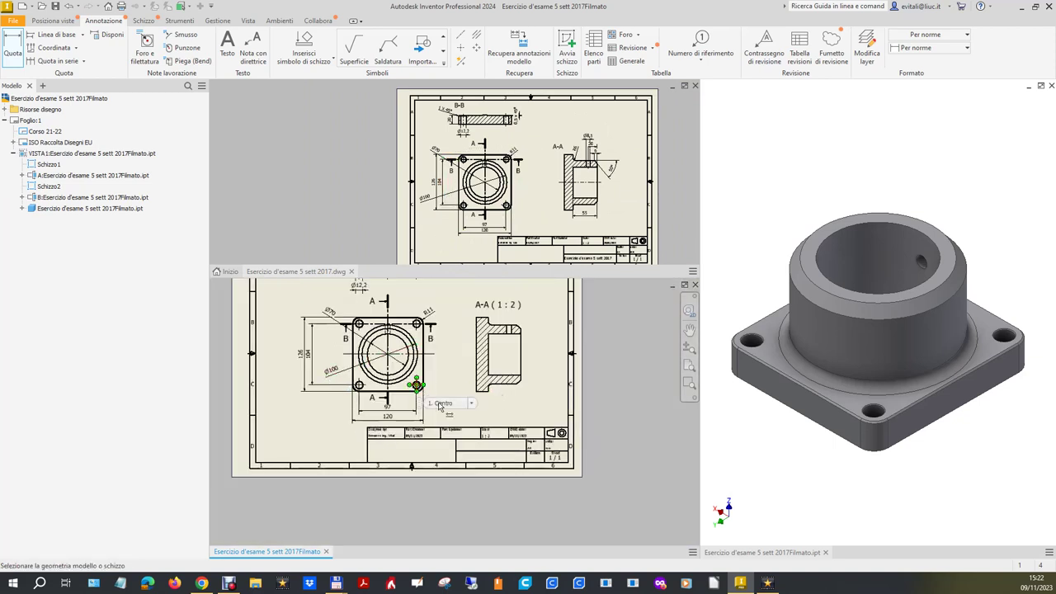
pyautogui.click(541, 394)
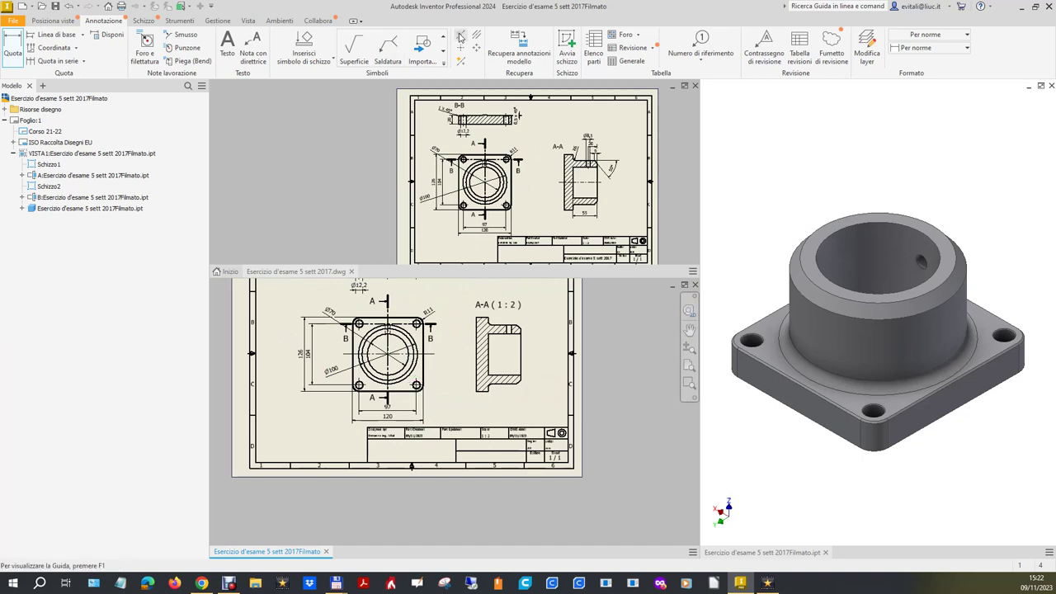
pyautogui.click(477, 35)
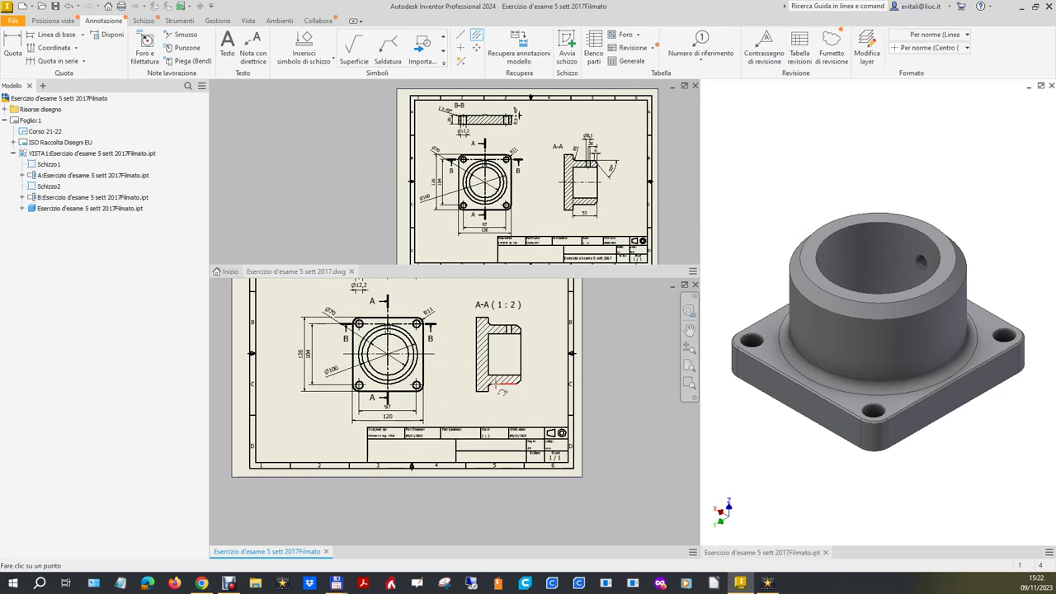
pyautogui.click(500, 382)
pyautogui.press('Escape')
pyautogui.click(501, 372)
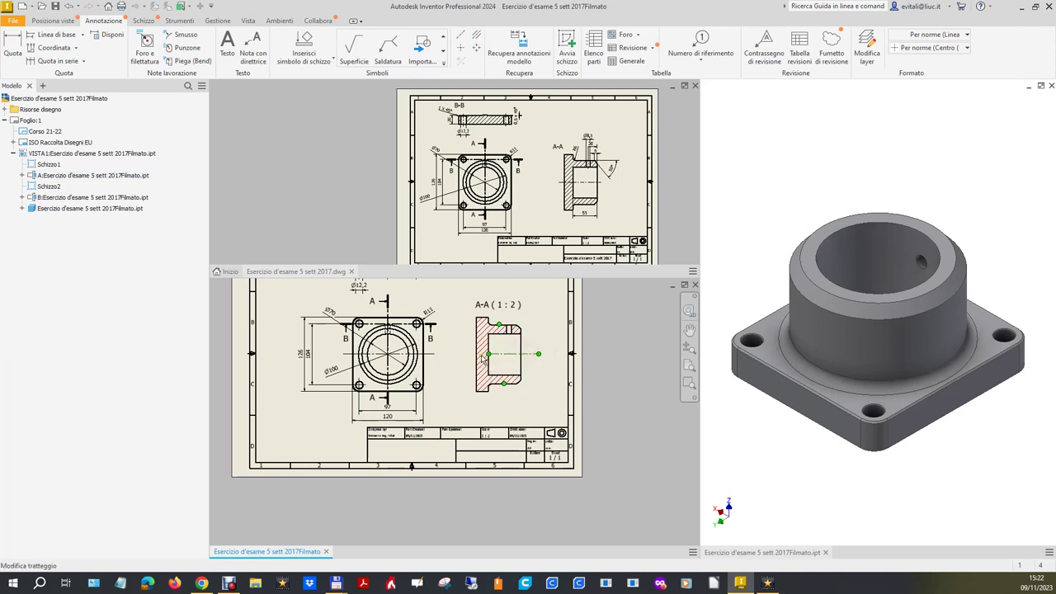
pyautogui.moveTo(487, 355); pyautogui.dragTo(459, 354)
pyautogui.click(510, 356)
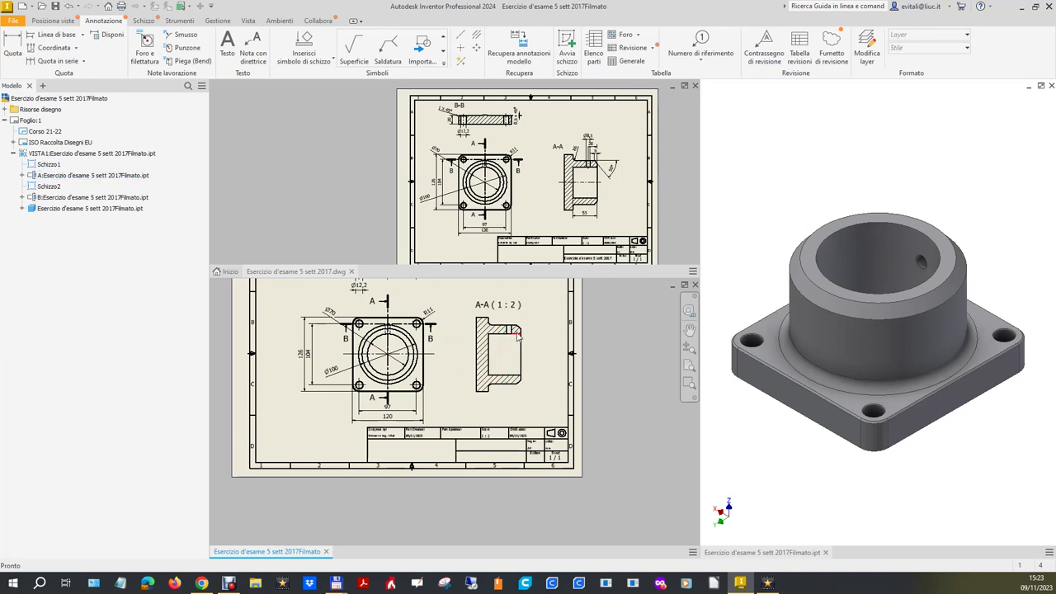
pyautogui.scroll(-3, 525, 332)
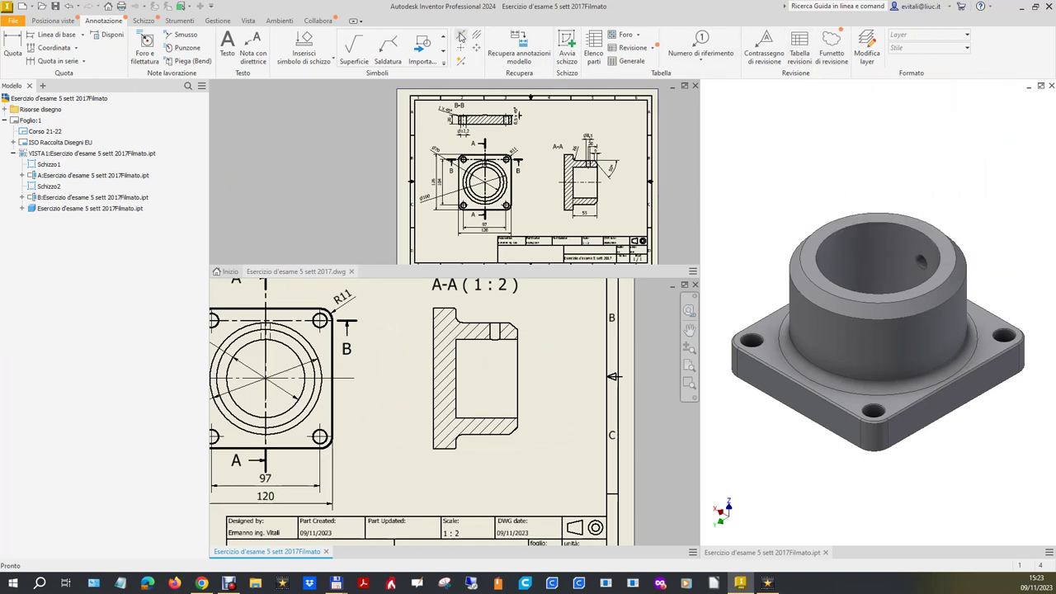
pyautogui.click(475, 36)
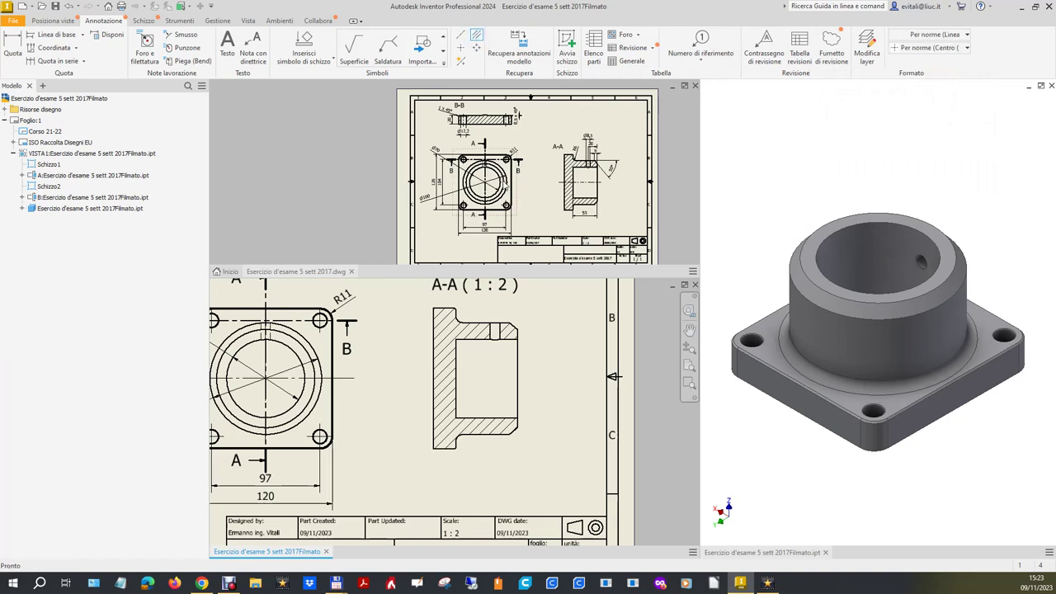
# Step: Edit the A-A (1:2) label text and delete its ( <SCALA> ) scale field
pyautogui.scroll(3, 506, 339)
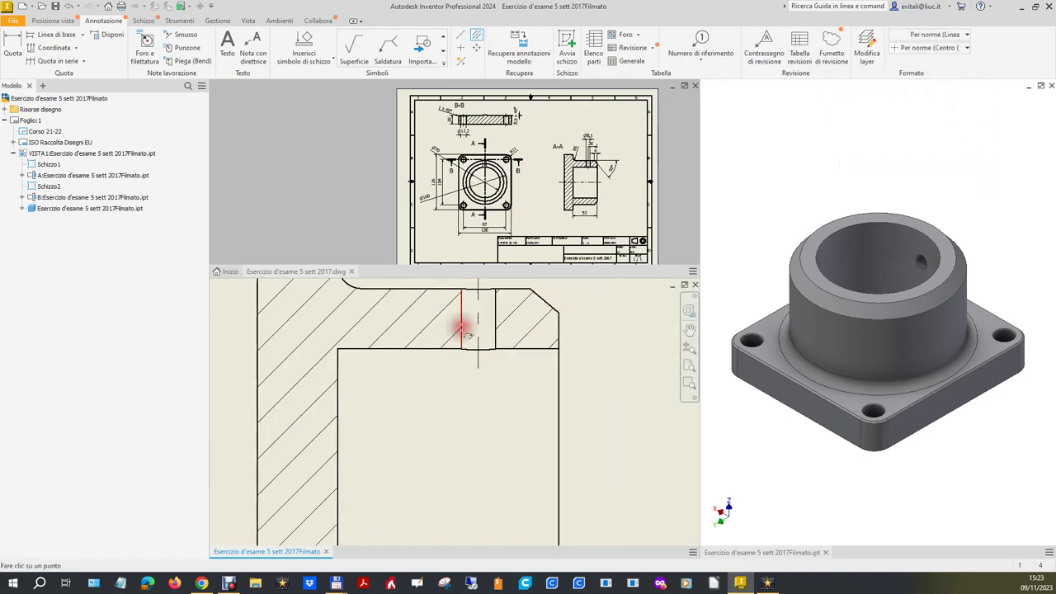
pyautogui.scroll(-2, 487, 416)
pyautogui.scroll(-2, 488, 421)
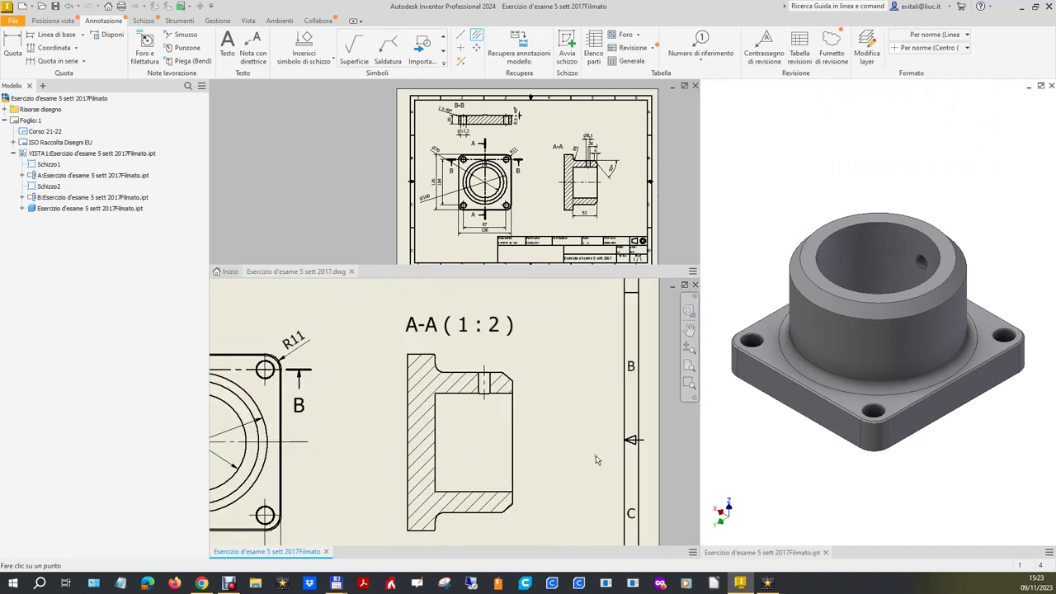
pyautogui.doubleClick(489, 328)
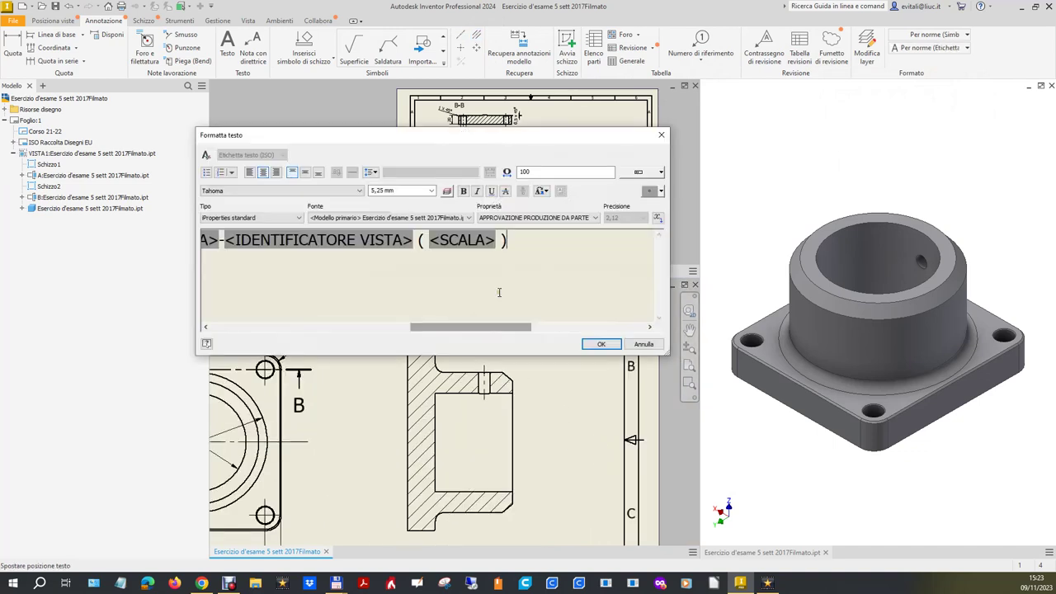
pyautogui.moveTo(513, 247); pyautogui.dragTo(417, 246)
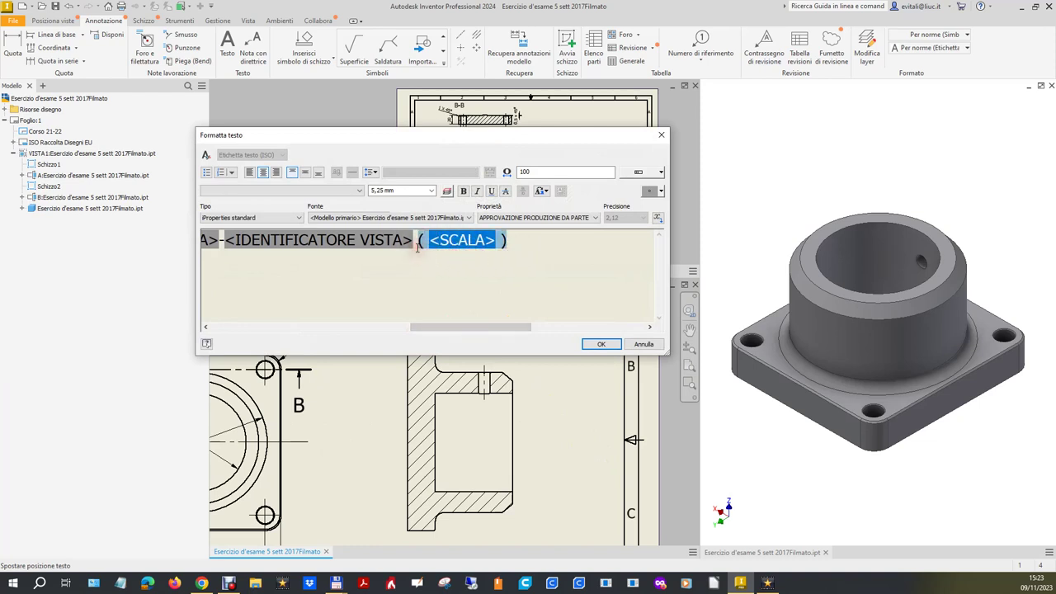
pyautogui.press('Delete')
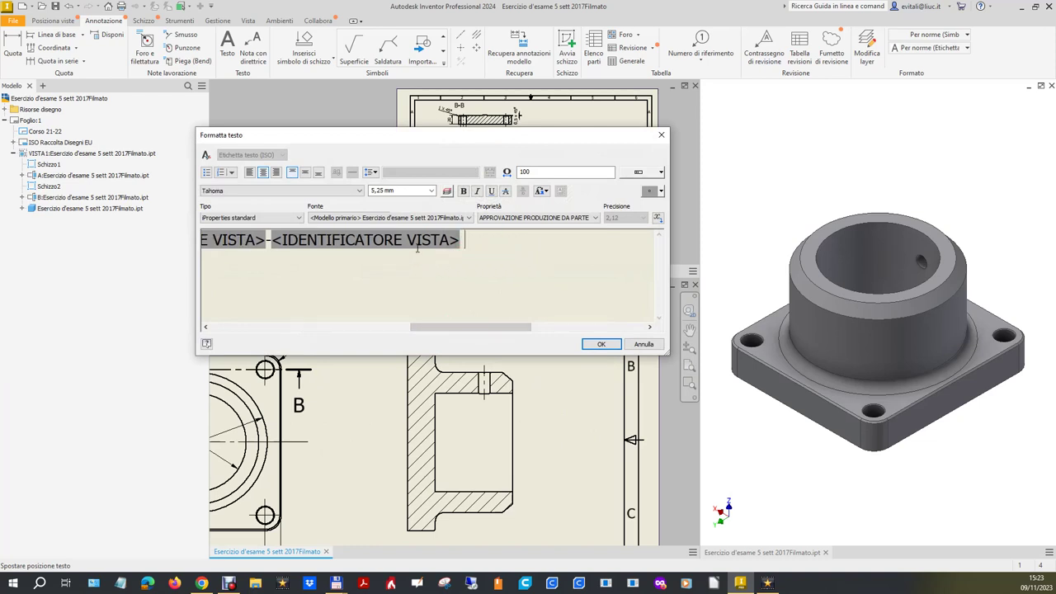
pyautogui.click(599, 343)
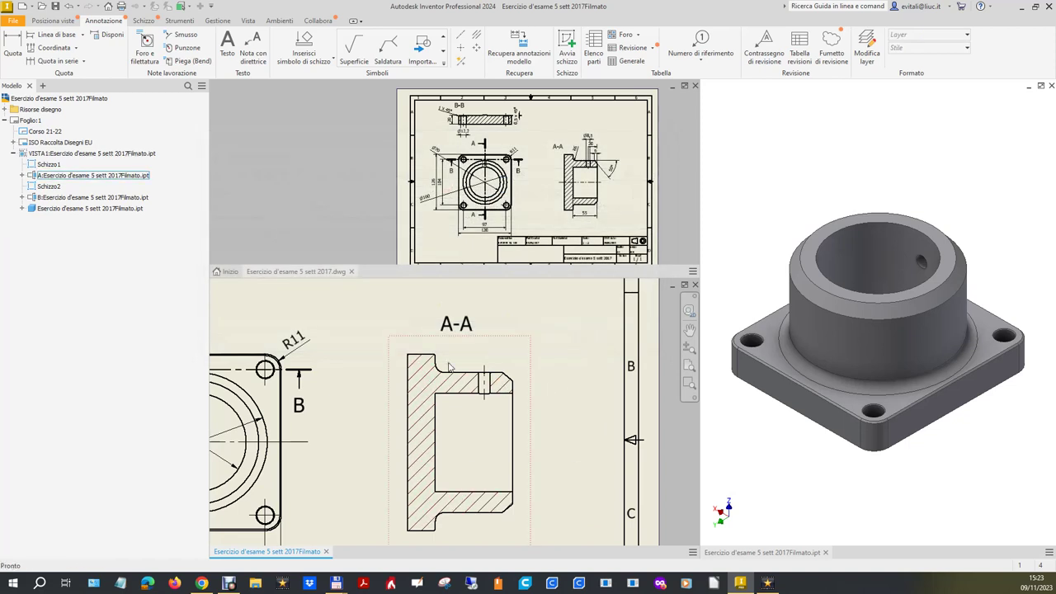
# Step: Dimension the 55 width of section A-A, placed below the section
pyautogui.scroll(2, 464, 386)
pyautogui.scroll(-3, 484, 487)
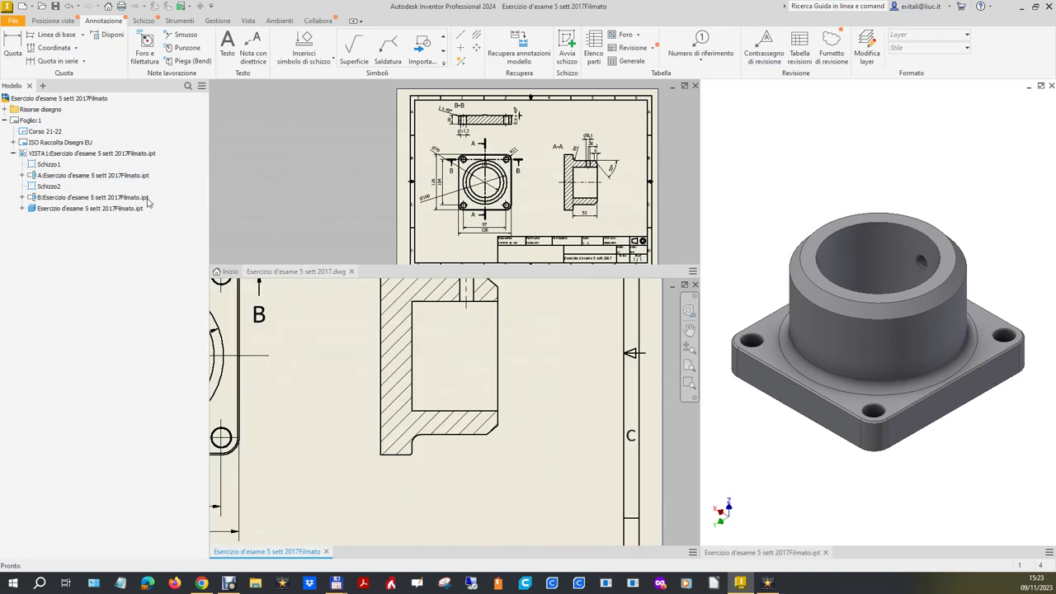
pyautogui.click(13, 48)
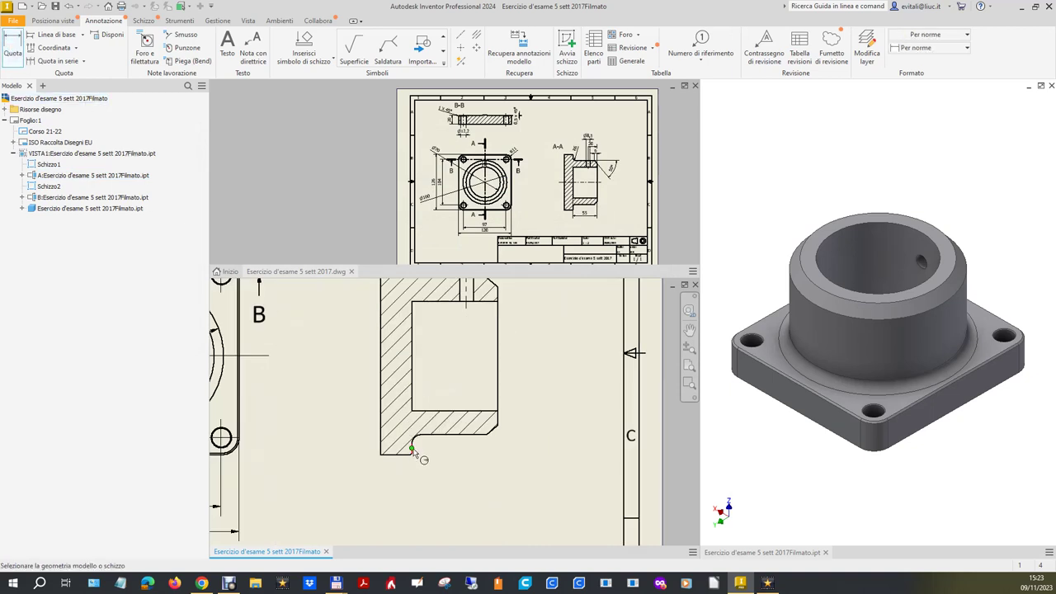
pyautogui.scroll(-3, 413, 454)
pyautogui.click(407, 438)
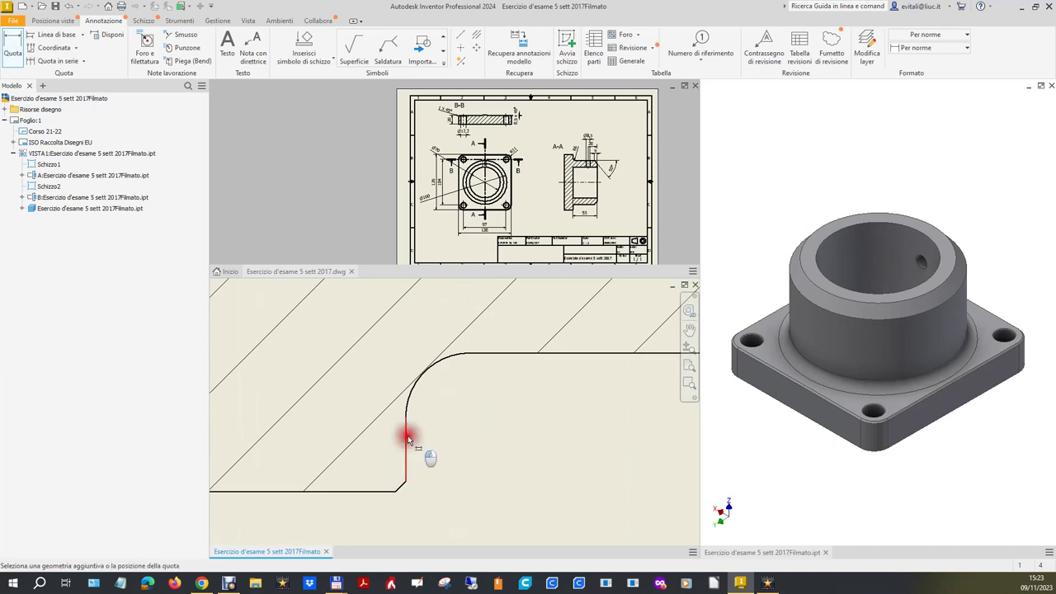
pyautogui.scroll(3, 408, 437)
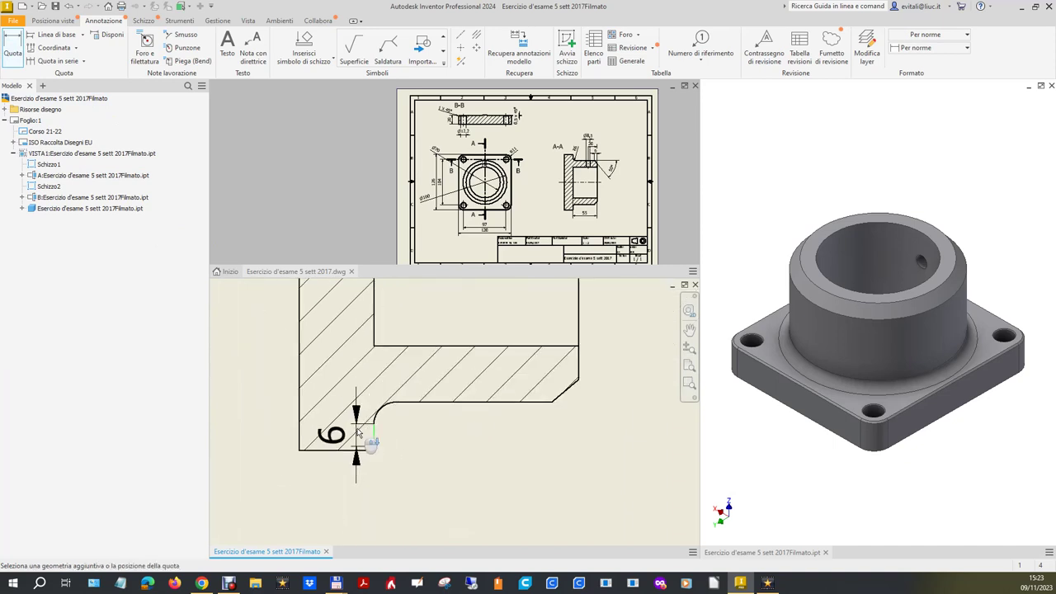
pyautogui.click(579, 330)
pyautogui.scroll(2, 492, 484)
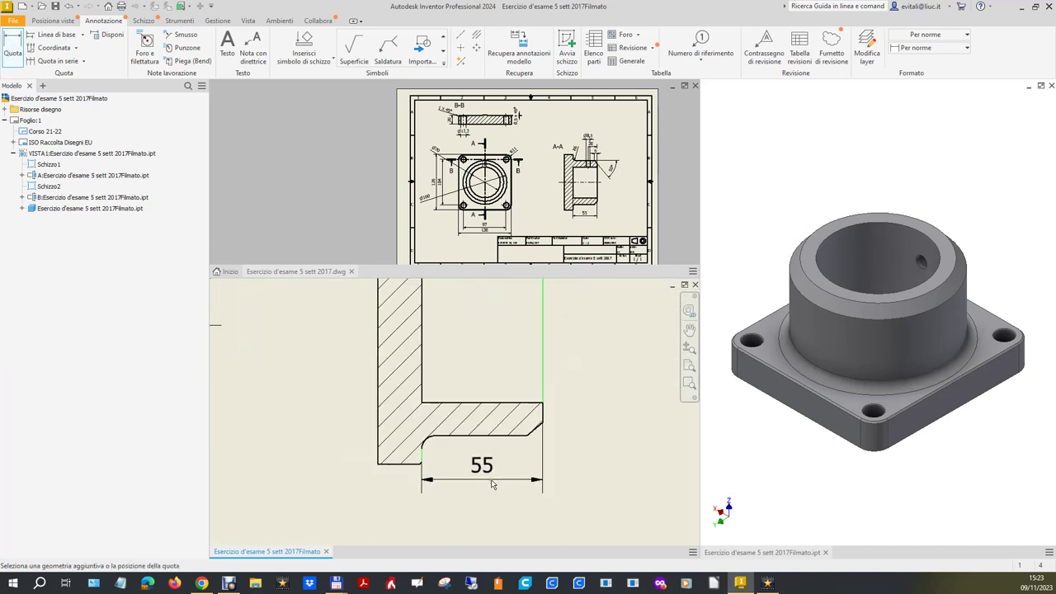
pyautogui.click(484, 503)
pyautogui.scroll(2, 484, 503)
pyautogui.press('Escape')
# Step: Add the R6 fillet radius and the 7,15 chamfer length dimensions
pyautogui.scroll(-5, 571, 151)
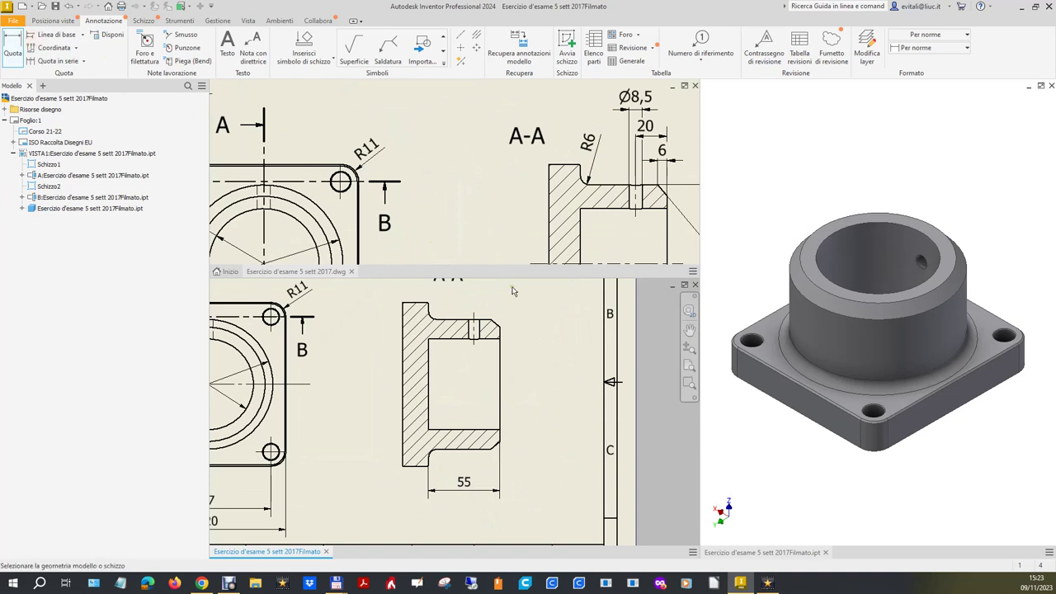
pyautogui.scroll(-5, 429, 314)
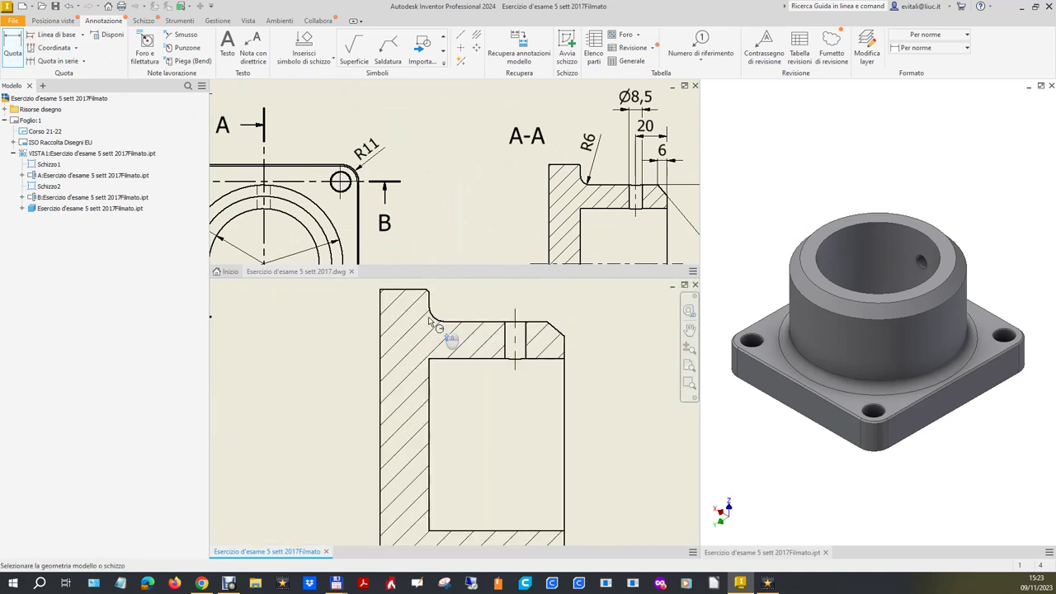
pyautogui.click(447, 323)
pyautogui.scroll(5, 532, 305)
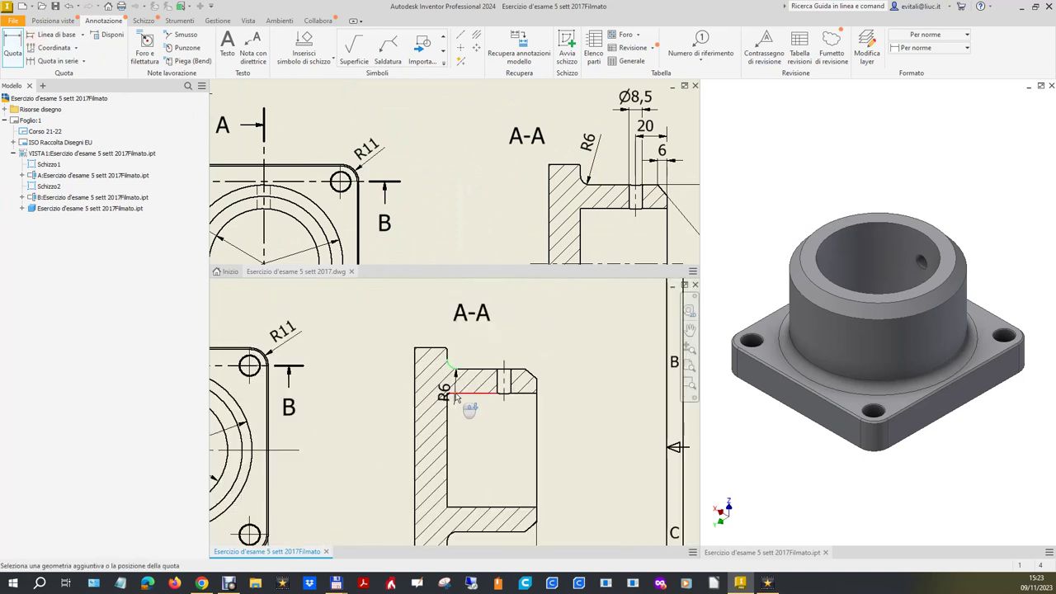
pyautogui.click(484, 347)
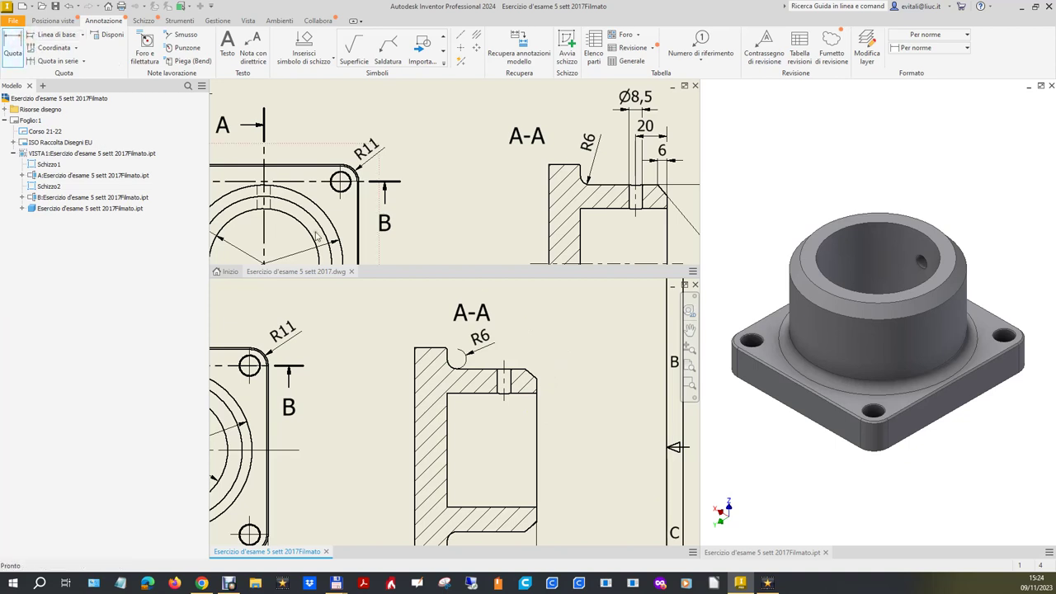
pyautogui.click(534, 377)
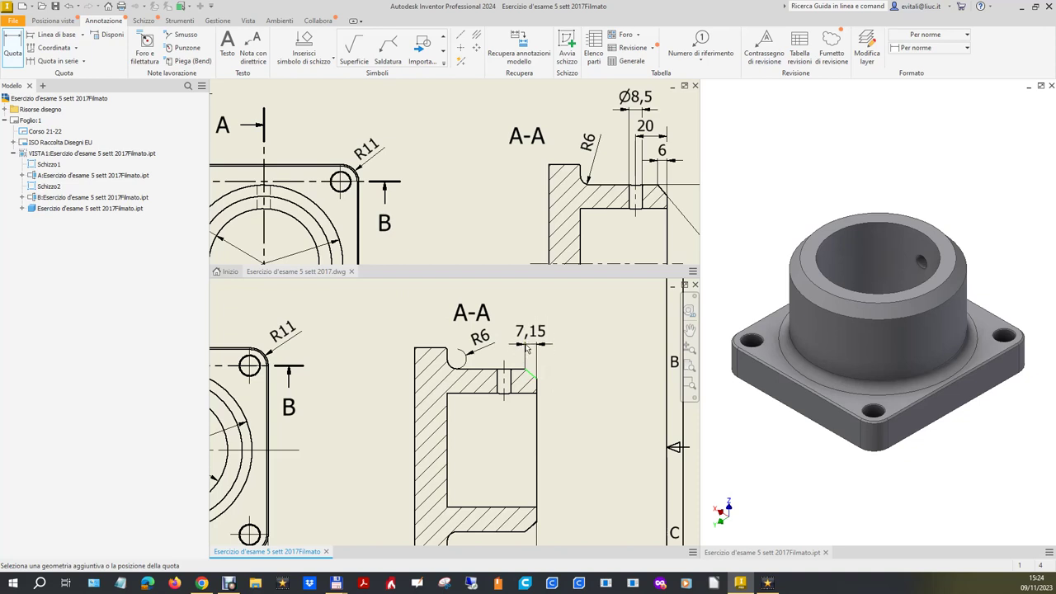
pyautogui.click(529, 356)
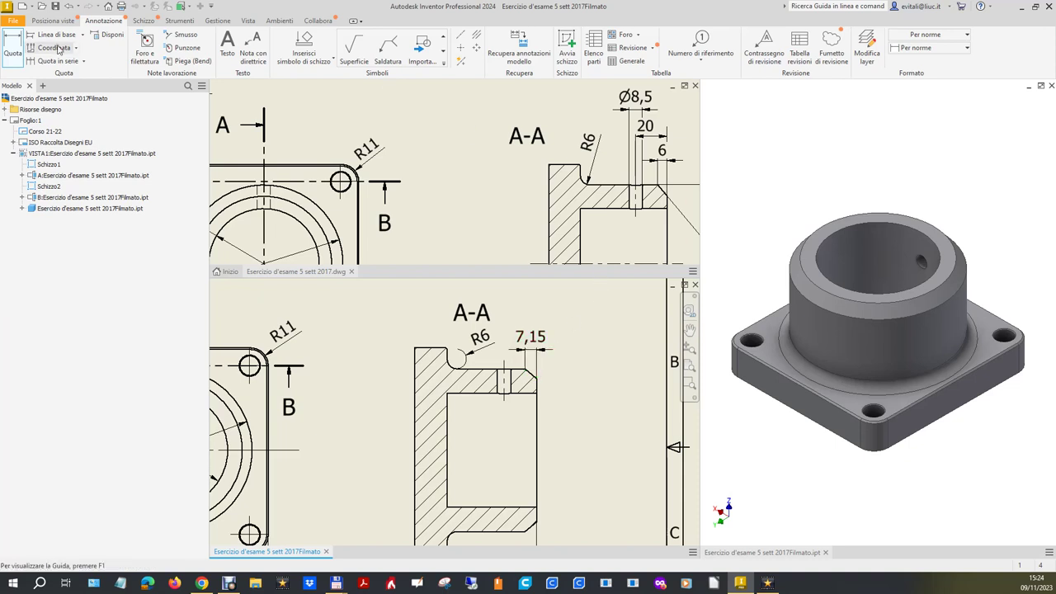
# Step: Begin an angle dimension between the vertical and top edges, then cancel the unwanted 90° angle
pyautogui.click(14, 52)
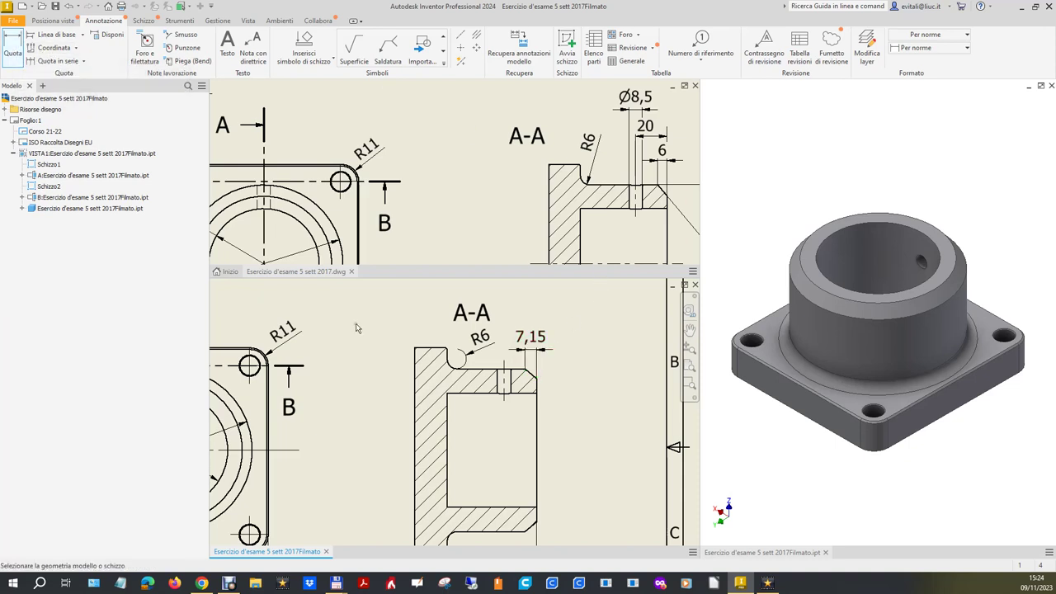
pyautogui.click(537, 430)
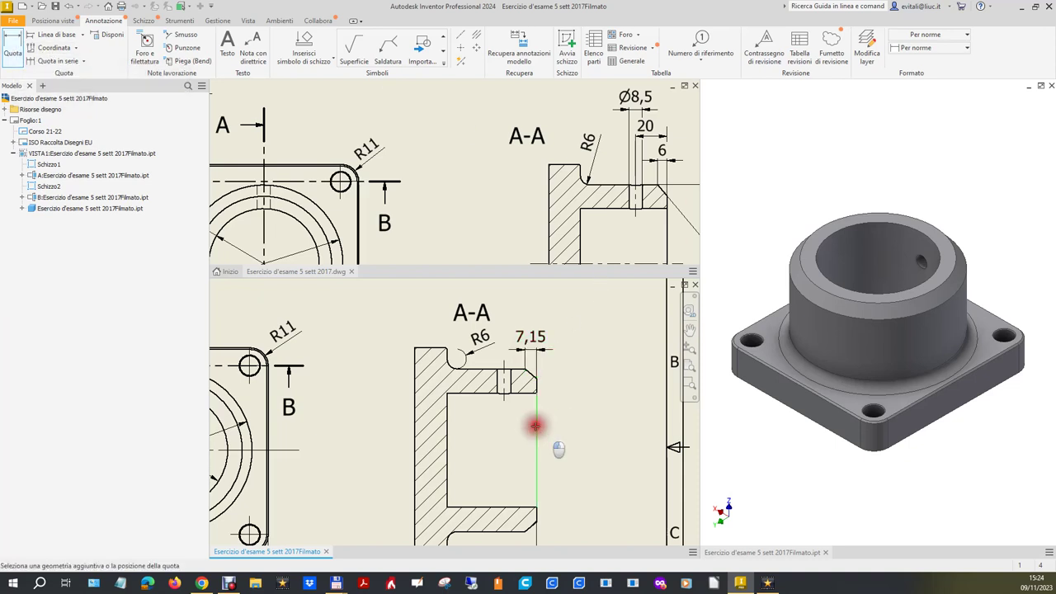
pyautogui.click(518, 370)
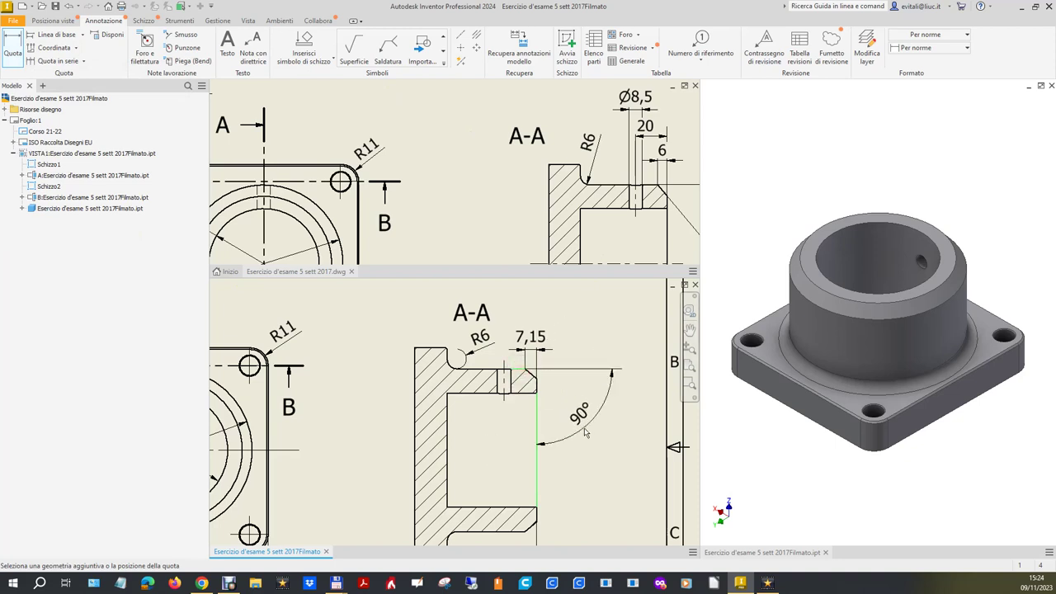
pyautogui.press('Escape')
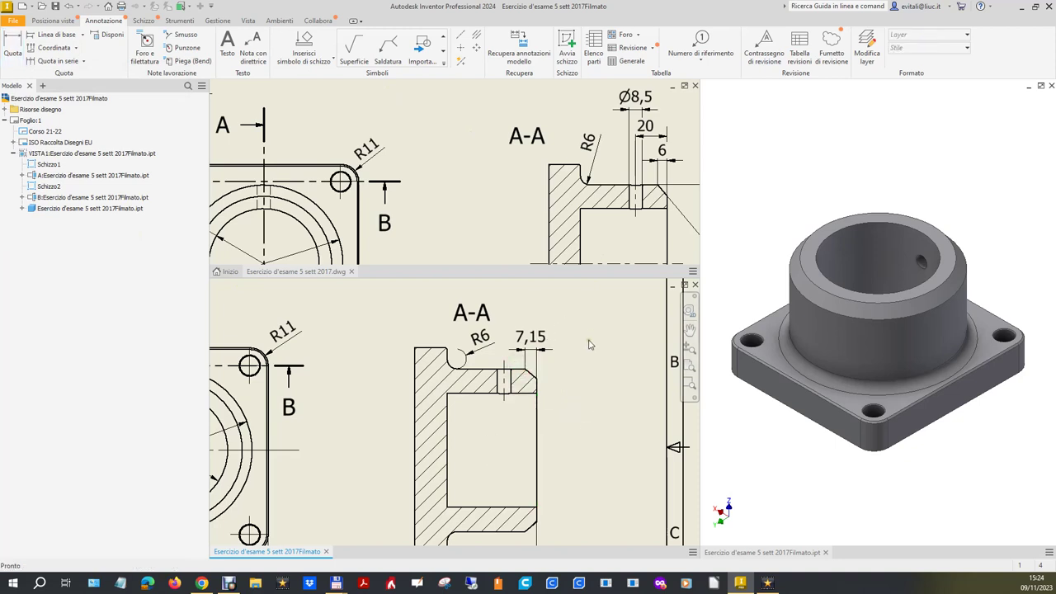
# Step: Dimension the 40° chamfer angle between its slanted and horizontal edges
pyautogui.click(13, 47)
pyautogui.scroll(-2, 538, 377)
pyautogui.scroll(-1, 538, 378)
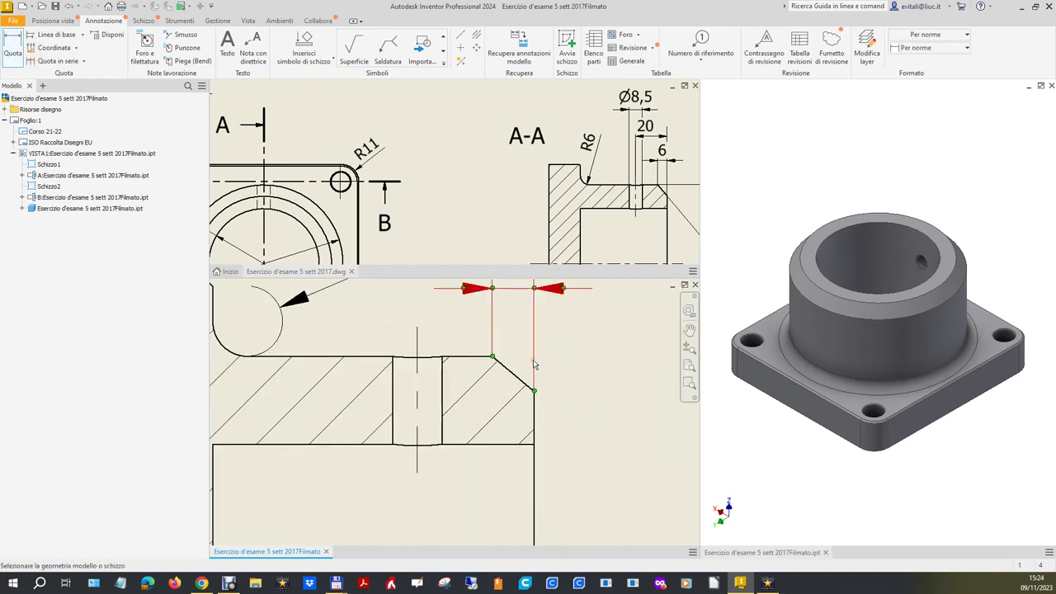
pyautogui.click(531, 385)
pyautogui.click(480, 358)
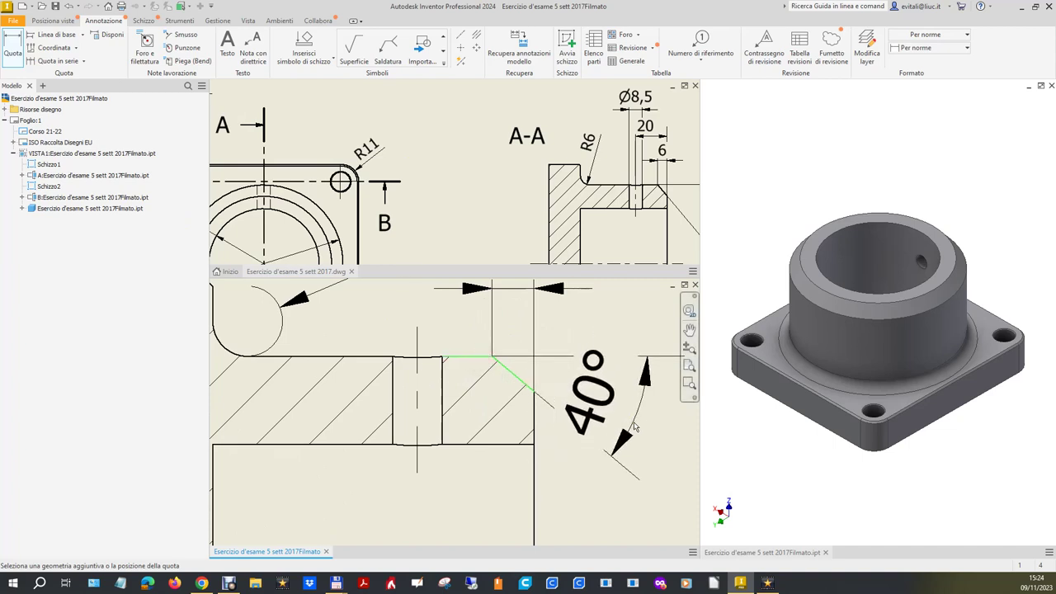
pyautogui.click(641, 446)
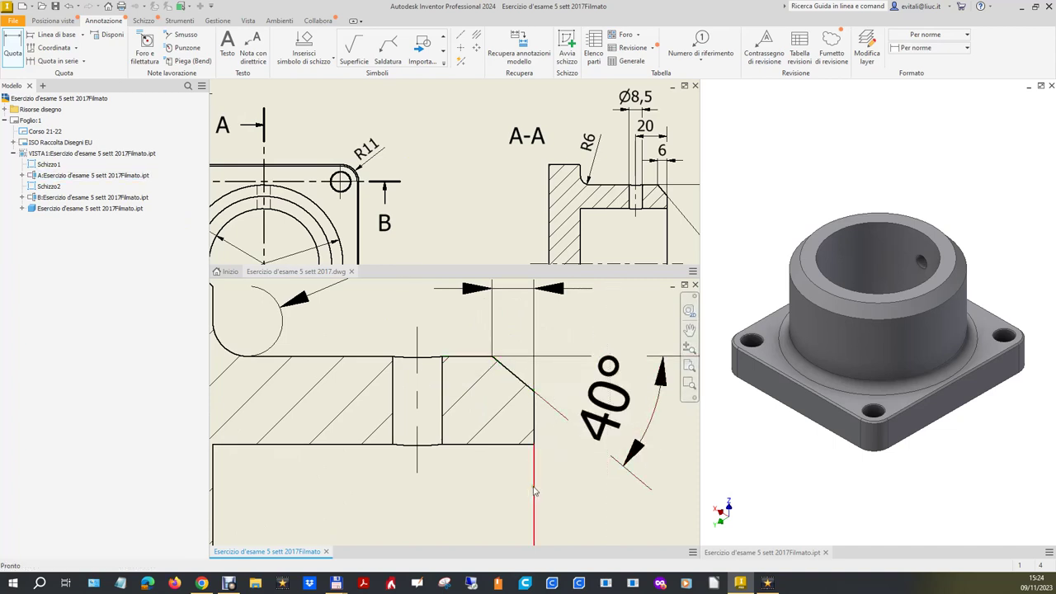
pyautogui.scroll(2, 541, 493)
pyautogui.press('Escape')
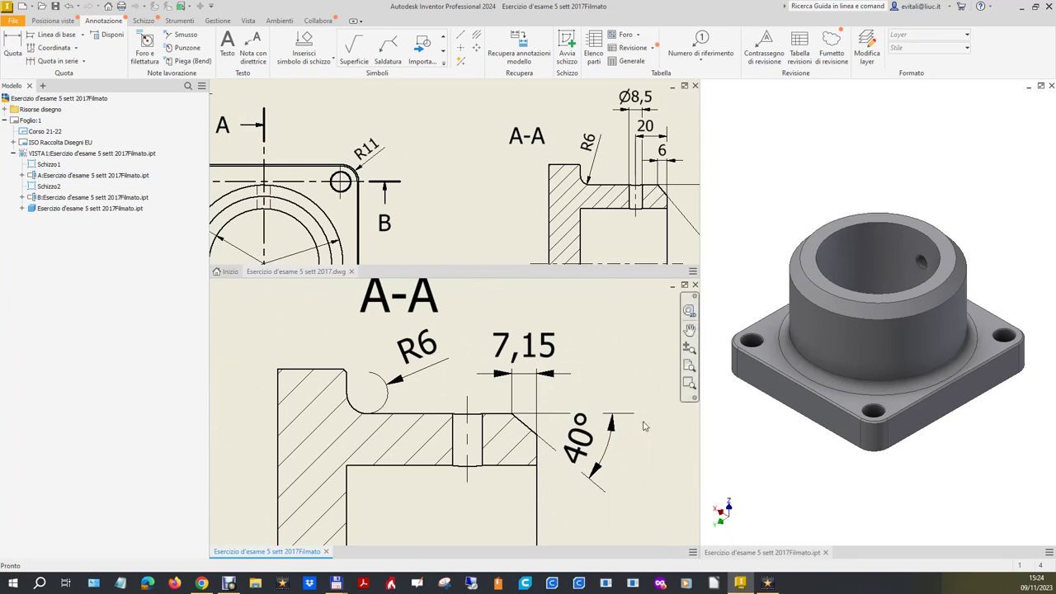
# Step: Add the 20 distance from the cross-hole centreline and the Ø8,5 cross-hole diameter
pyautogui.click(13, 49)
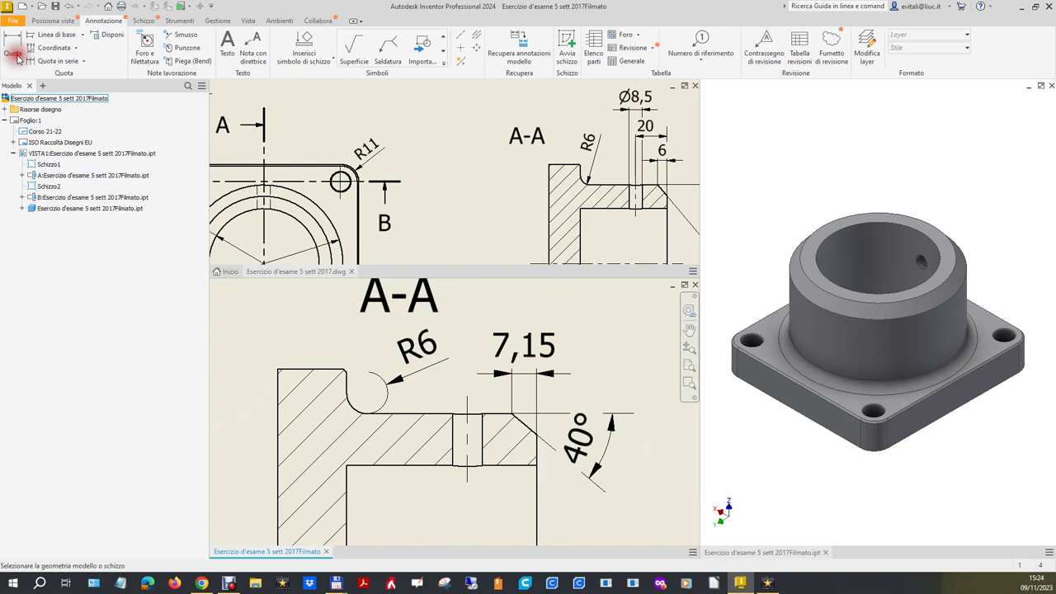
pyautogui.click(467, 441)
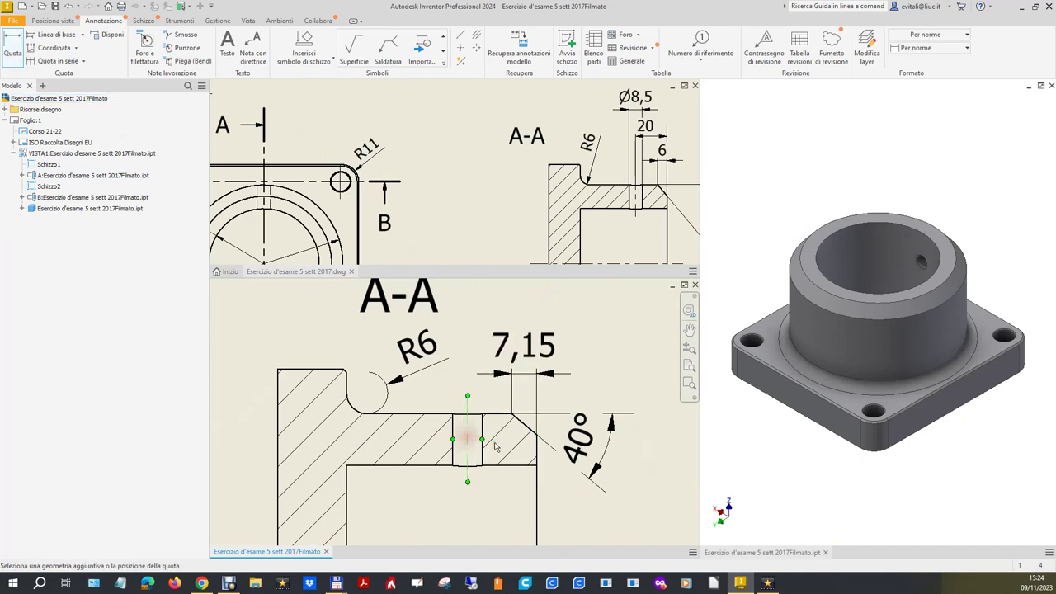
pyautogui.click(536, 450)
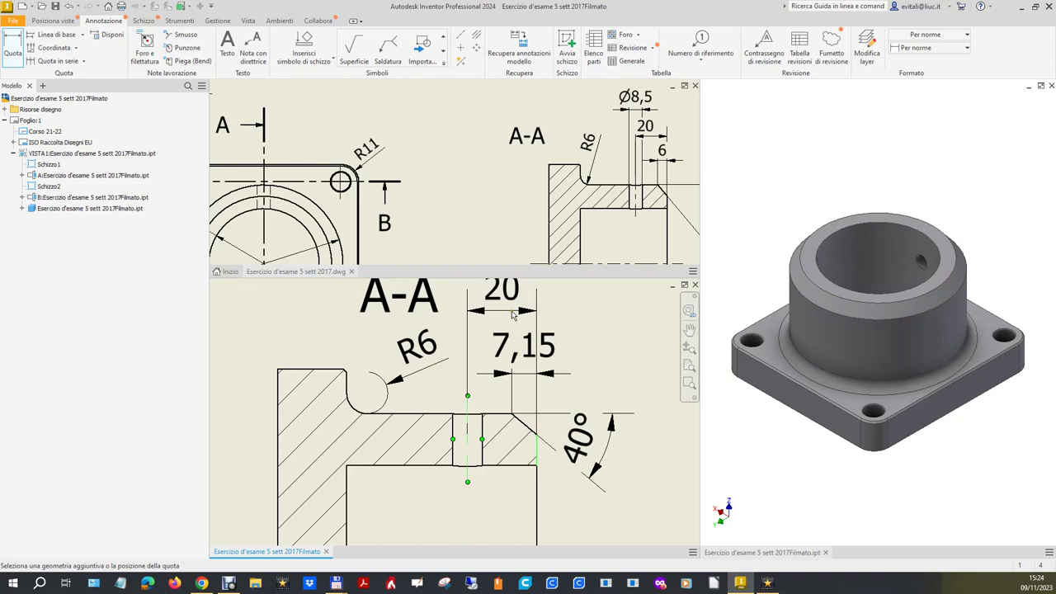
pyautogui.click(505, 303)
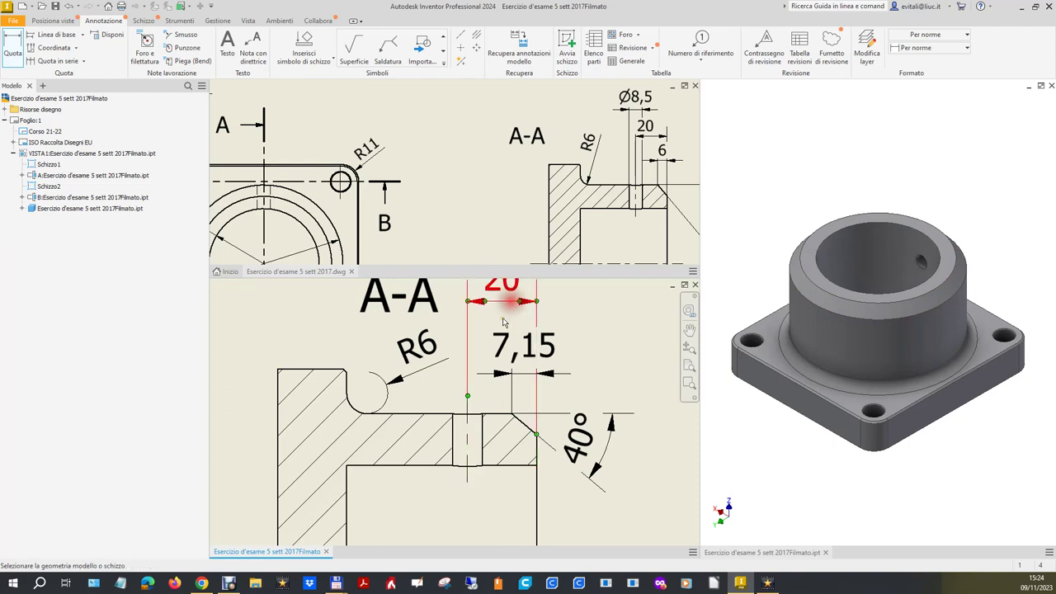
pyautogui.click(452, 435)
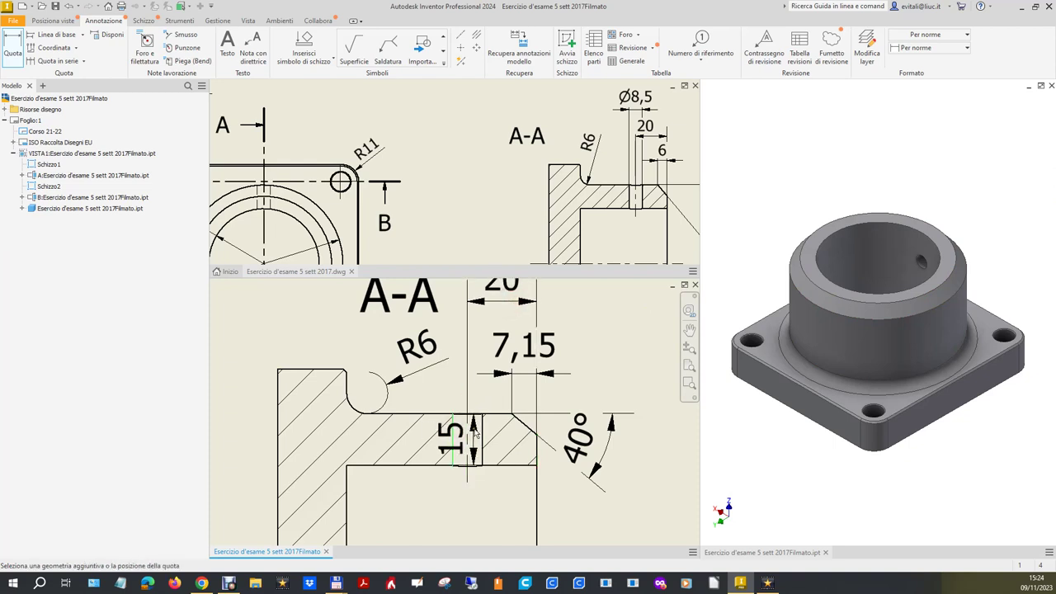
pyautogui.click(481, 437)
pyautogui.scroll(-5, 495, 436)
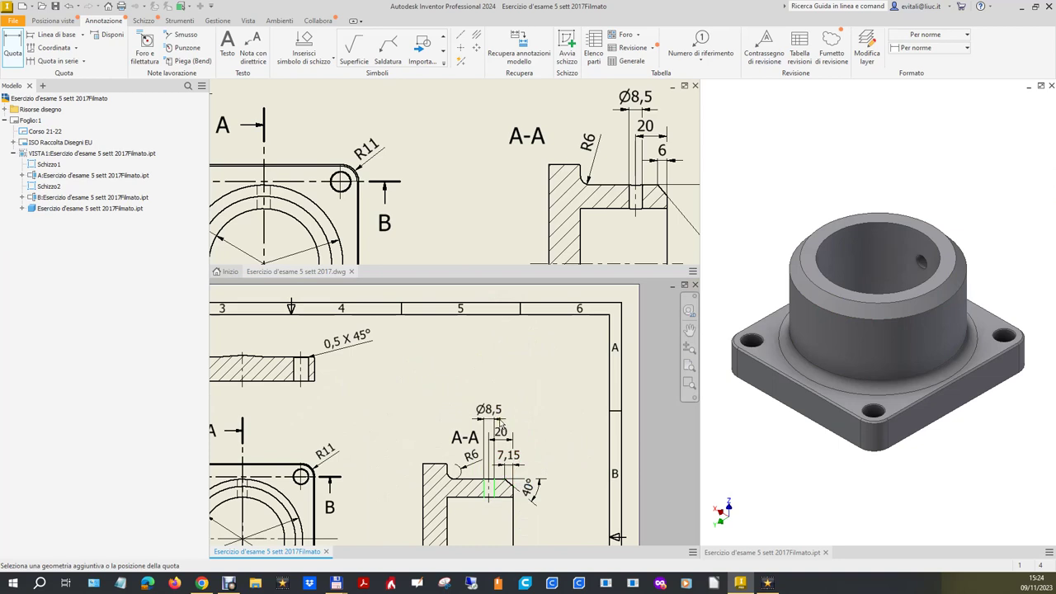
pyautogui.click(488, 406)
pyautogui.press('Escape')
# Step: In the 3D part, edit the Smusso2 chamfer's angle value and apply it
pyautogui.click(878, 476)
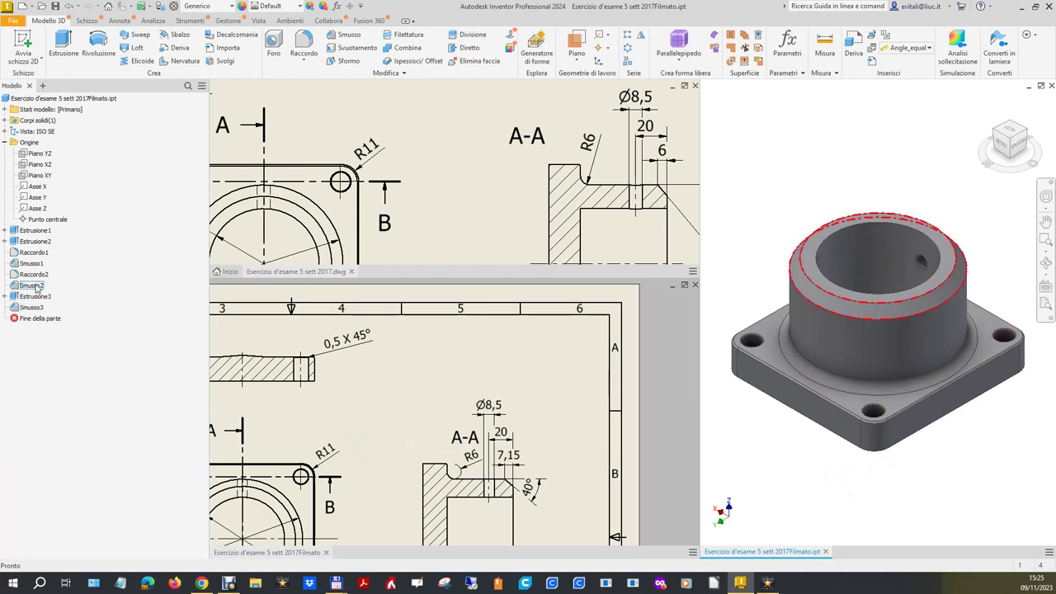
pyautogui.click(32, 286)
pyautogui.rightClick(32, 287)
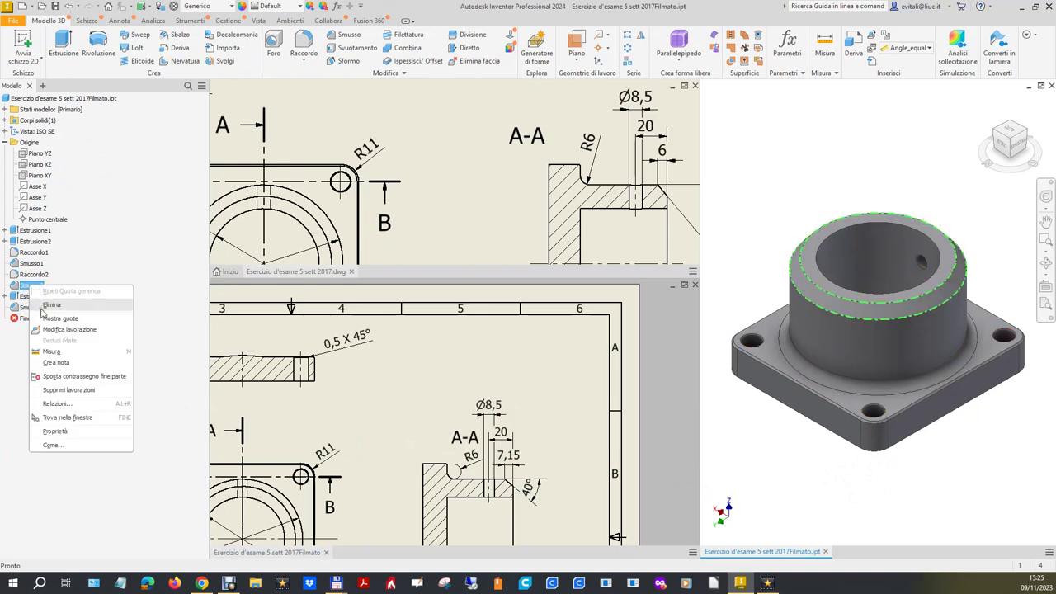
pyautogui.click(56, 329)
pyautogui.click(327, 318)
pyautogui.write('40')
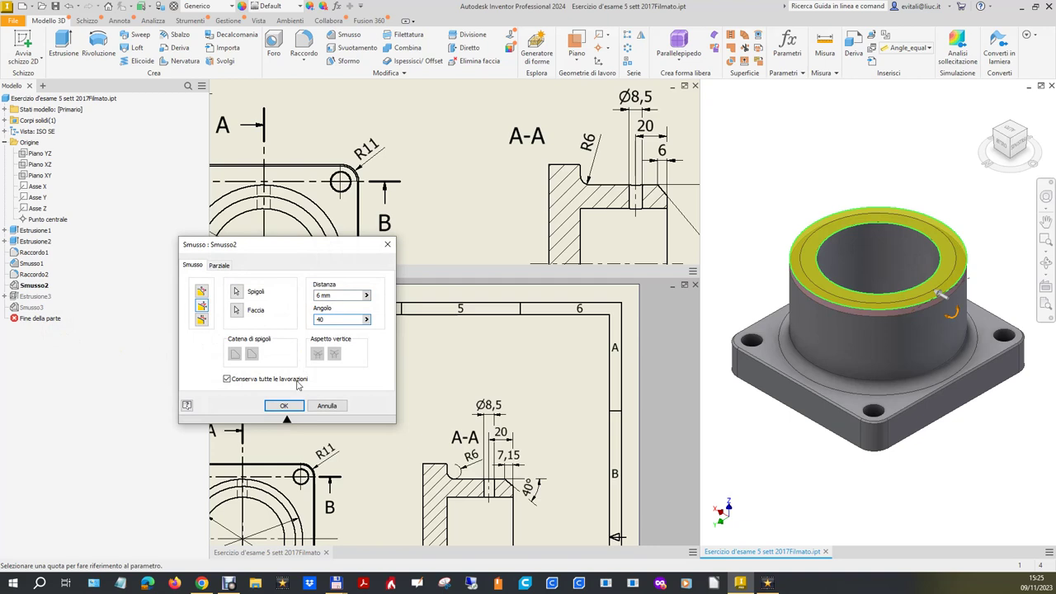
pyautogui.click(295, 406)
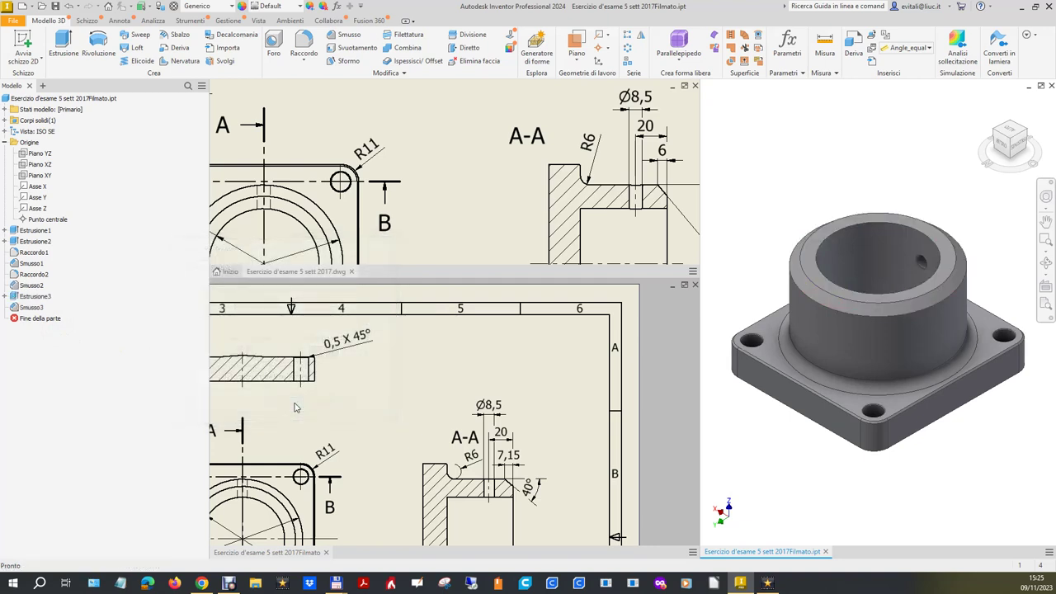
# Step: Check the drawing, then set the Smusso2 chamfer angle to 50 and finish the edit
pyautogui.click(575, 405)
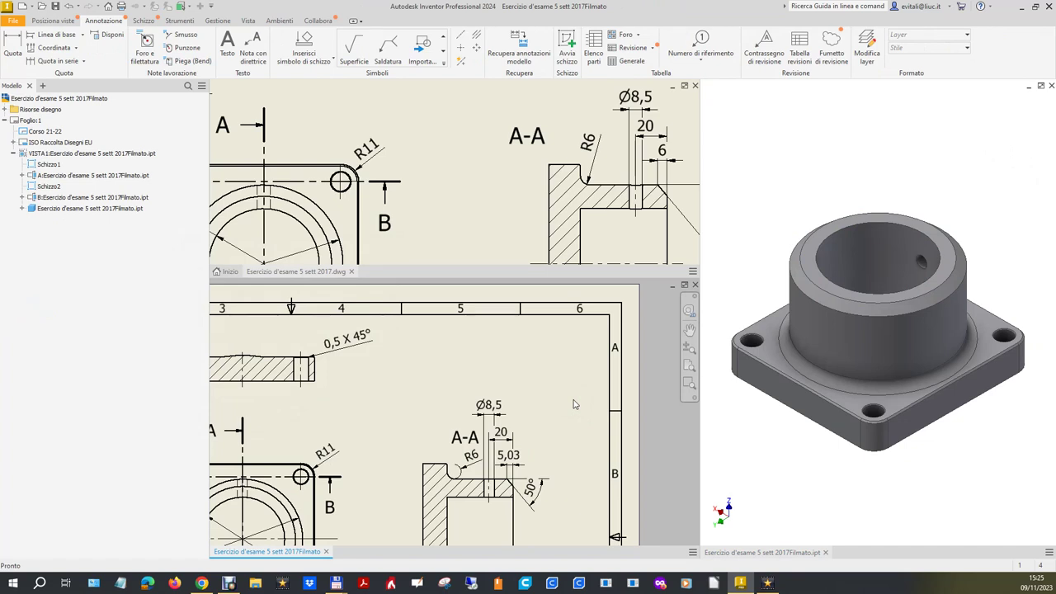
pyautogui.click(733, 435)
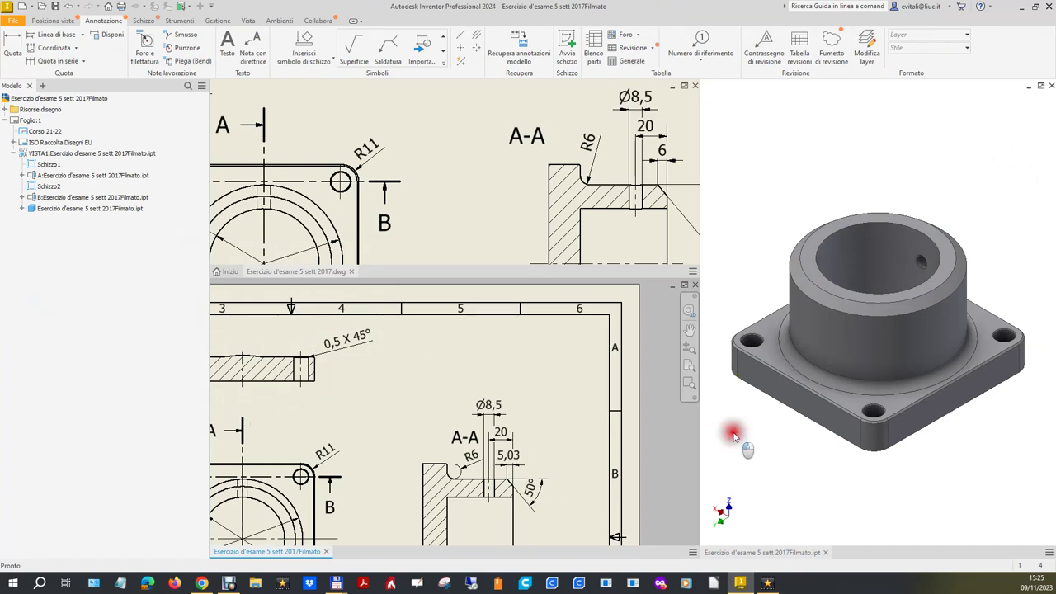
pyautogui.click(34, 287)
pyautogui.rightClick(36, 290)
pyautogui.click(66, 333)
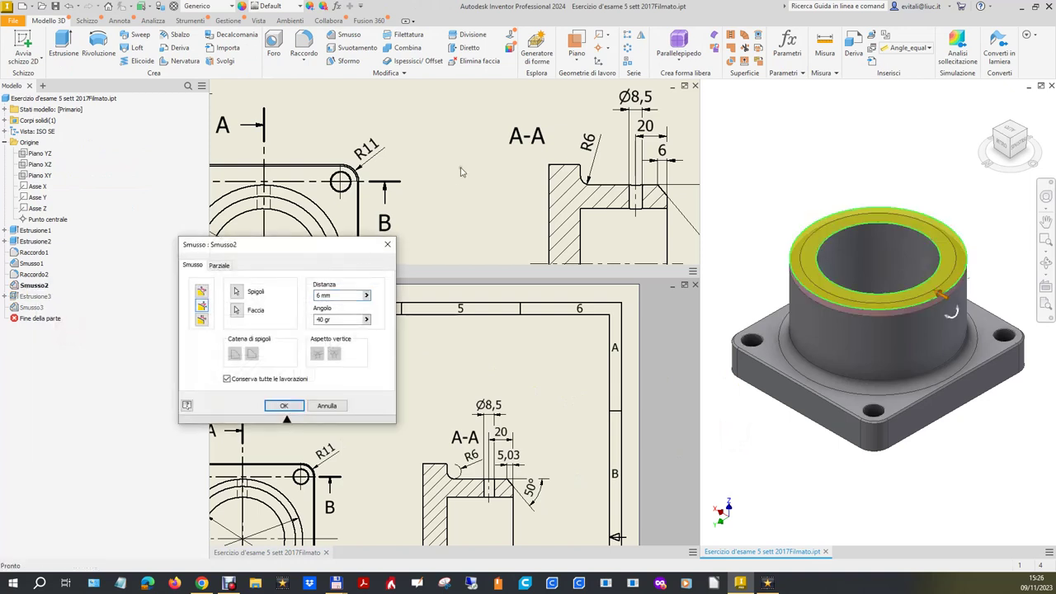
pyautogui.scroll(-2, 459, 168)
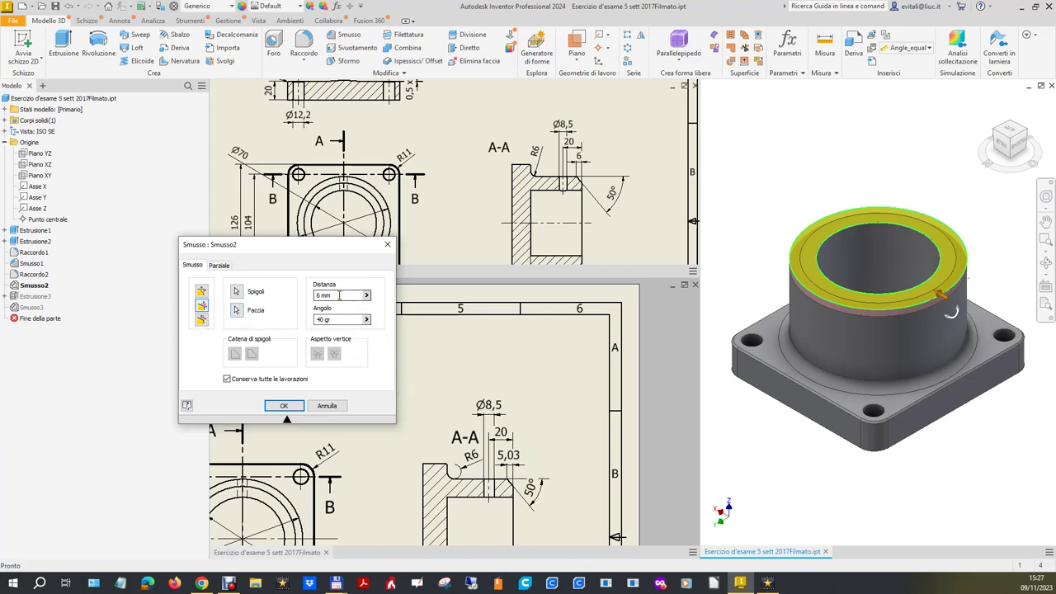
pyautogui.click(287, 320)
pyautogui.write('50')
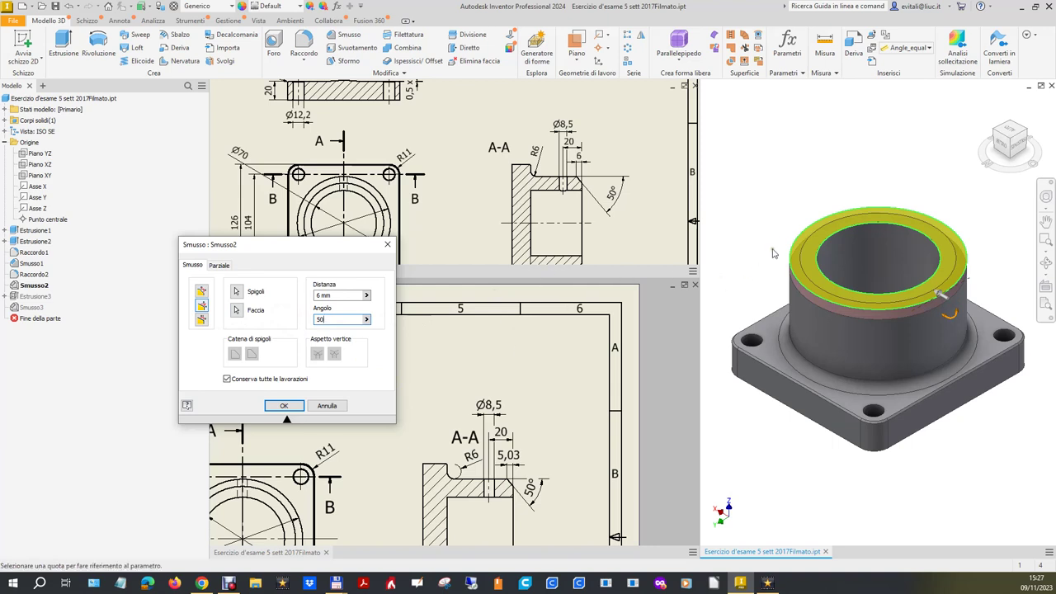
pyautogui.click(325, 406)
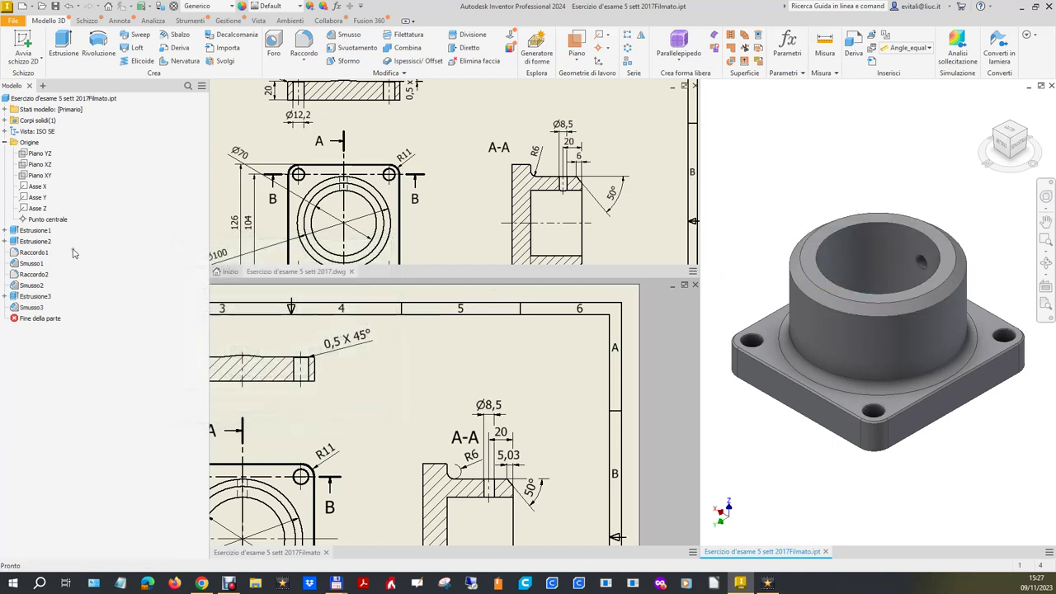
# Step: Delete Smusso2 and try a distance-angle chamfer on the top ring face, then abandon it
pyautogui.rightClick(35, 288)
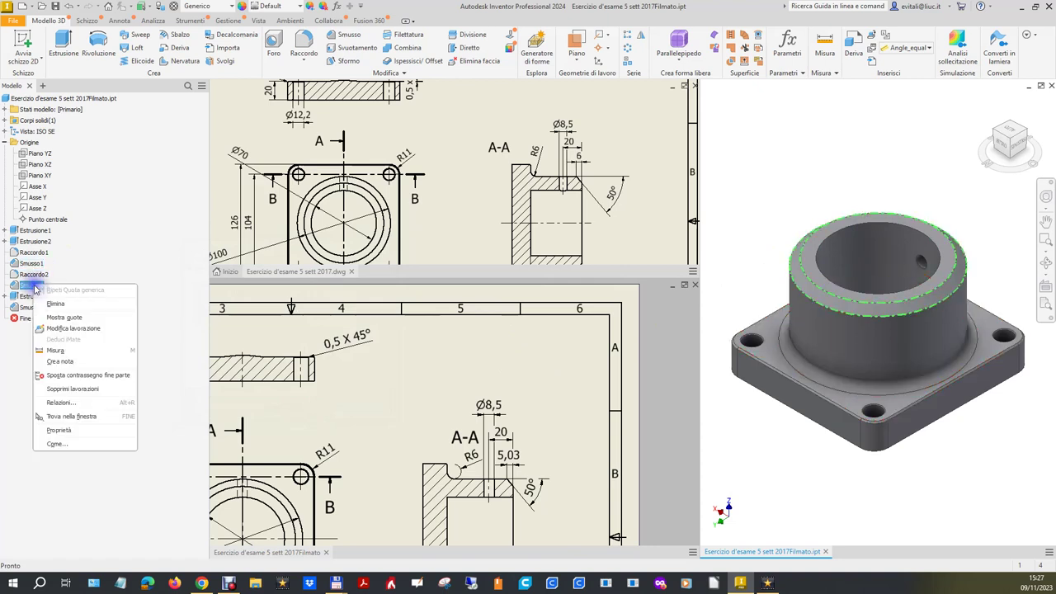
pyautogui.click(53, 304)
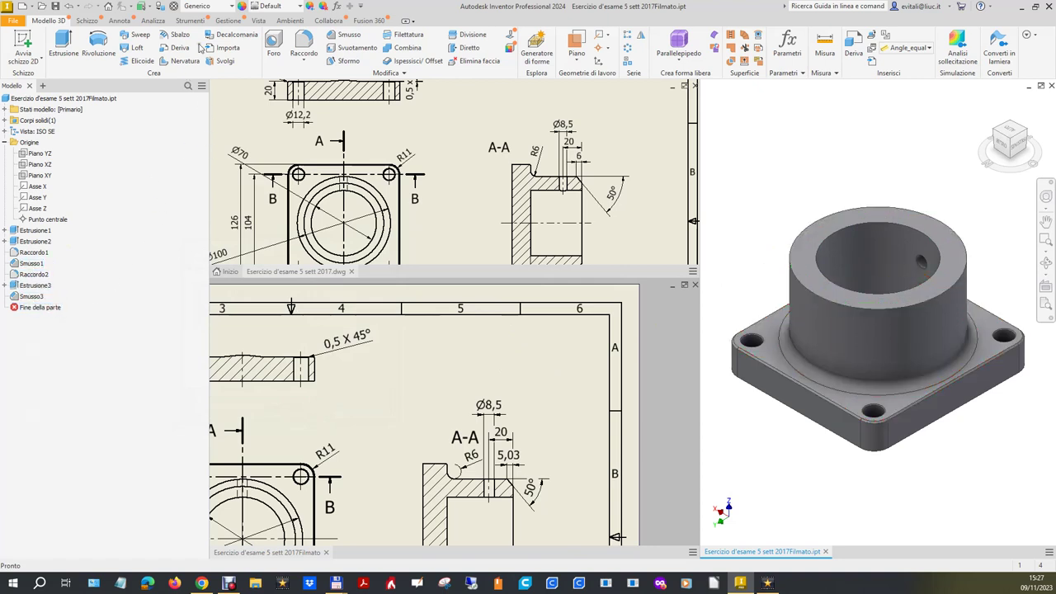
pyautogui.click(344, 38)
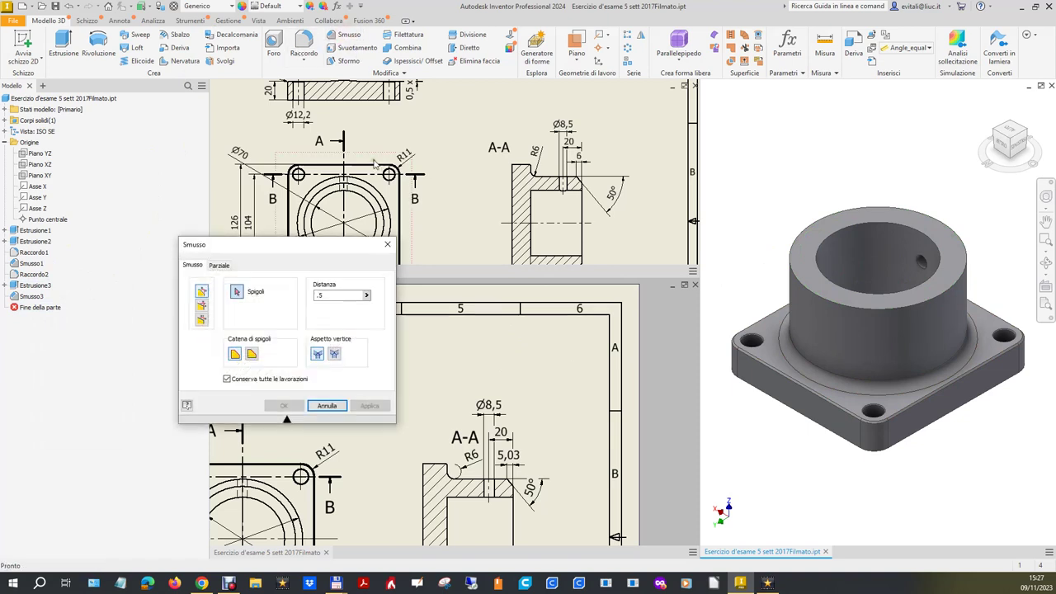
pyautogui.click(202, 307)
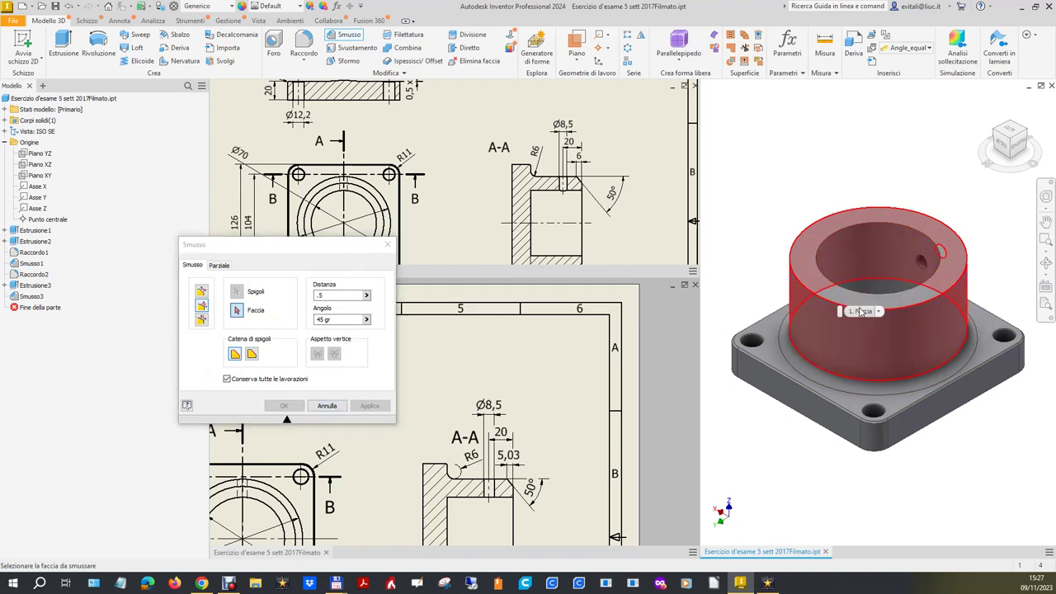
pyautogui.click(861, 302)
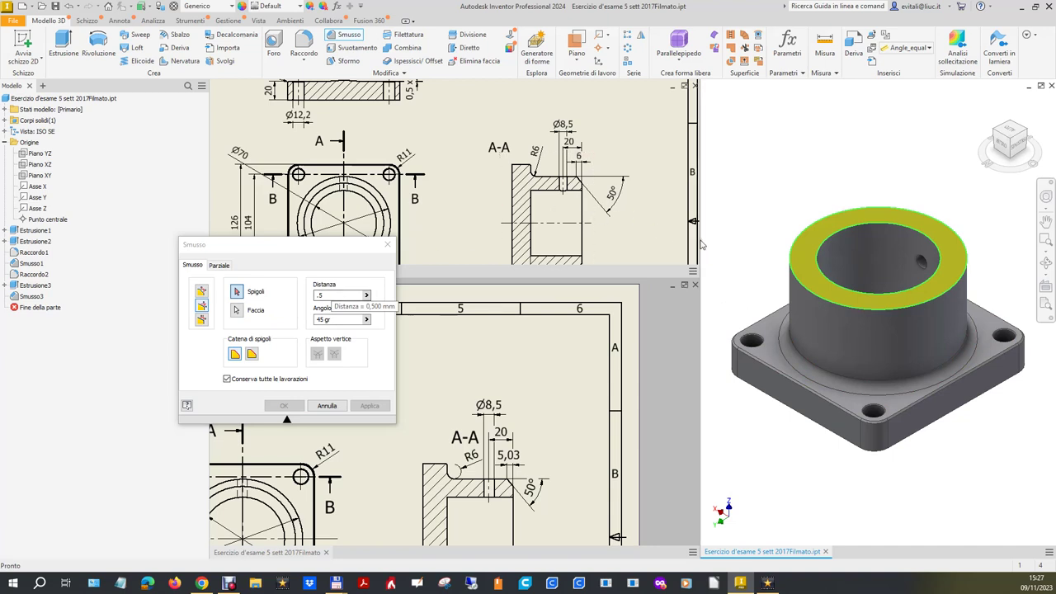
pyautogui.click(796, 283)
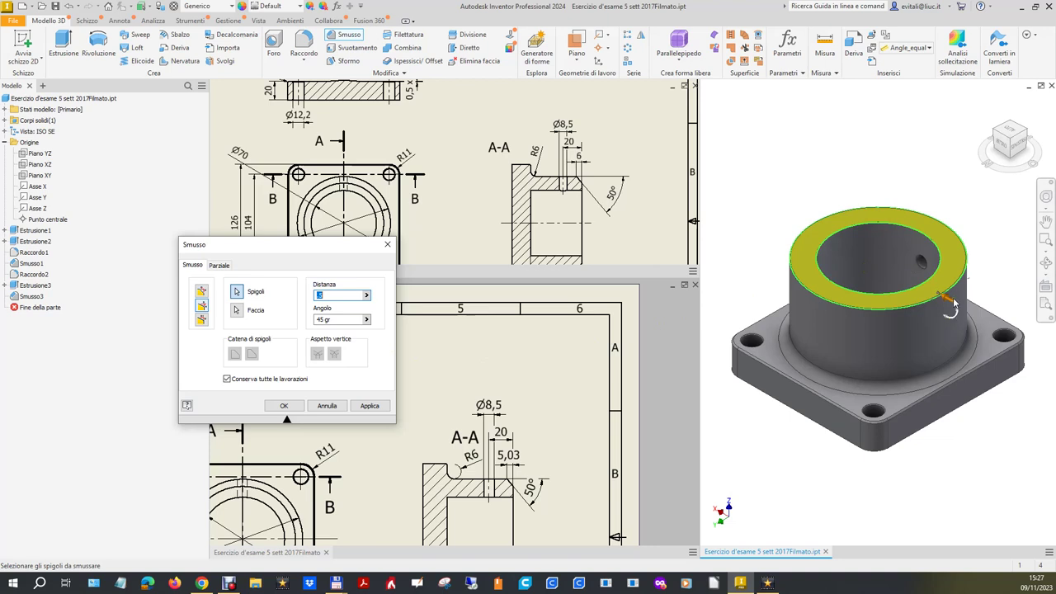
pyautogui.click(327, 406)
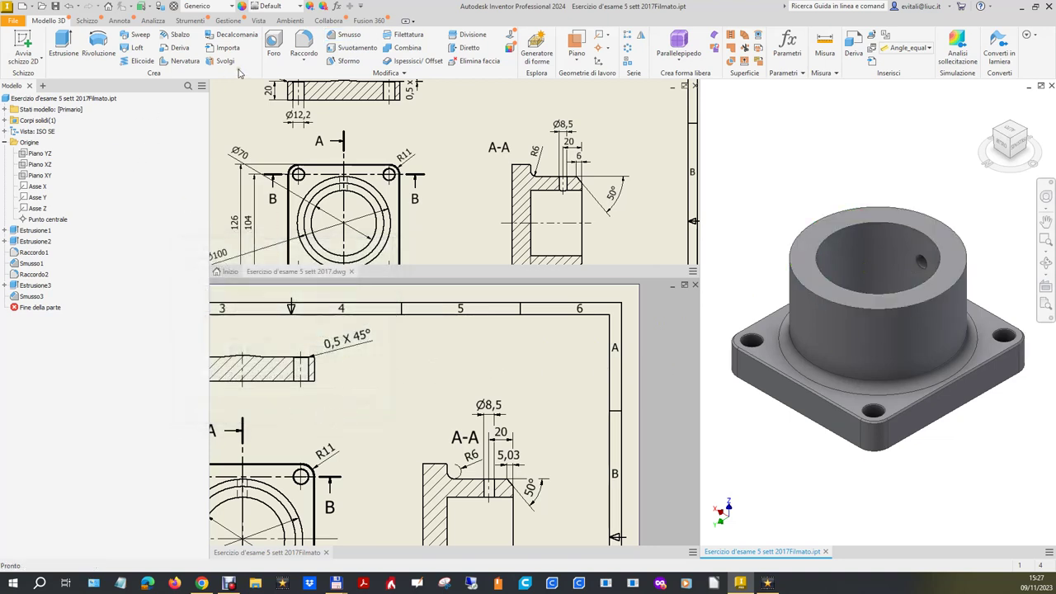
# Step: Chamfer the cylinder's top edge at distance 6 and angle 50, referencing its side face
pyautogui.click(345, 35)
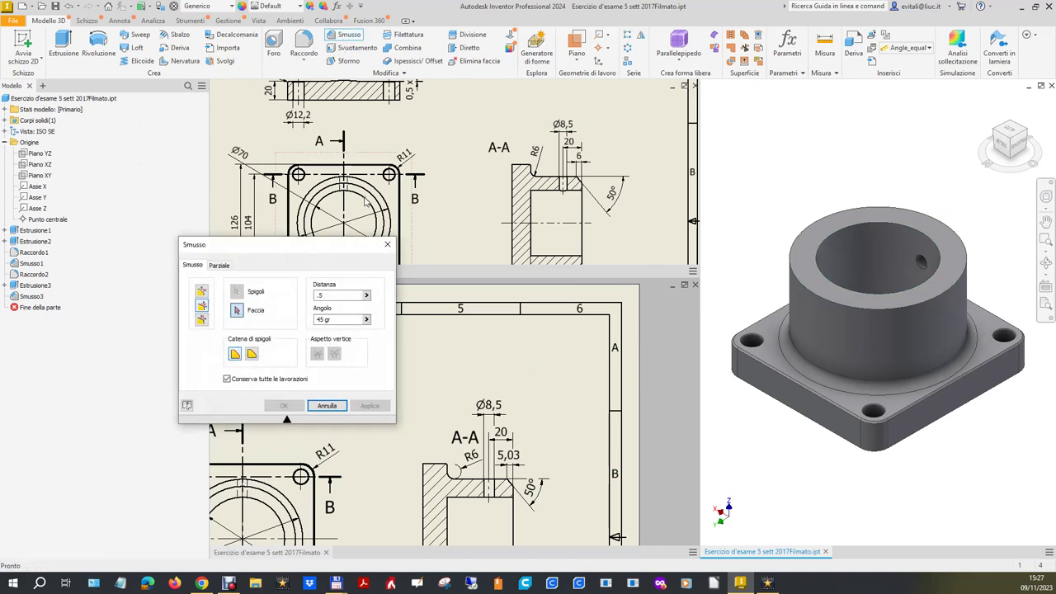
pyautogui.click(816, 312)
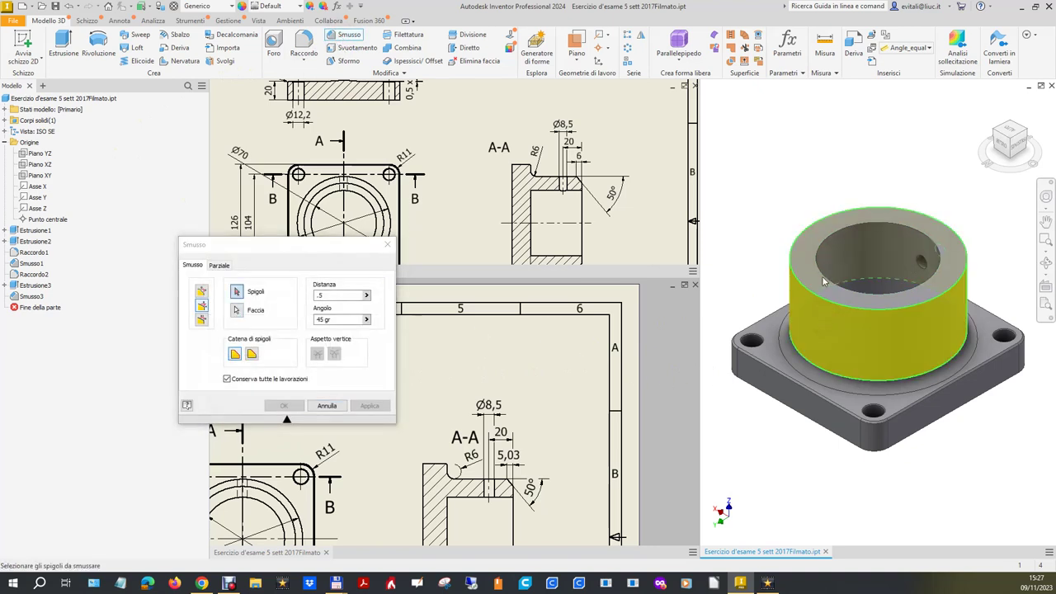
pyautogui.click(823, 285)
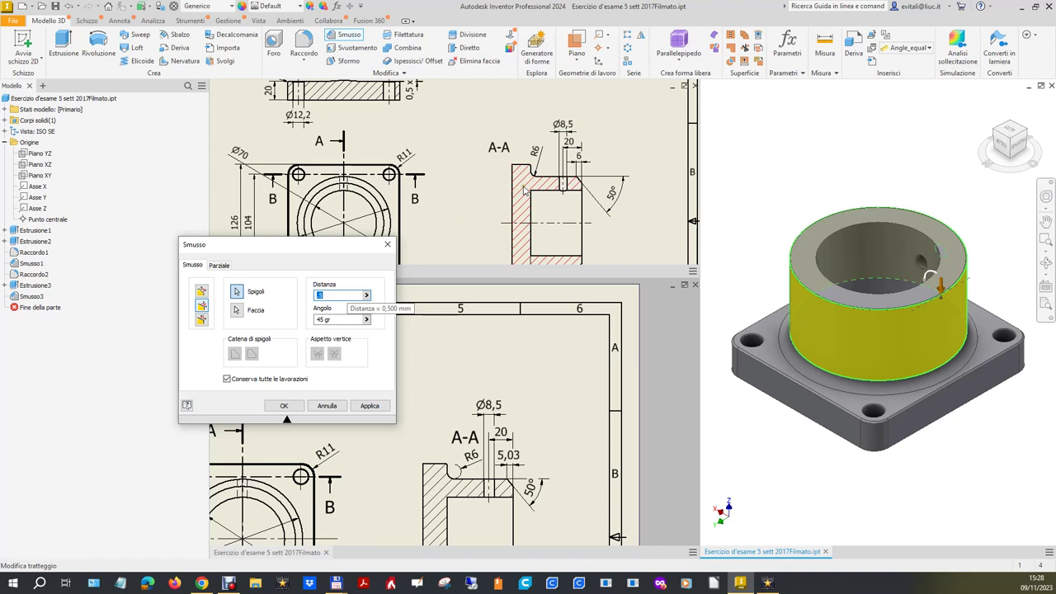
pyautogui.click(310, 297)
pyautogui.write('6')
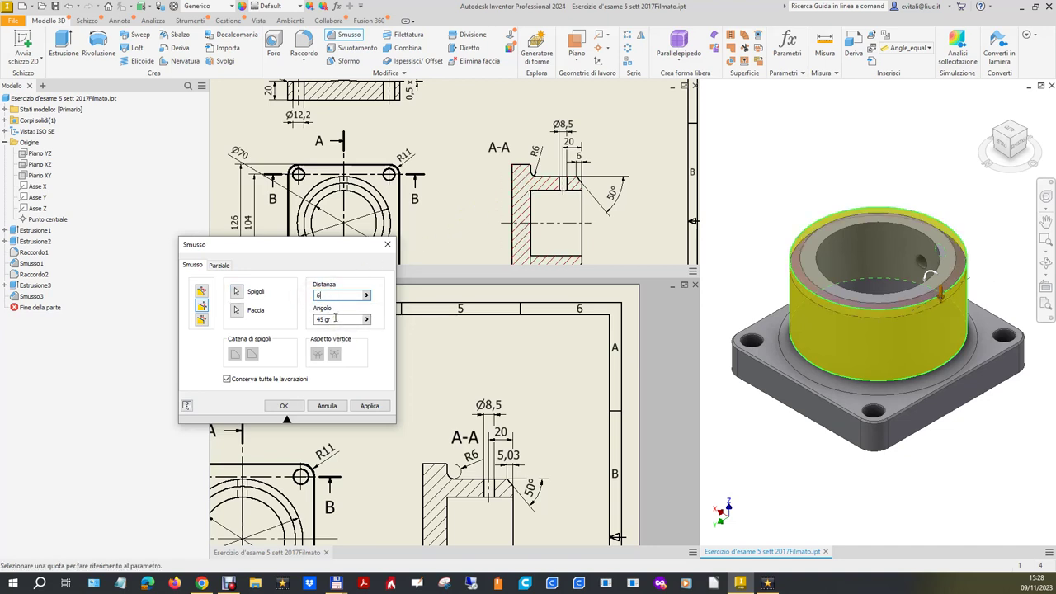
pyautogui.click(339, 319)
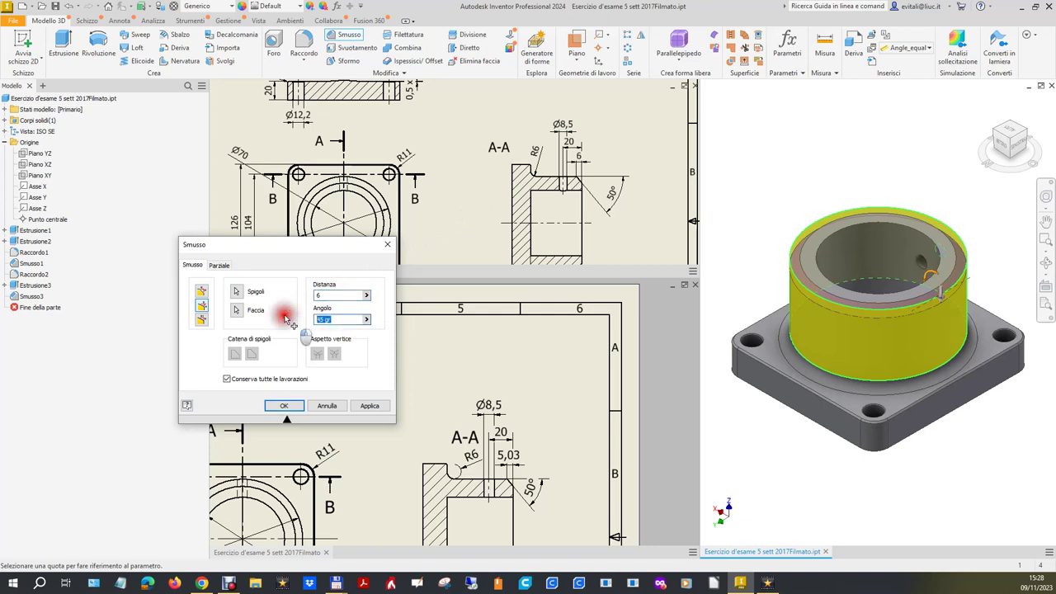
pyautogui.write('50')
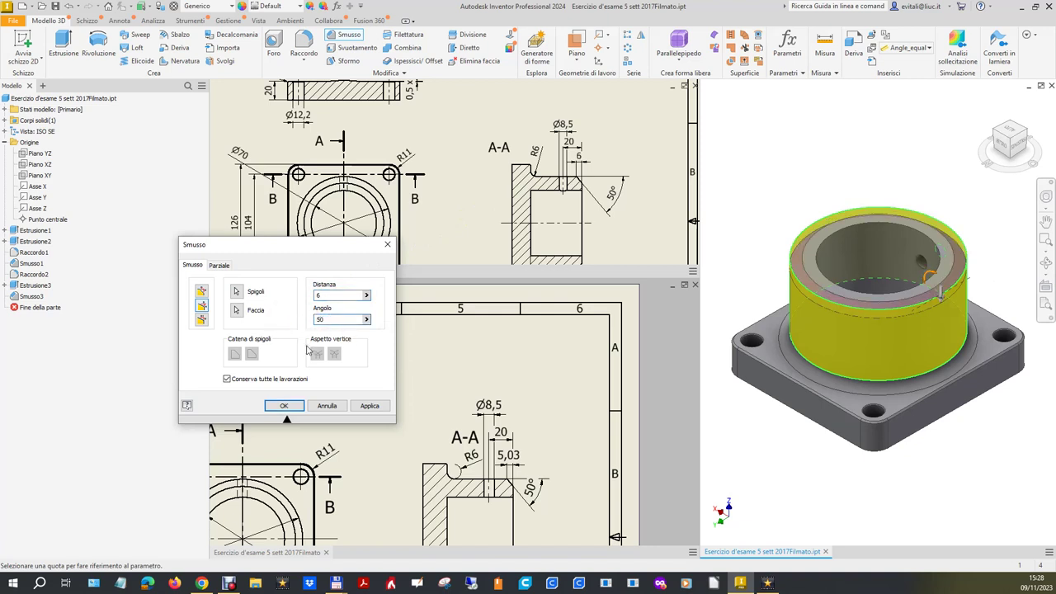
pyautogui.click(363, 406)
pyautogui.click(312, 406)
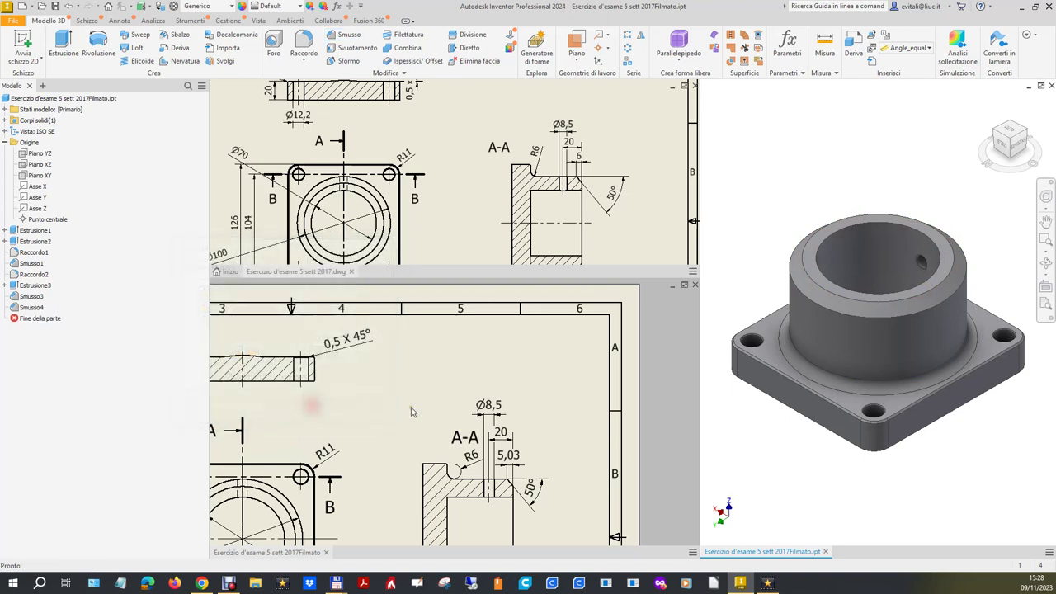
pyautogui.click(415, 399)
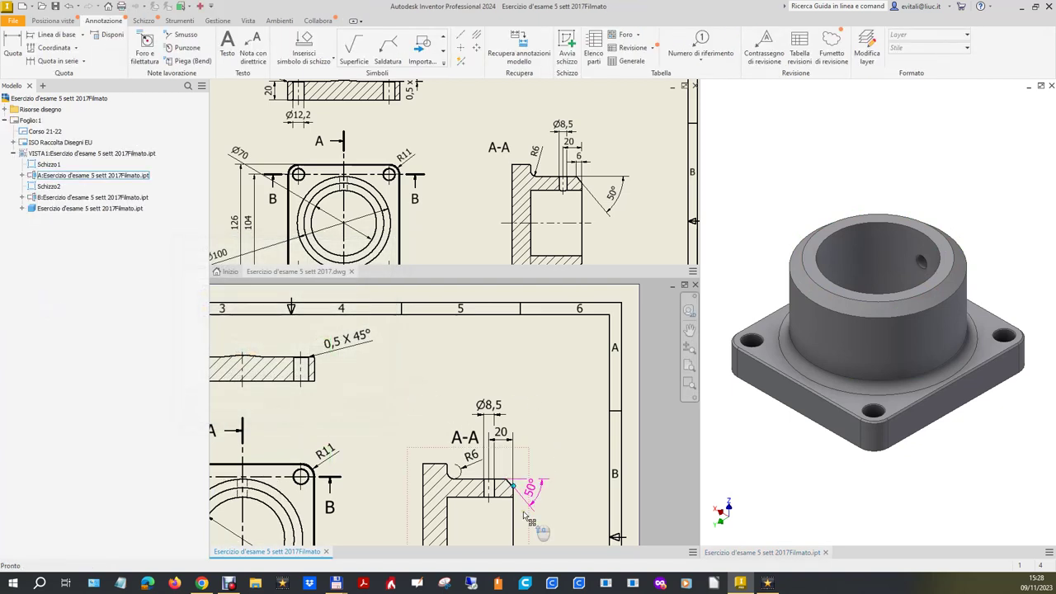
# Step: Delete the old 50° dimension from section A-A
pyautogui.scroll(5, 525, 507)
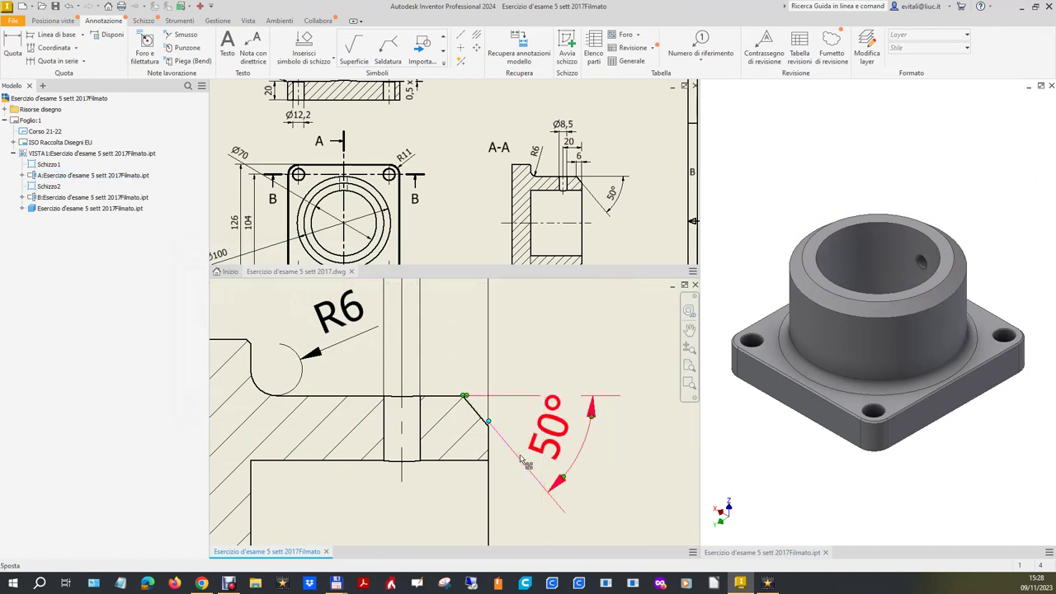
pyautogui.click(522, 462)
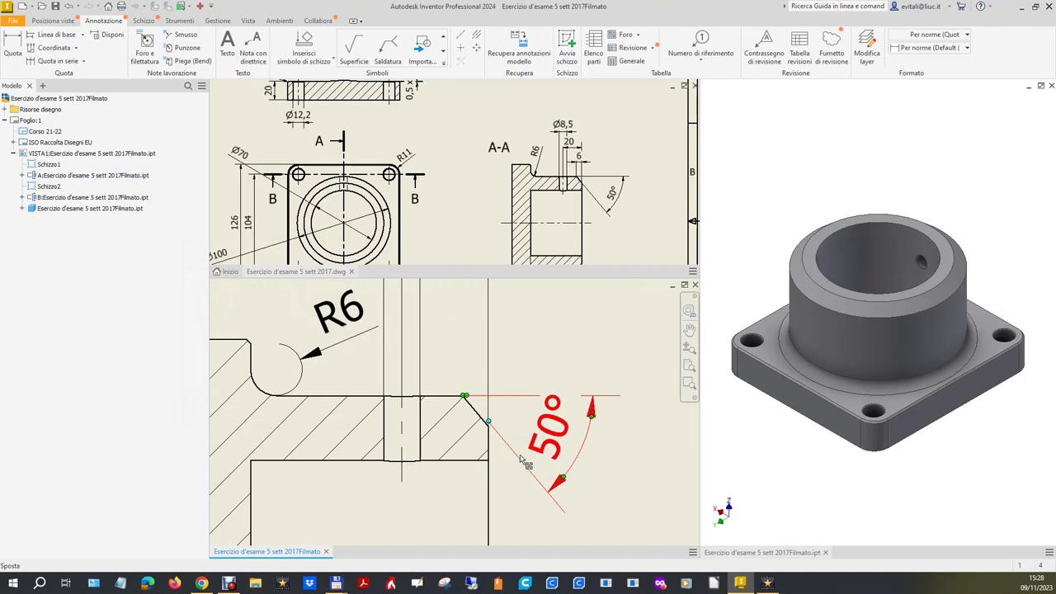
pyautogui.press('Delete')
pyautogui.scroll(-1, 522, 458)
pyautogui.scroll(-1, 523, 453)
pyautogui.scroll(1, 518, 444)
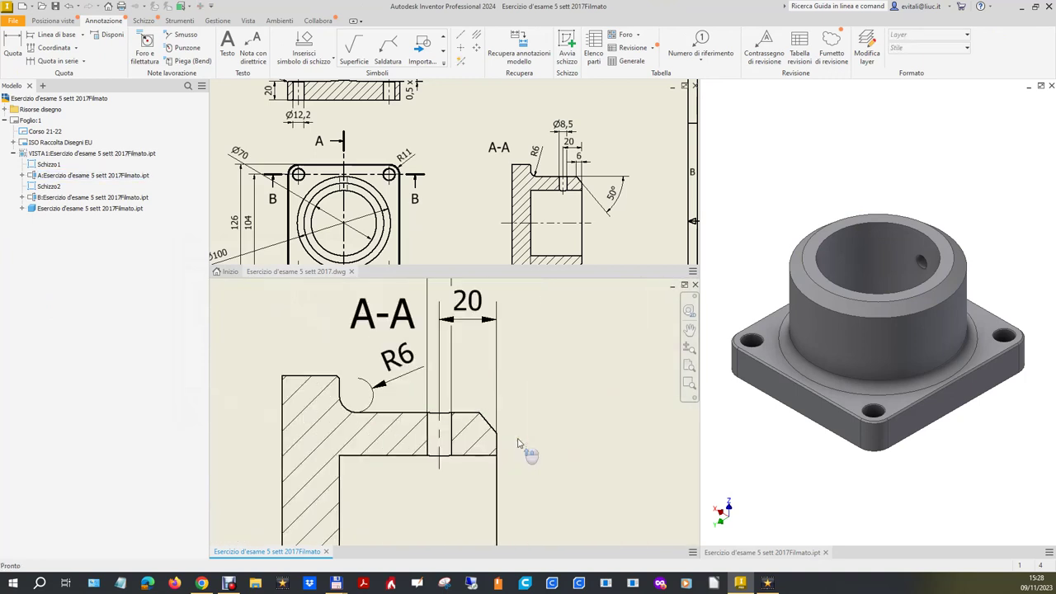
# Step: Dimension the chamfer with a 6 length above it and a 50° angle beside it
pyautogui.click(16, 51)
pyautogui.click(487, 421)
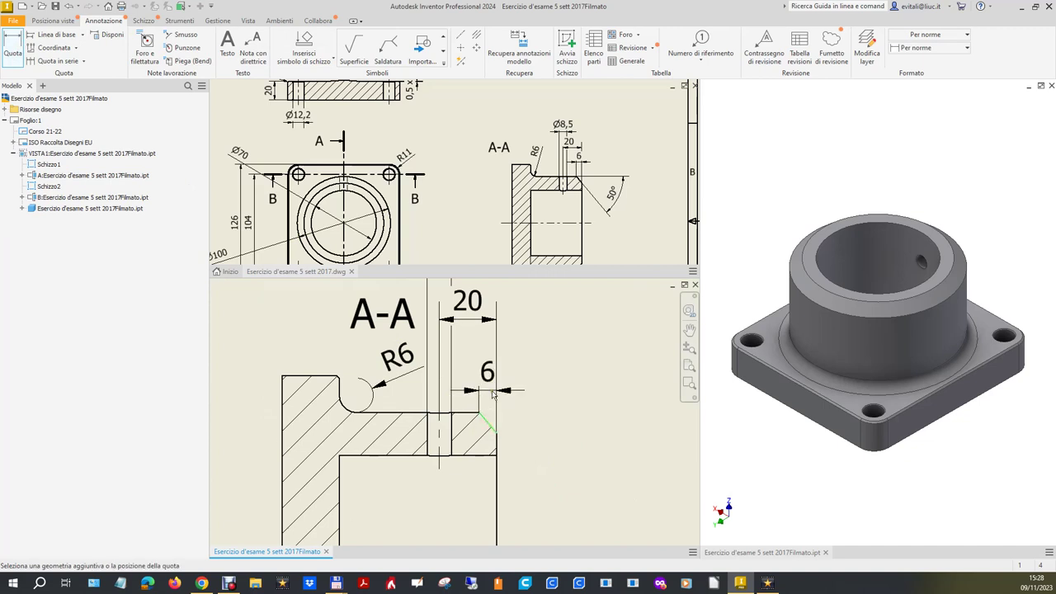
pyautogui.click(491, 384)
pyautogui.click(491, 426)
pyautogui.click(469, 412)
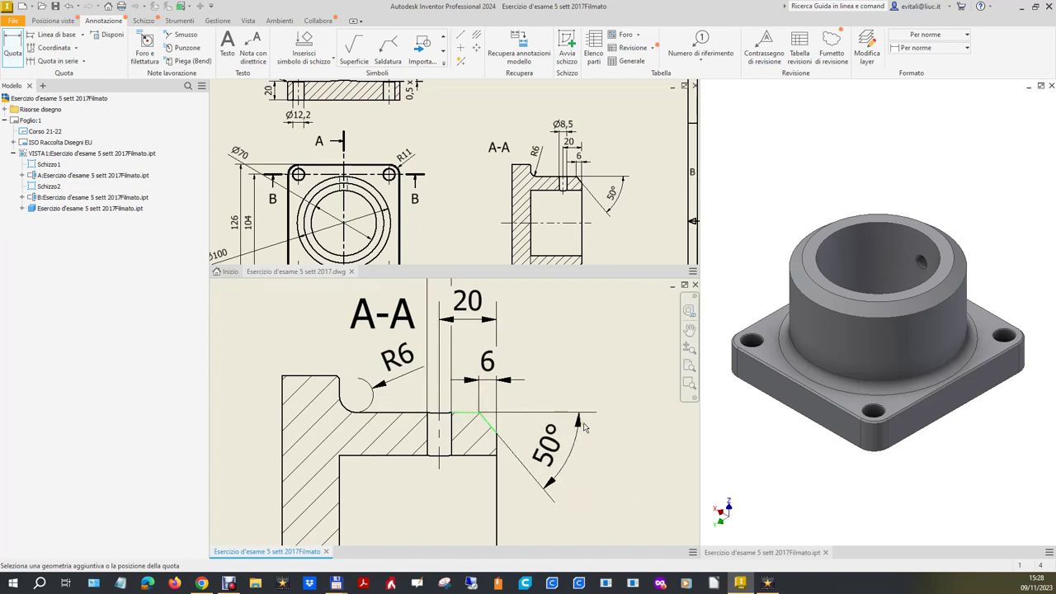
pyautogui.click(598, 443)
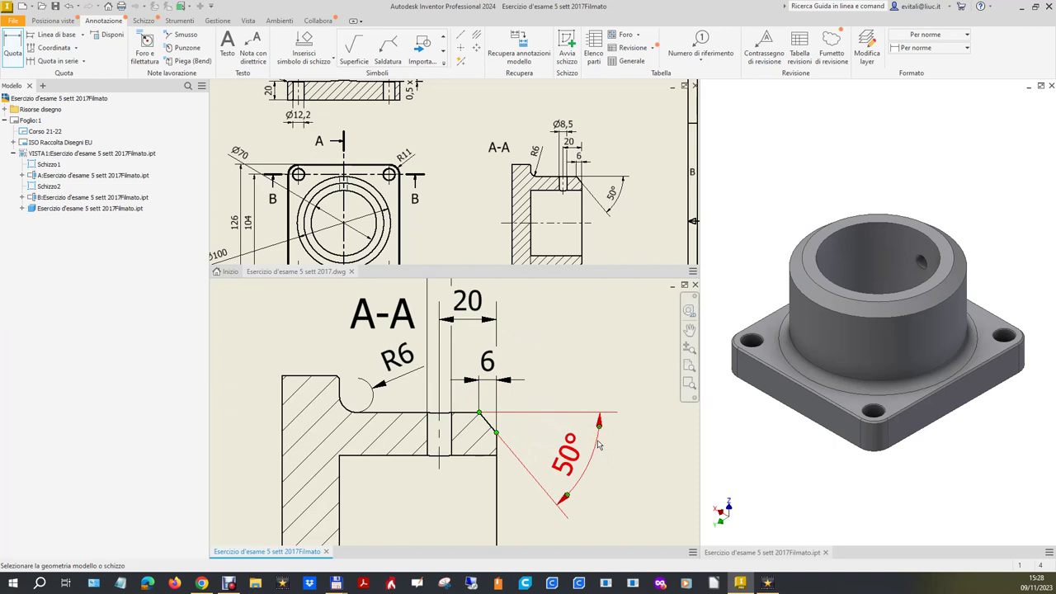
pyautogui.press('Escape')
pyautogui.scroll(-5, 582, 373)
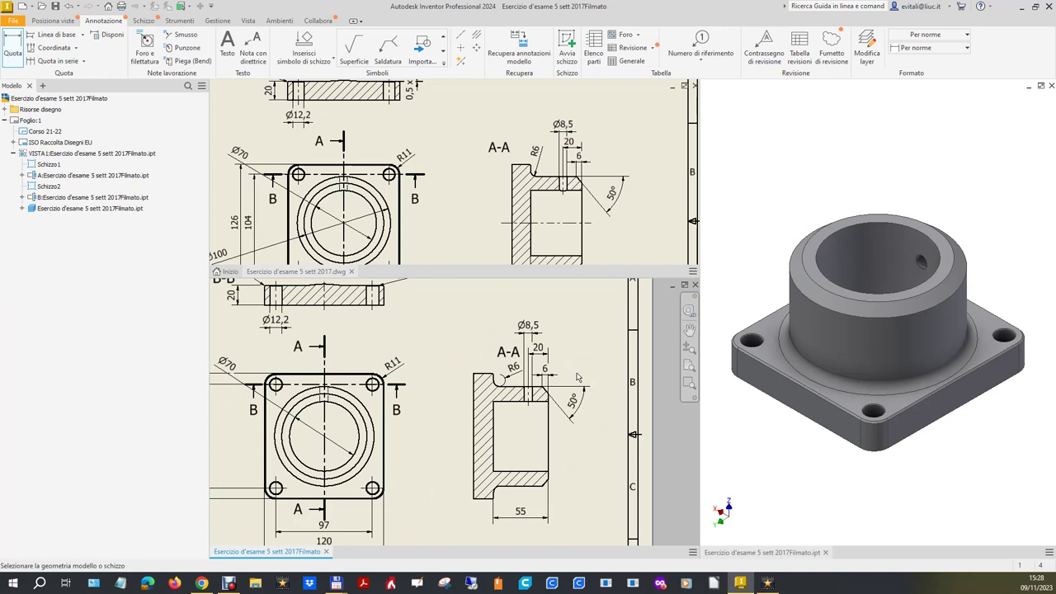
# Step: Drag the A-A section label left, clear of the section view
pyautogui.scroll(-2, 577, 377)
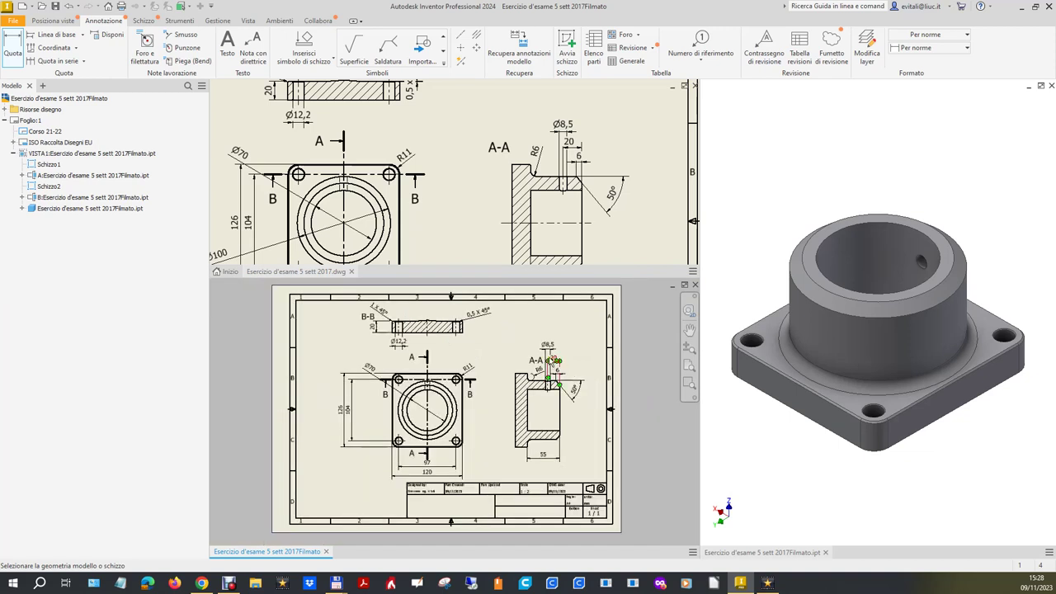
pyautogui.moveTo(530, 354); pyautogui.dragTo(506, 353)
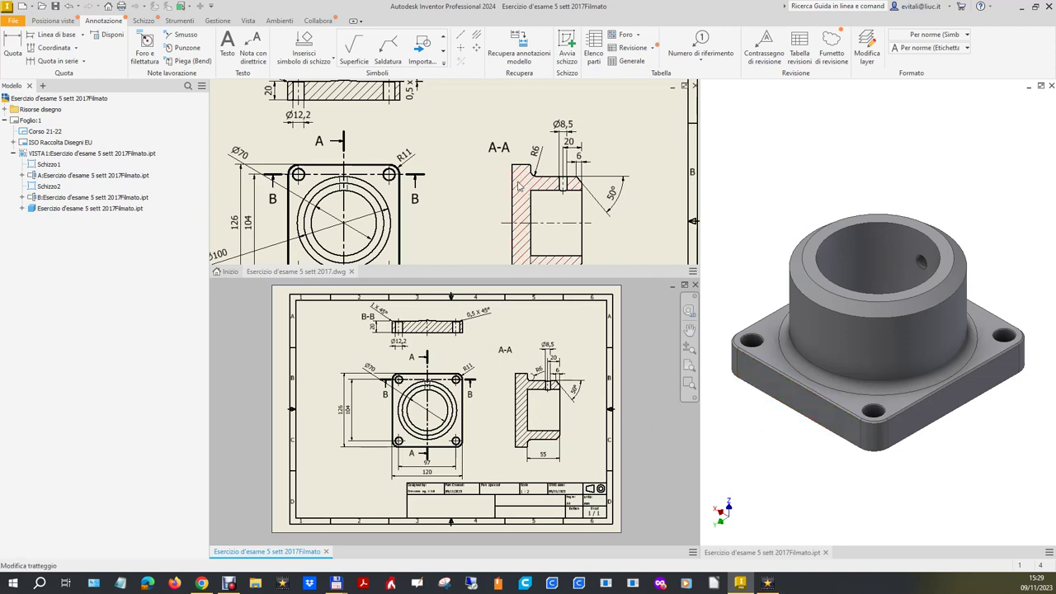
pyautogui.scroll(-2, 478, 195)
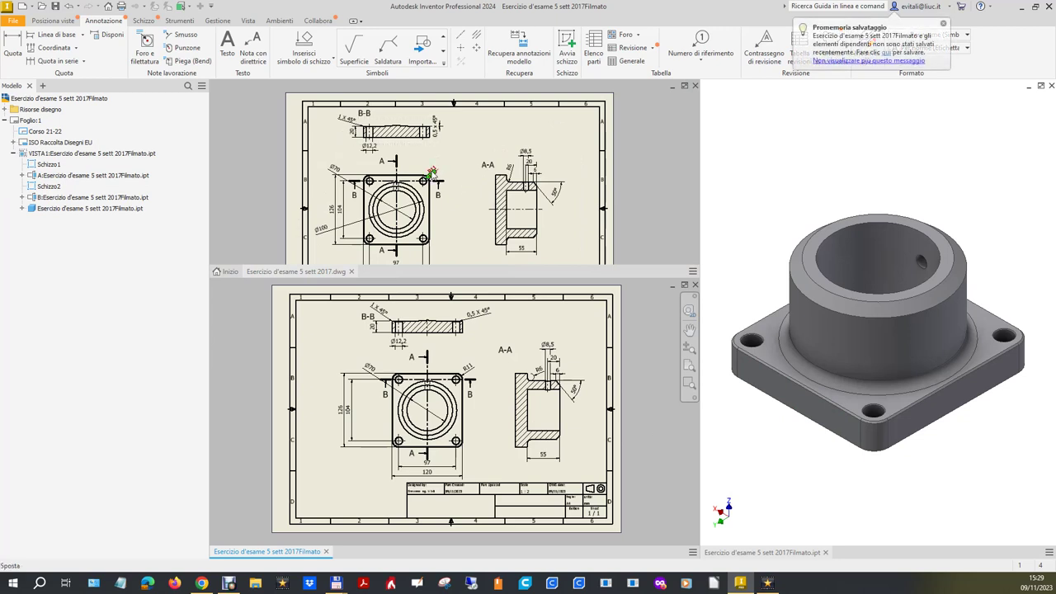